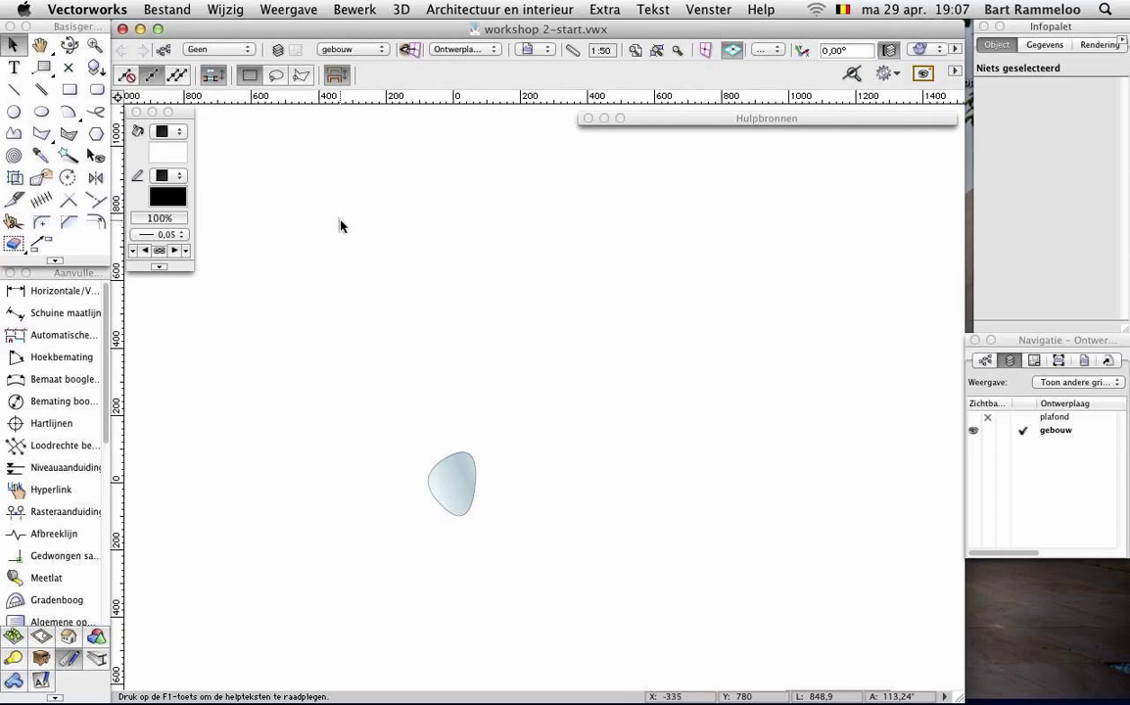
- Select the light blue teardrop polyline on the gebouw layer
click(456, 482)
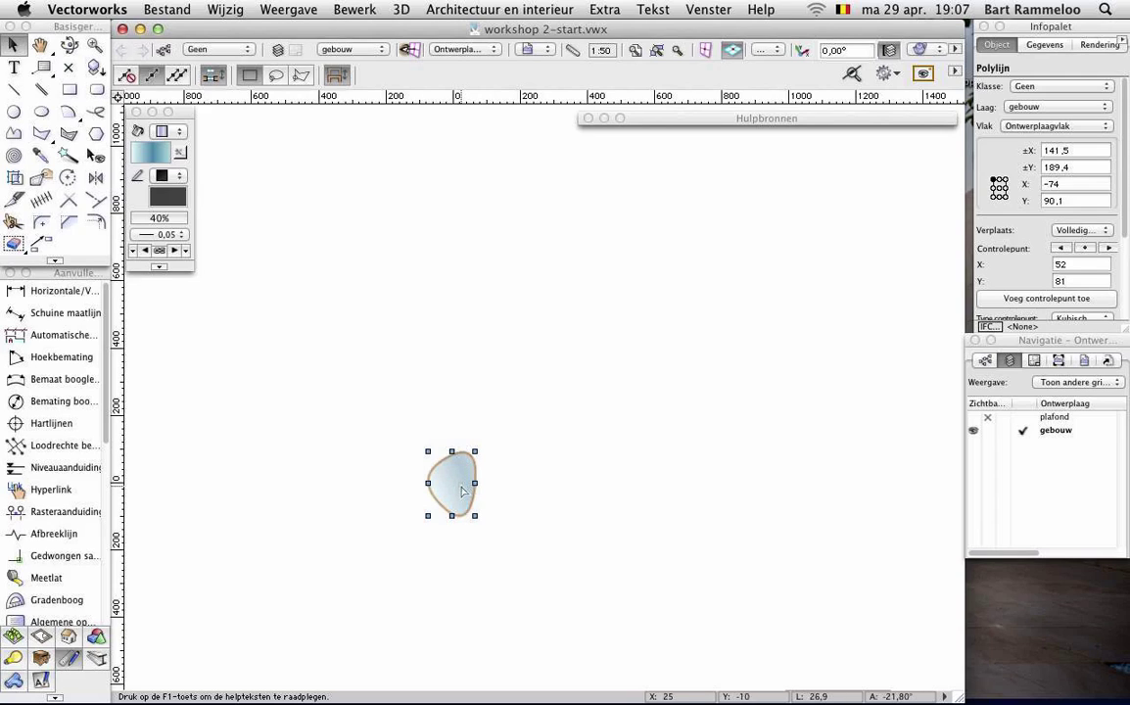
- Extrude the teardrop outline to a Hoogte of 2 with 3D > Extrusie
click(408, 11)
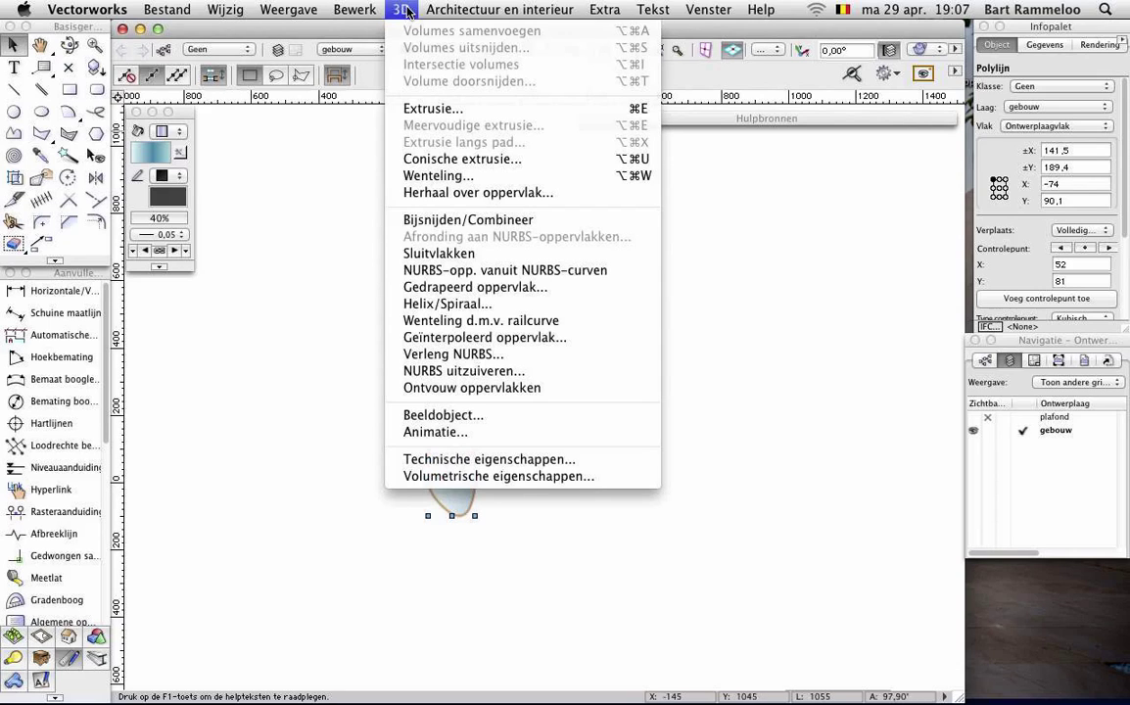
click(456, 109)
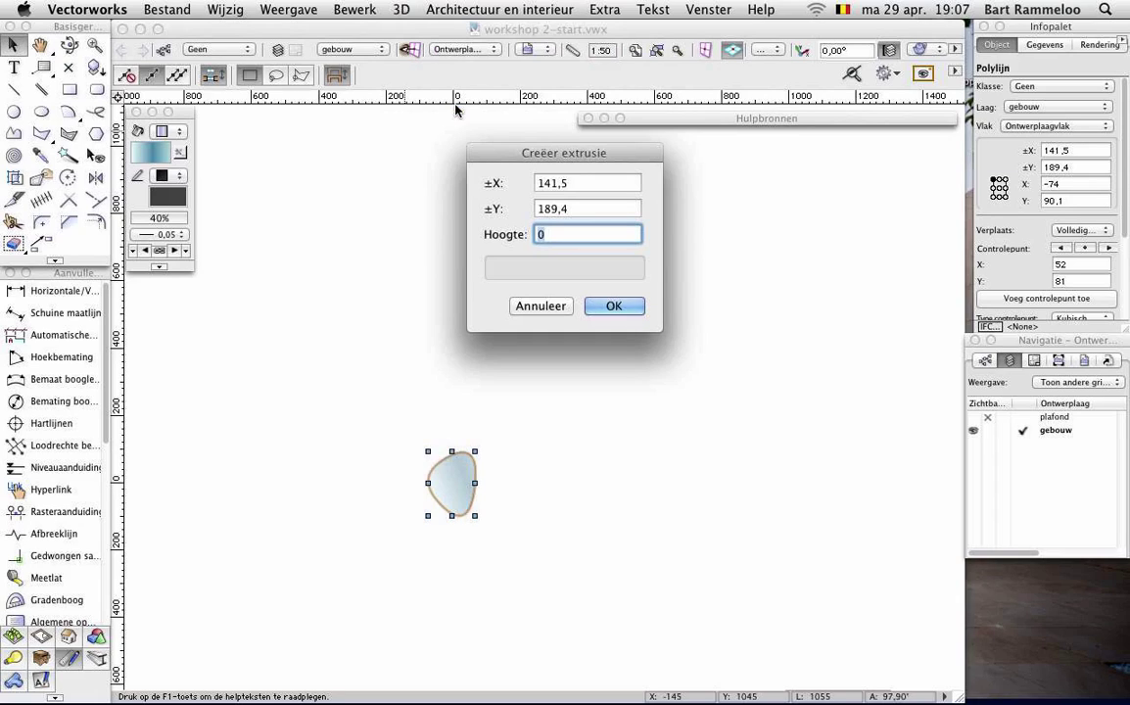
text(2)
click(630, 309)
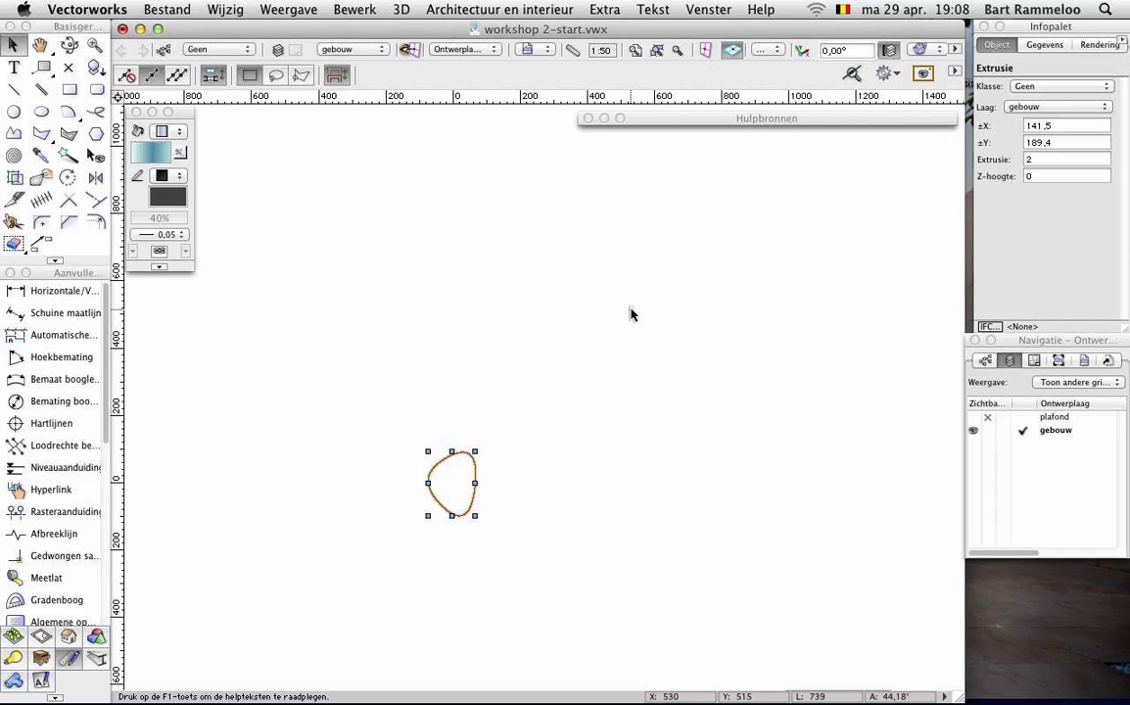
- Cycle through isometric, front and top views, ending on an oblique view of the thin tabletop
key(3)
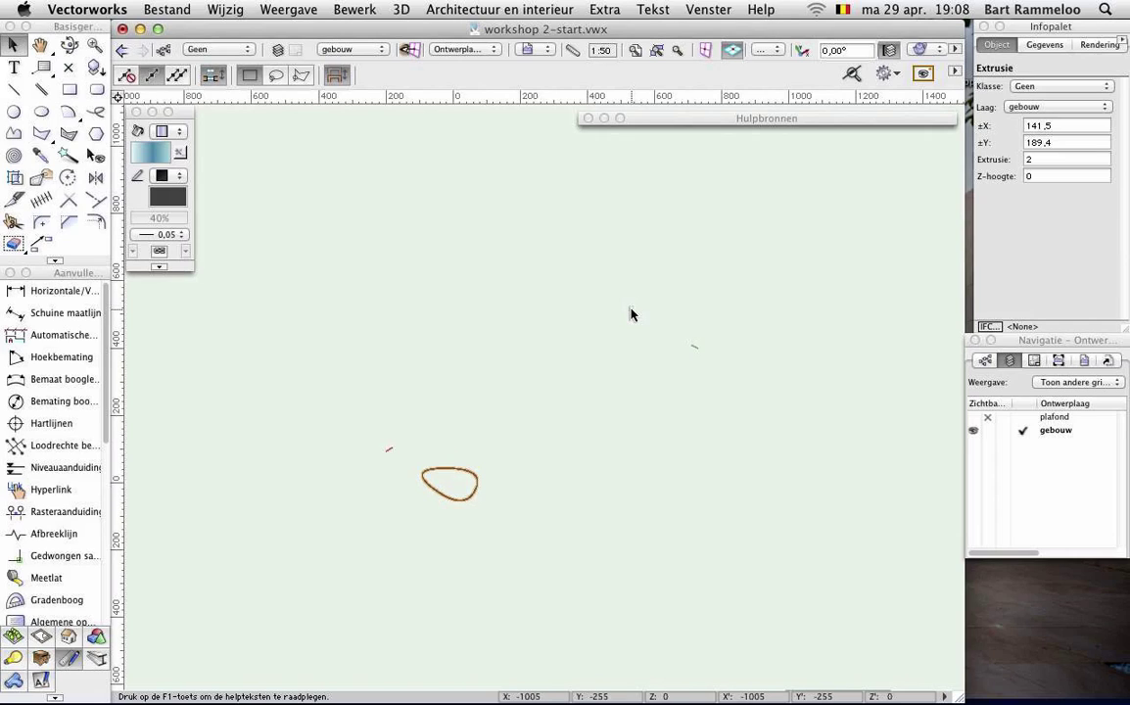
key(1)
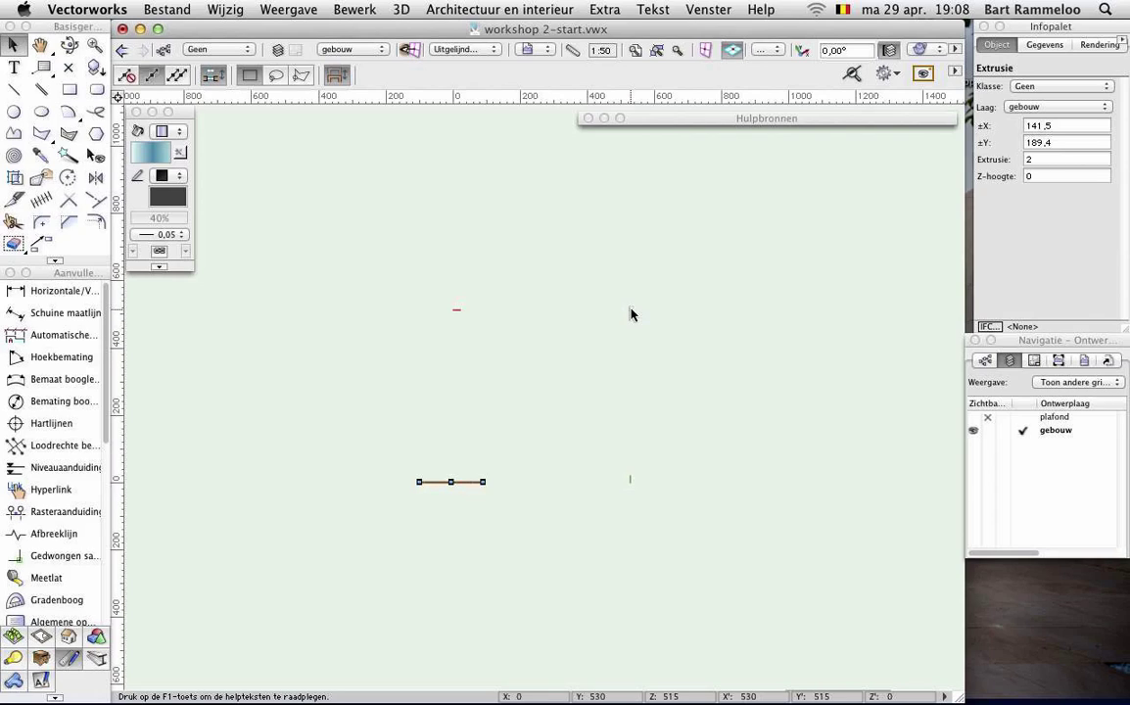
key(super+5)
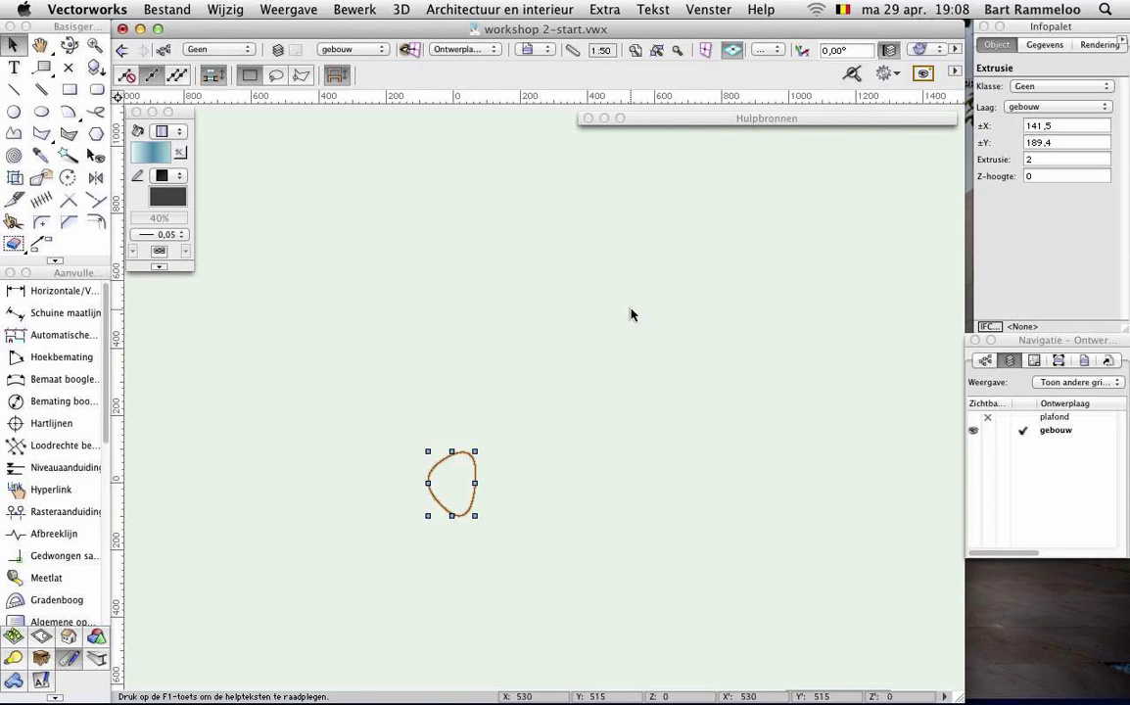
key(1)
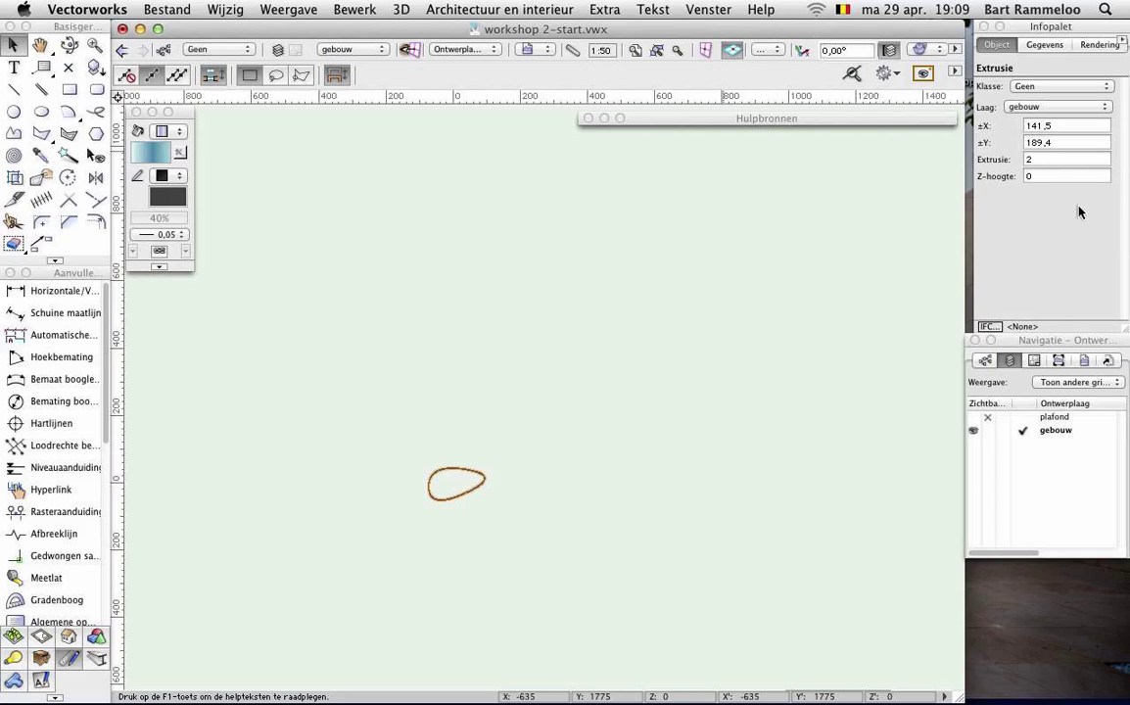
- Set the tabletop extrusion's Z-hoogte to 70, then return to Top/Plan view
click(1044, 176)
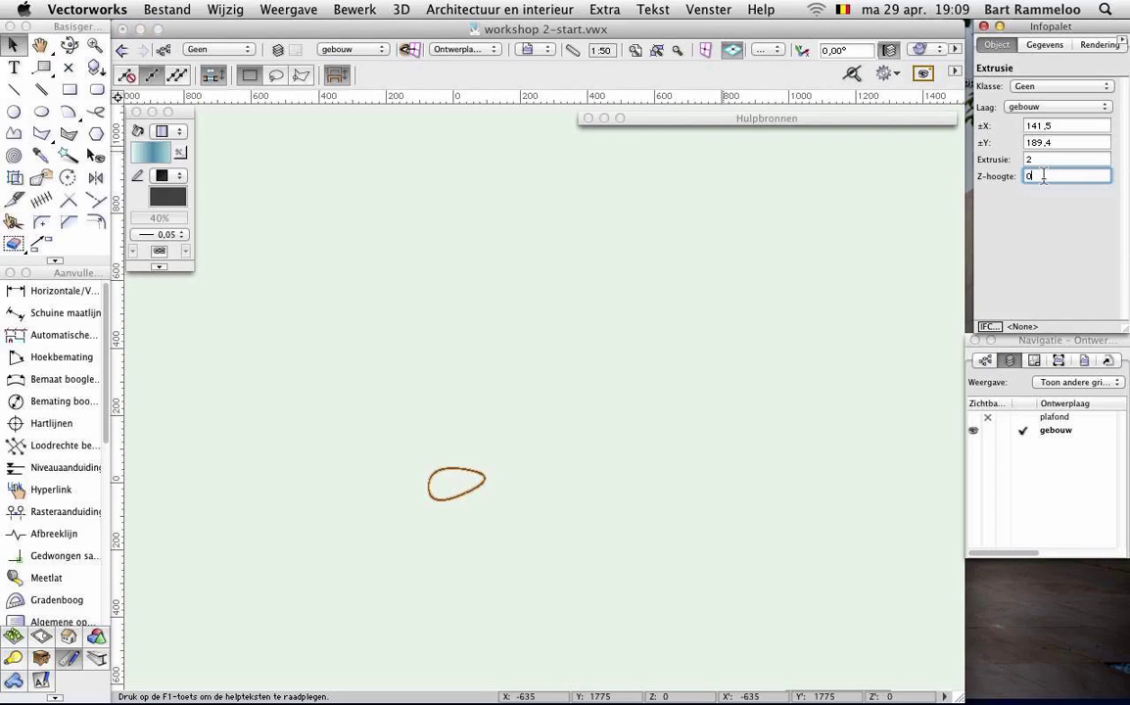
text(70)
key(Return)
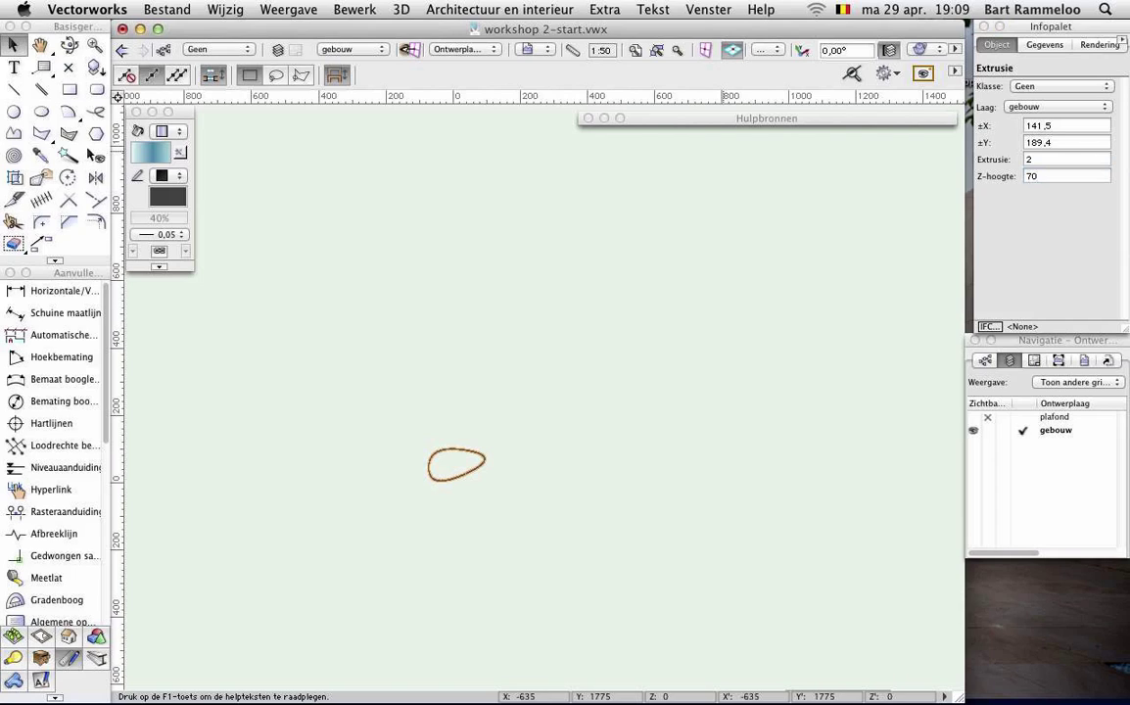
key(F5)
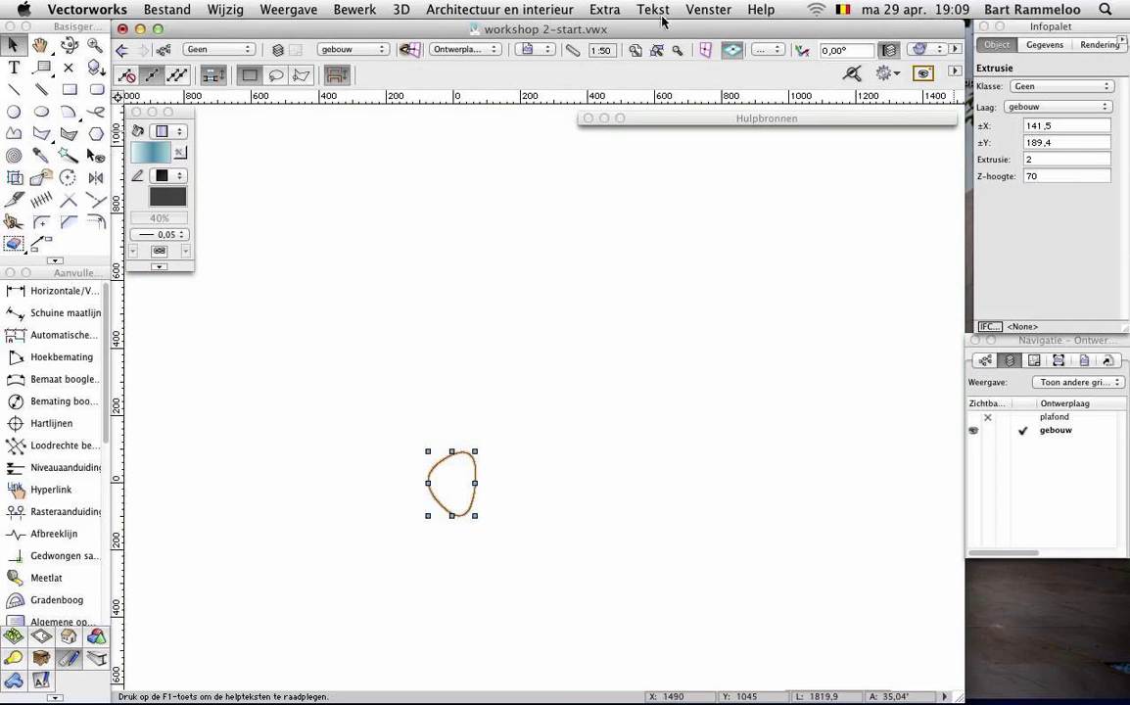
- Draw a radius-20 circle centred in the teardrop shape, then view it isometrically
click(13, 111)
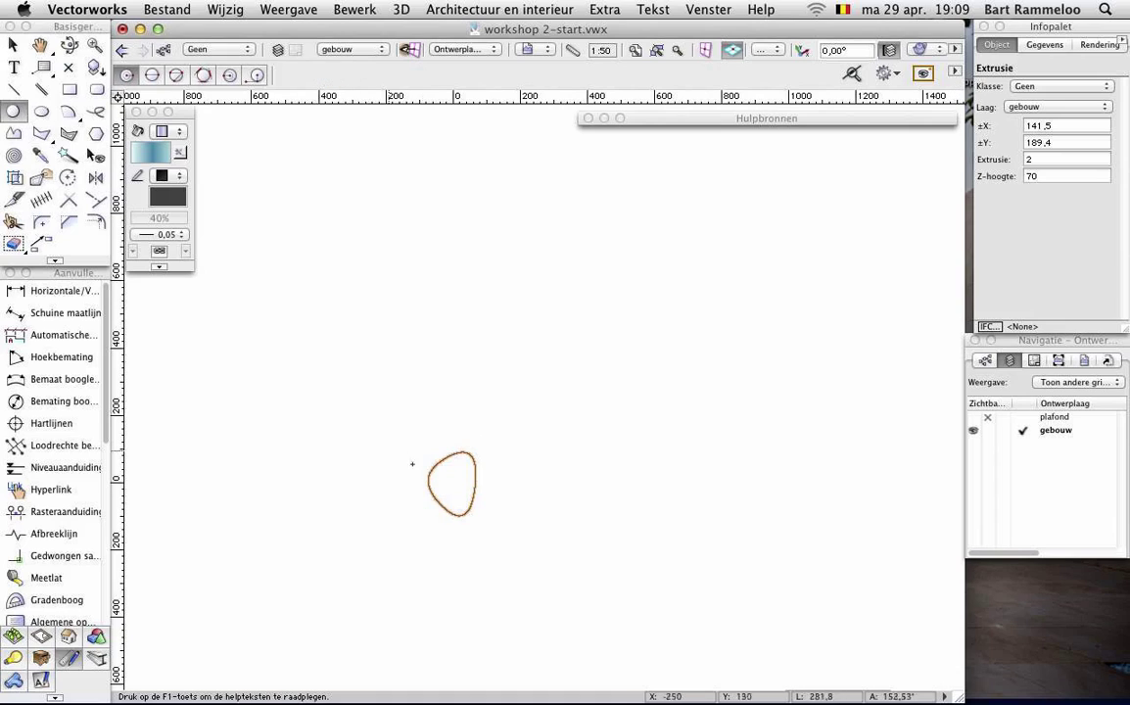
scroll(455, 489, up, 2)
scroll(451, 483, up, 3)
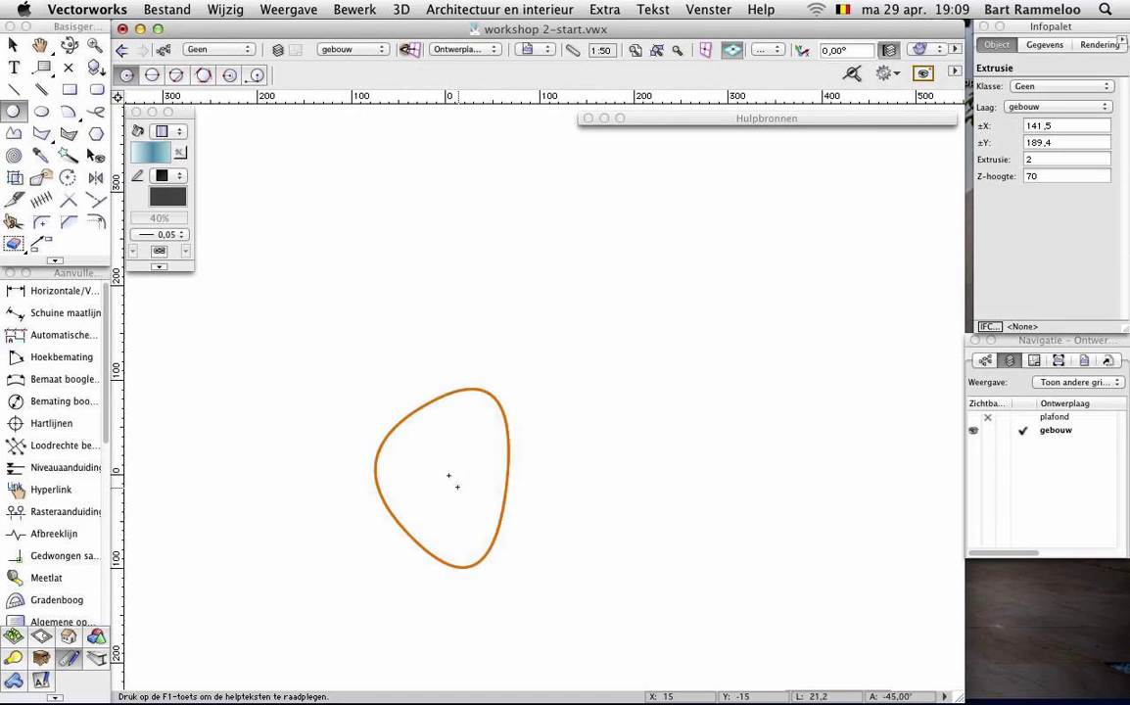
click(448, 476)
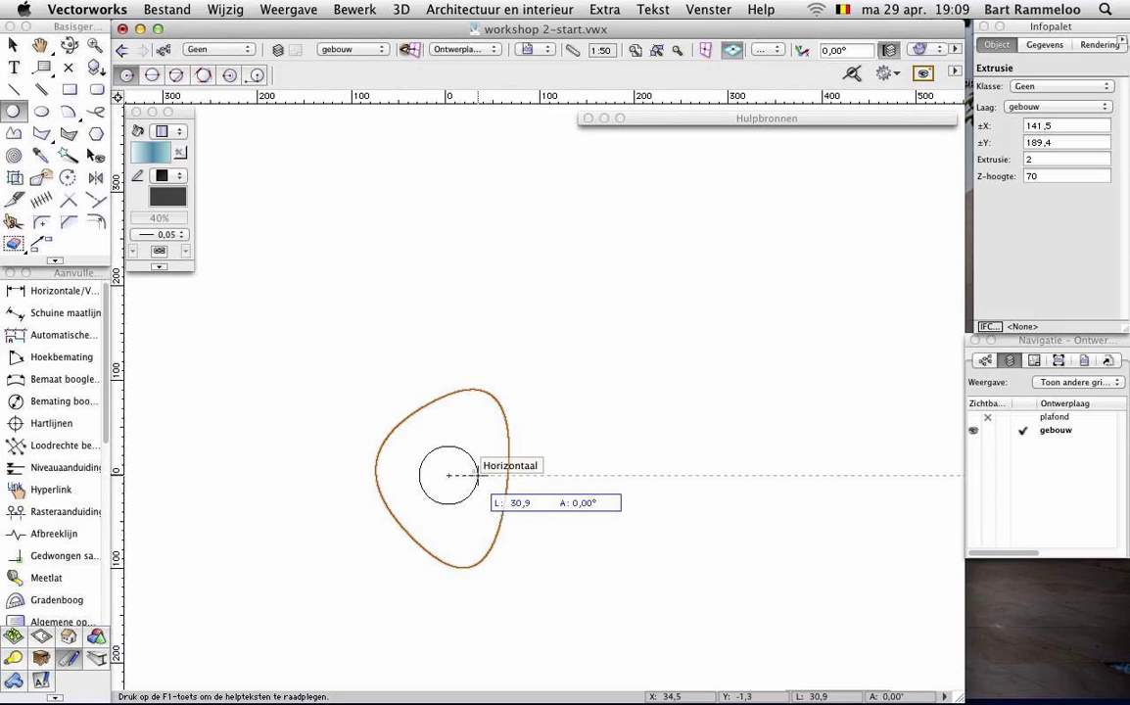
key(Tab)
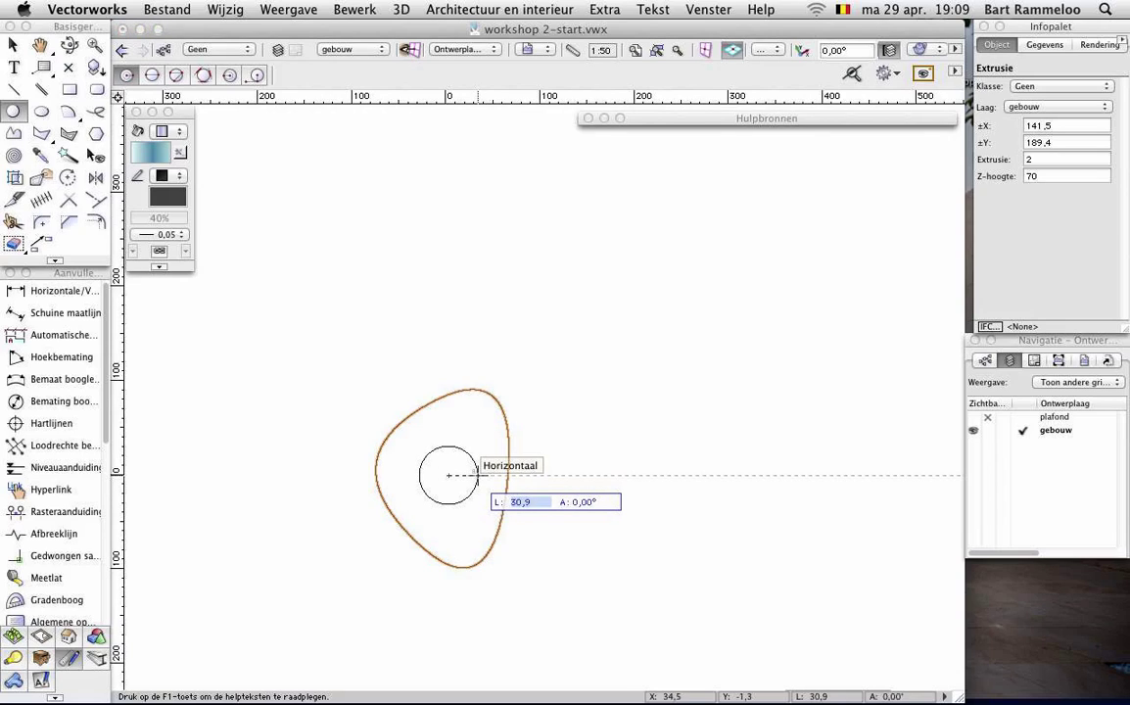
text(20)
key(Return)
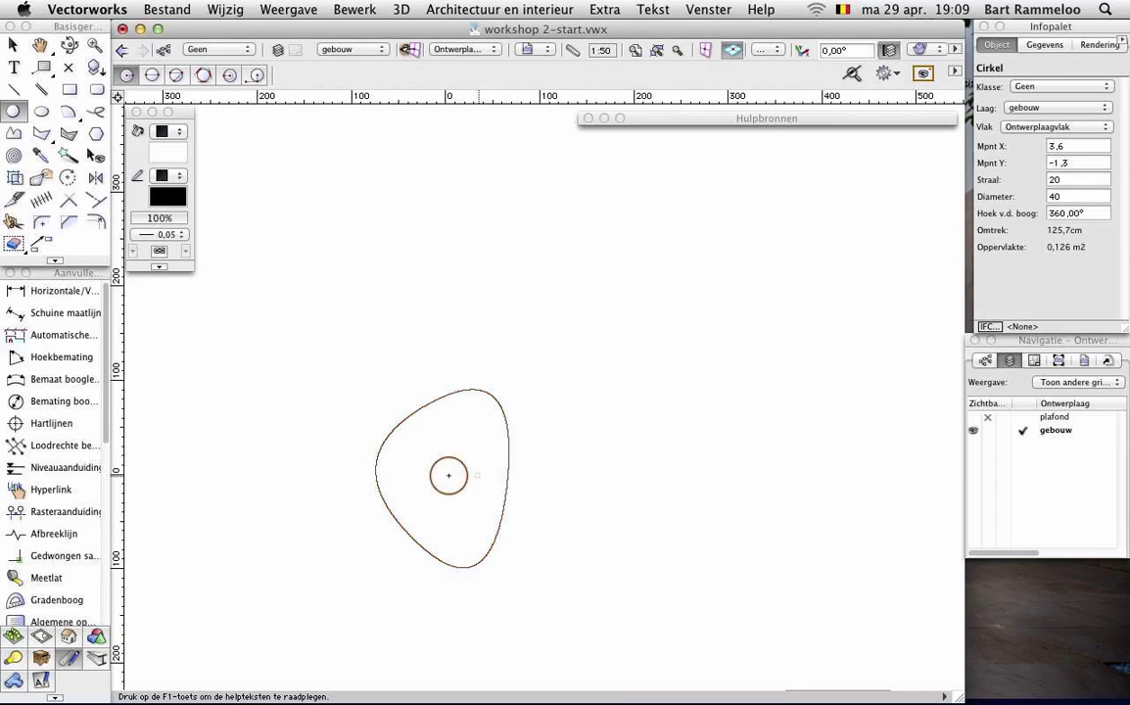
key(3)
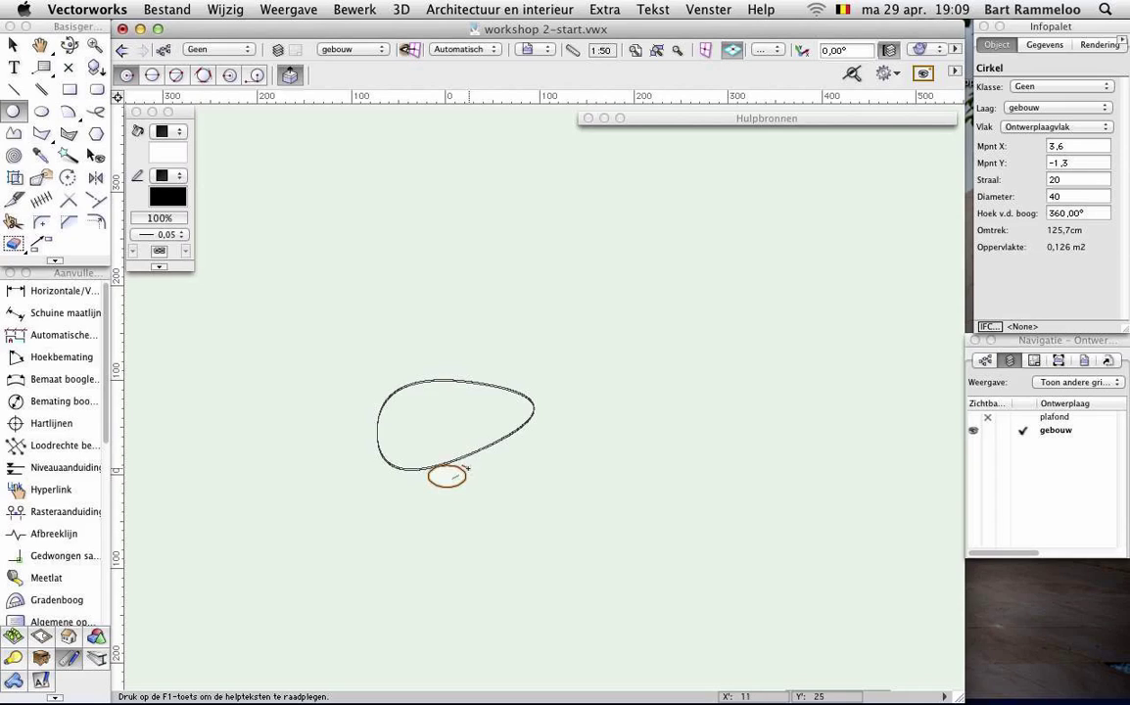
- Make the circle a Conische extrusie with Hoogte 70 and Hoek 5
click(399, 11)
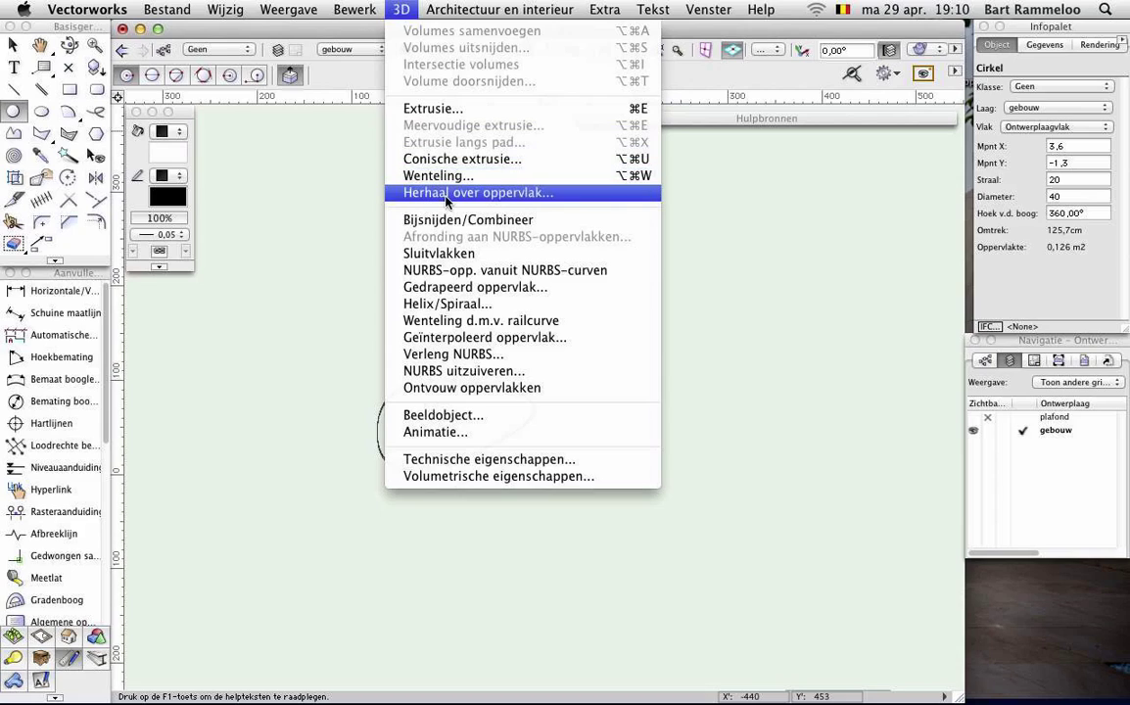
mouse_move(462, 158)
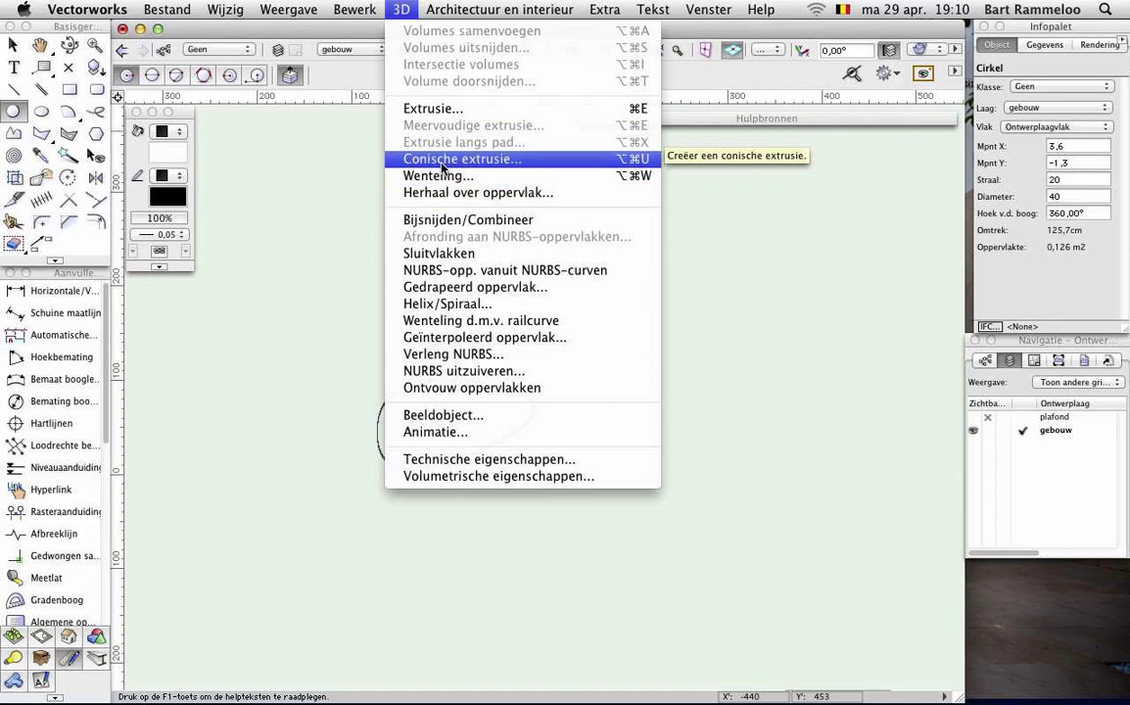
click(441, 164)
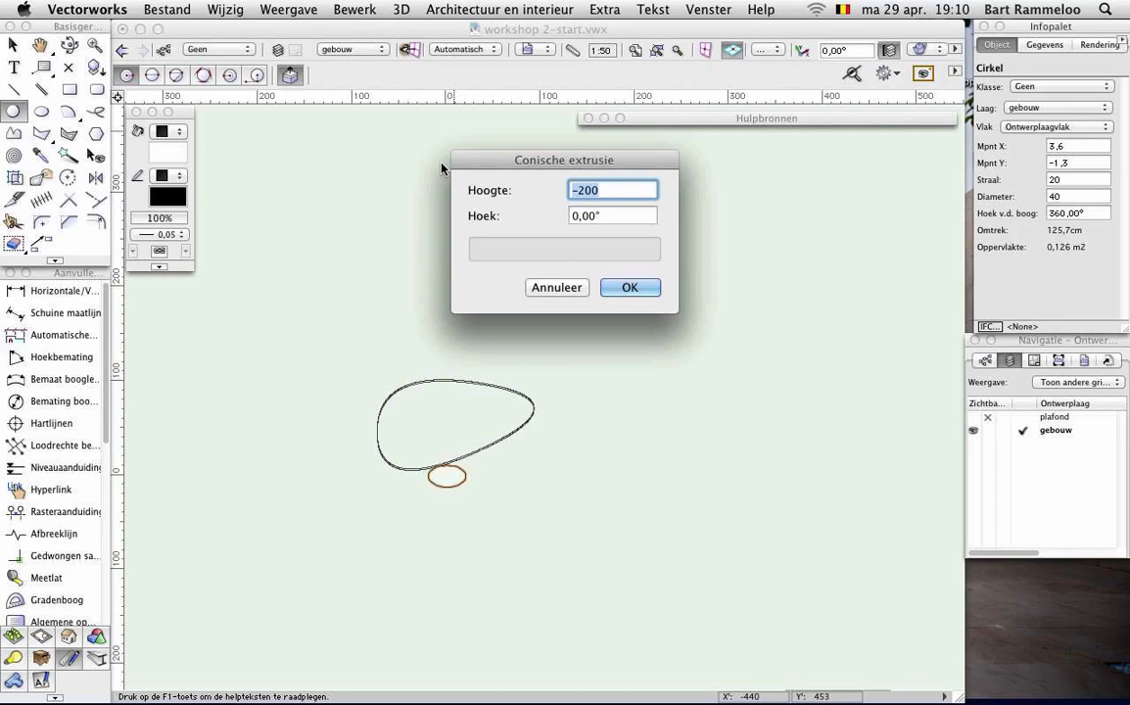
text(7)
text(0)
key(Tab)
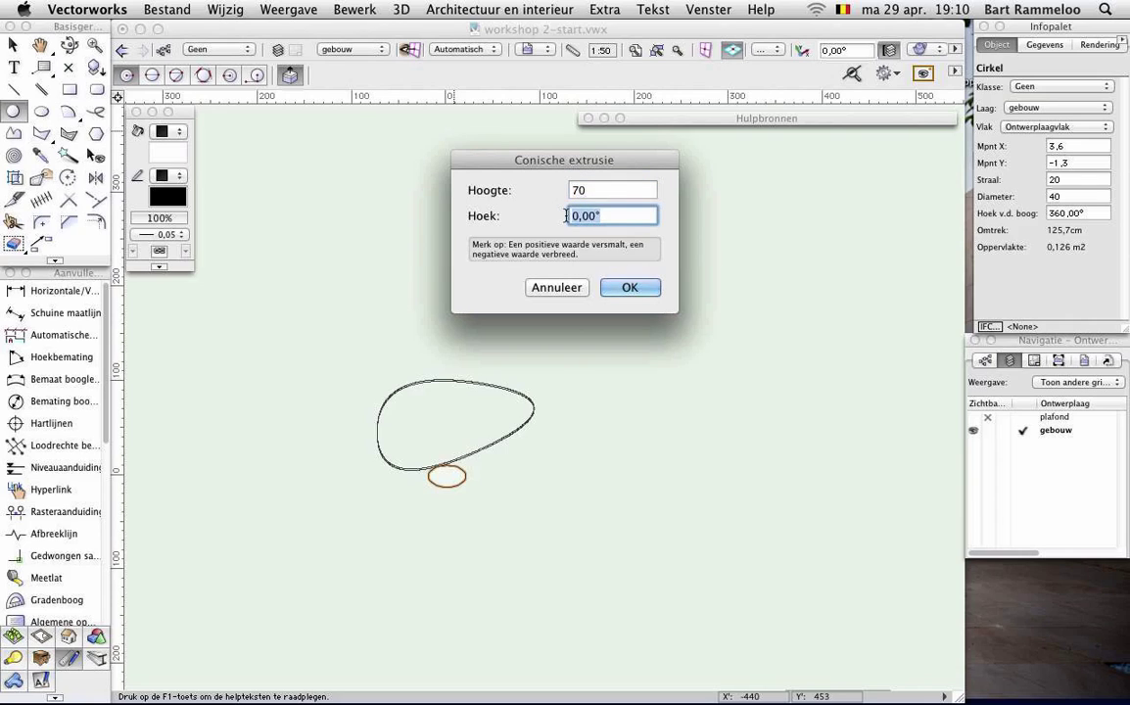
text(5)
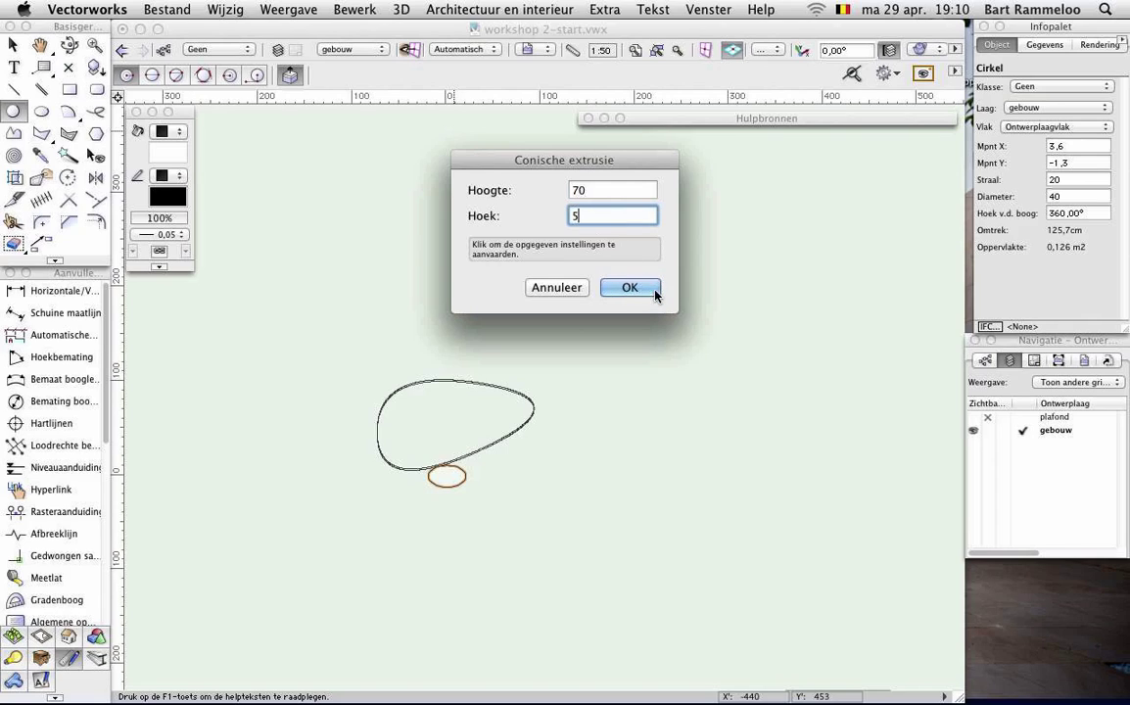
click(651, 292)
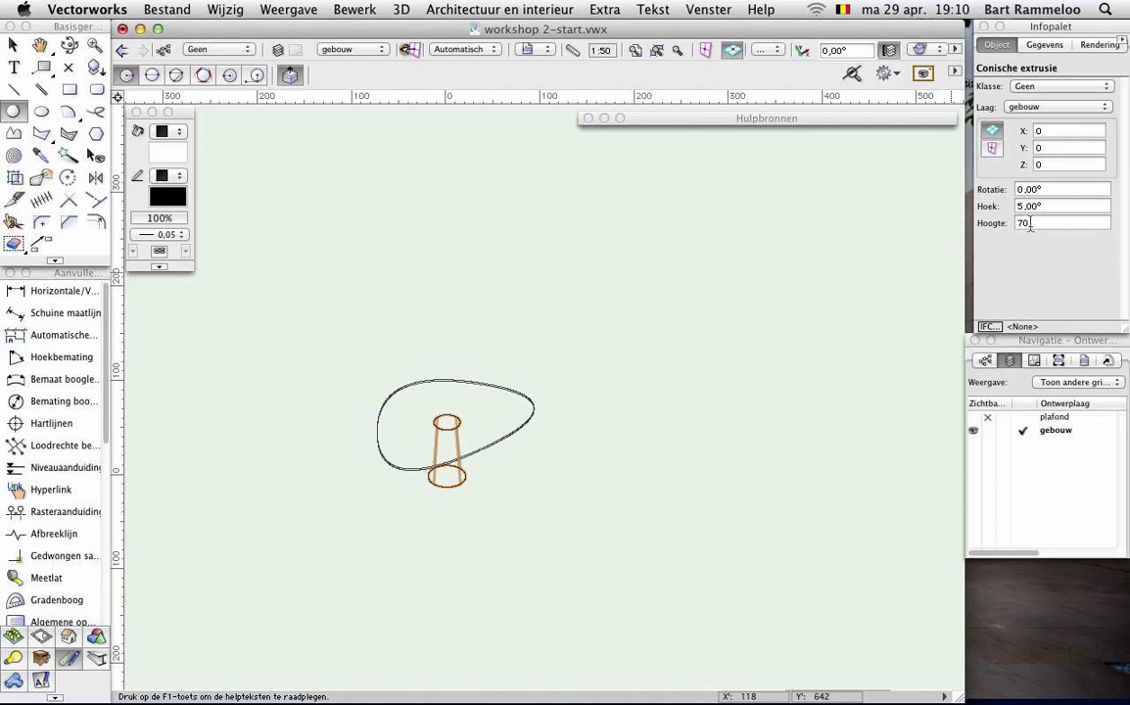
- Change the table leg's Hoek to 3° and orbit the view slightly around the cone
click(1015, 207)
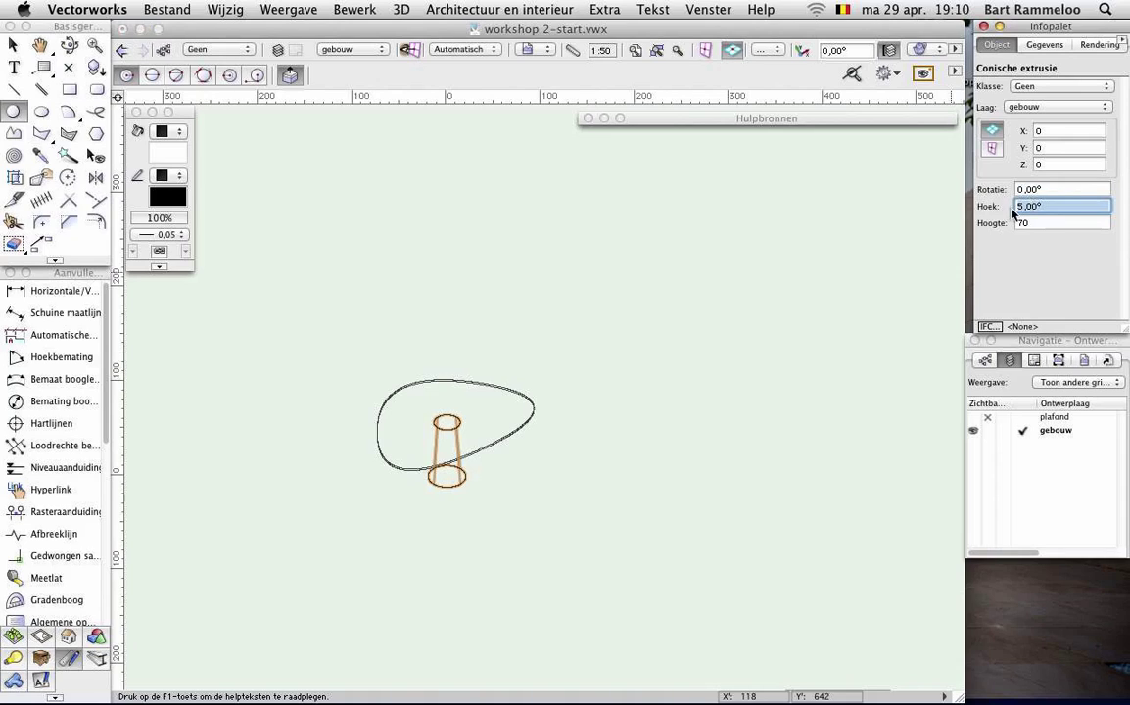
text(3)
key(Return)
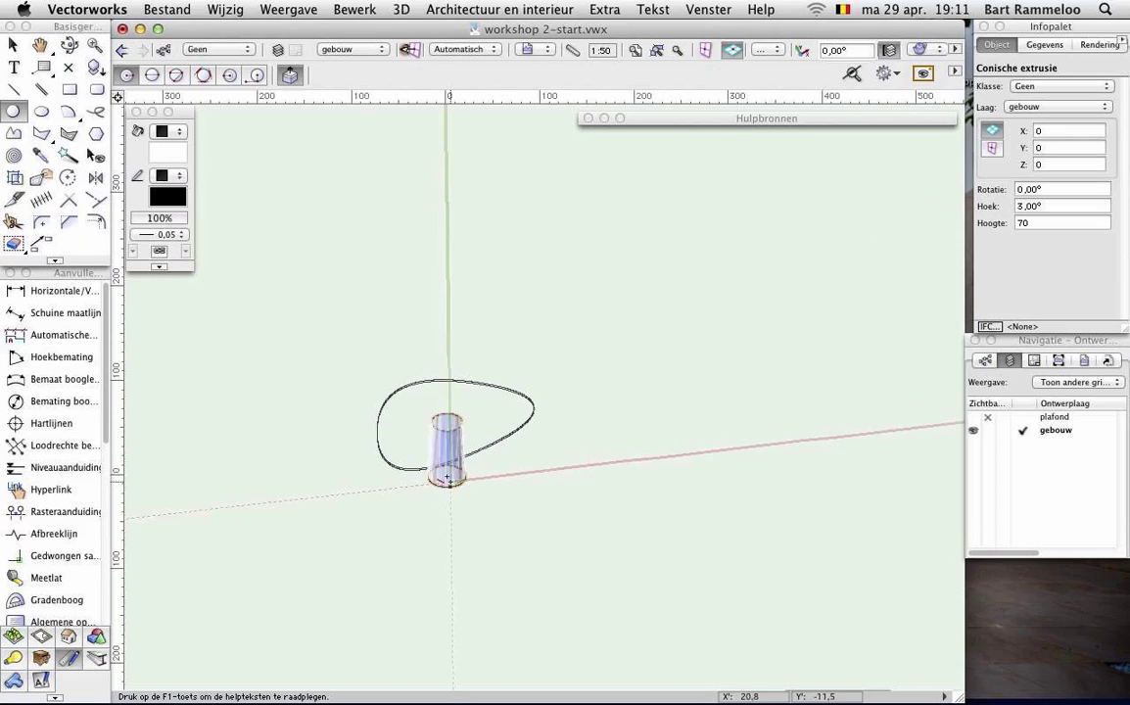
click(448, 478)
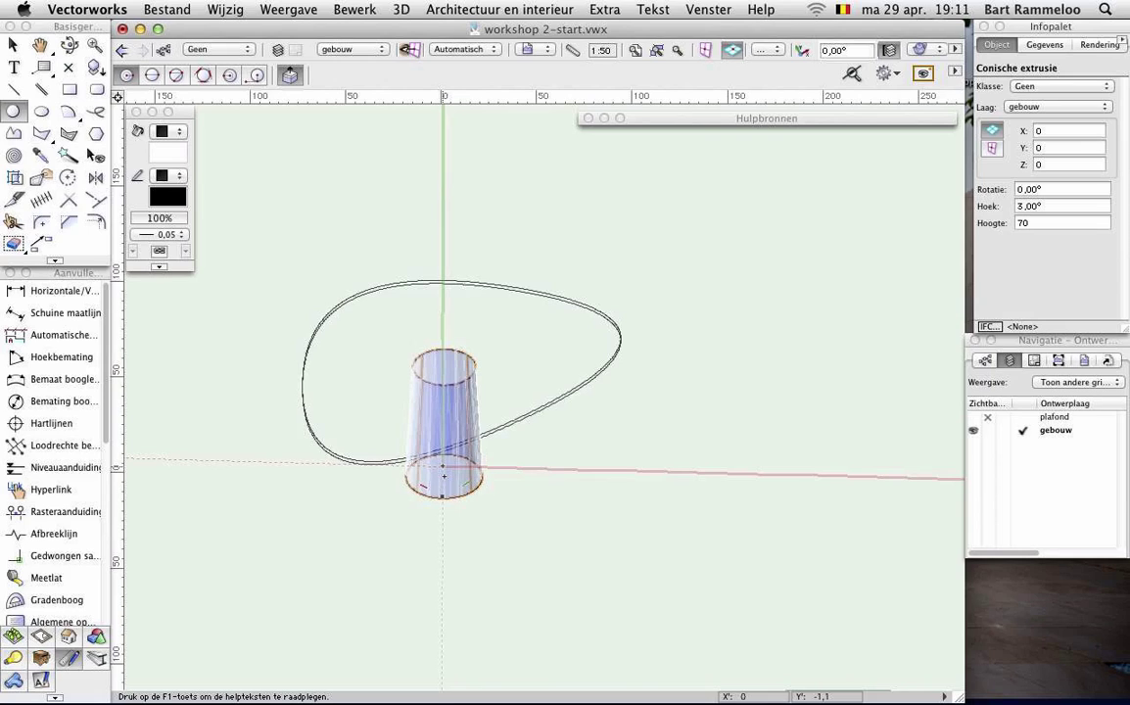
middle_drag(443, 477, 442, 480)
- Cancel the unfinished circle and set the working plane to the layer plane
click(443, 478)
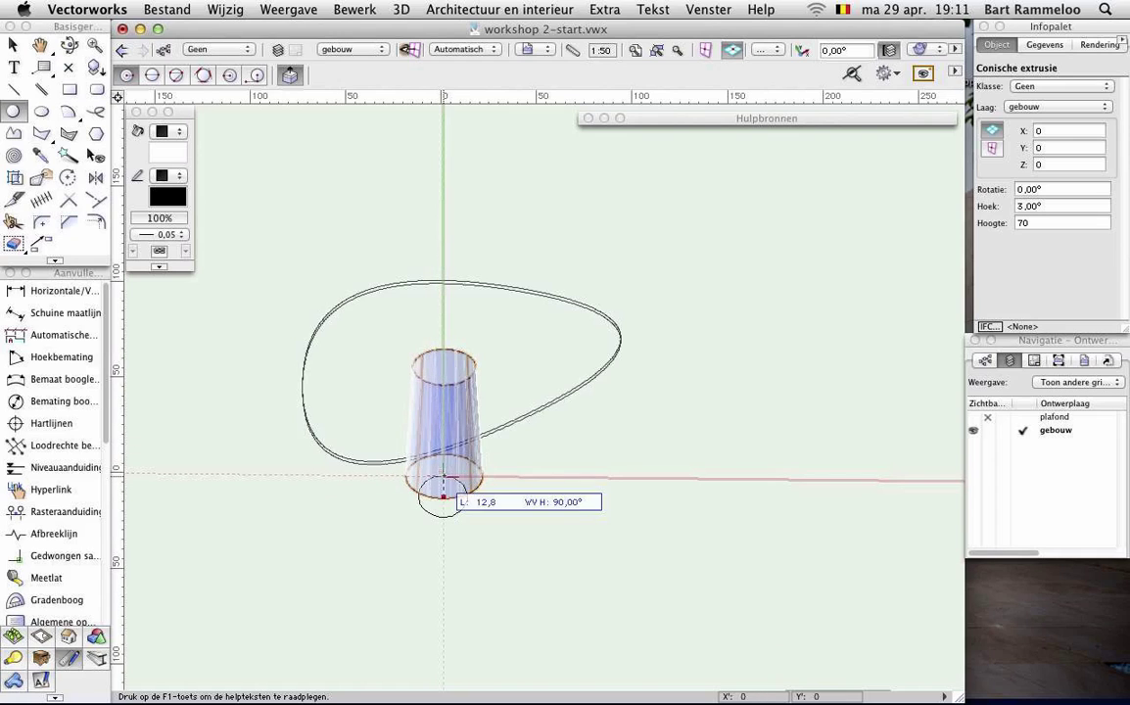
key(Escape)
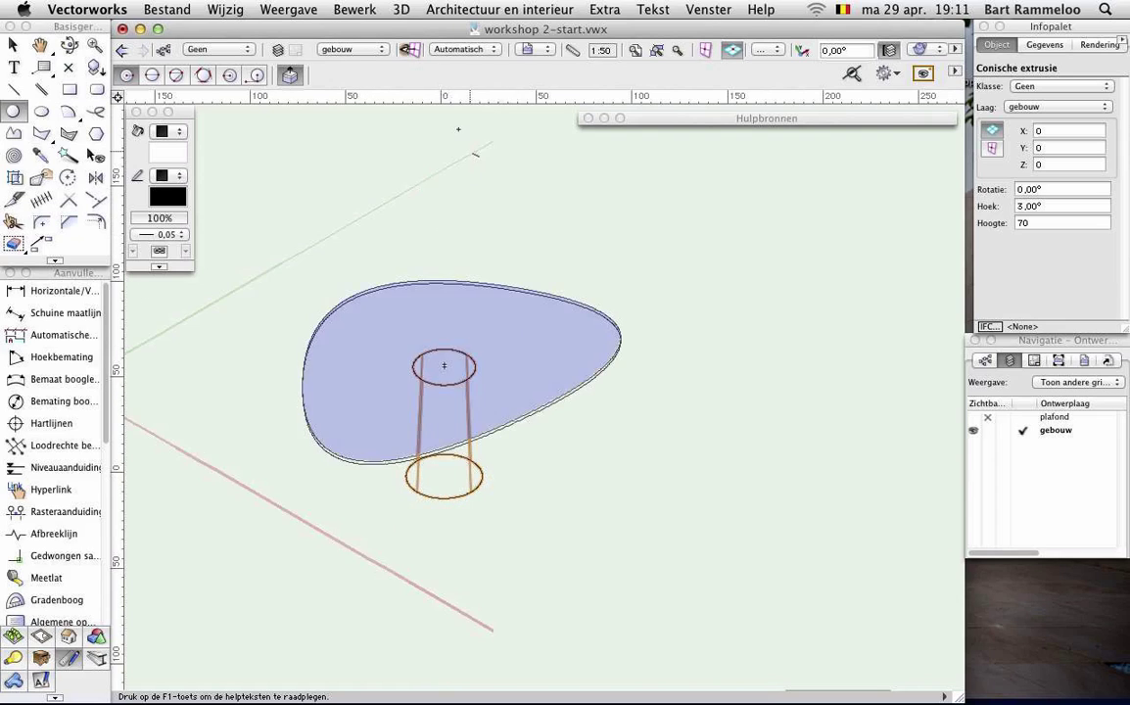
click(460, 49)
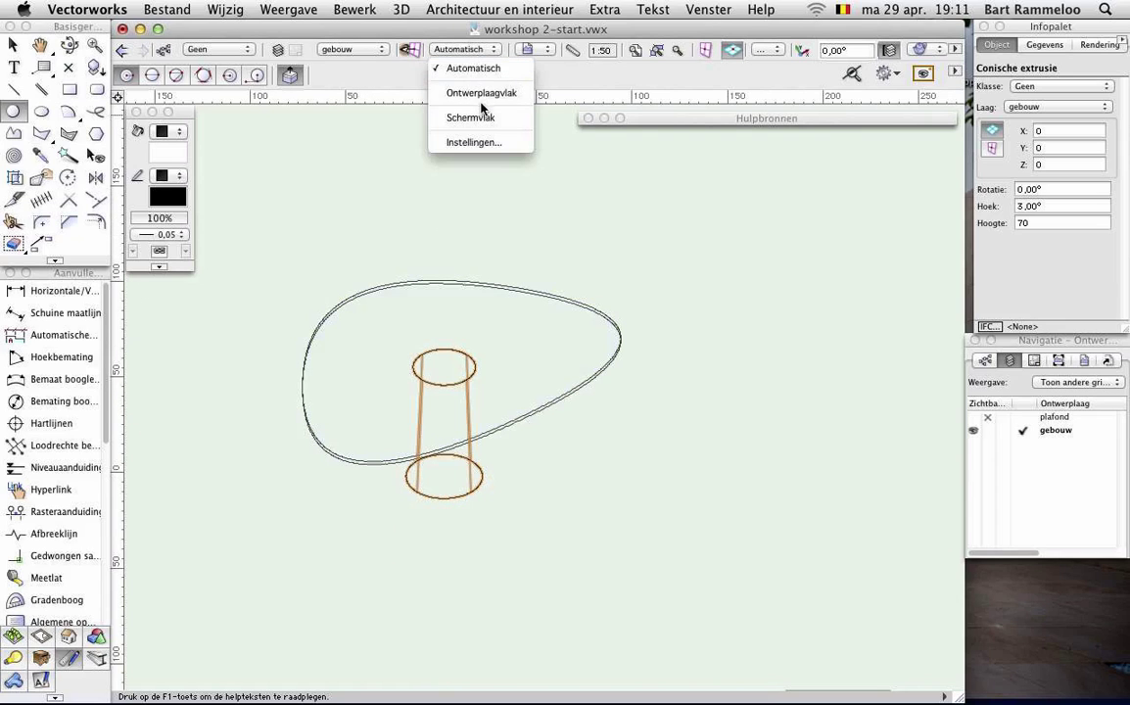
click(480, 93)
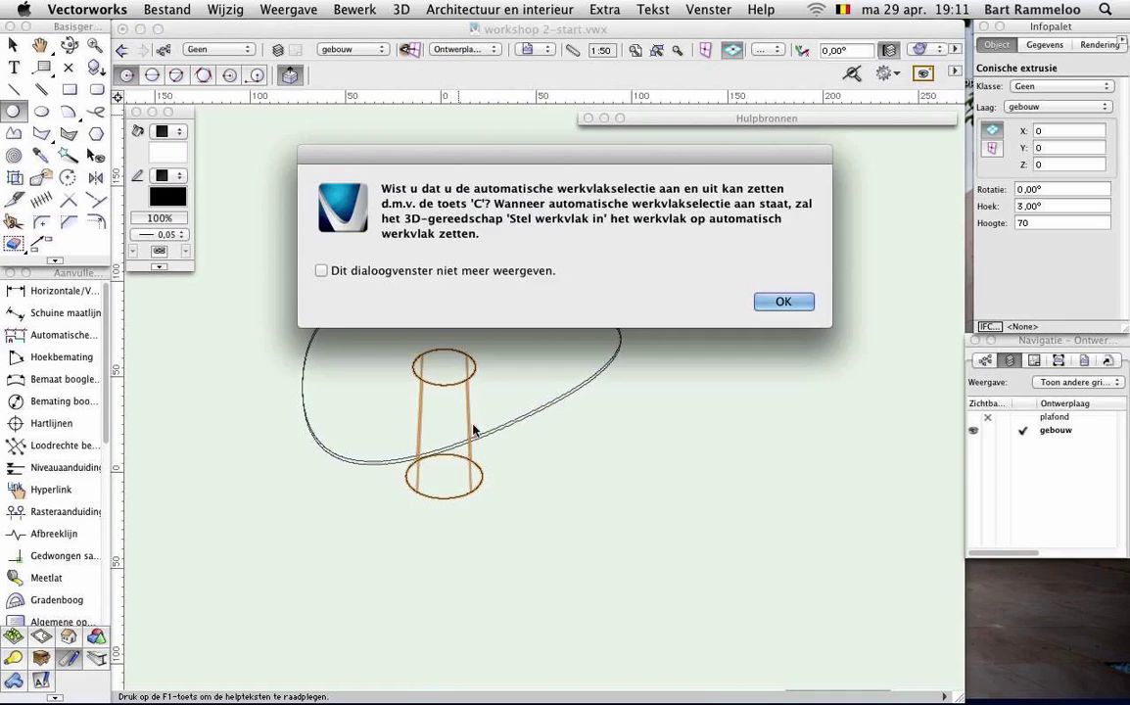
click(779, 302)
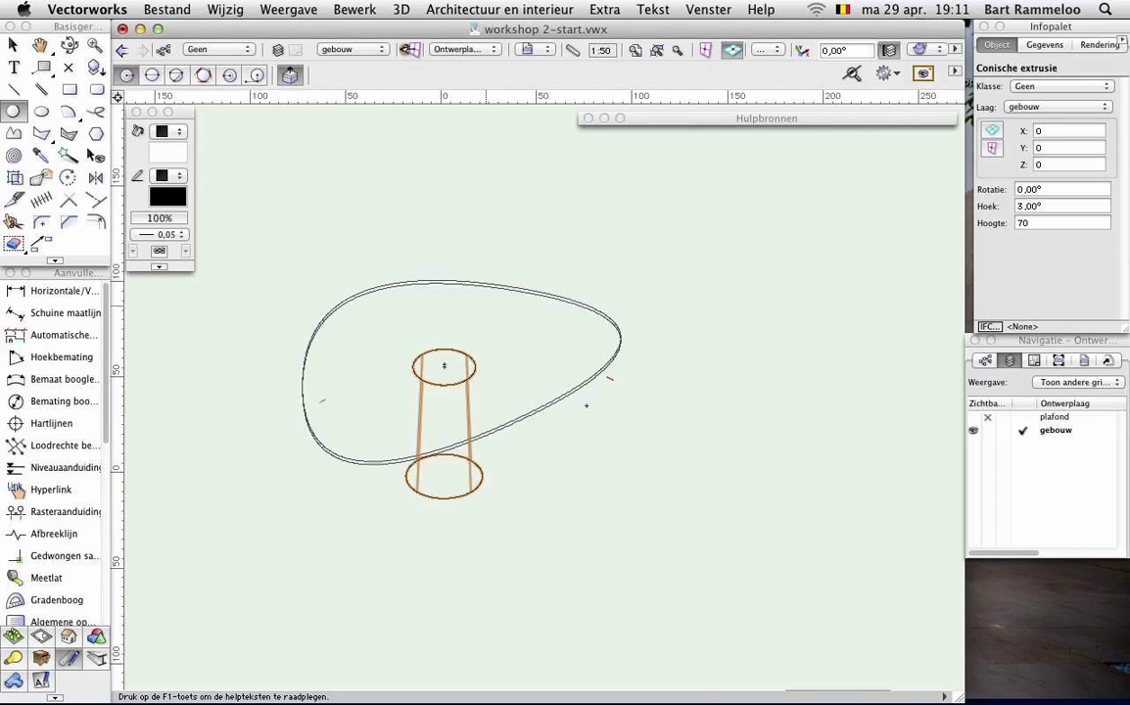
- Draw a radius-30 circle centred on the base of the conical leg
click(445, 476)
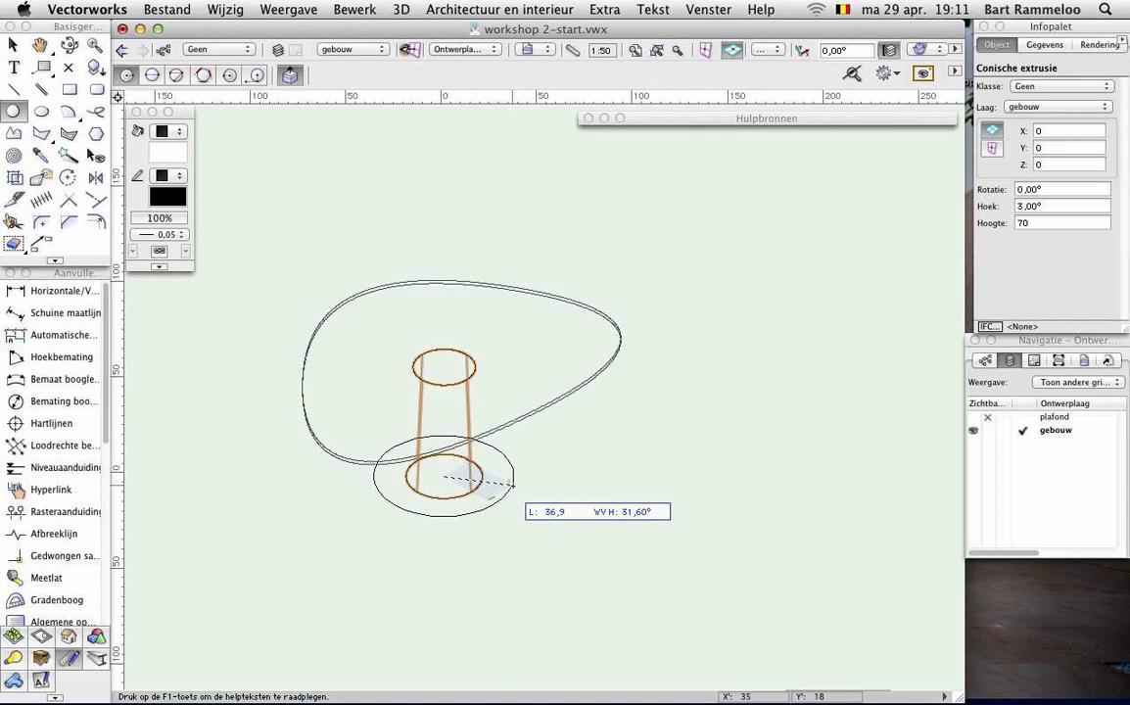
key(Tab)
text(30)
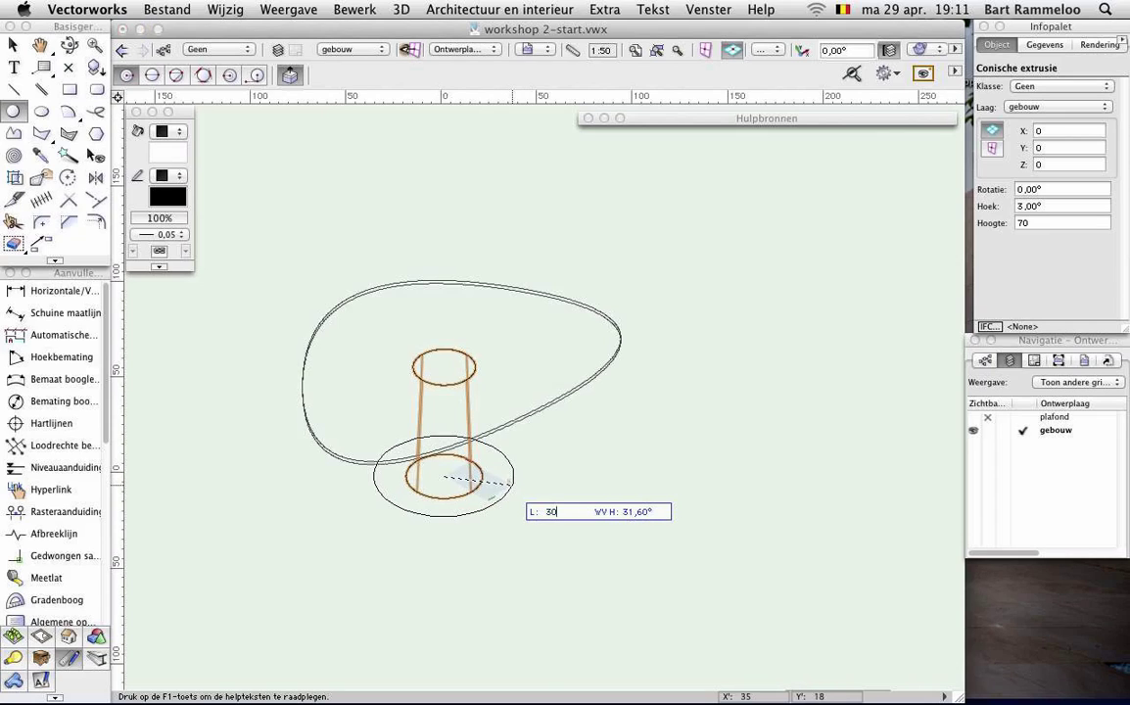
key(Return)
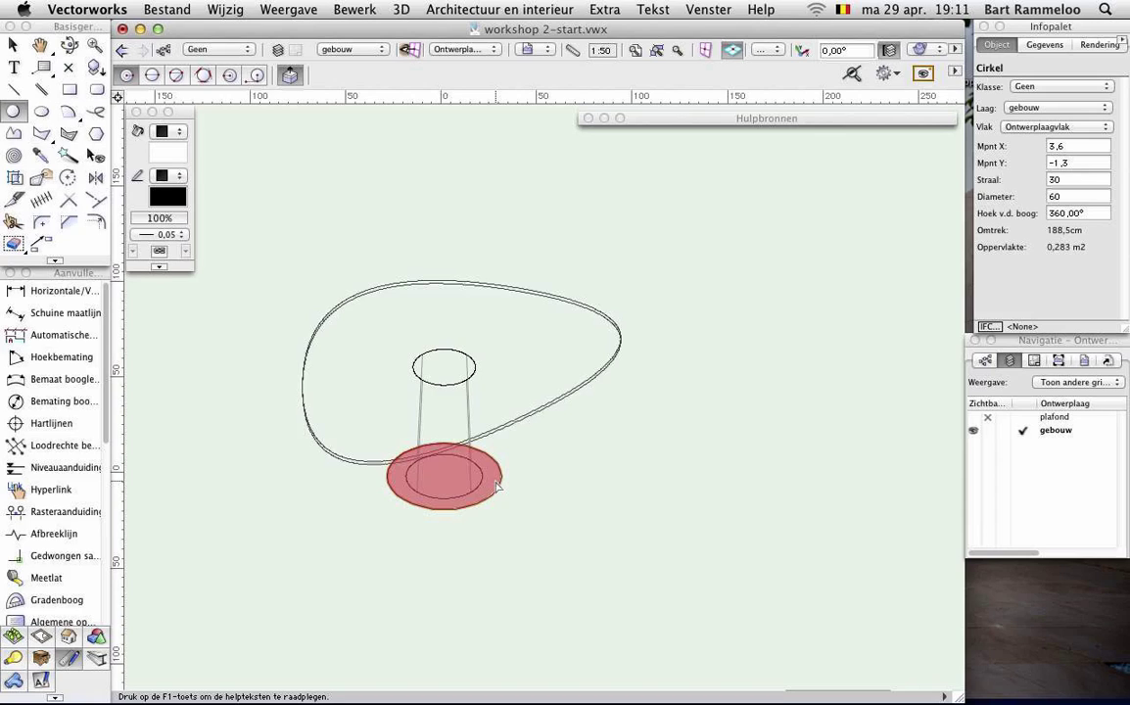
- Push/Pull the radius-30 circle to an Afstand of 1 to form the base plate
click(443, 473)
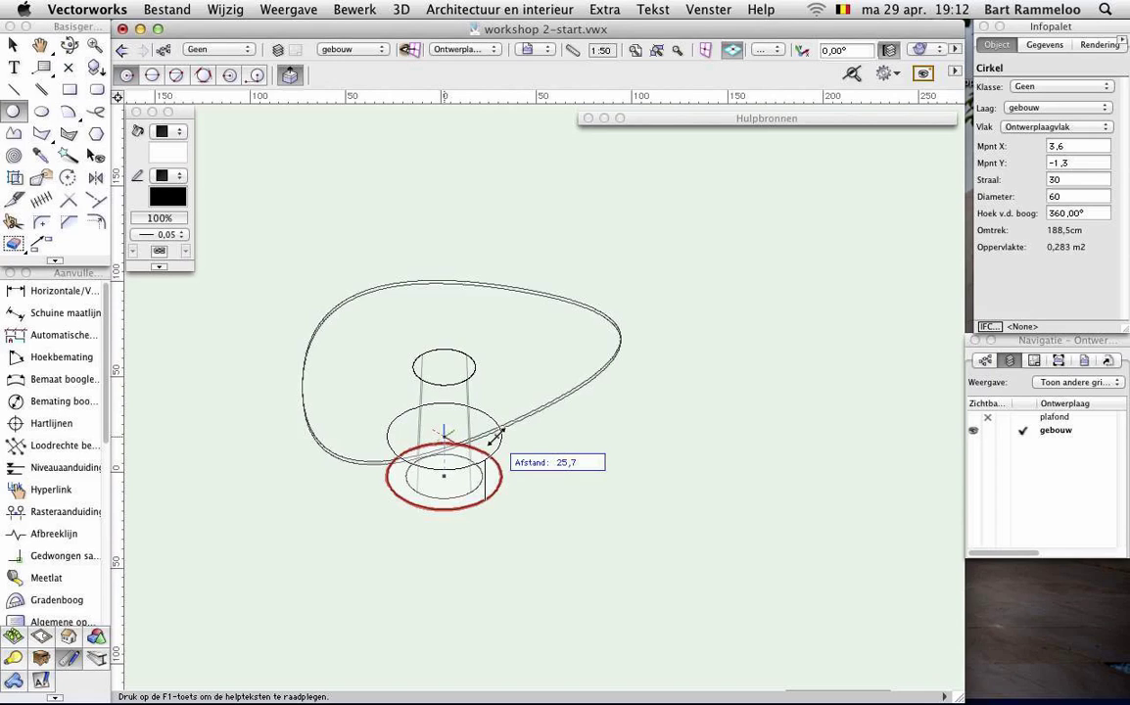
key(Tab)
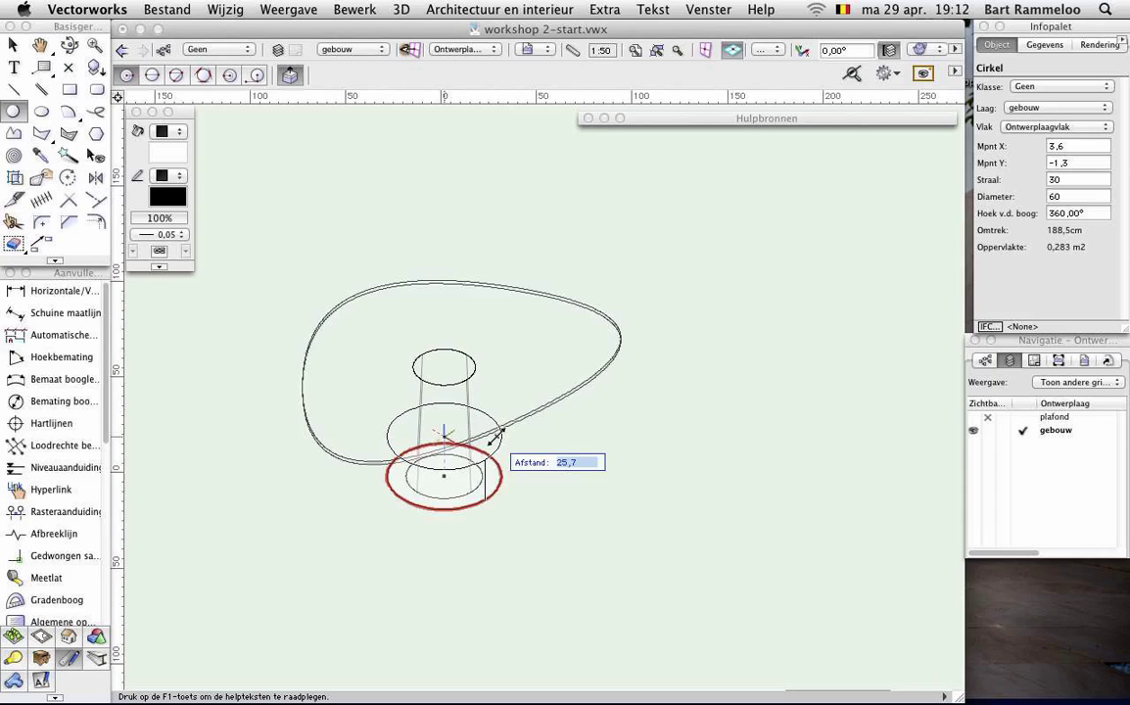
text(1)
key(Return)
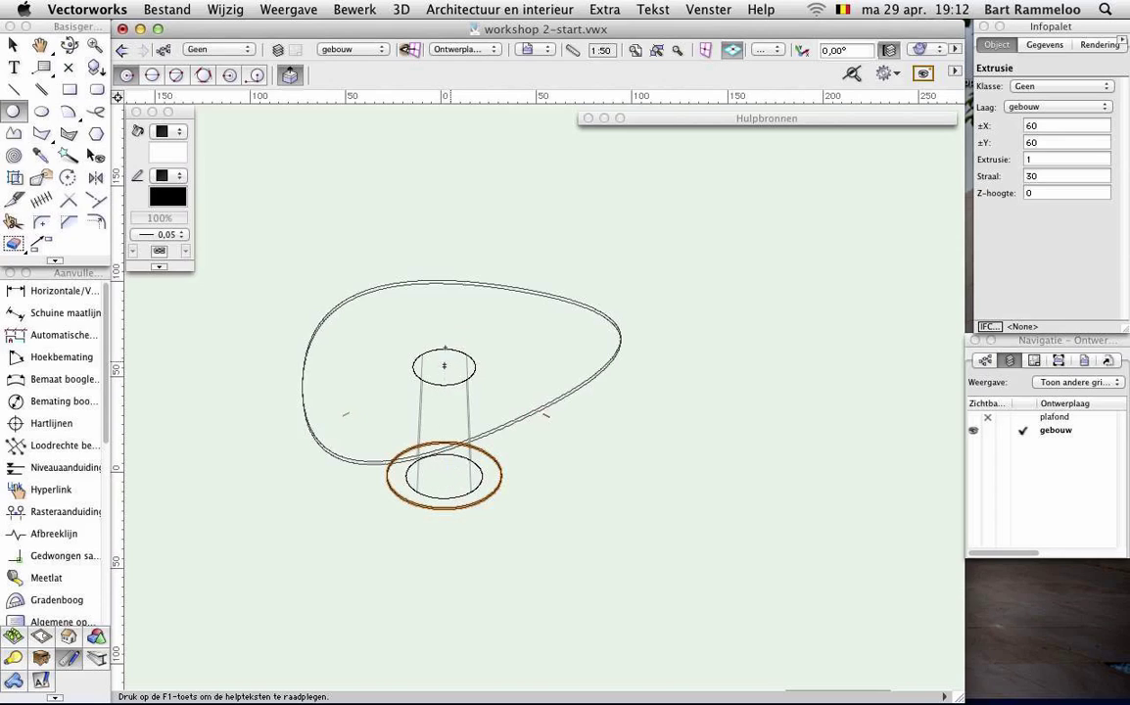
- Start and cancel two circles beside the table base
click(494, 401)
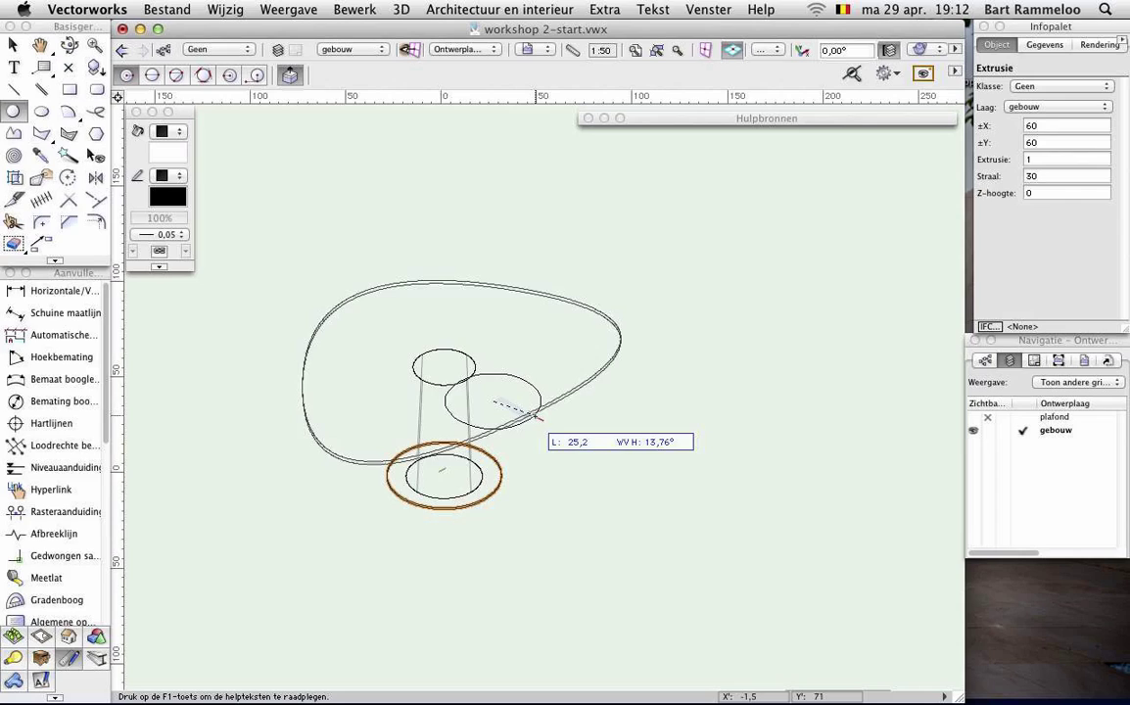
key(Escape)
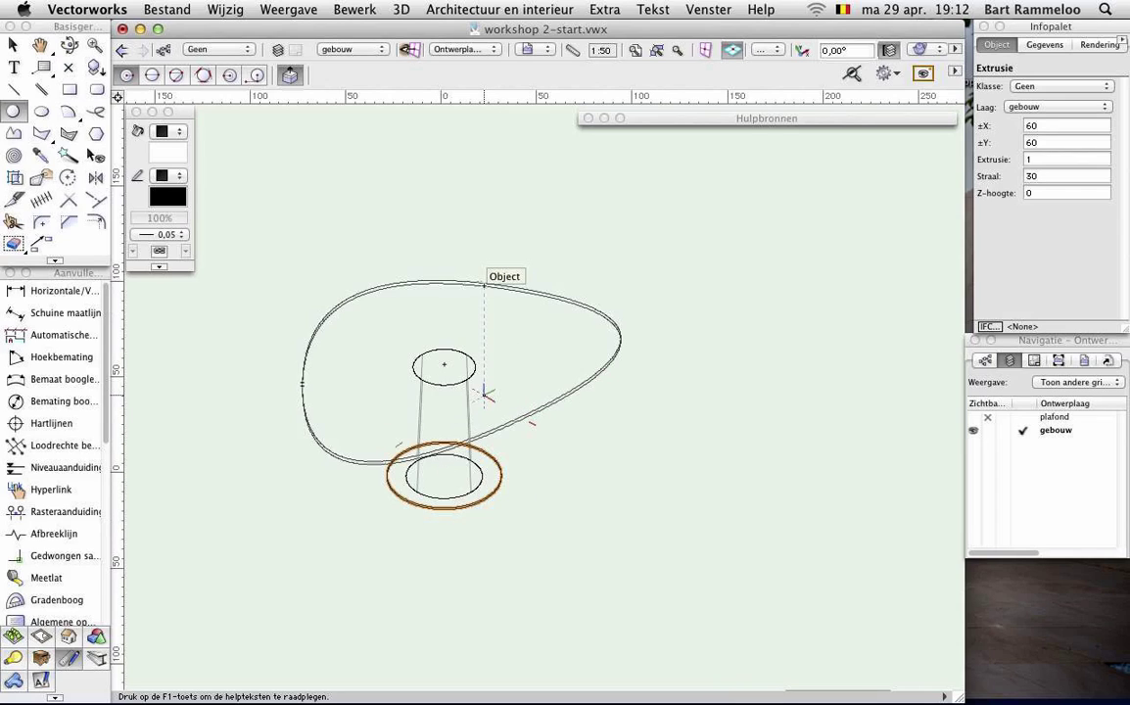
click(539, 460)
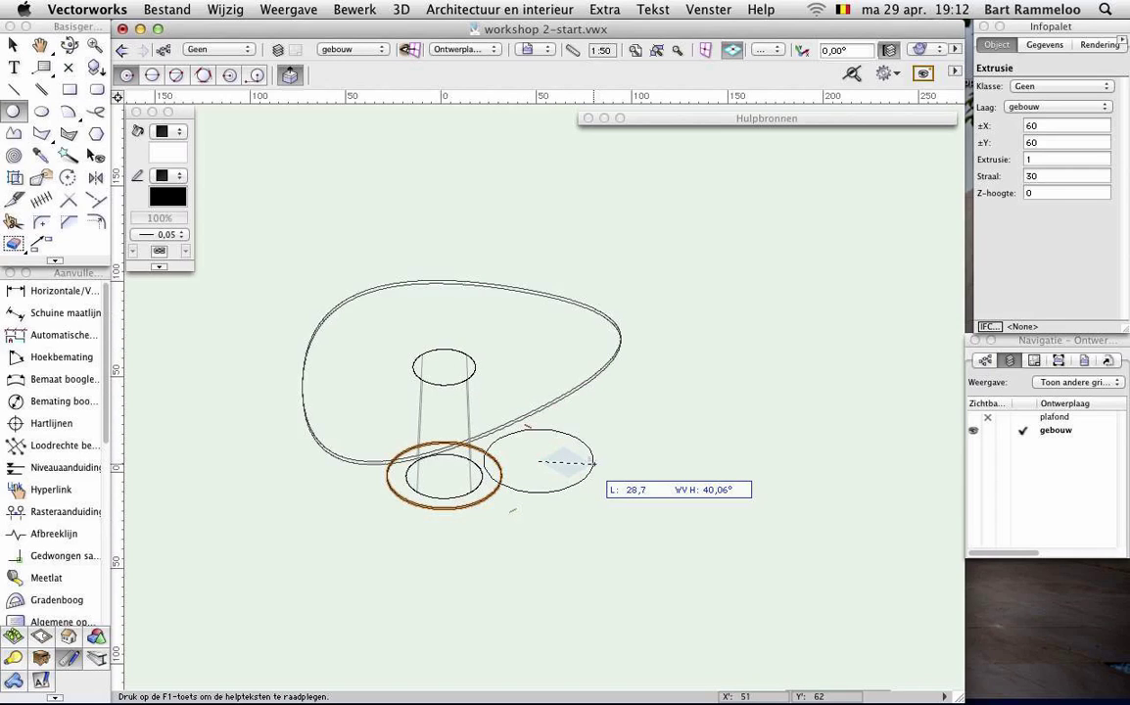
key(Escape)
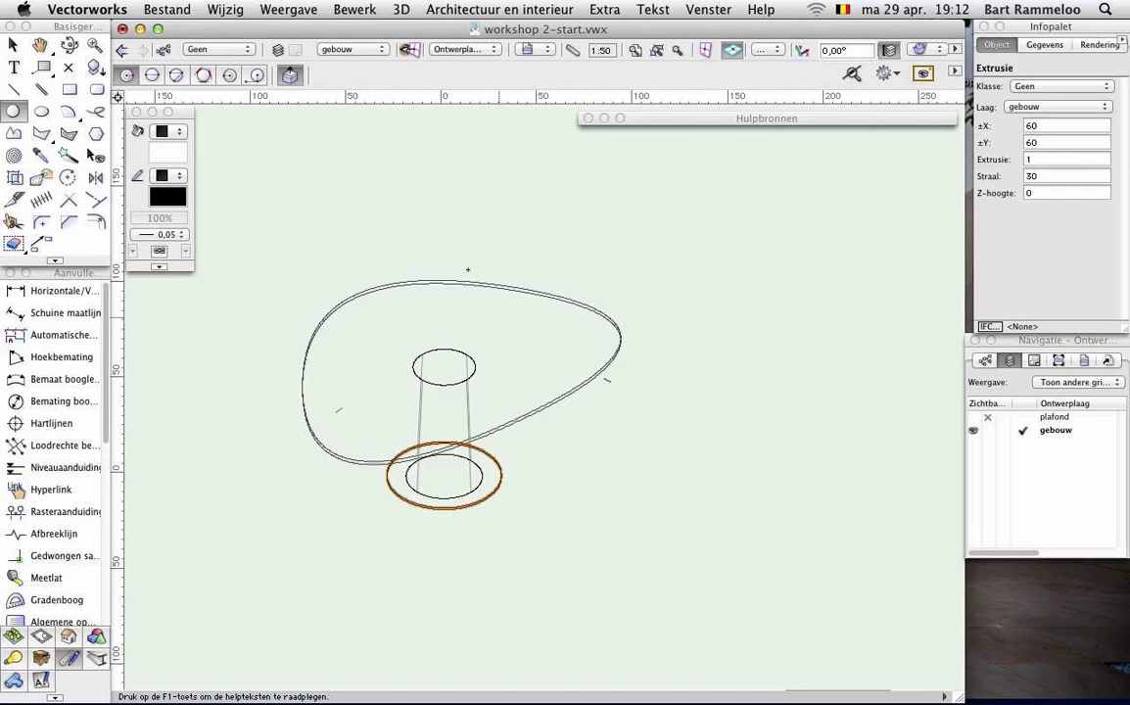
- Switch the working plane to Schermvlak, then to Automatisch
click(444, 51)
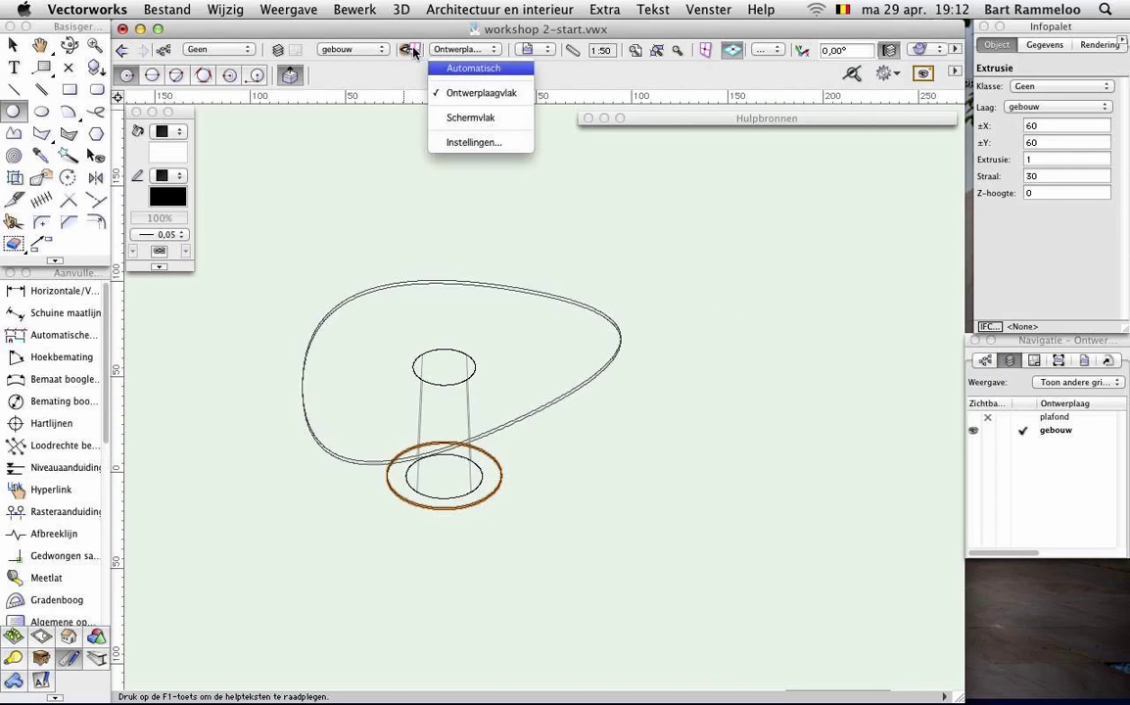
click(473, 117)
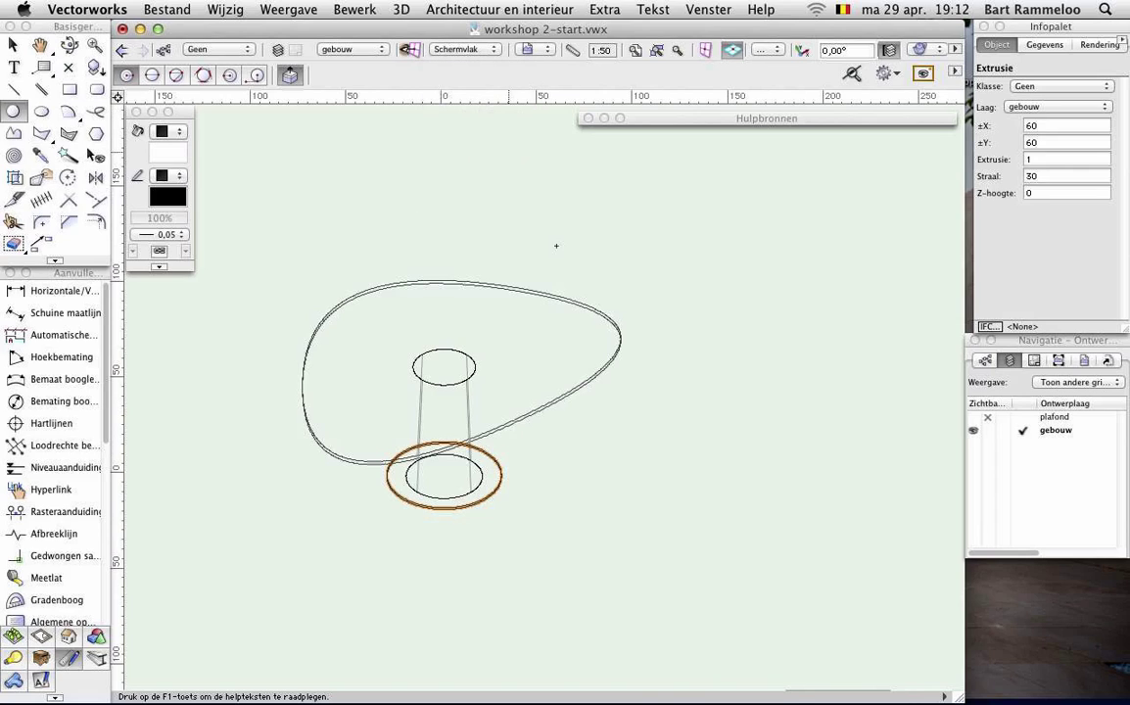
click(681, 357)
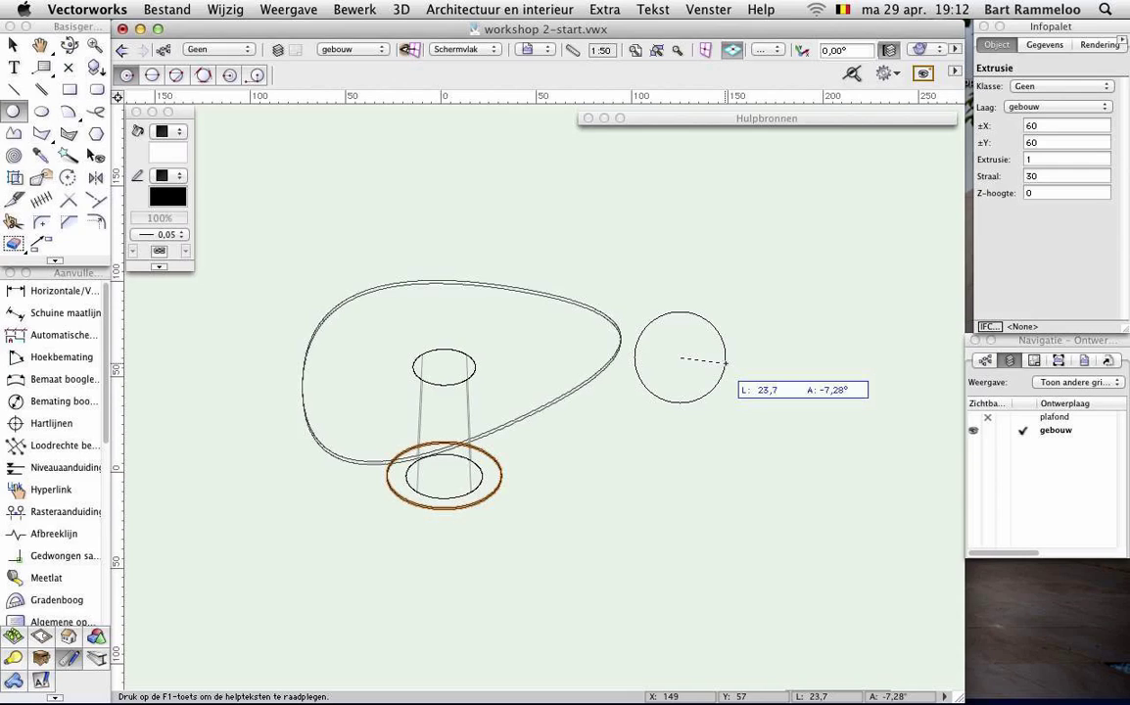
click(461, 54)
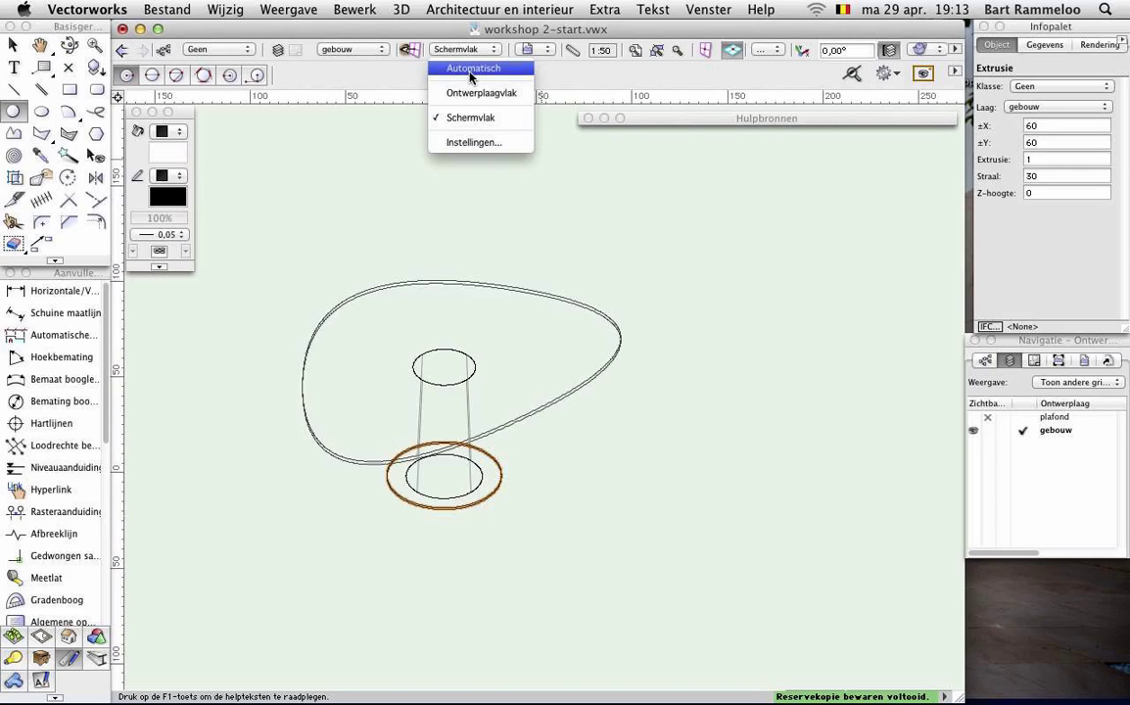
click(470, 72)
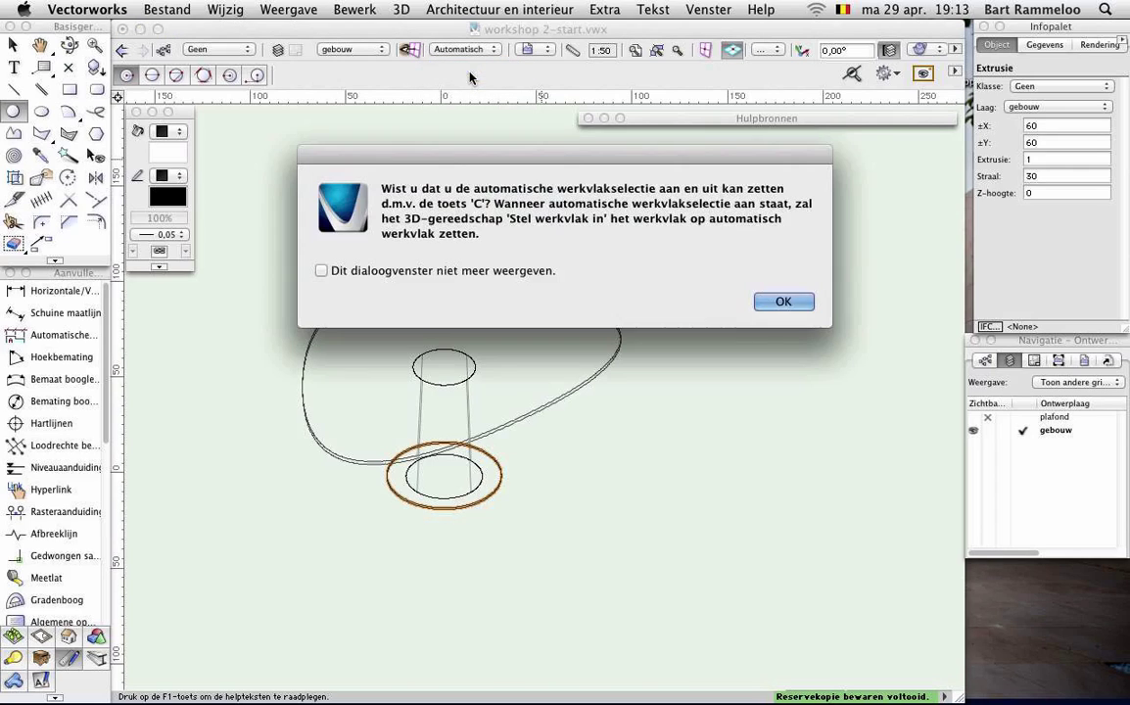
- Dismiss the working-plane tip with 'Dit dialoogvenster niet meer weergeven' ticked and return to the Selection tool
click(515, 271)
click(769, 302)
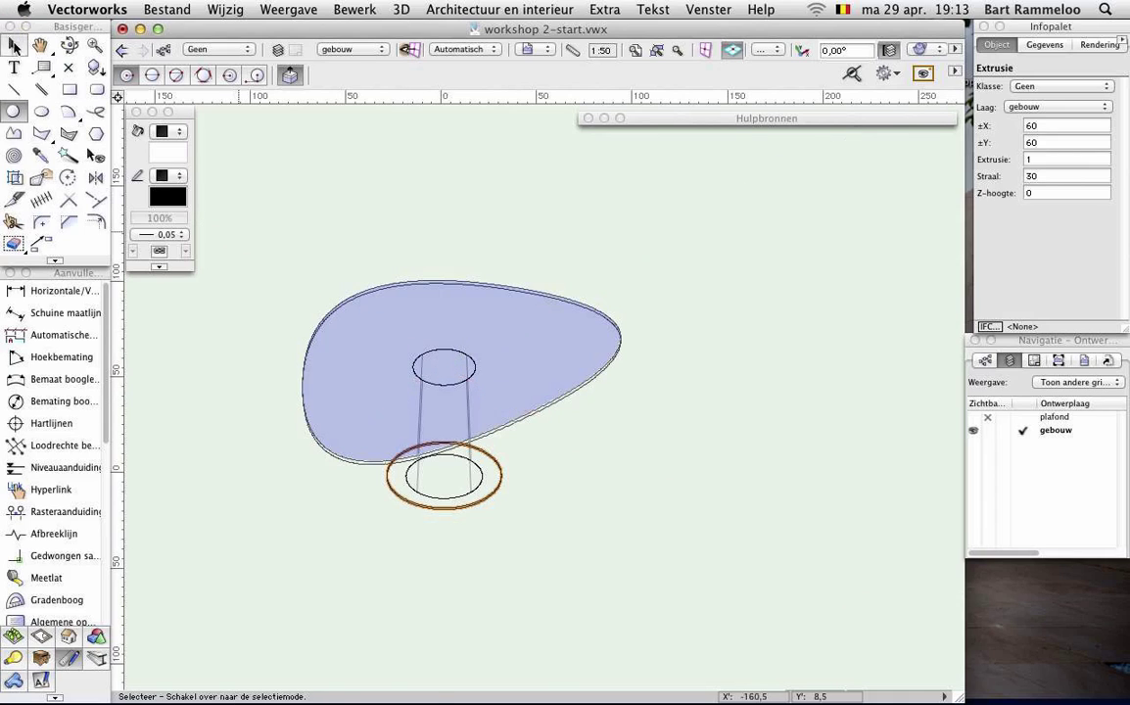
scroll(445, 366, down, 1)
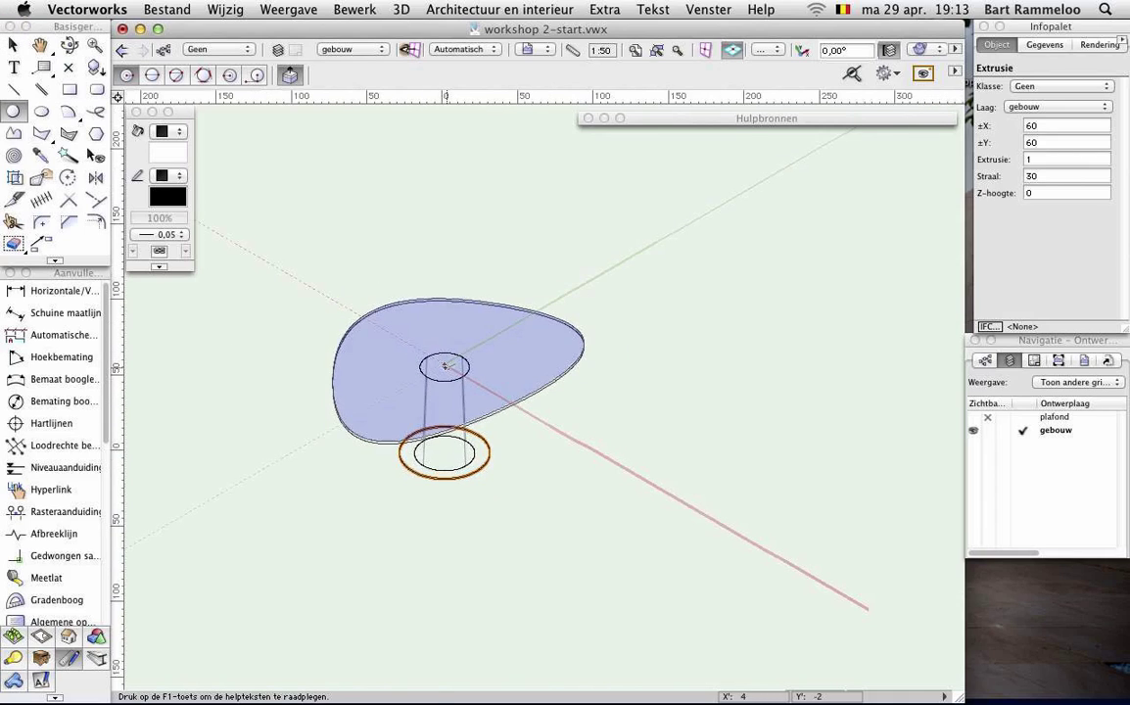
scroll(445, 366, up, 3)
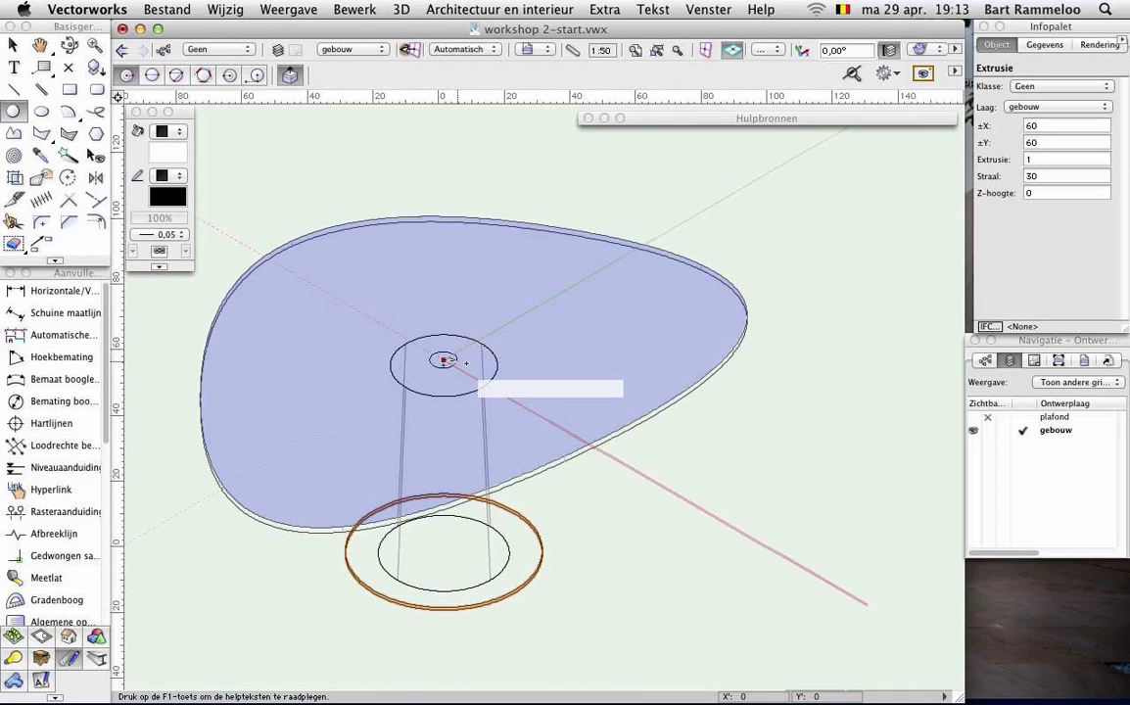
click(444, 361)
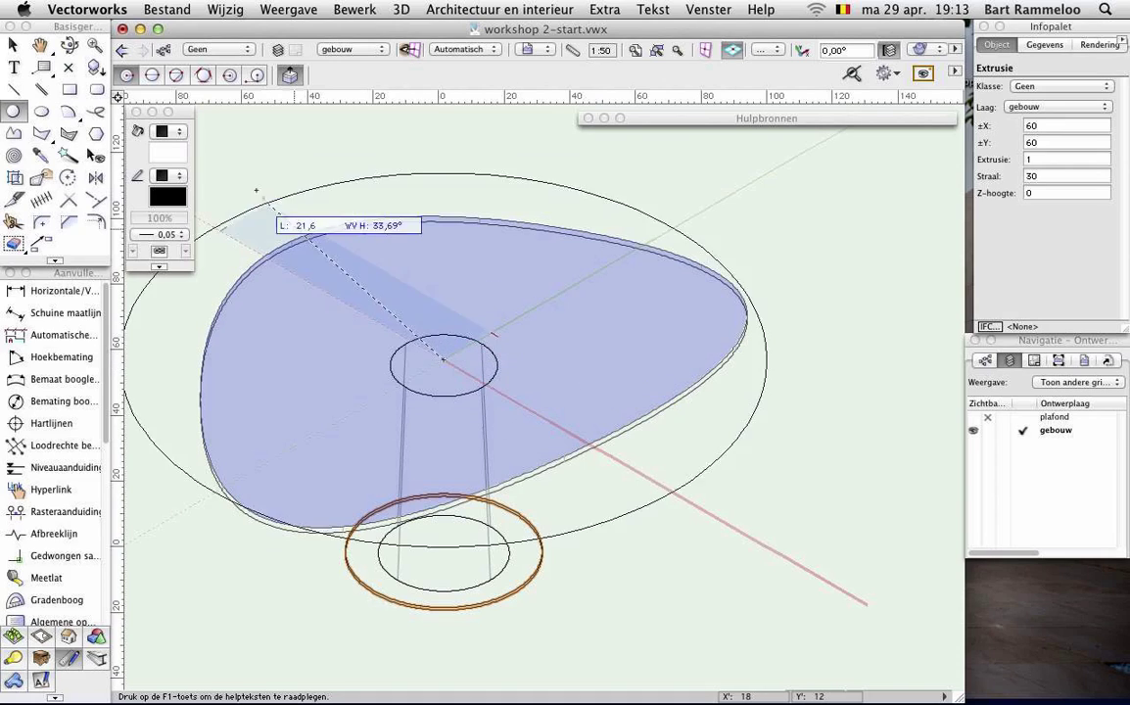
click(12, 45)
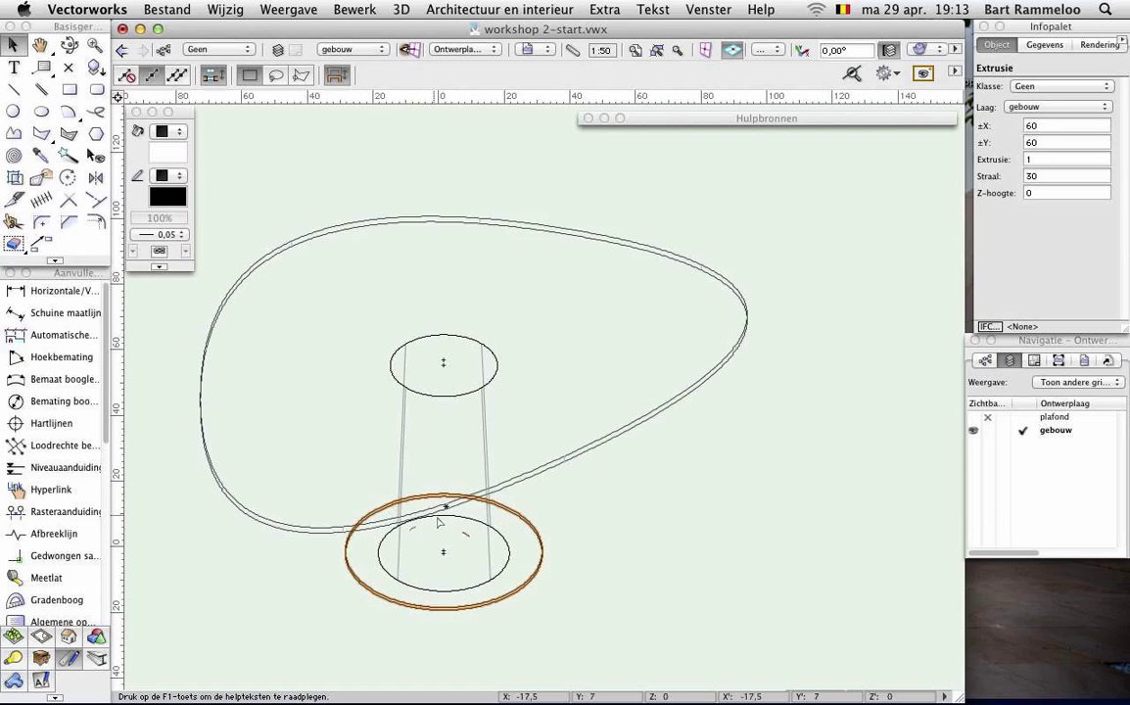
- Combine the conical column and base disc into one 60 × 70 × 60 solid with Volumes samenvoegen
click(487, 527)
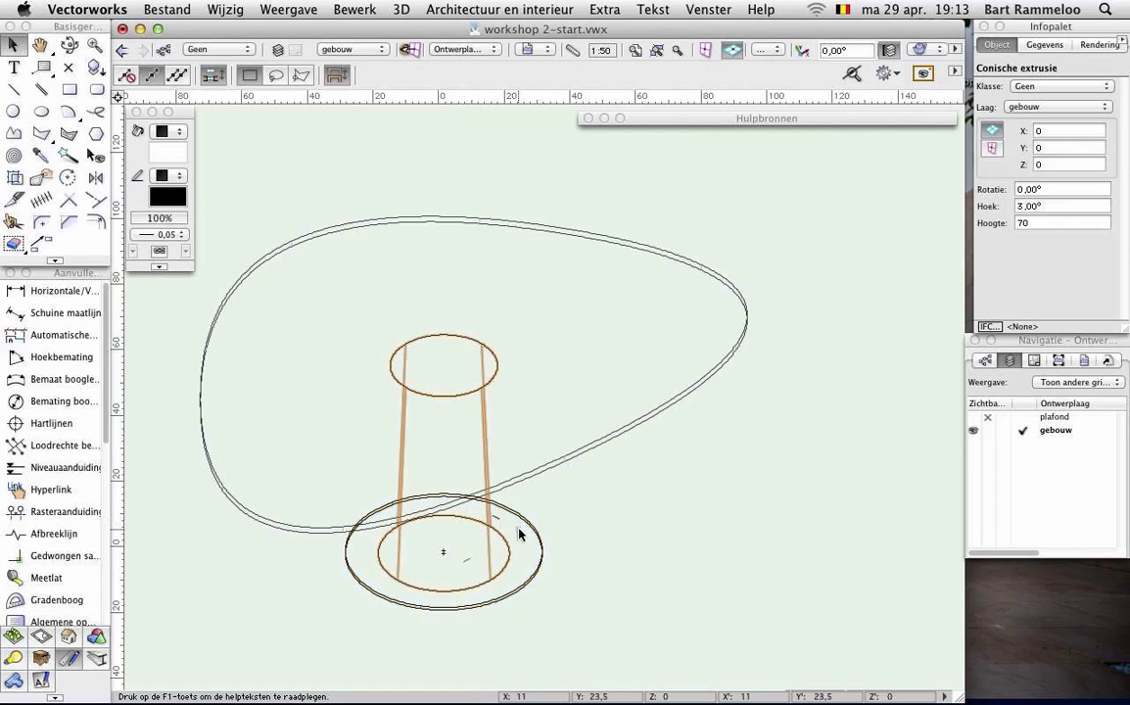
click(532, 536)
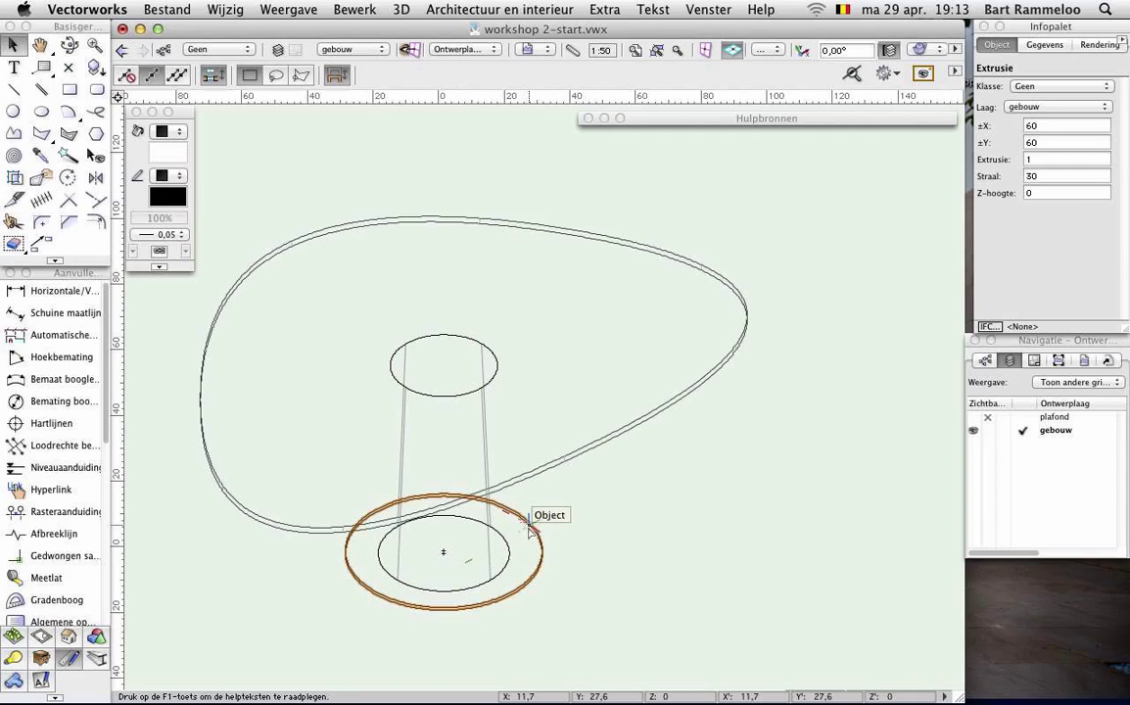
click(499, 535)
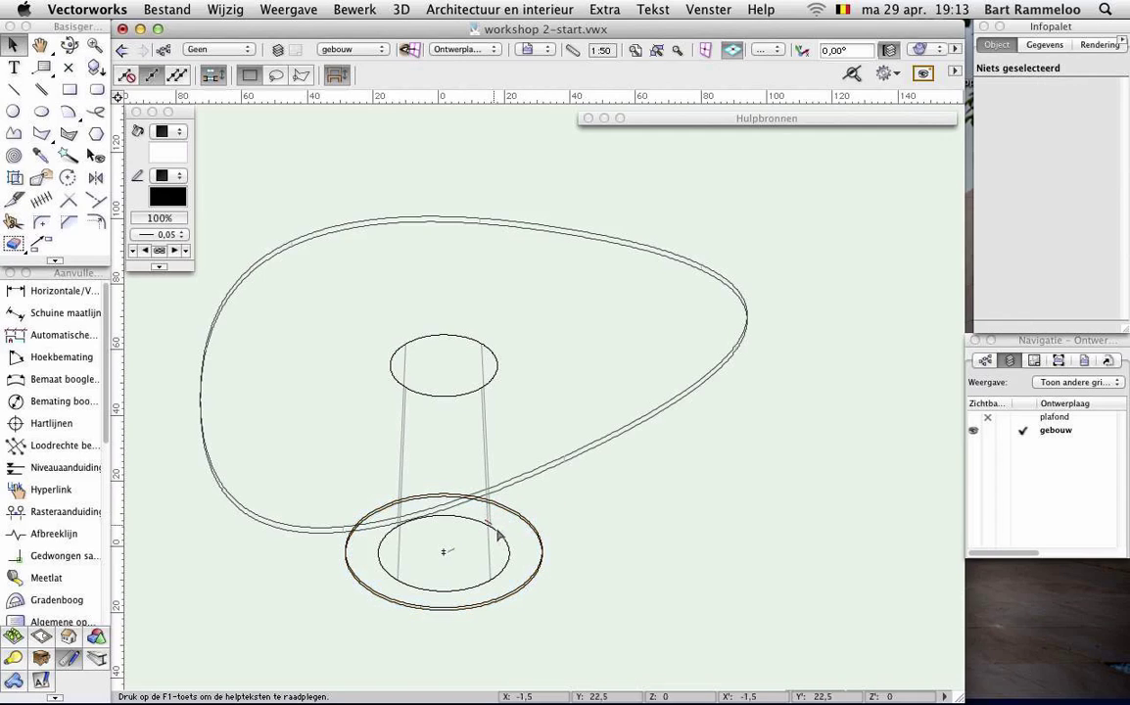
click(519, 536)
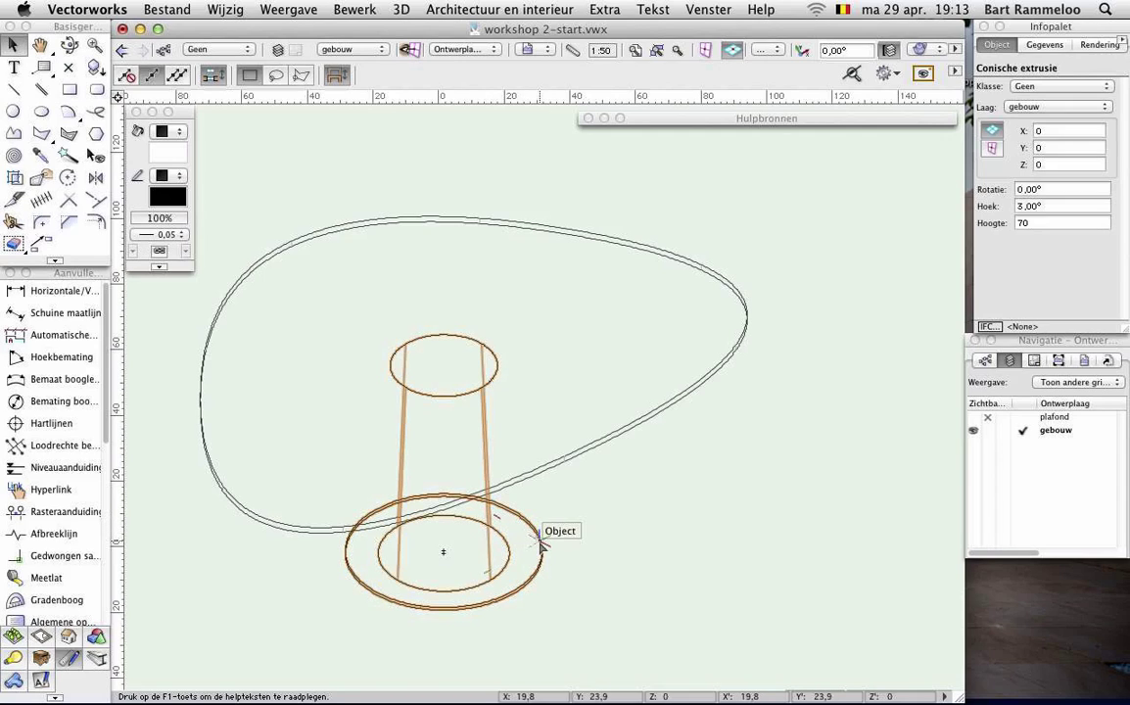
shift+click(540, 542)
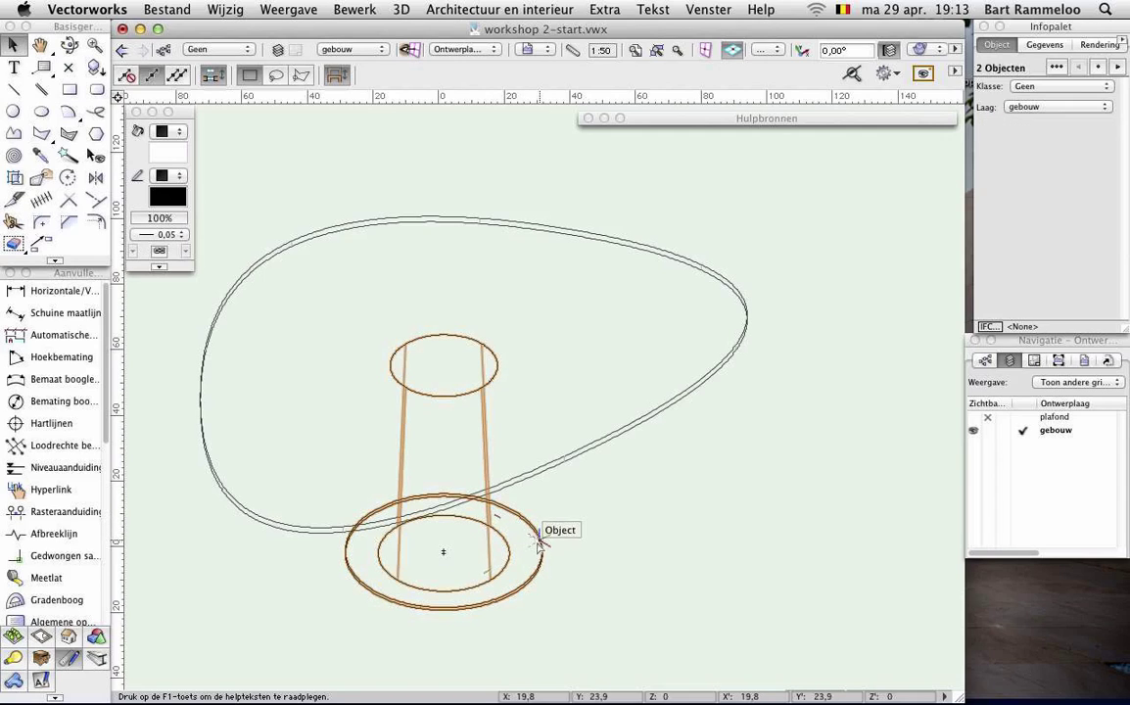
right_click(483, 529)
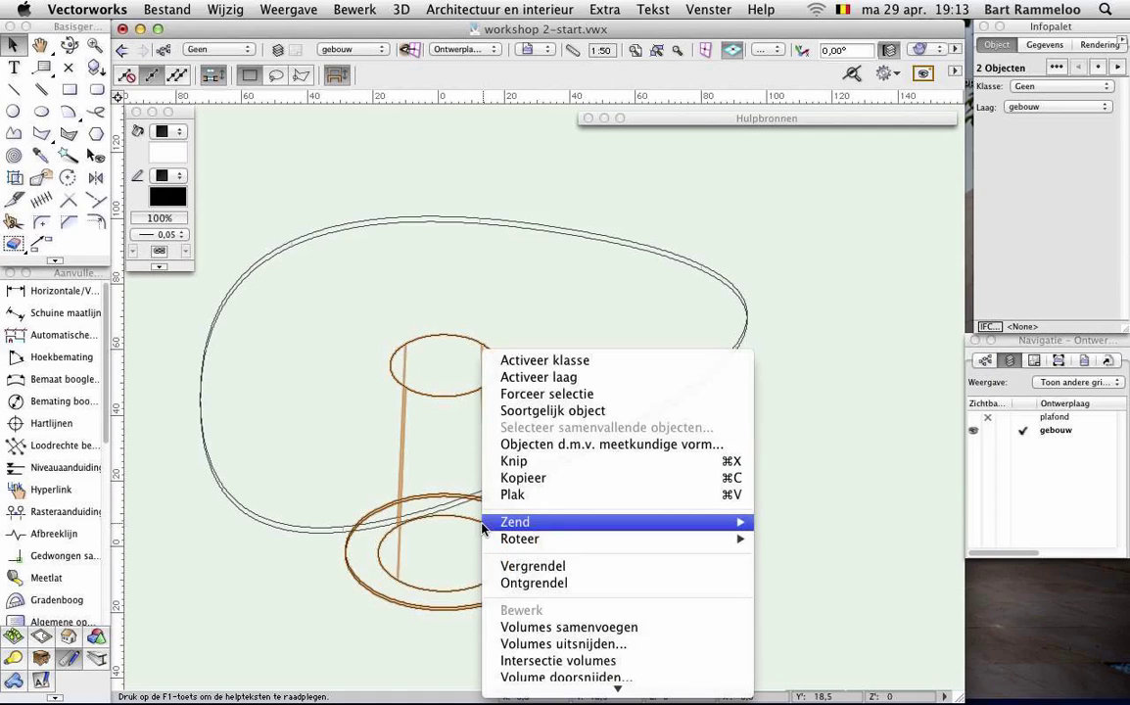
click(560, 628)
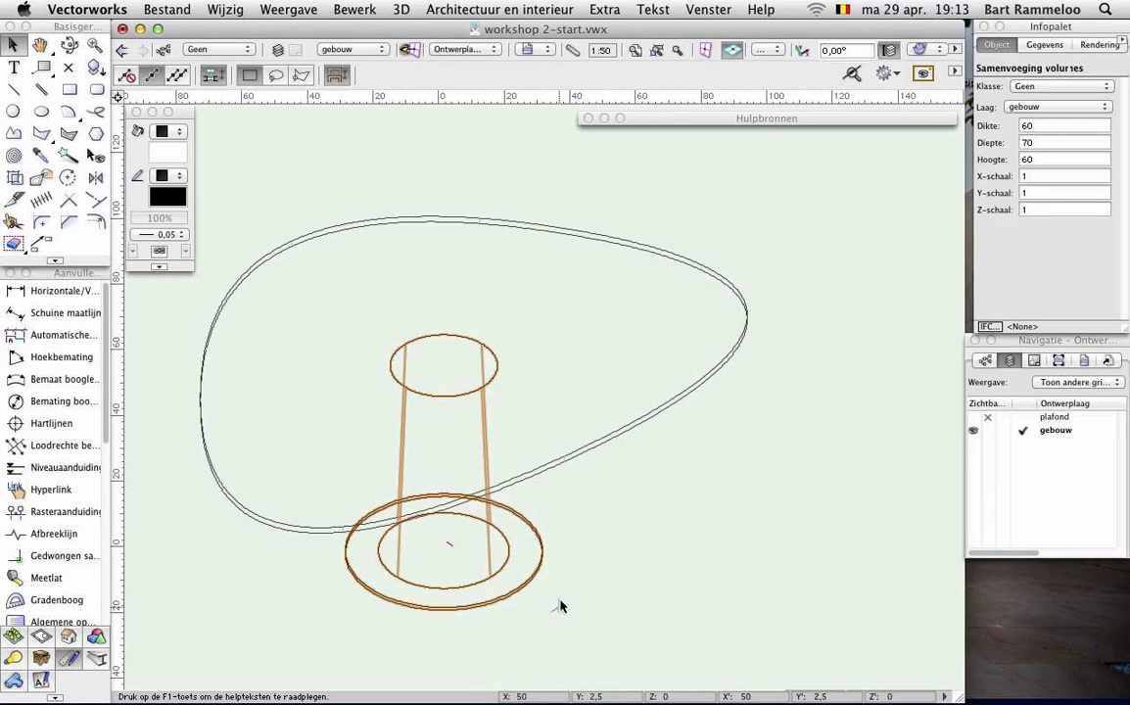
click(554, 593)
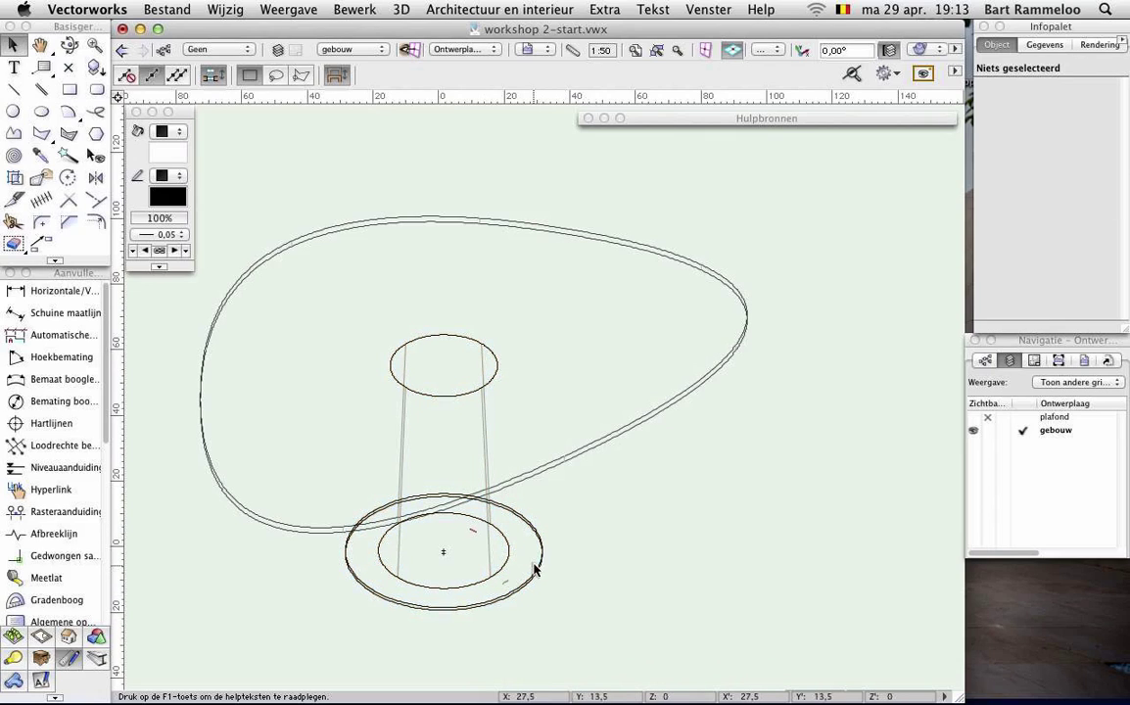
click(538, 571)
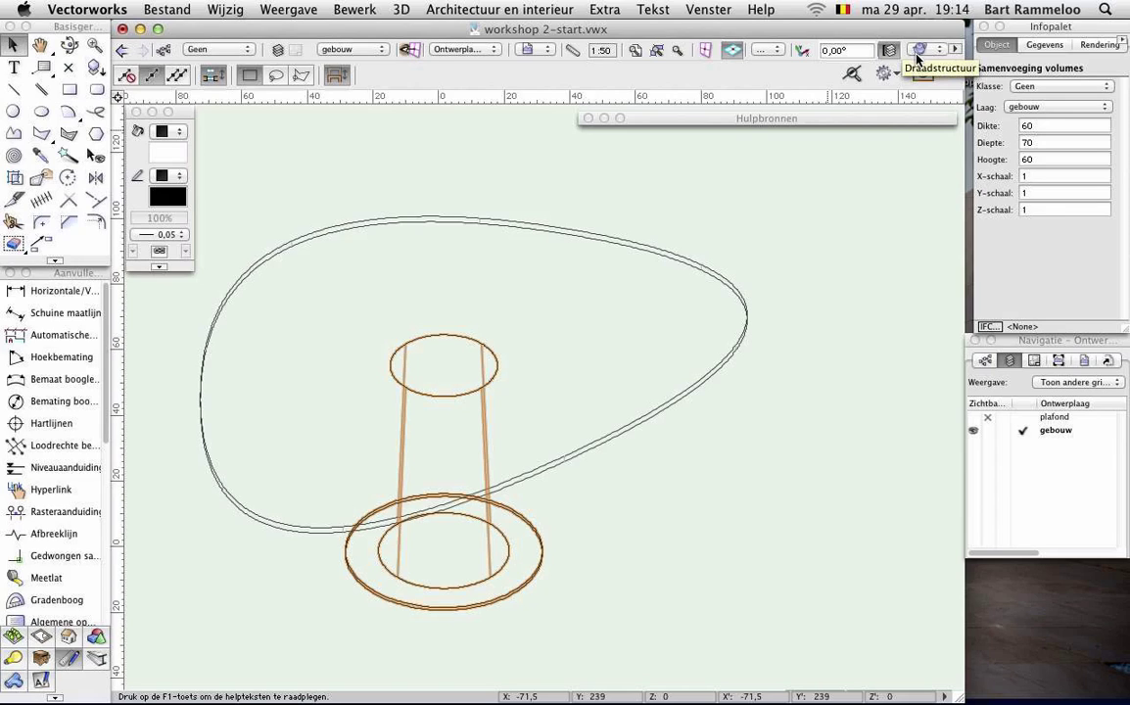
- Switch the table's render mode from wireframe to OpenGL
click(917, 56)
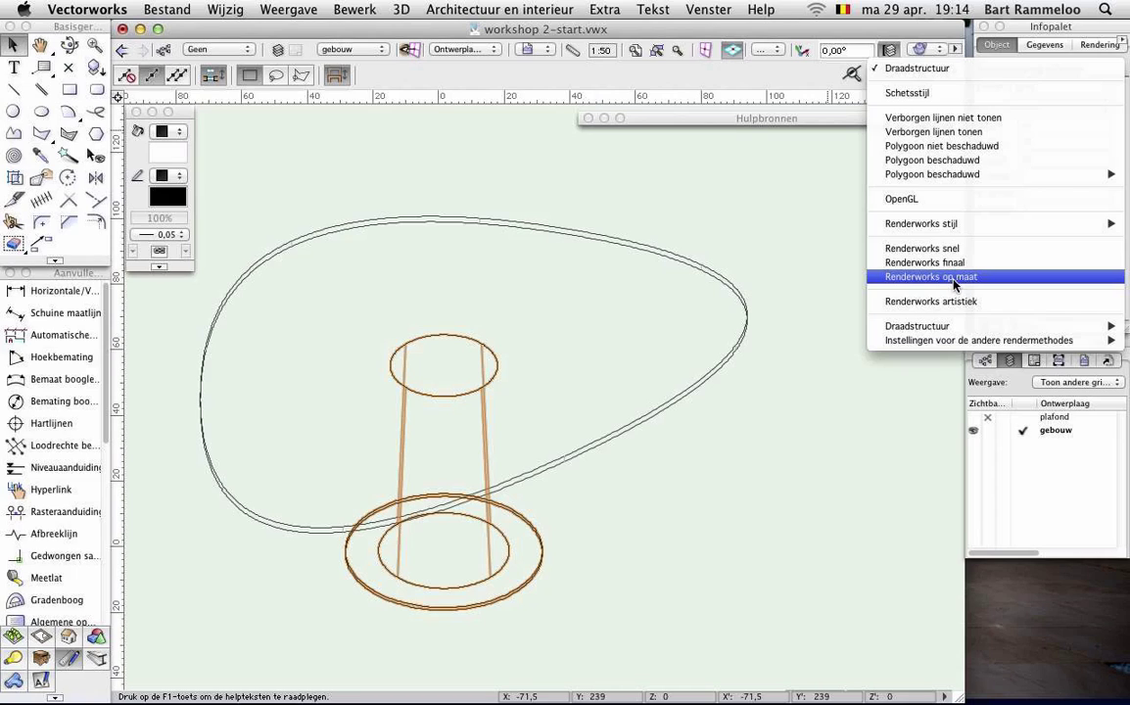
click(961, 203)
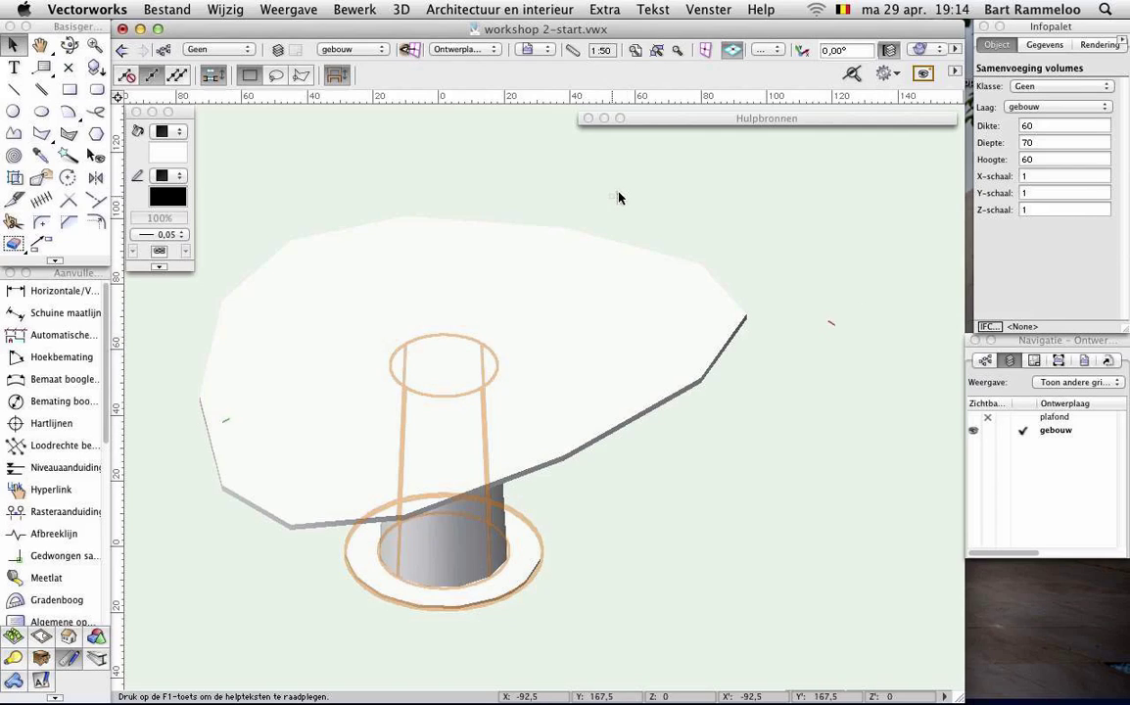
click(921, 49)
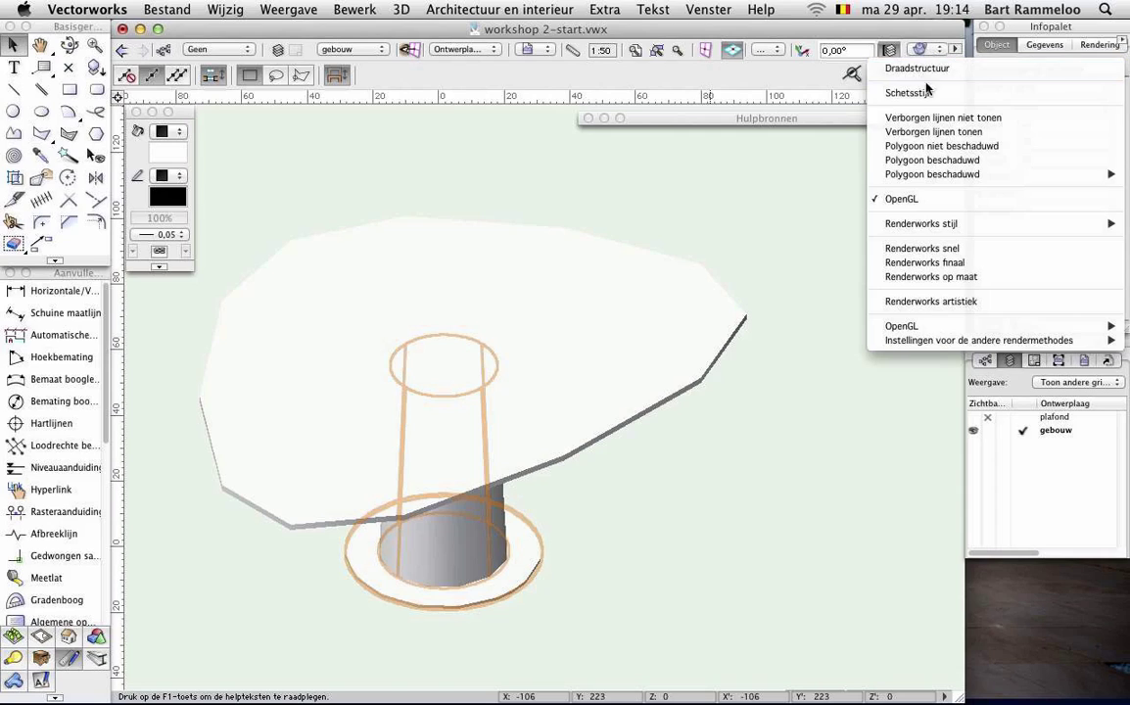
mouse_move(938, 326)
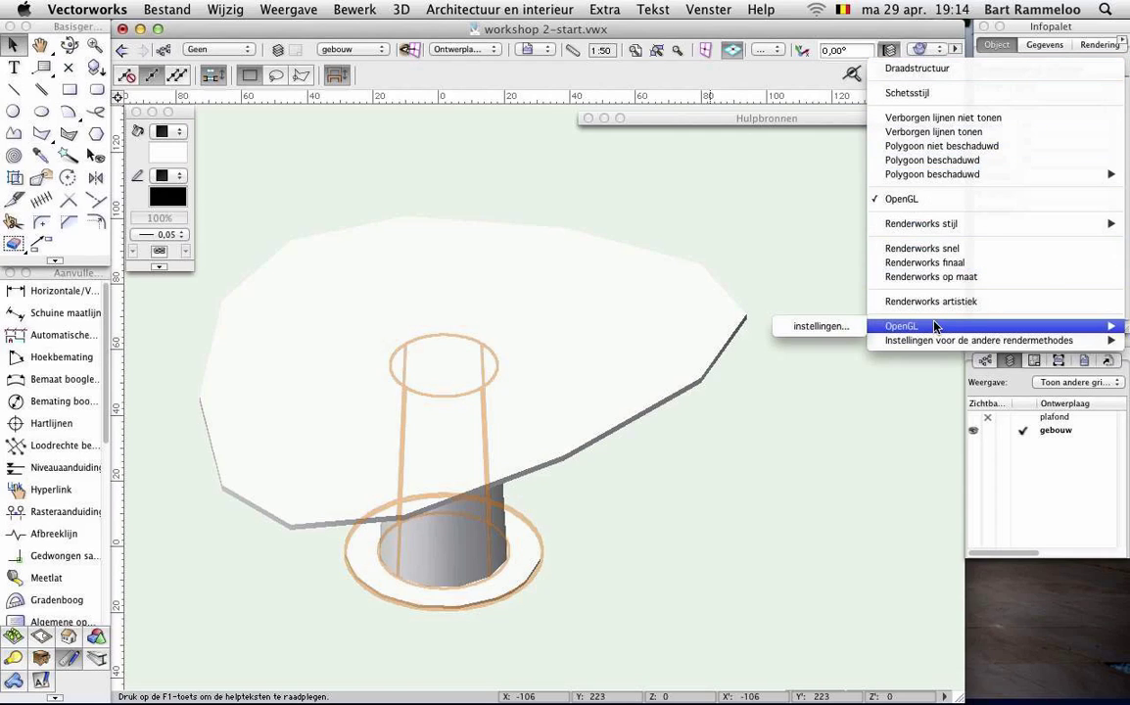
- Set OpenGL Segmenteringskwaliteit to Hoog with Anti-Aliasing left on
click(813, 326)
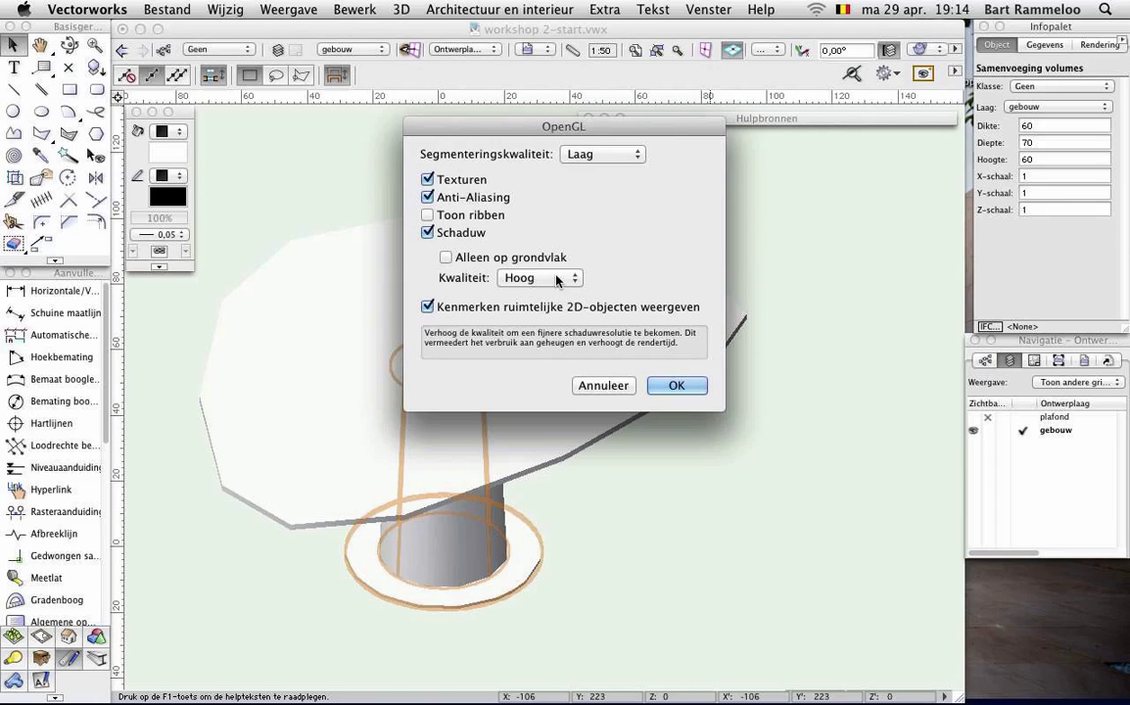
click(428, 199)
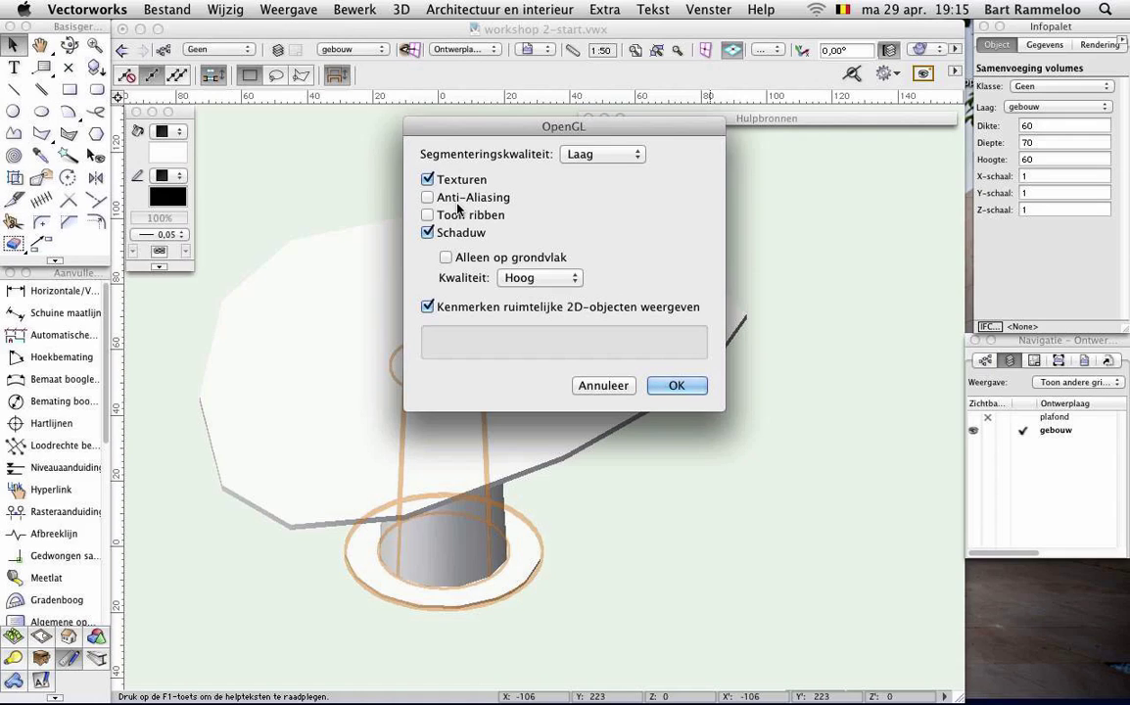
click(456, 199)
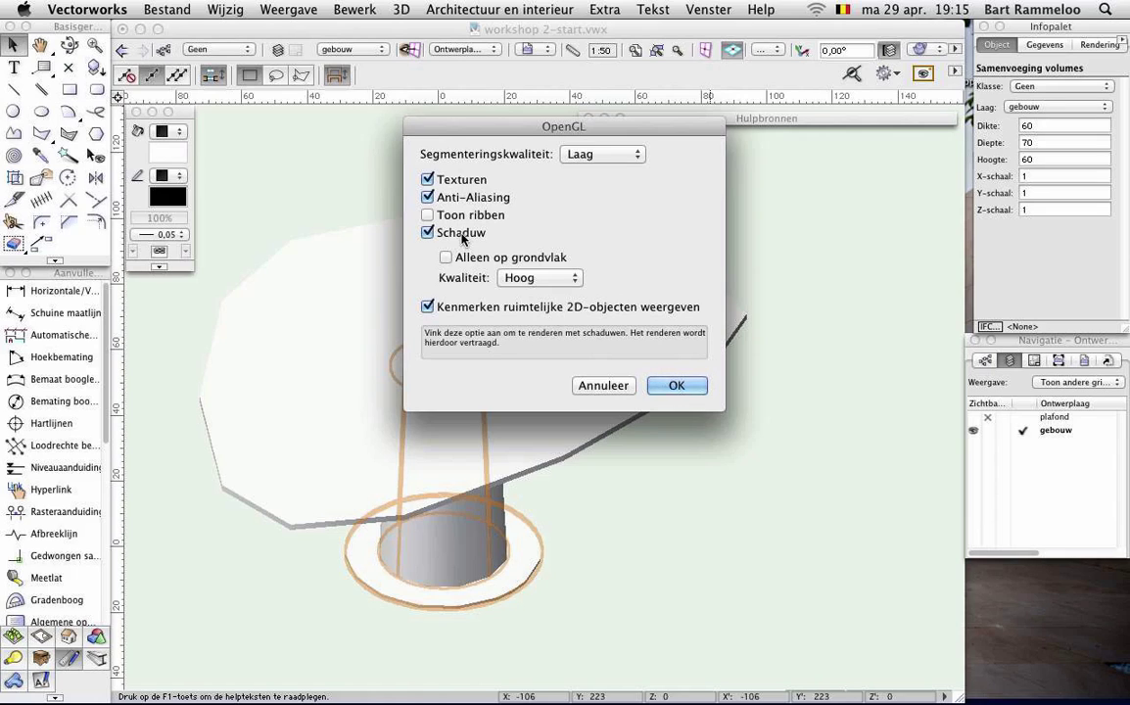
click(597, 157)
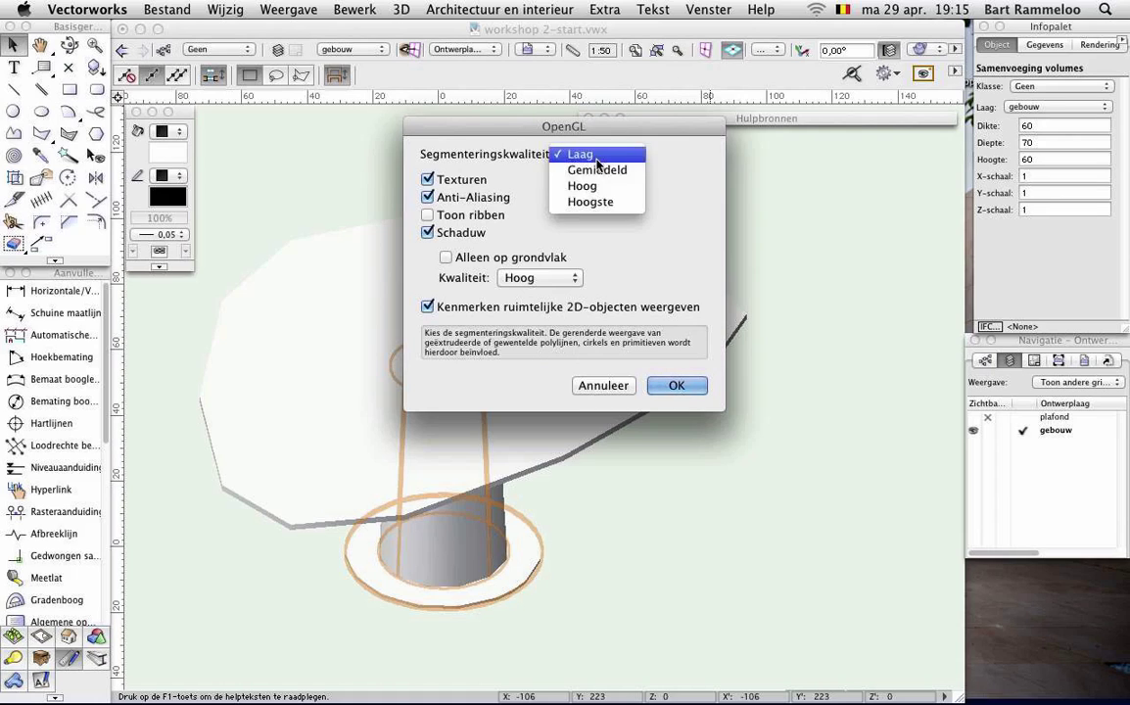
click(603, 185)
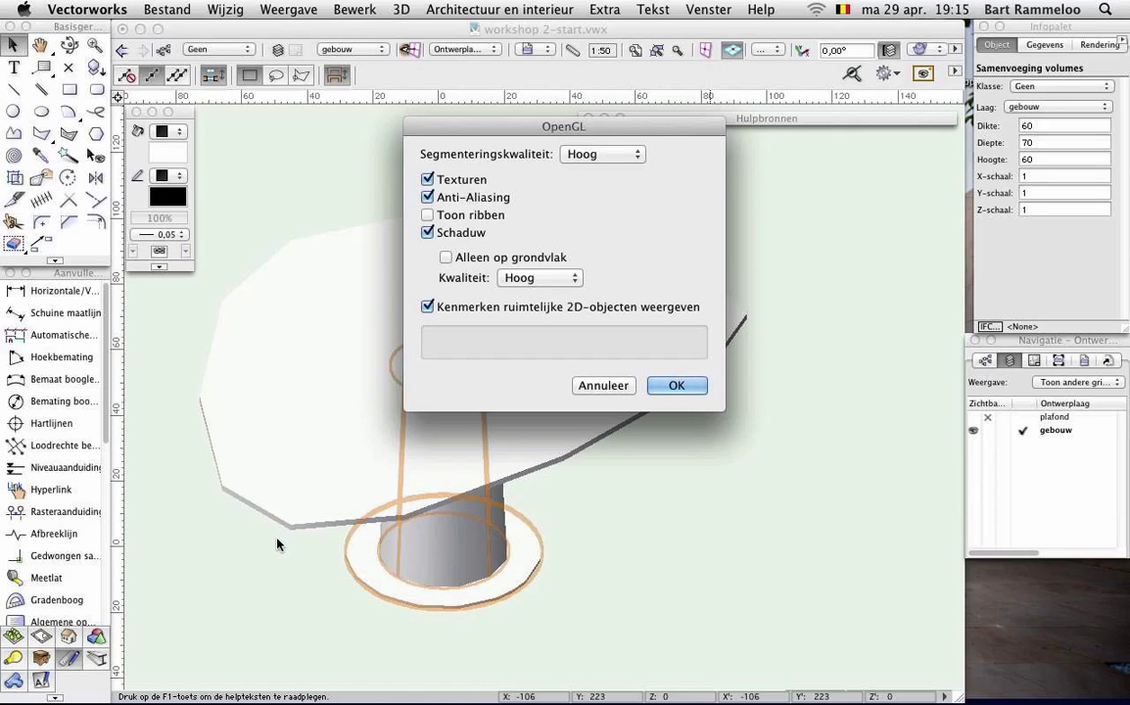
click(670, 388)
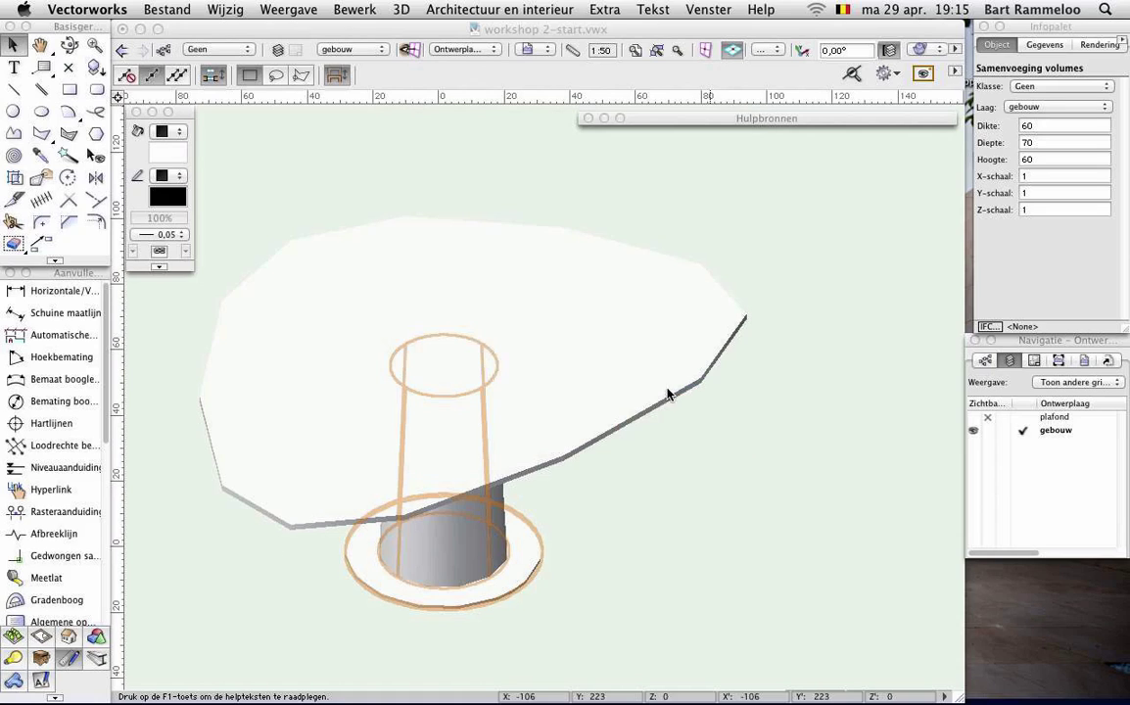
click(705, 449)
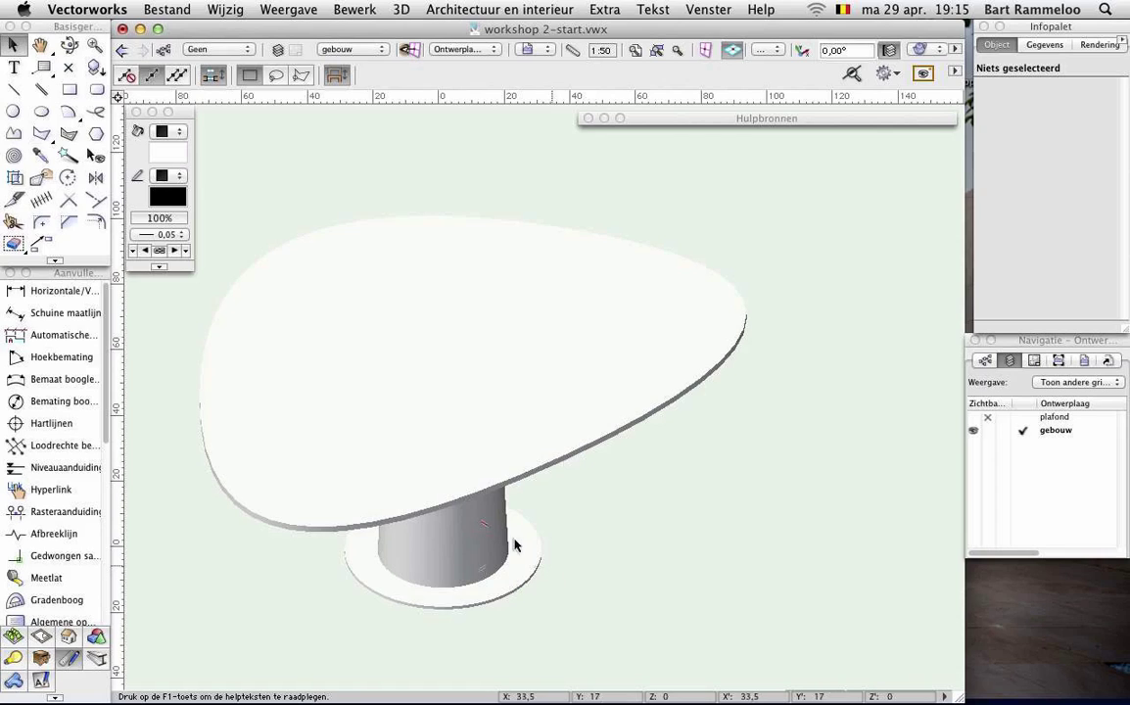
click(508, 546)
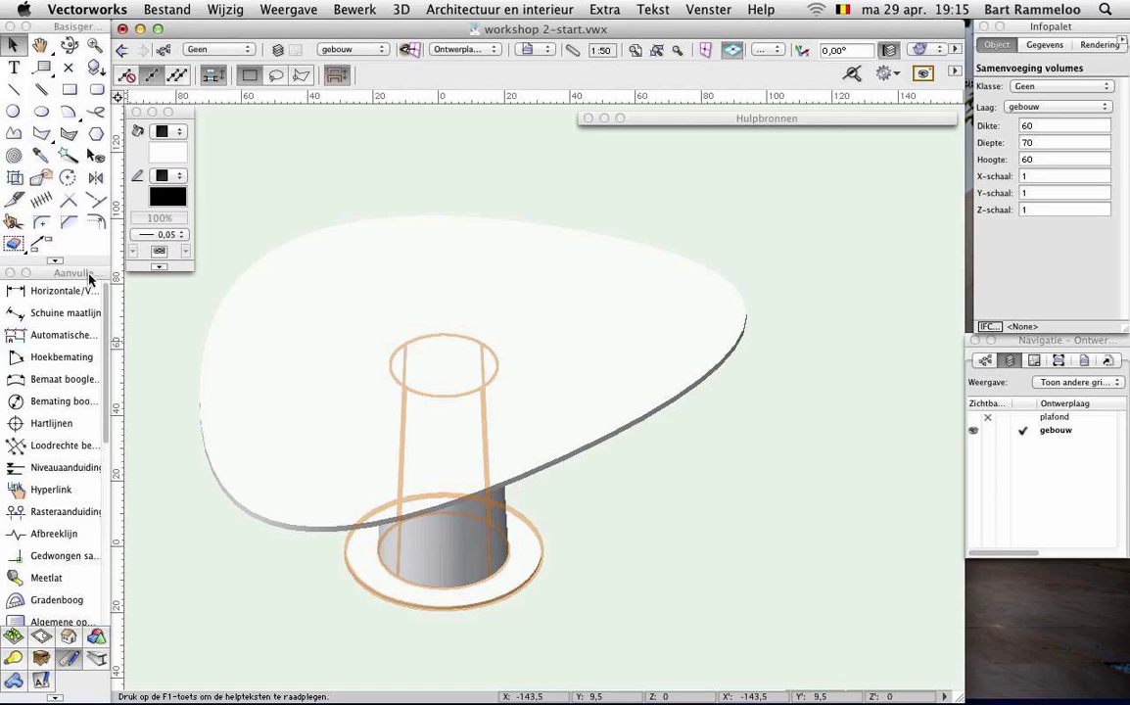
- Fillet the column's bottom edge with the Rand afronden tool at radius 5
click(97, 644)
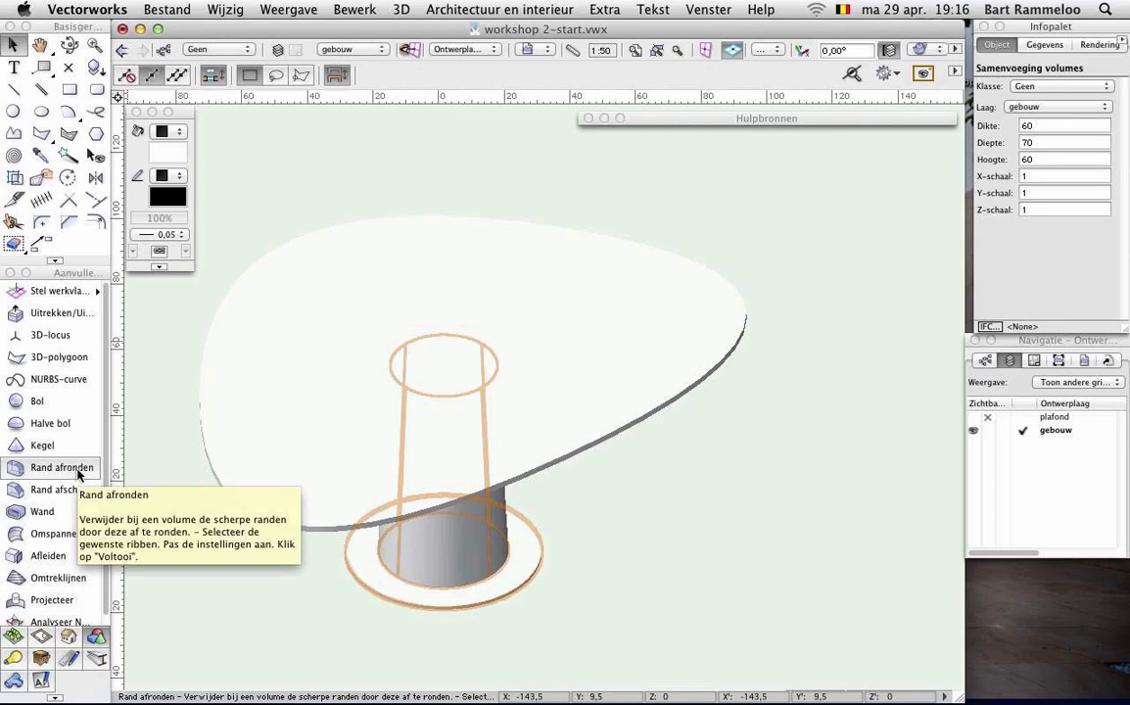
click(78, 475)
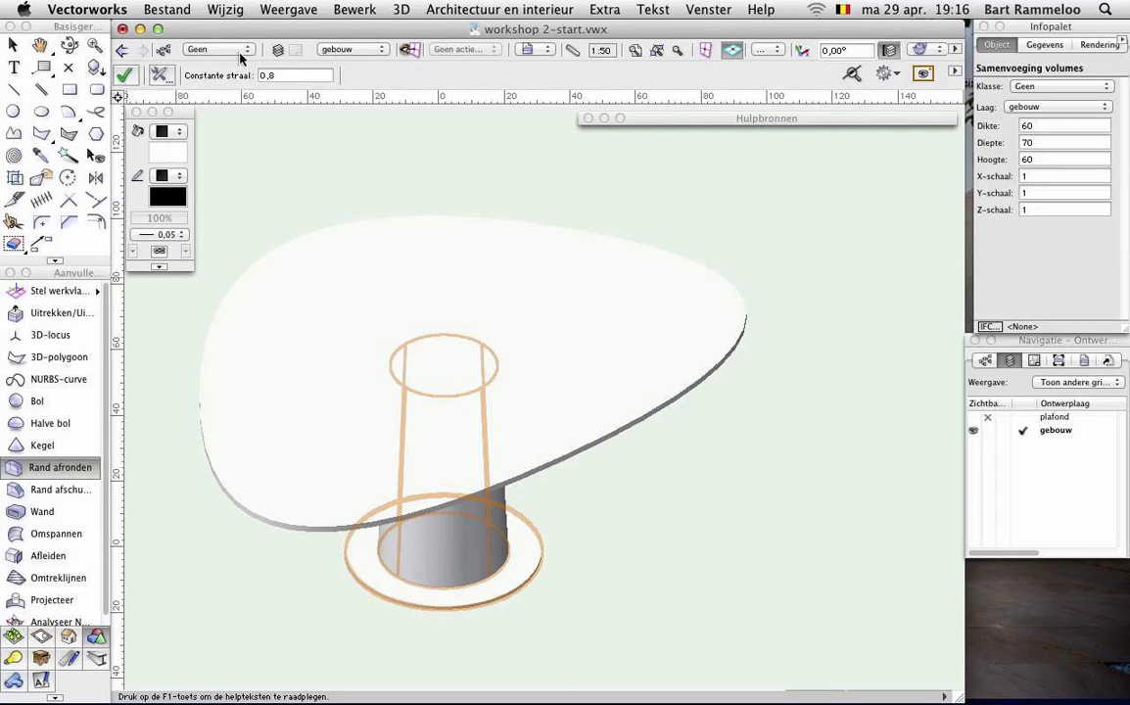
click(164, 76)
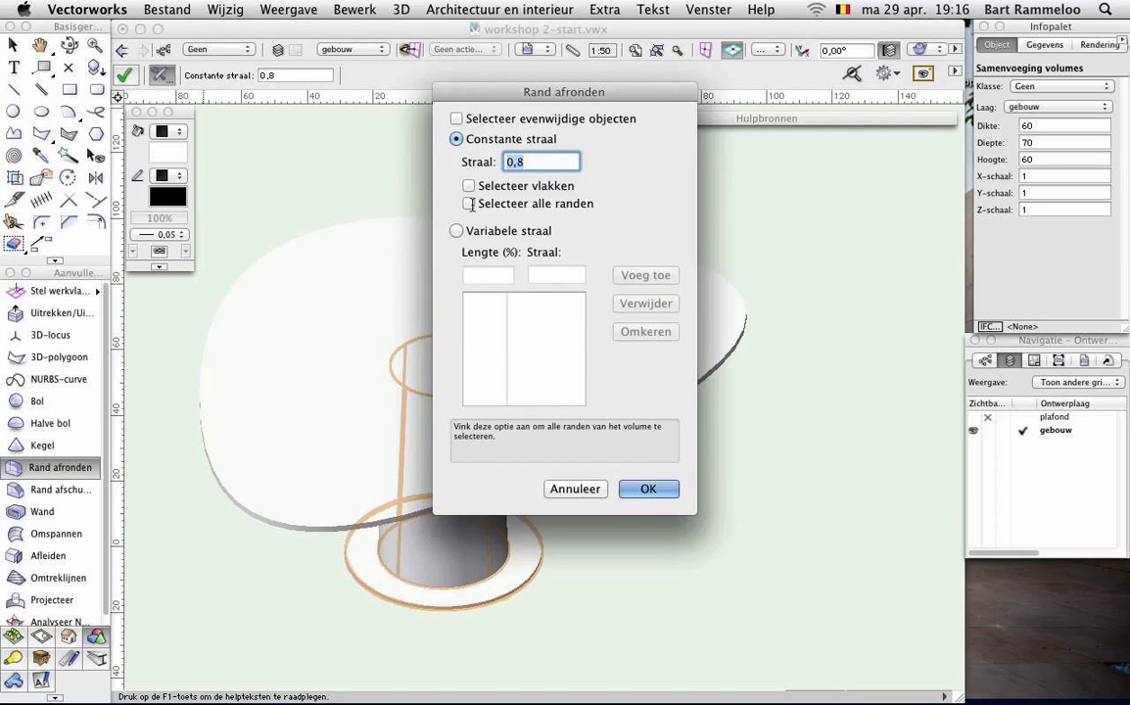
mouse_move(519, 185)
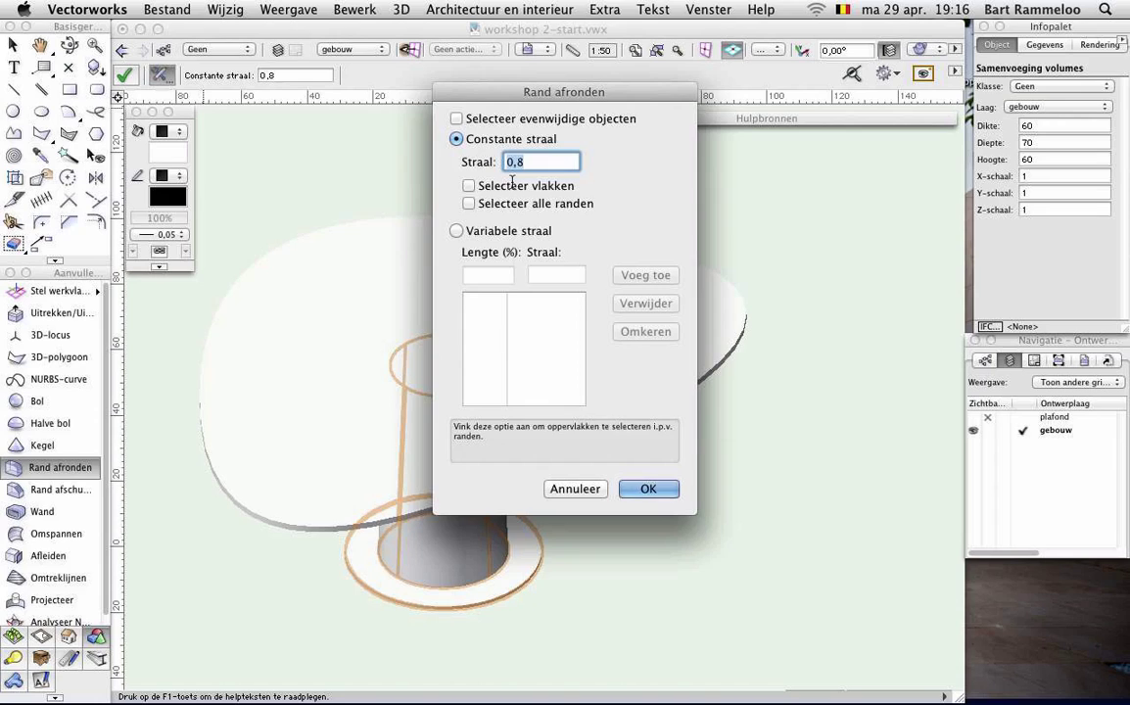
text(5)
click(669, 489)
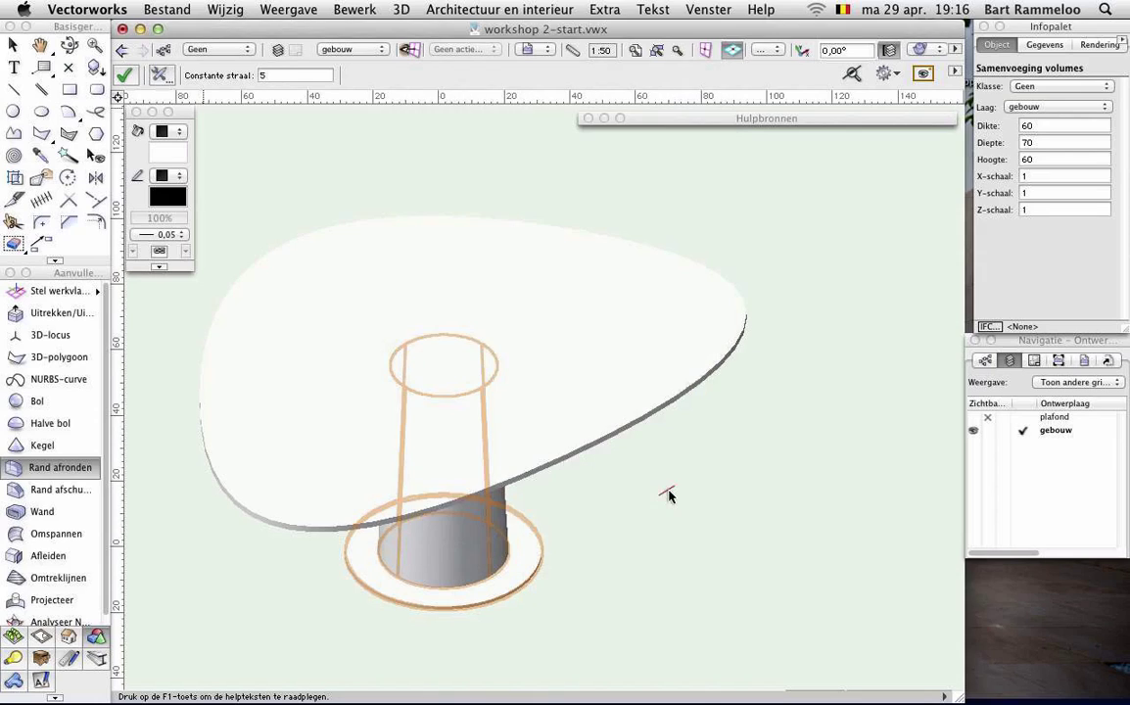
click(504, 572)
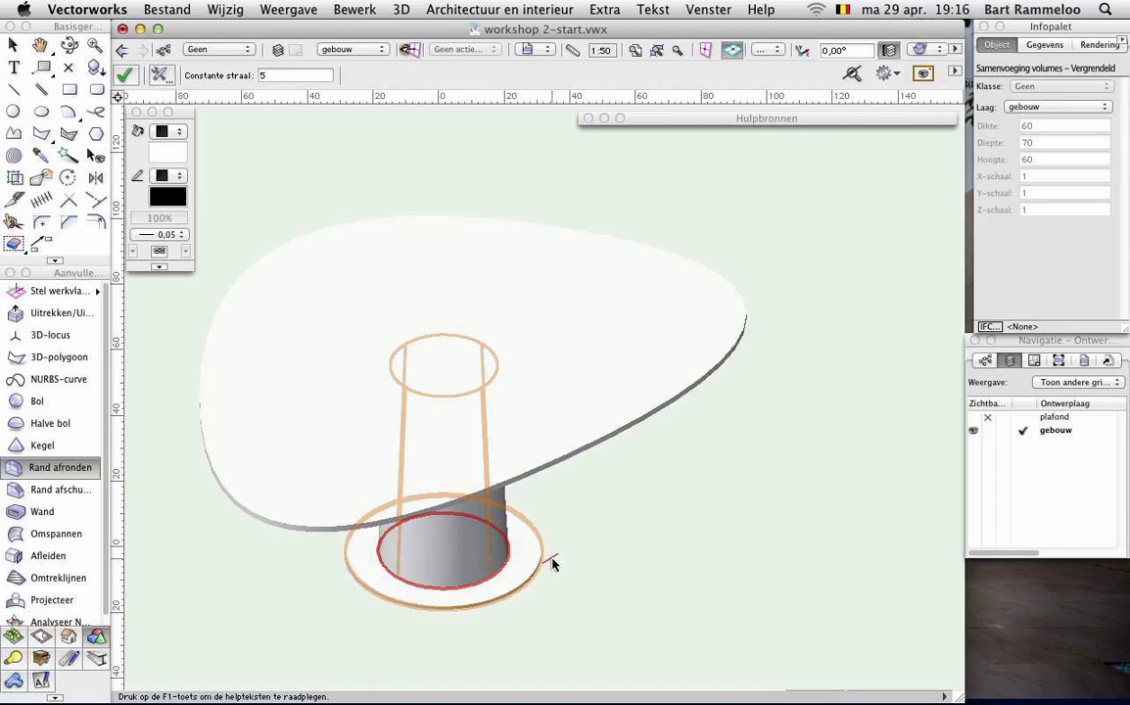
click(129, 75)
click(126, 75)
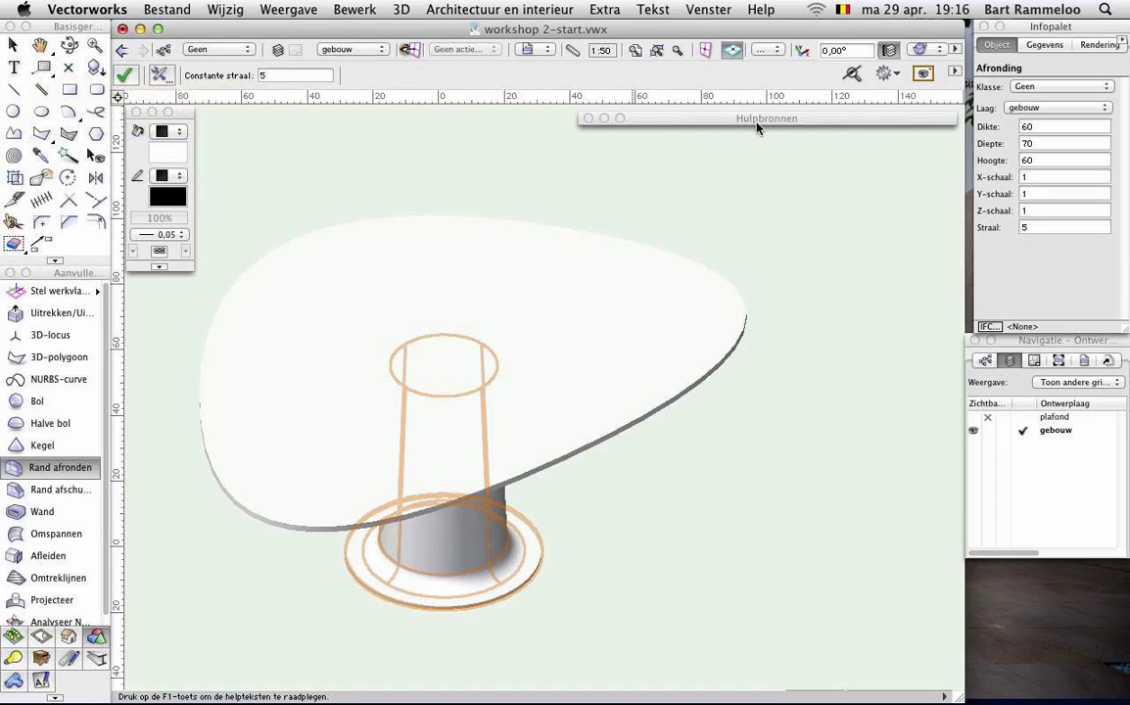
- Change the fillet's Straal to 8 in the Infopalet, then deselect everything
double_click(1021, 227)
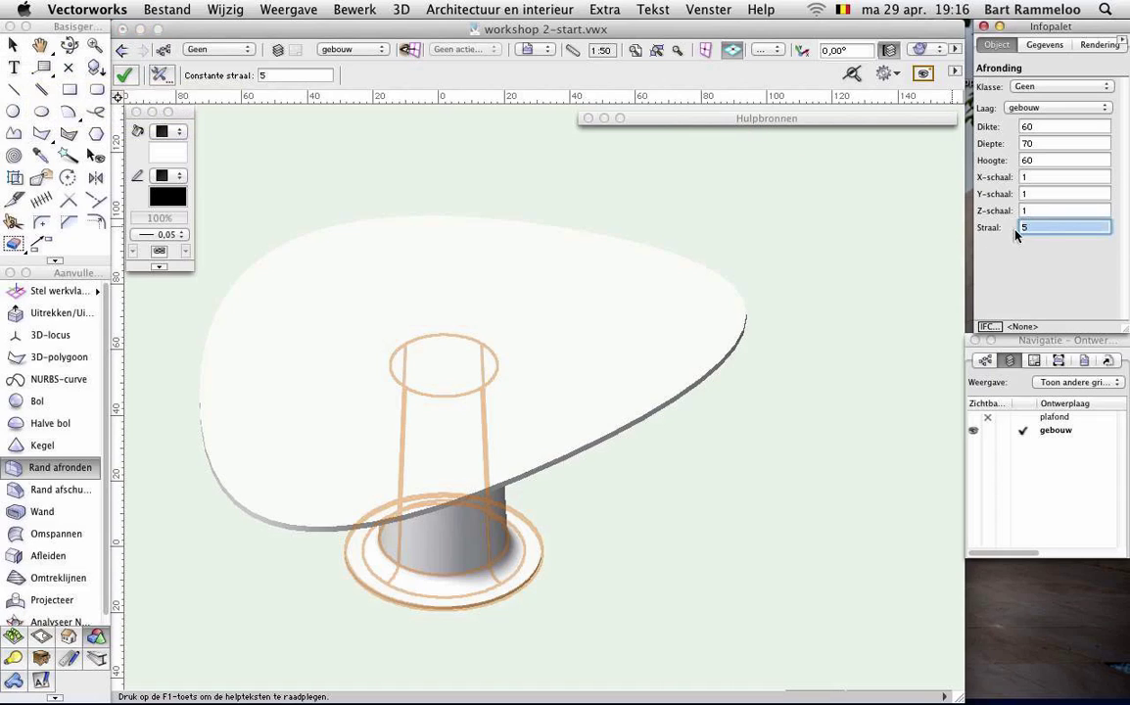
text(8)
key(Return)
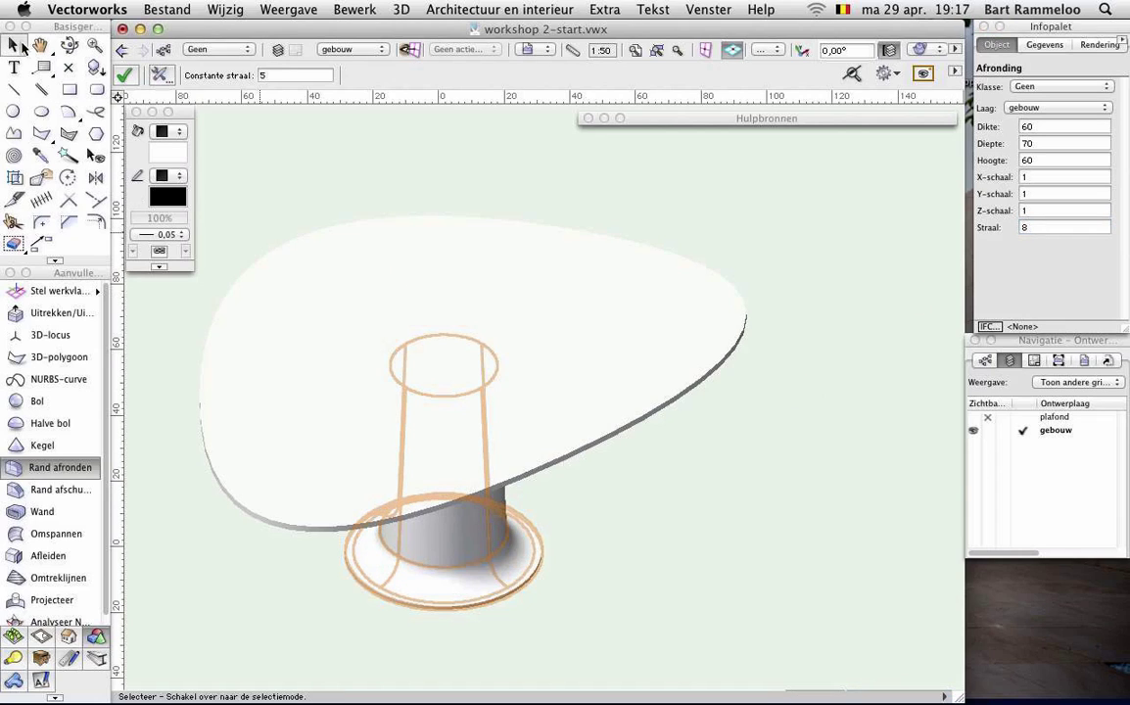
click(12, 45)
click(648, 233)
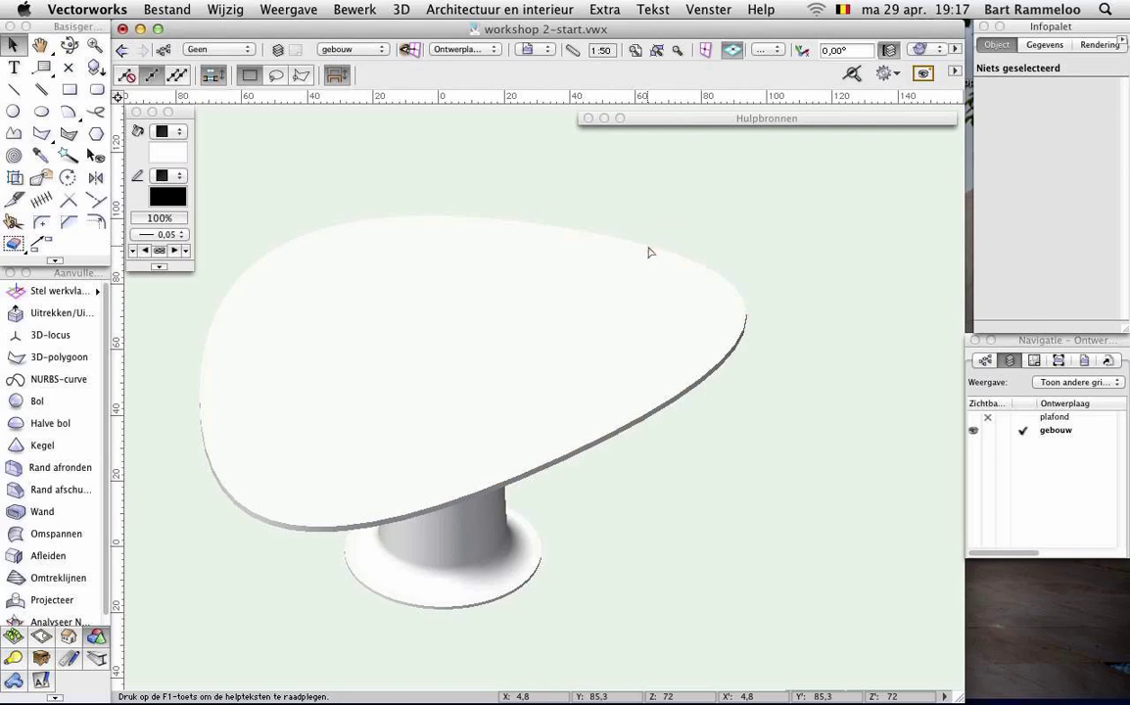
- Apply the [RT] Glas - blauw texture to the tabletop in the Infopalet Rendering tab
click(650, 245)
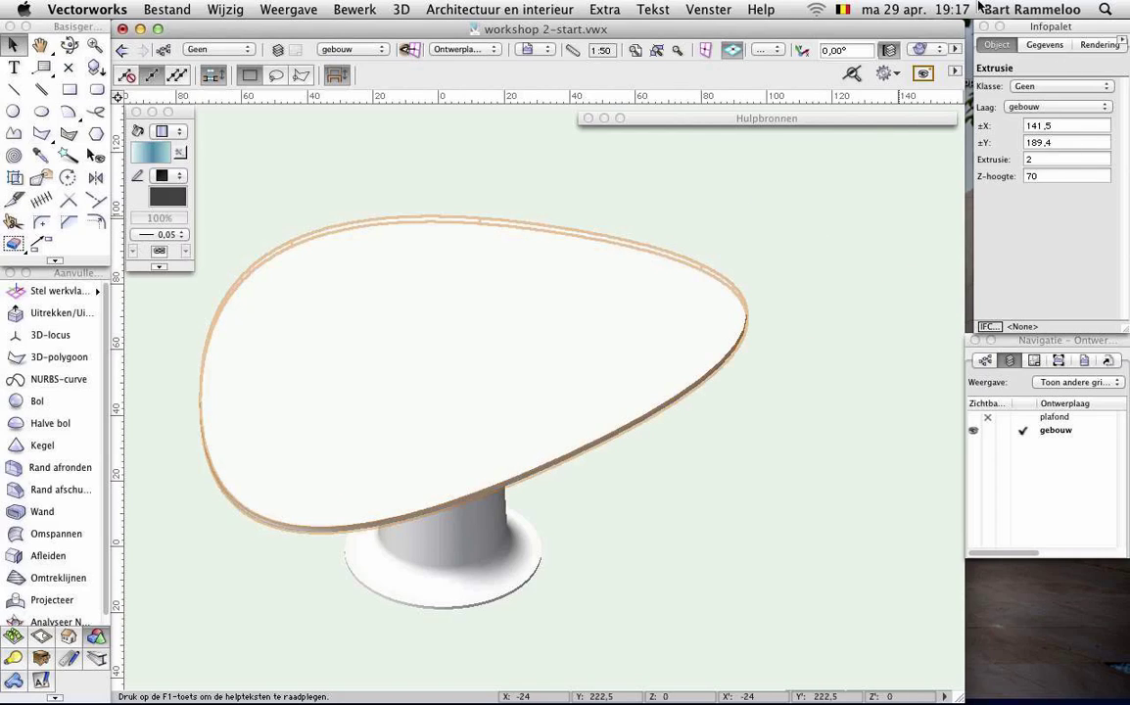
click(1093, 46)
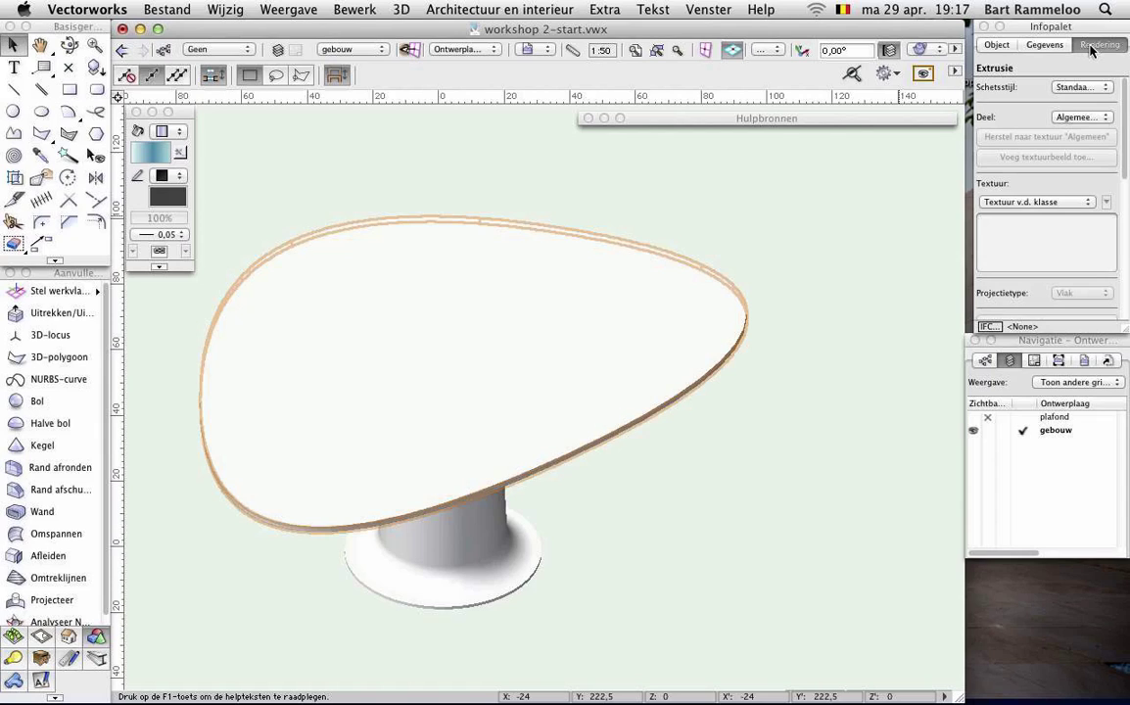
click(1009, 202)
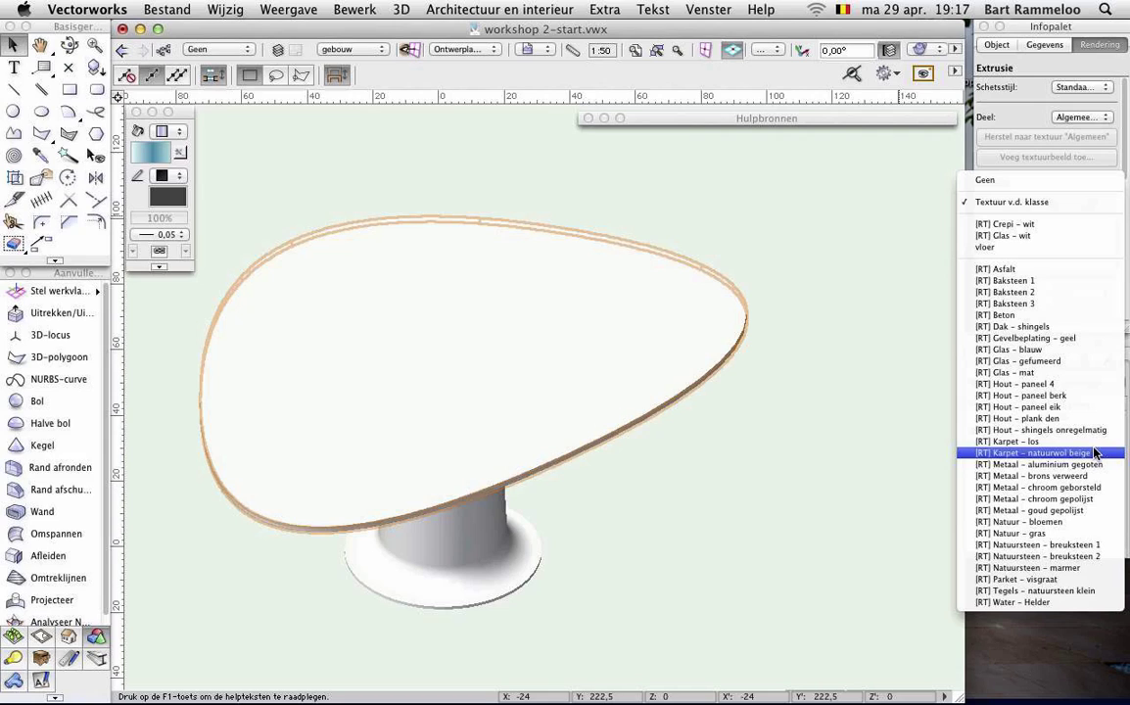
click(1076, 351)
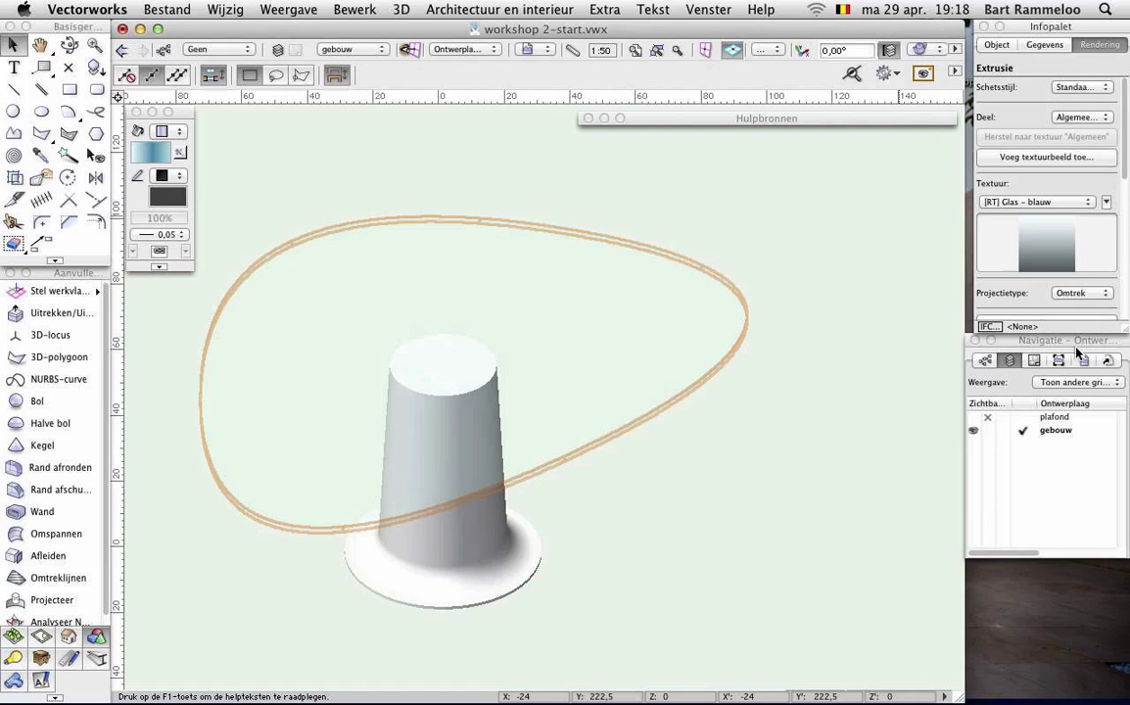
- Give the merged column-and-base solid a [RT] Metaal - chroom texture
click(543, 550)
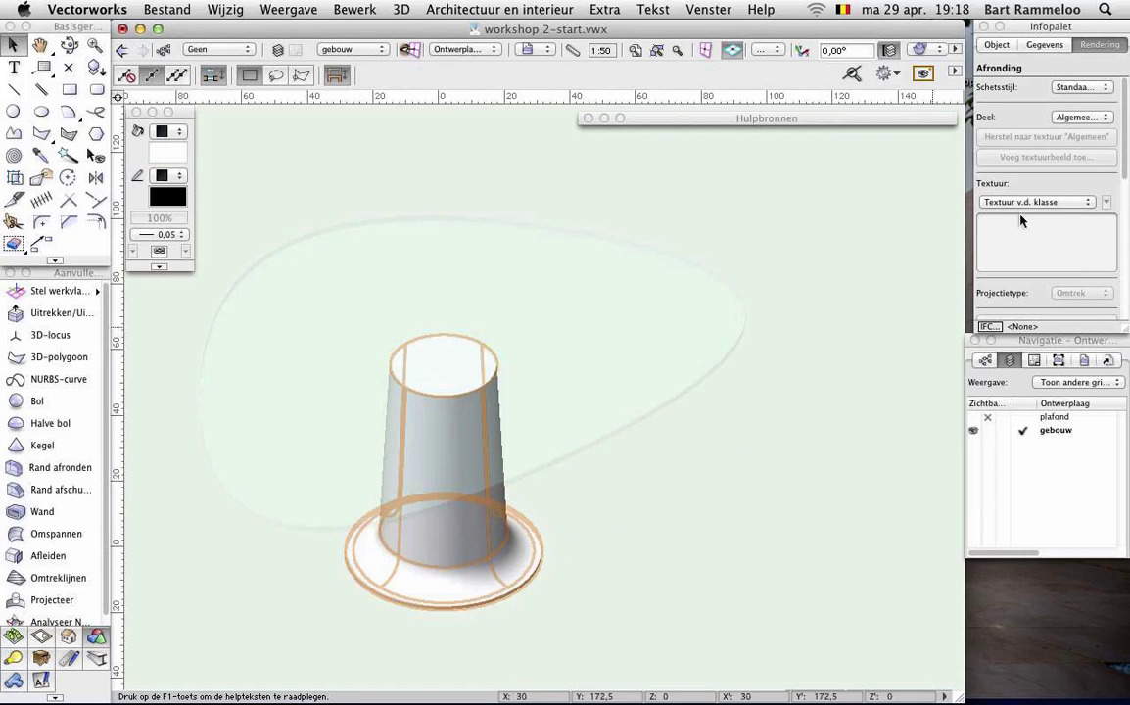
click(1070, 202)
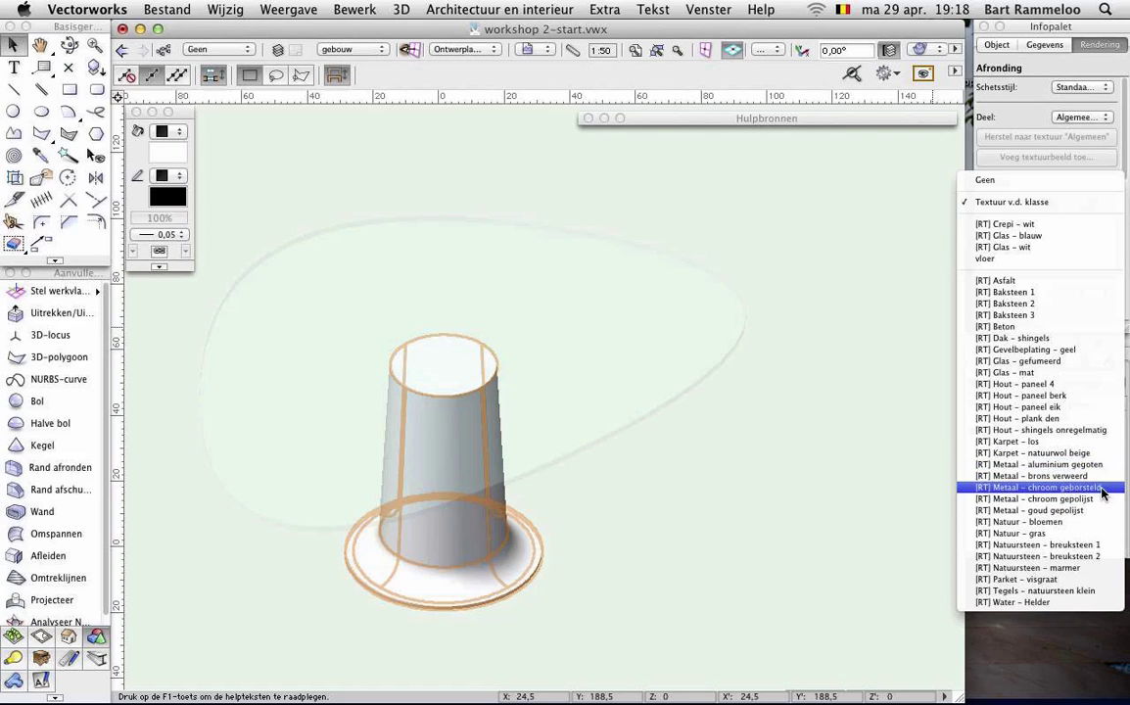
click(1102, 489)
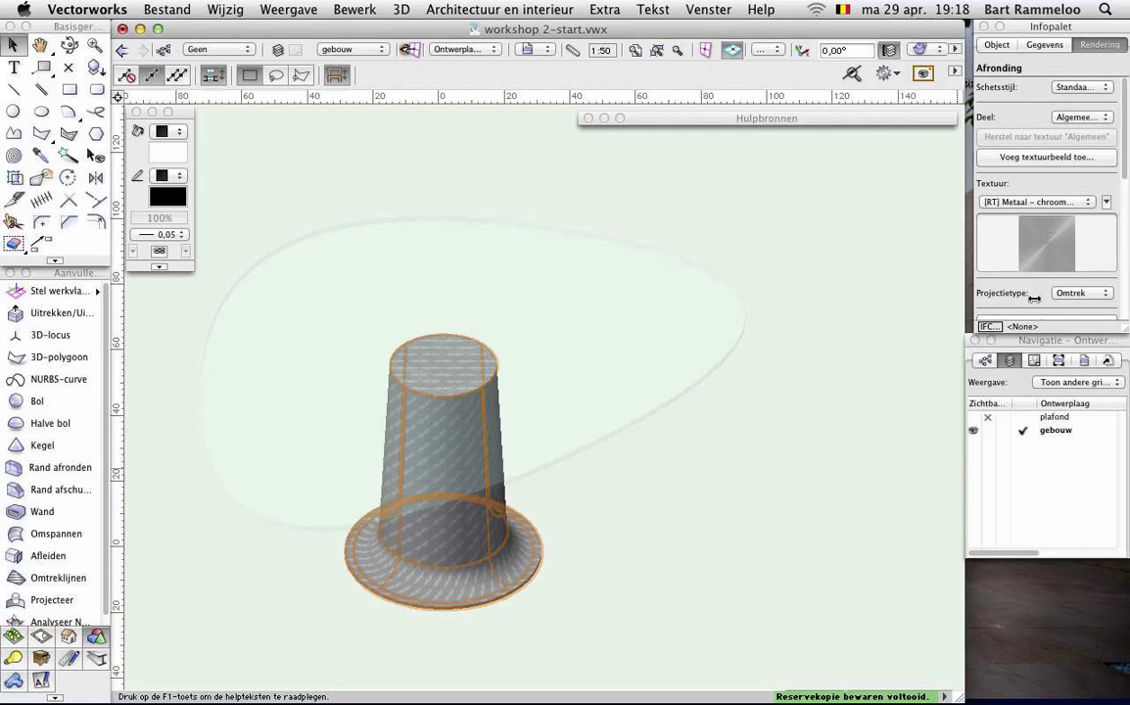
click(921, 49)
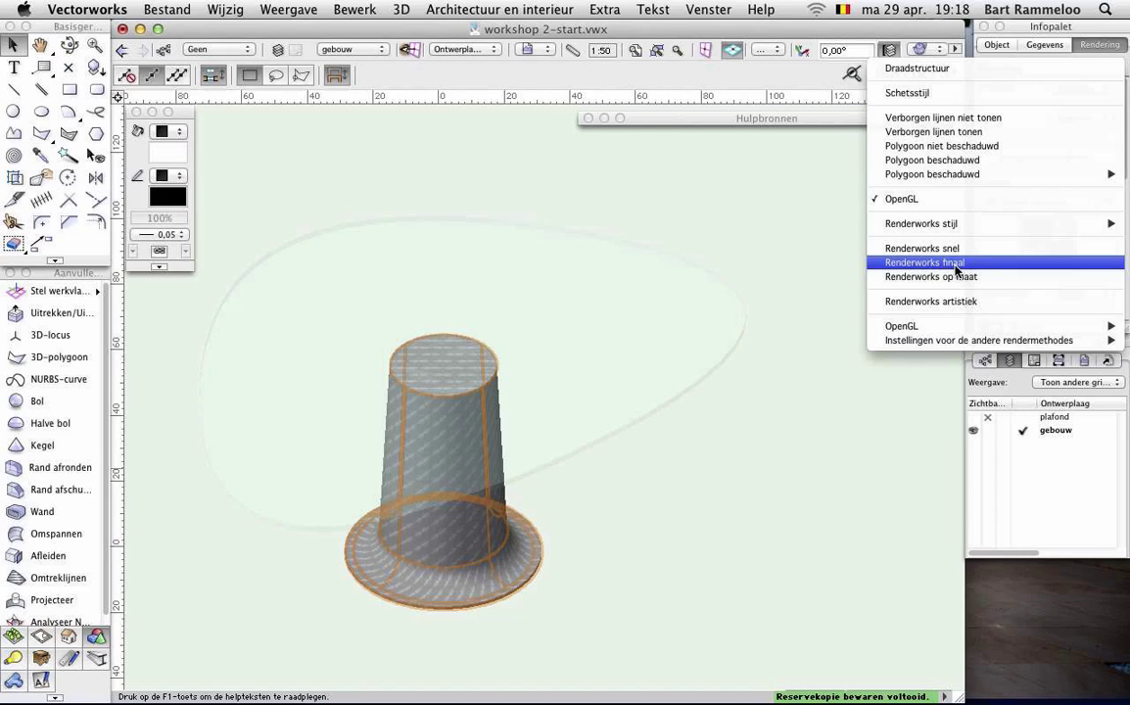
- Keep OpenGL as the render mode and switch to the Top/Plan view
click(911, 199)
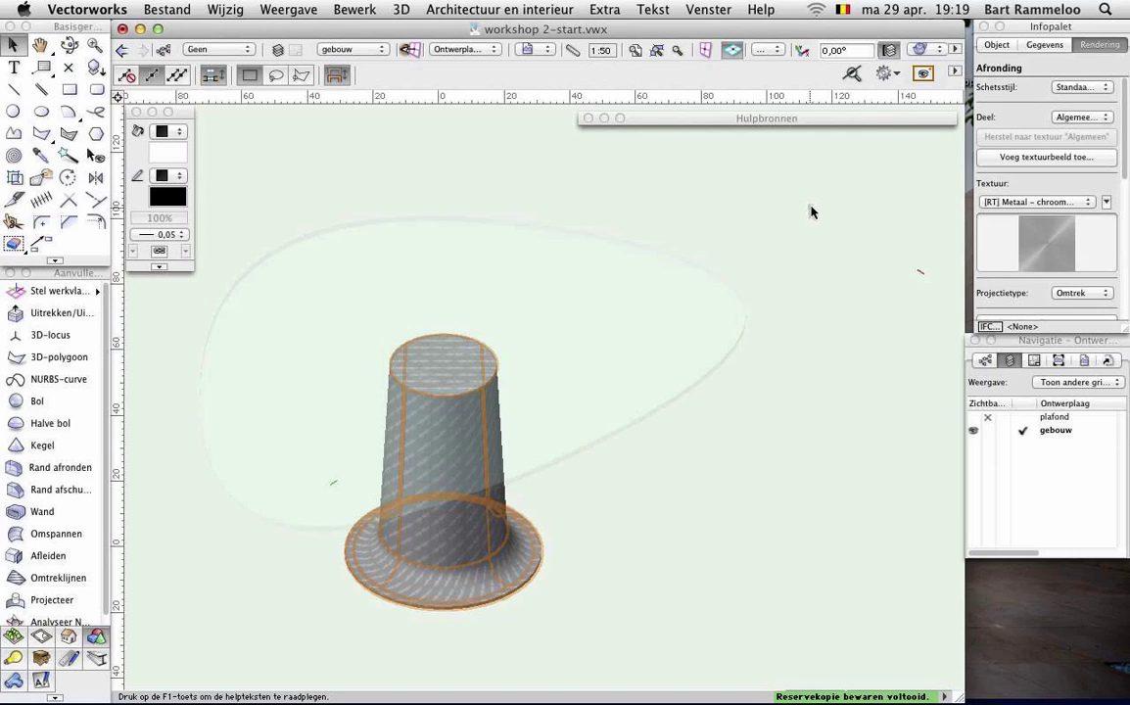
key(super+5)
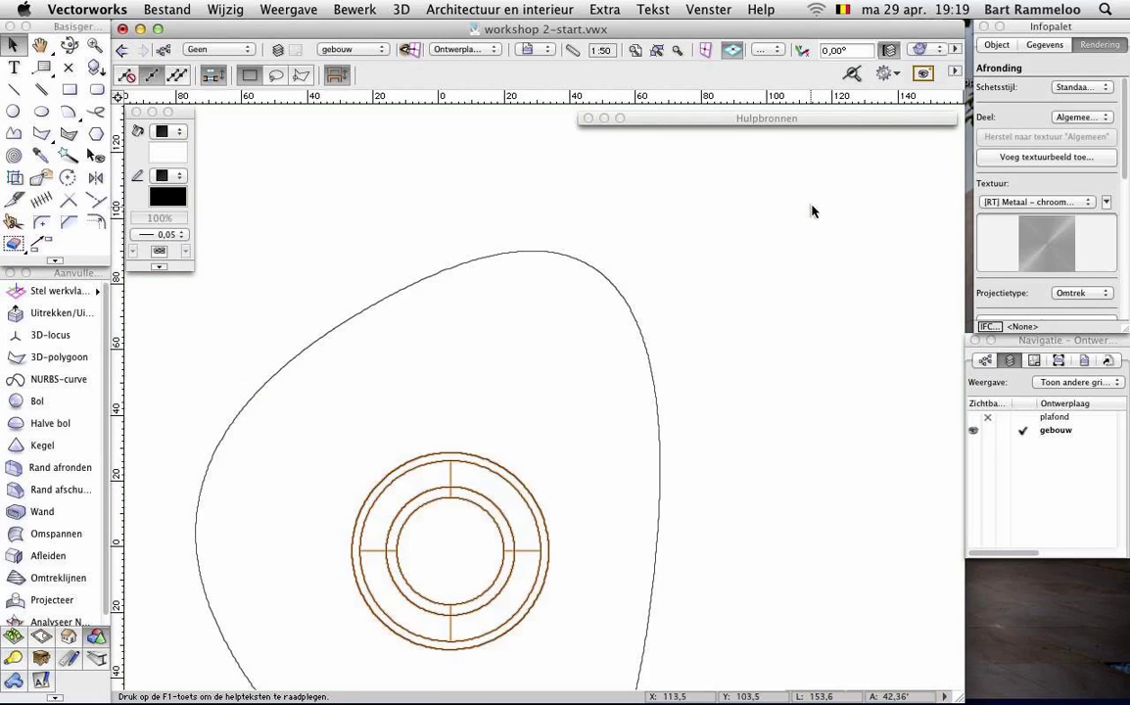
- Switch the table to the Front standard view
scroll(818, 202, up, 2)
scroll(719, 335, down, 3)
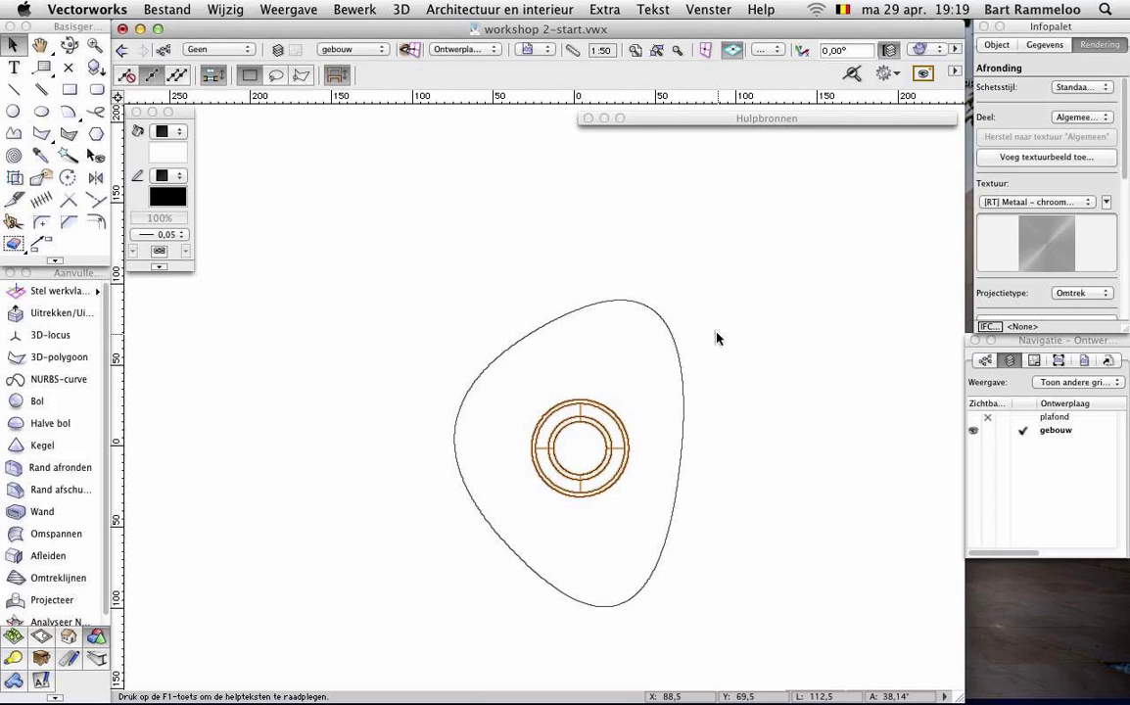
key(2)
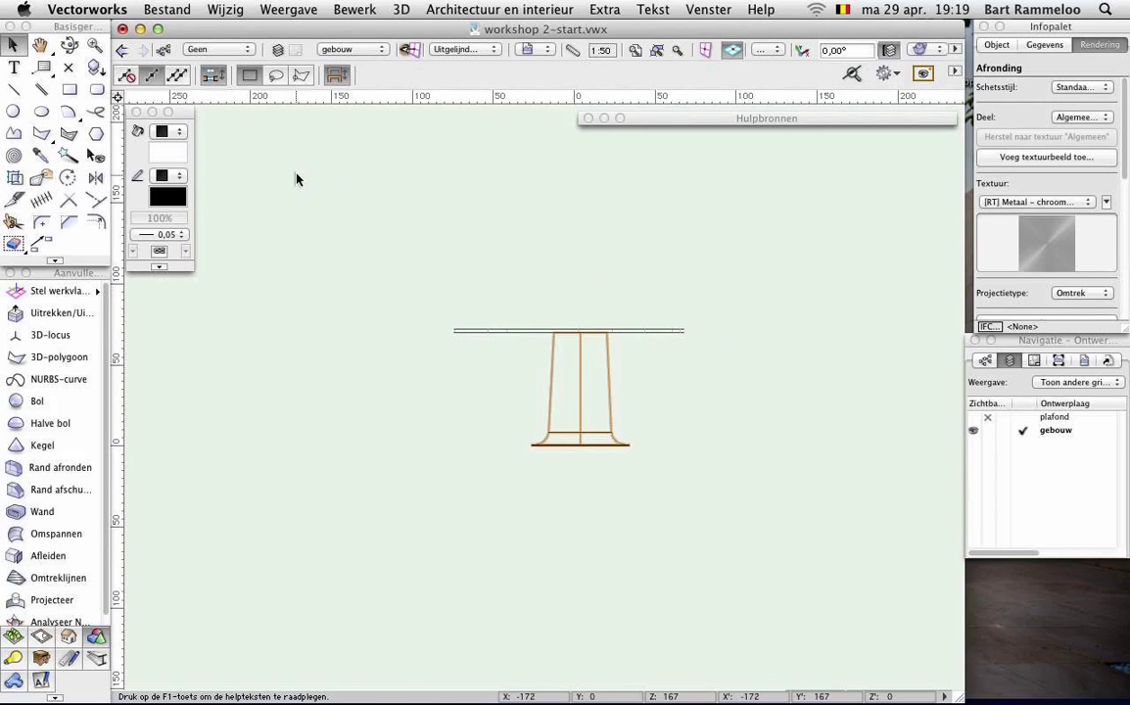
- Draw a 40 × 40 three-sided polygon profile on the floor line beside the table
click(39, 132)
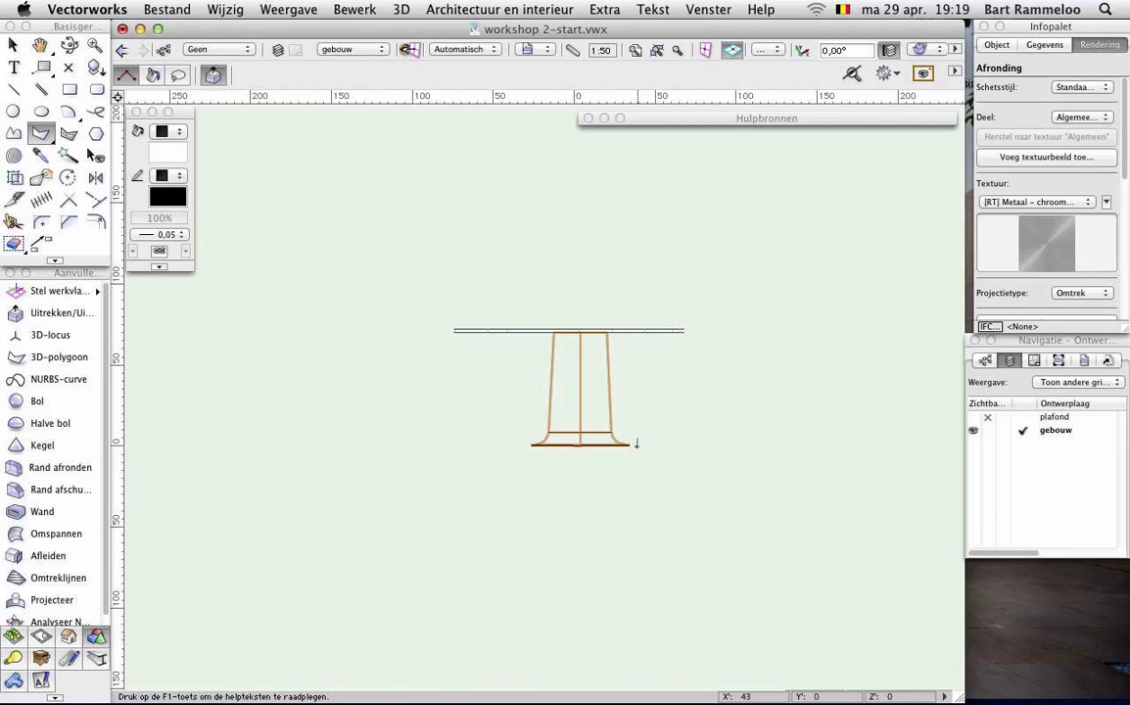
click(732, 444)
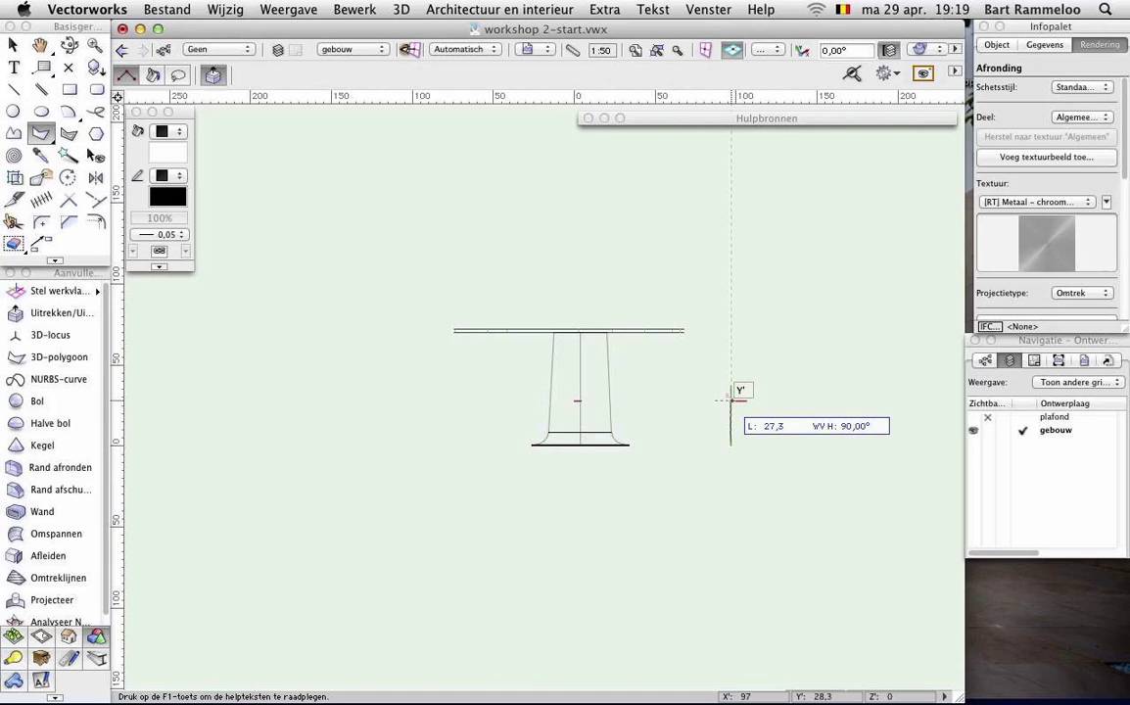
key(Tab)
text(40)
key(Return)
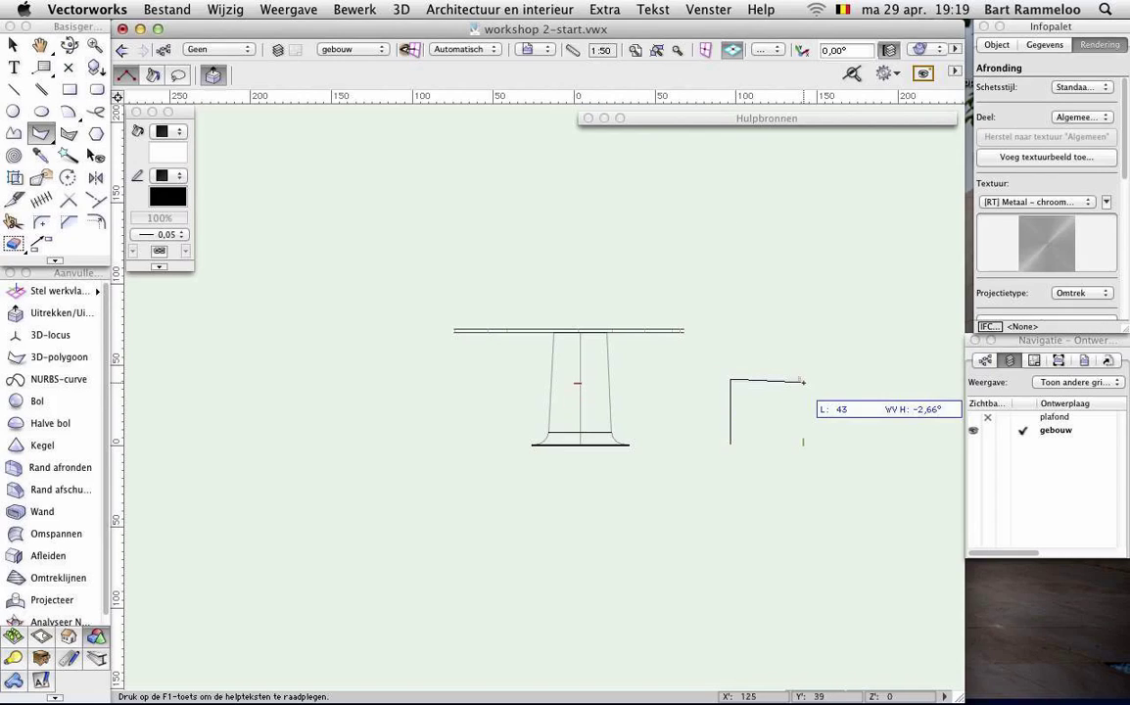
key(Tab)
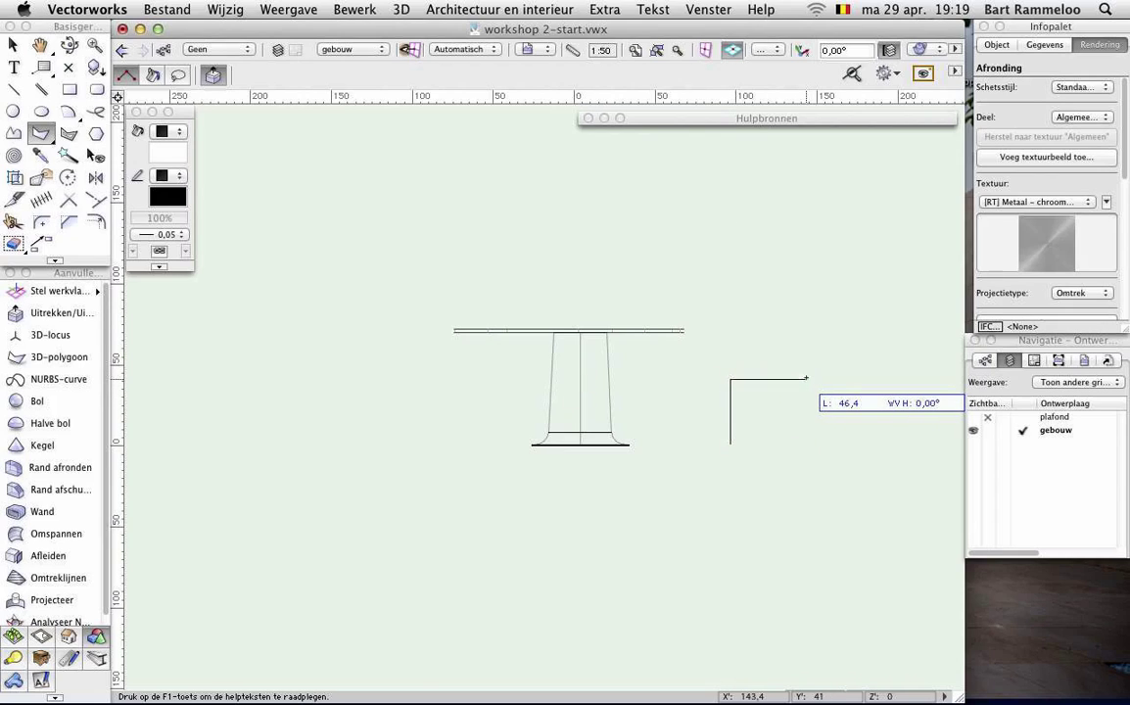
text(40)
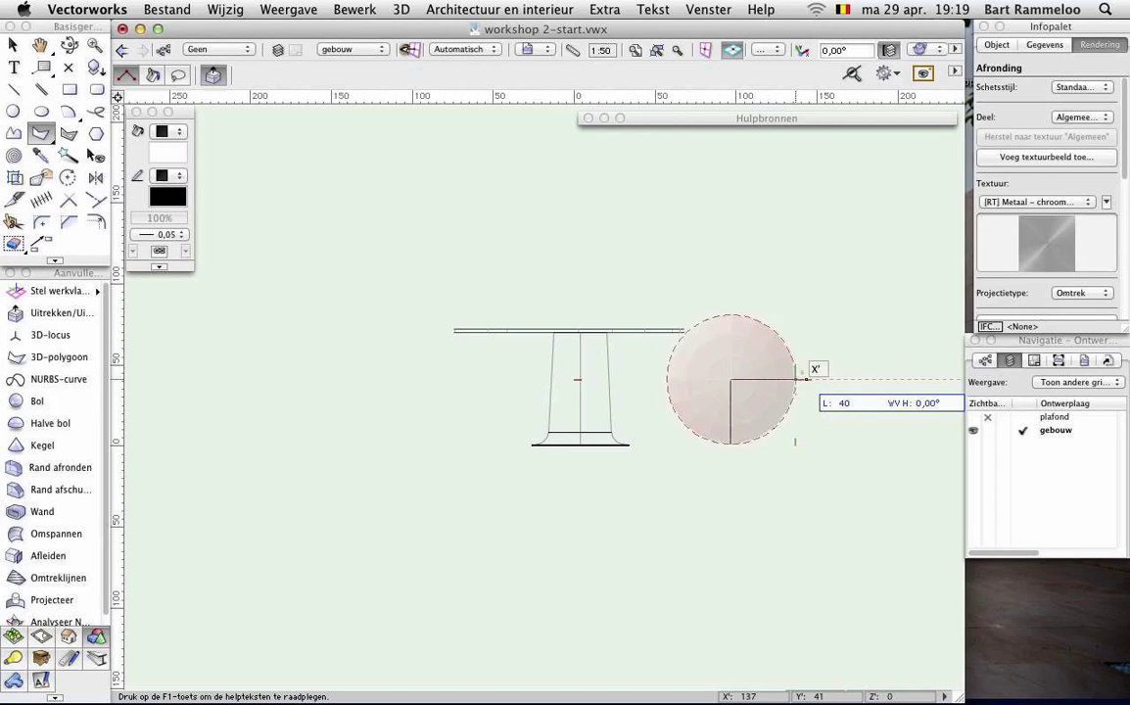
key(Return)
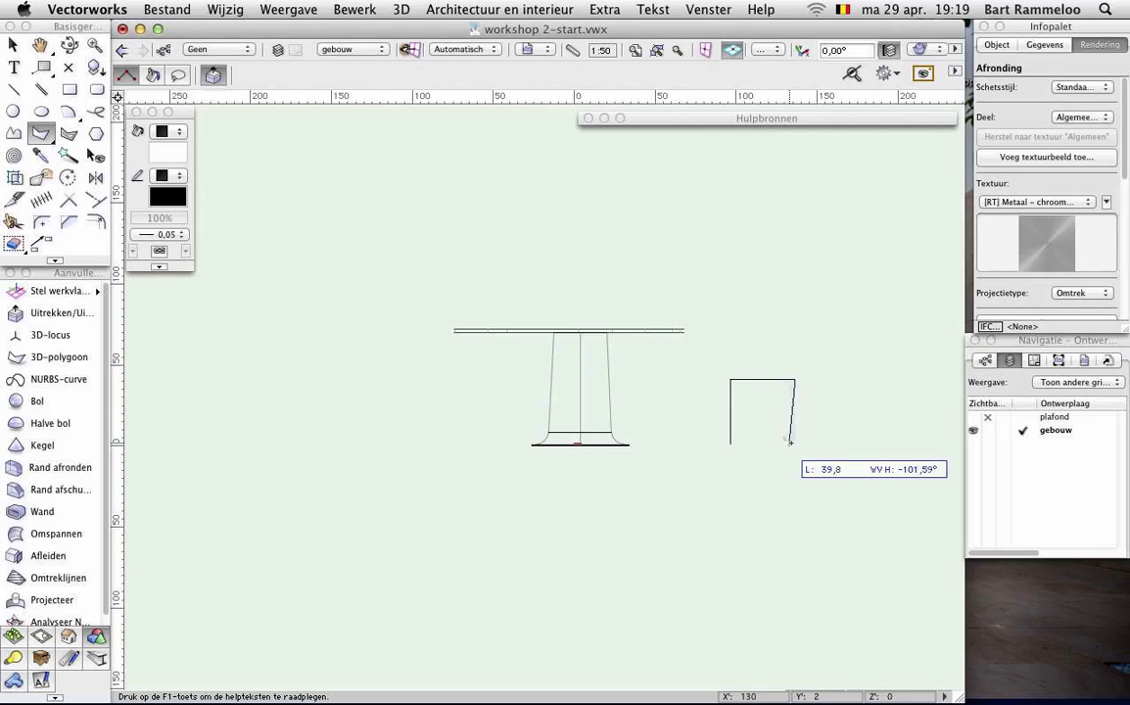
key(Tab)
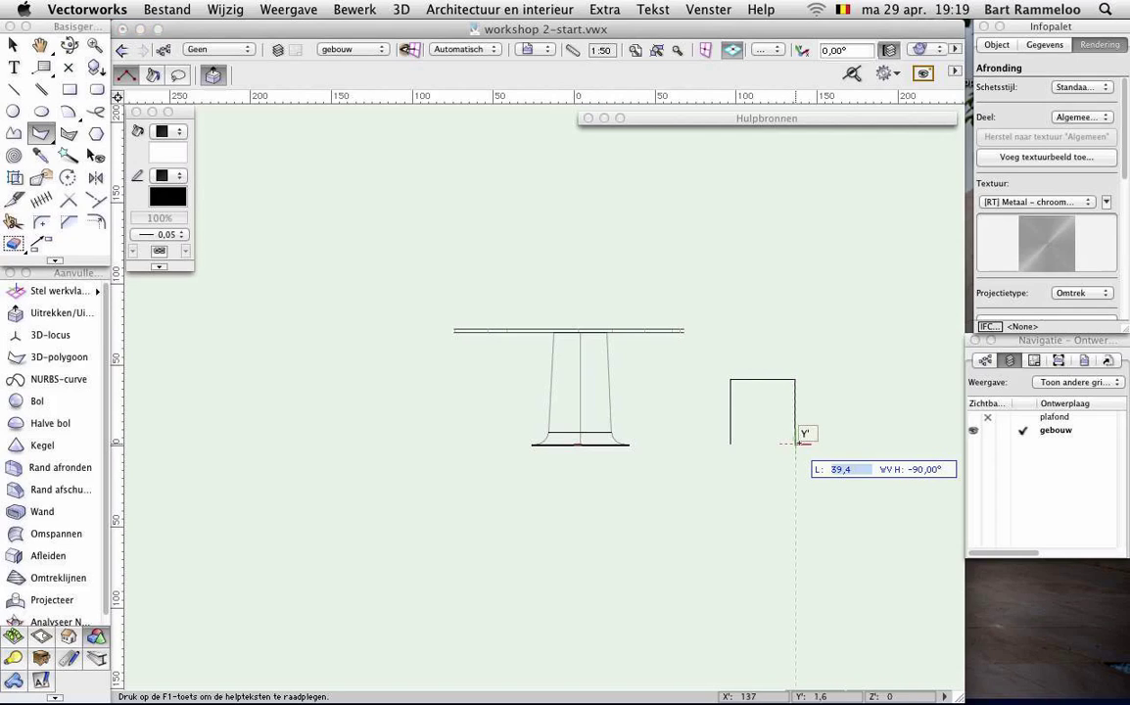
click(795, 444)
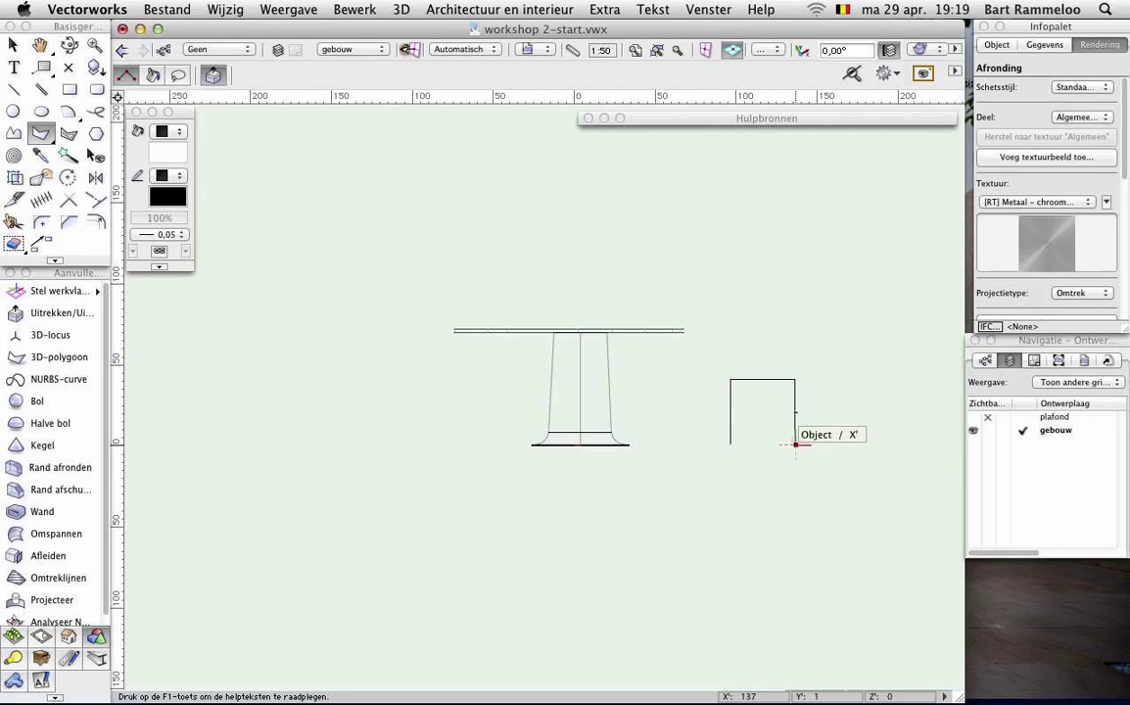
double_click(795, 444)
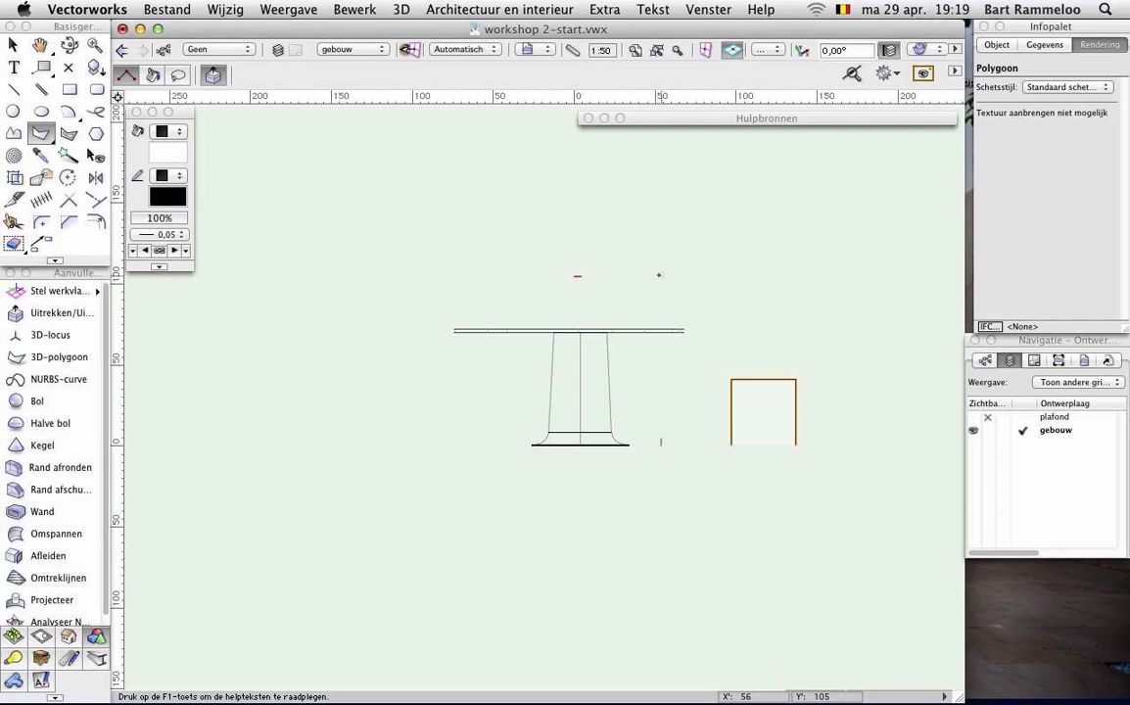
- Pull the profile's bottom-left vertex about 4 units outward to the left with Reshape
click(14, 49)
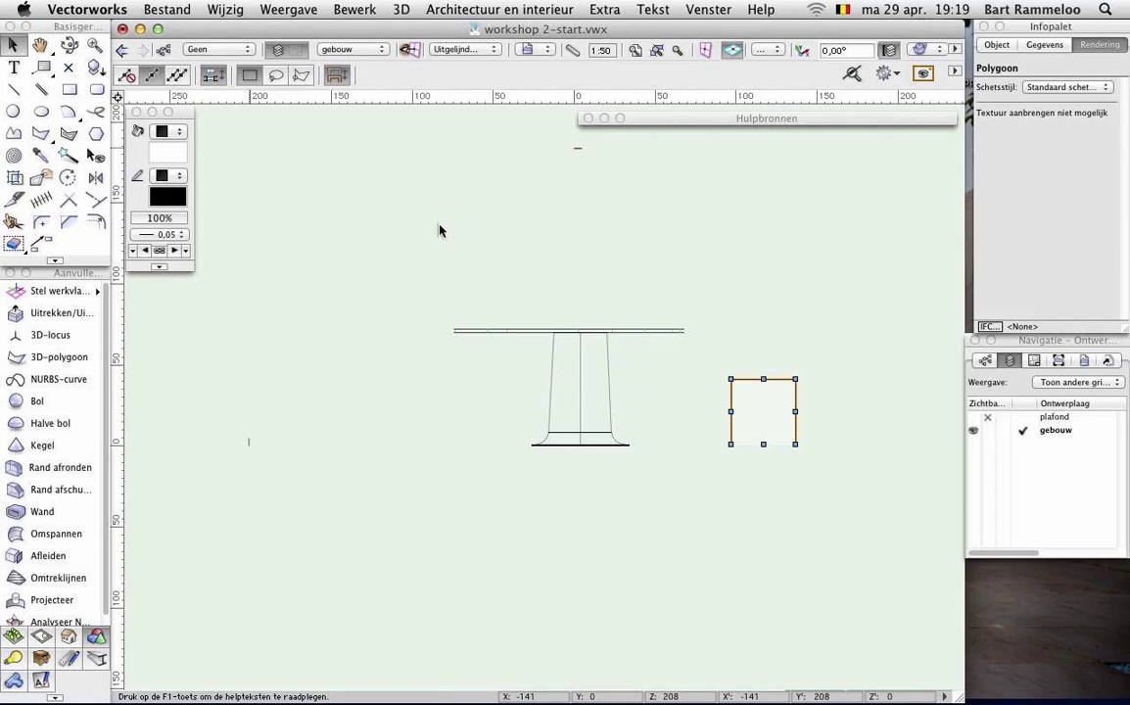
scroll(777, 384, up, 2)
scroll(771, 396, up, 2)
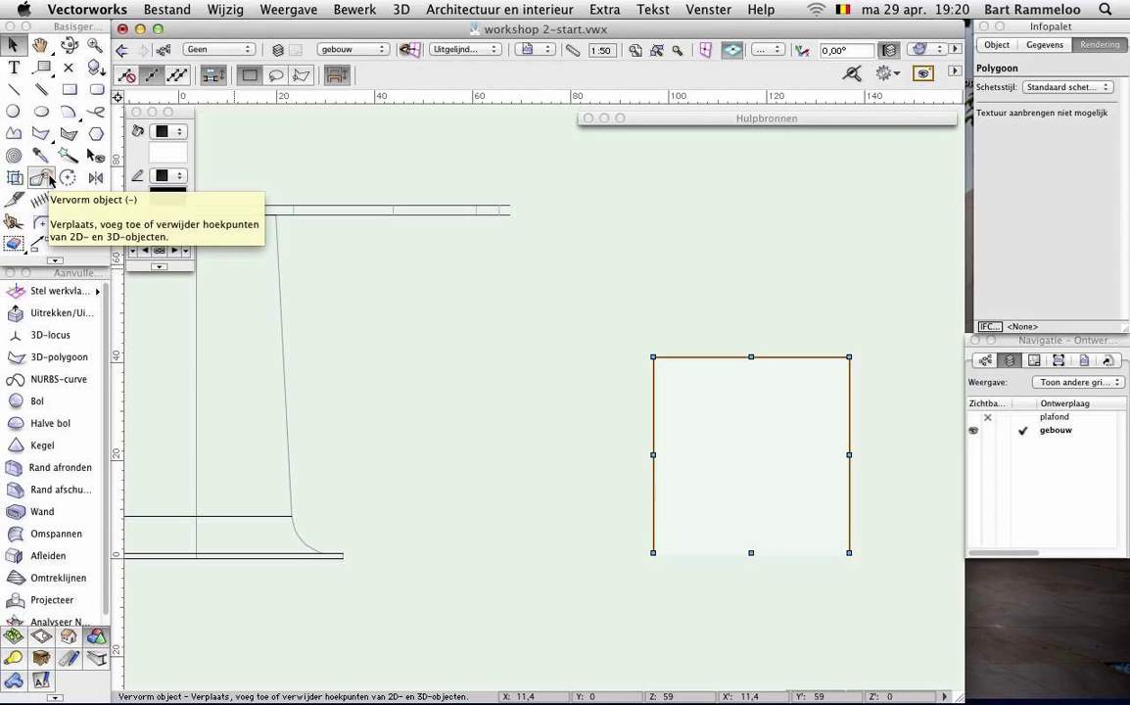
click(41, 178)
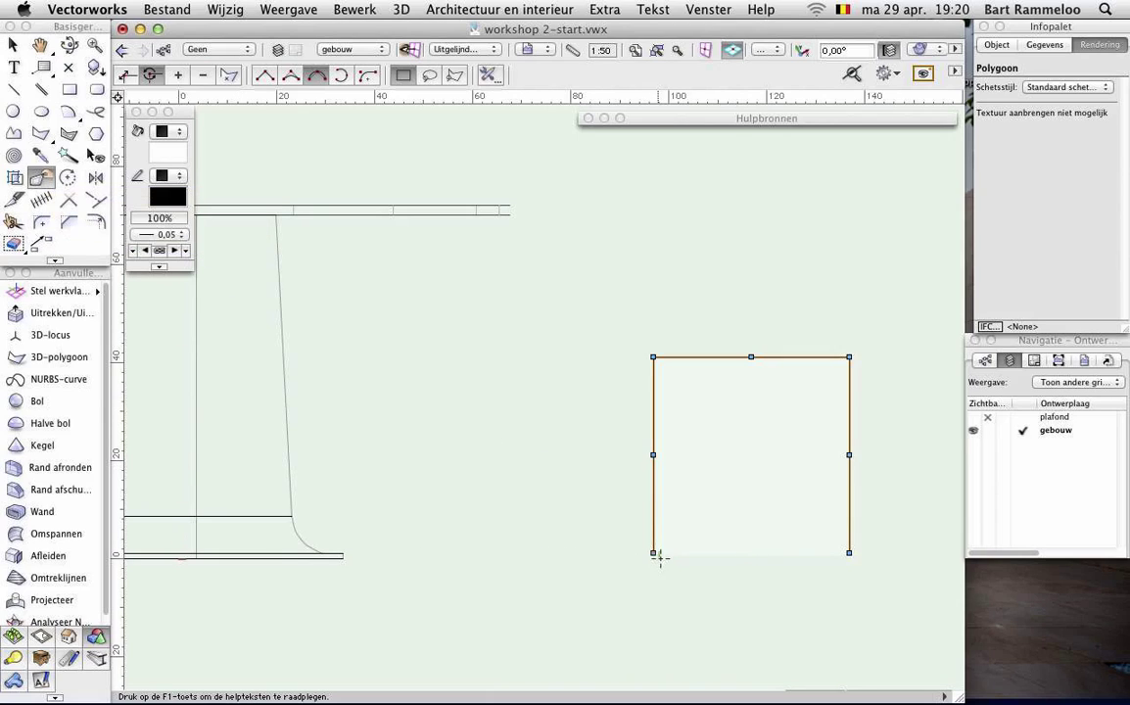
click(127, 74)
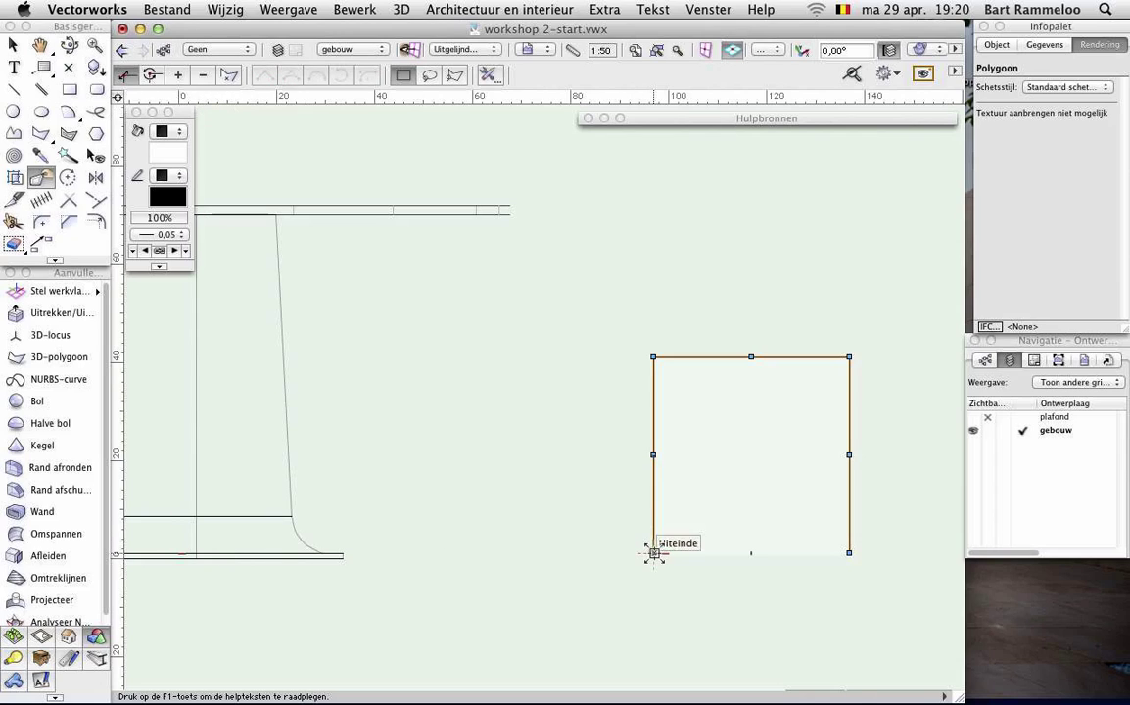
drag(654, 552, 633, 552)
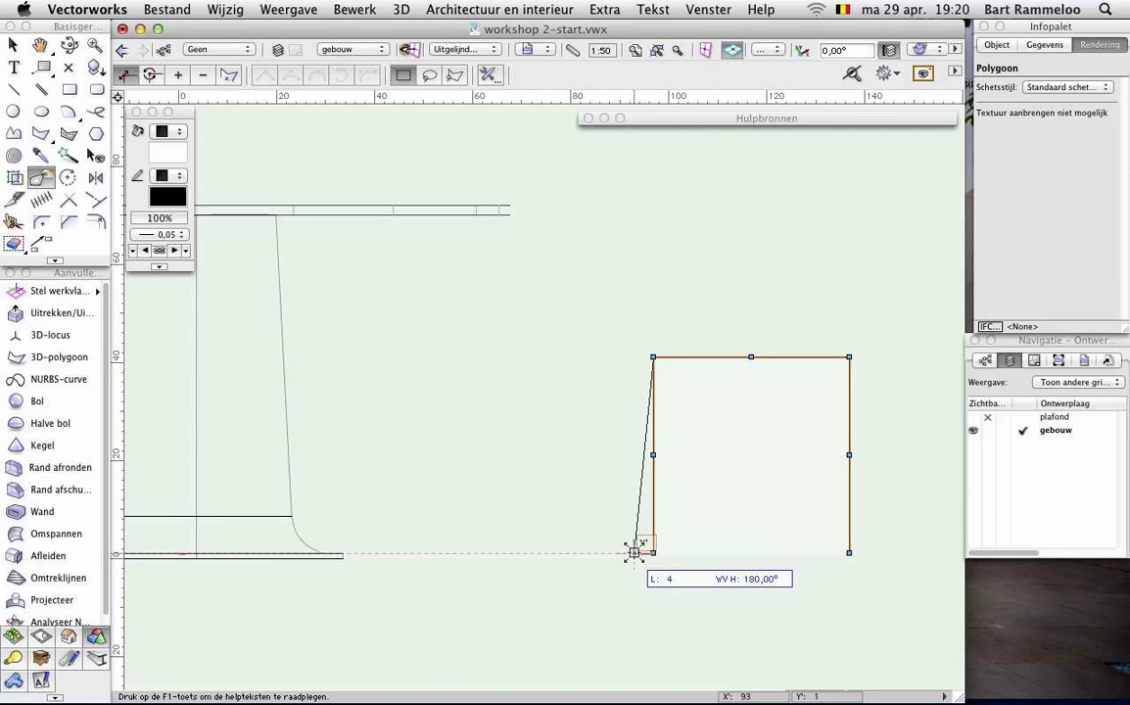
drag(633, 553, 630, 552)
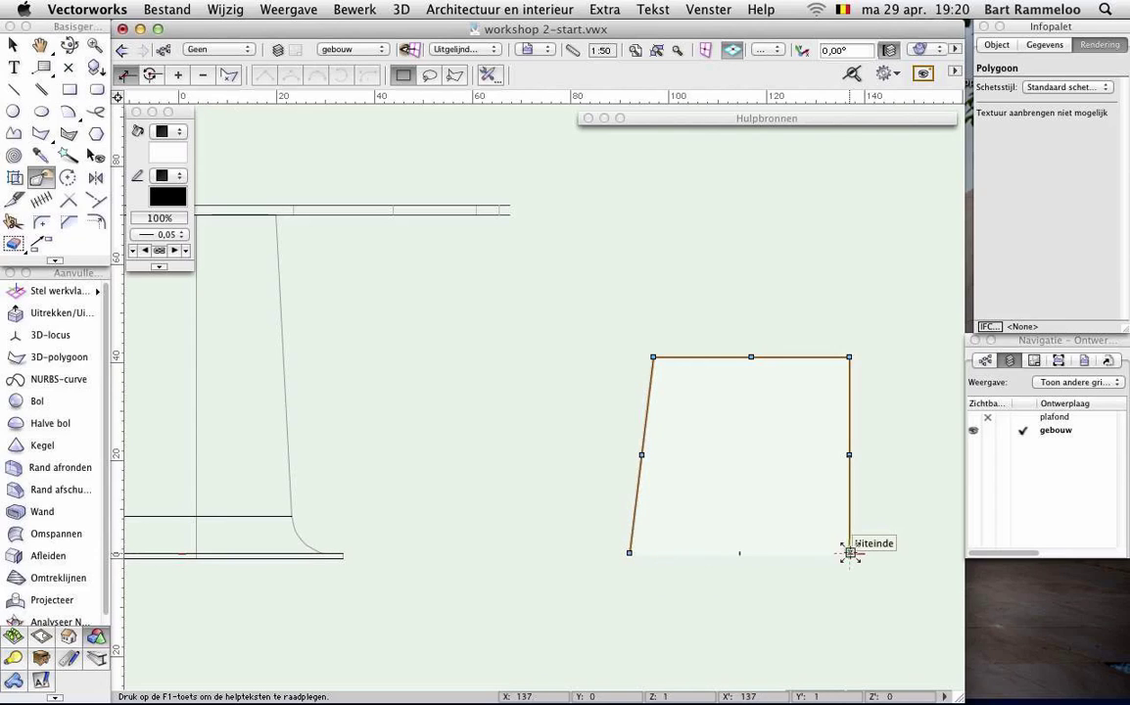
- Pull the bottom-right vertex outward to the right, slanting the right edge
drag(849, 552, 874, 553)
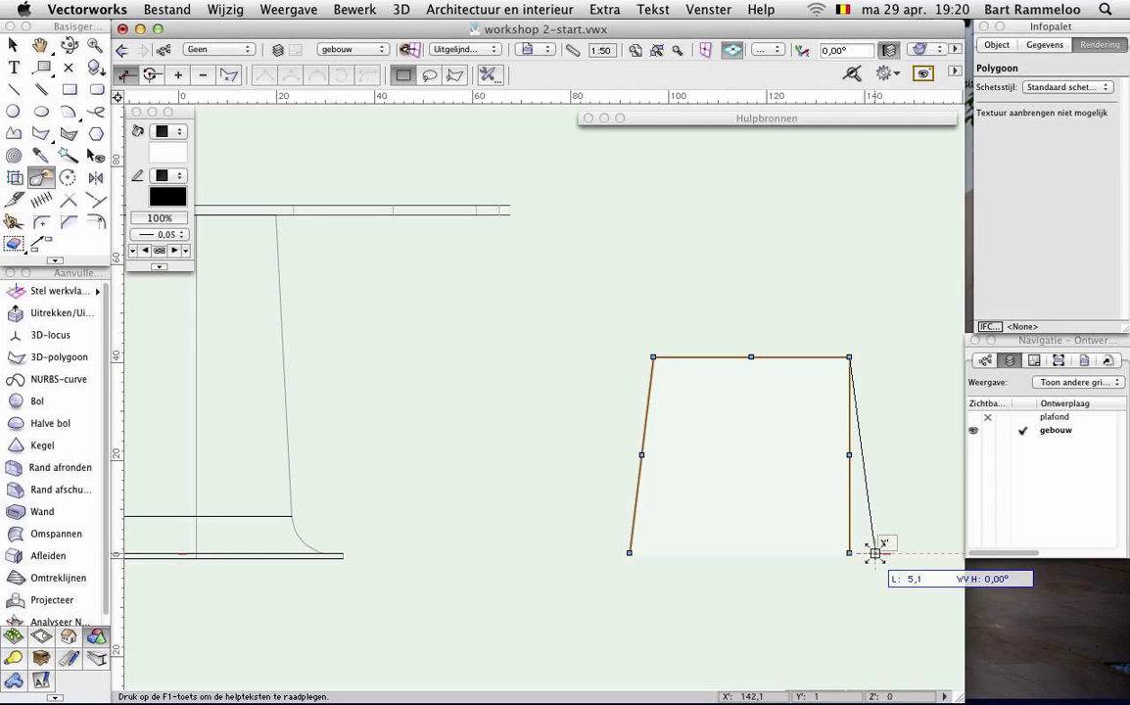
key(Tab)
click(875, 553)
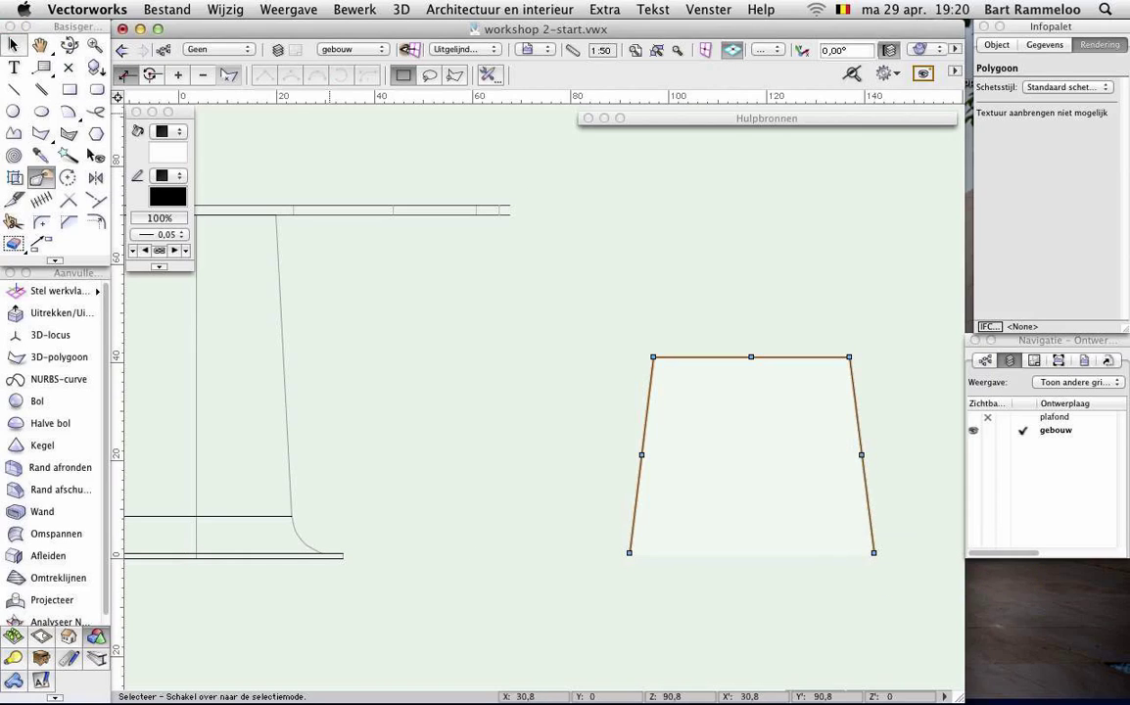
click(13, 44)
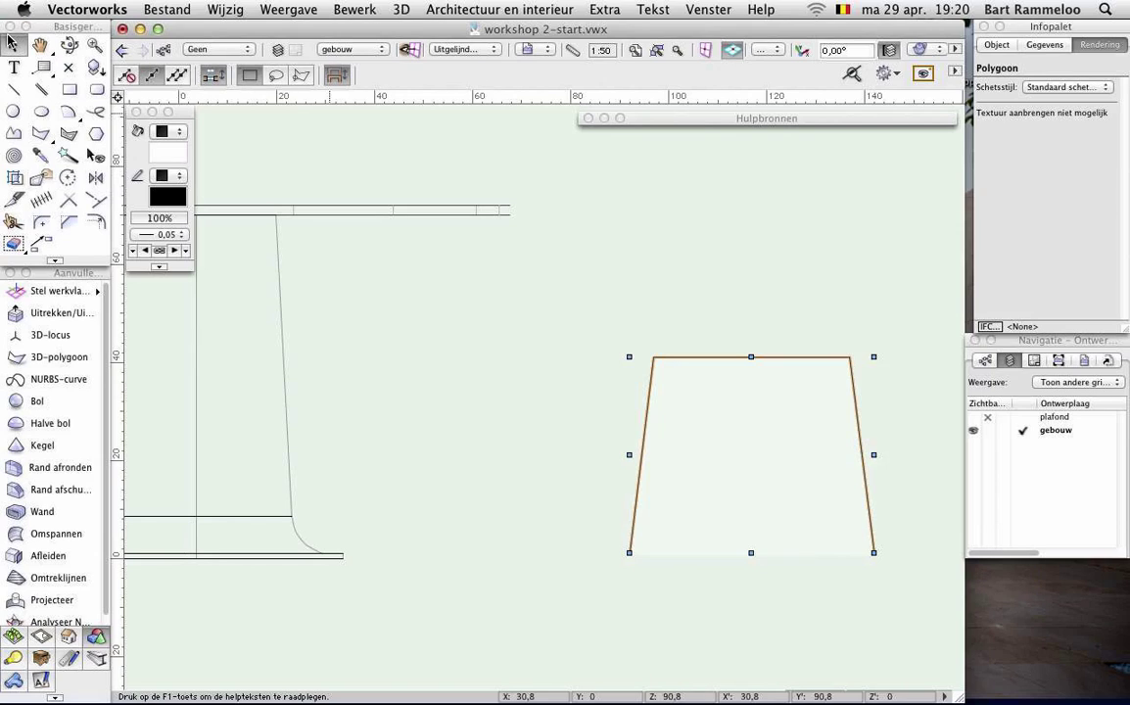
- Fillet the profile's top-left and top-right corners with radius 5
click(44, 225)
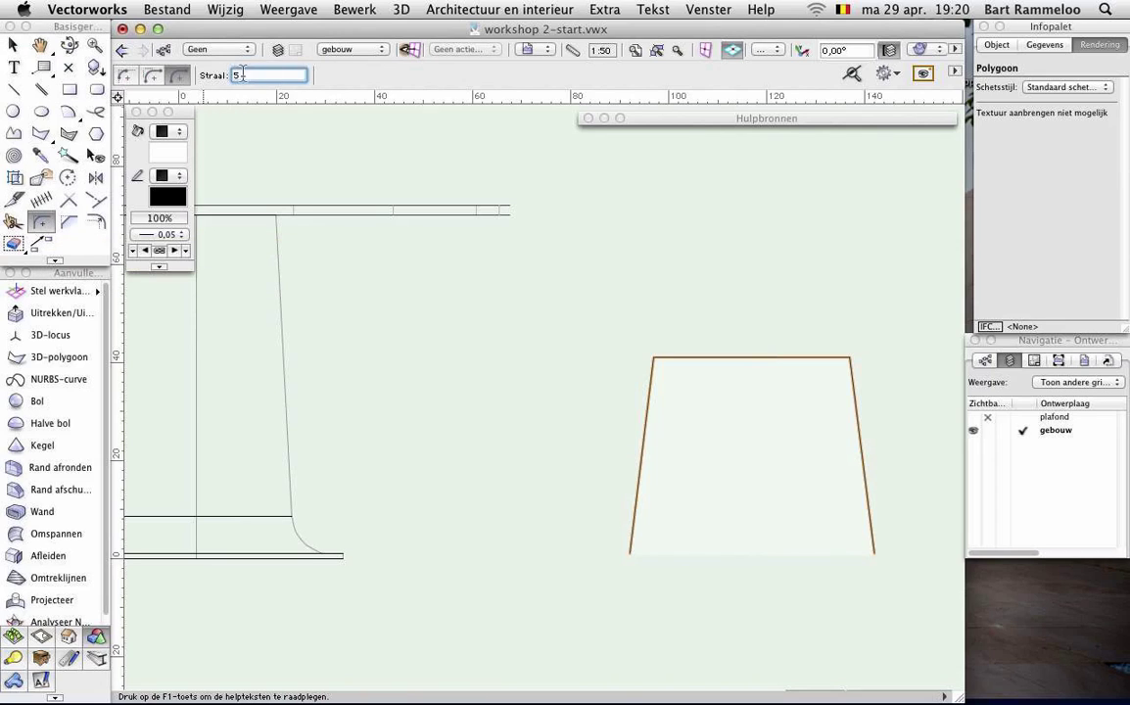
double_click(266, 74)
click(652, 368)
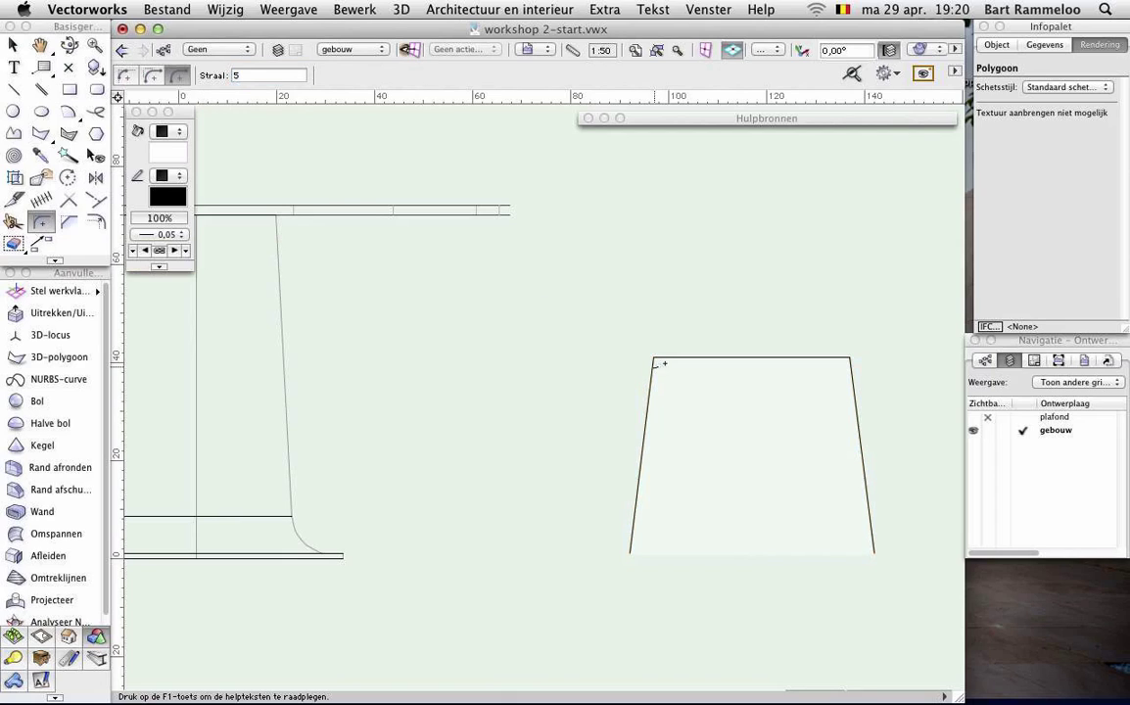
click(662, 358)
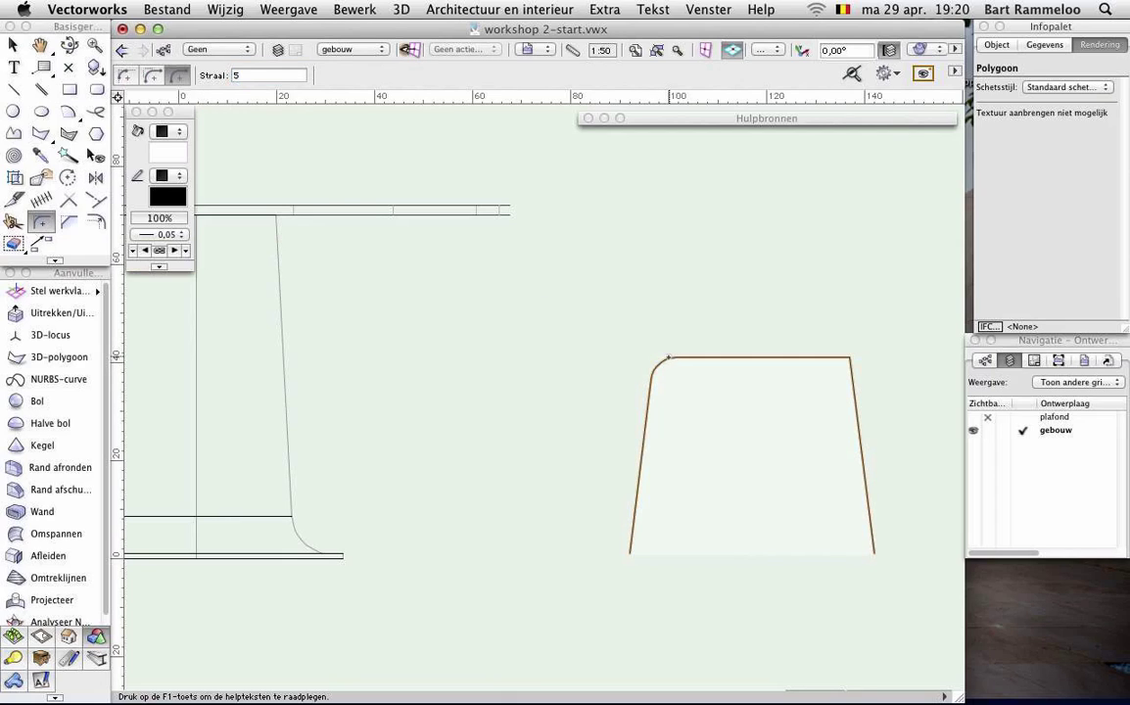
click(821, 357)
click(851, 371)
- Switch to an isometric 3D view and bring the table and chair profile into view
key(3)
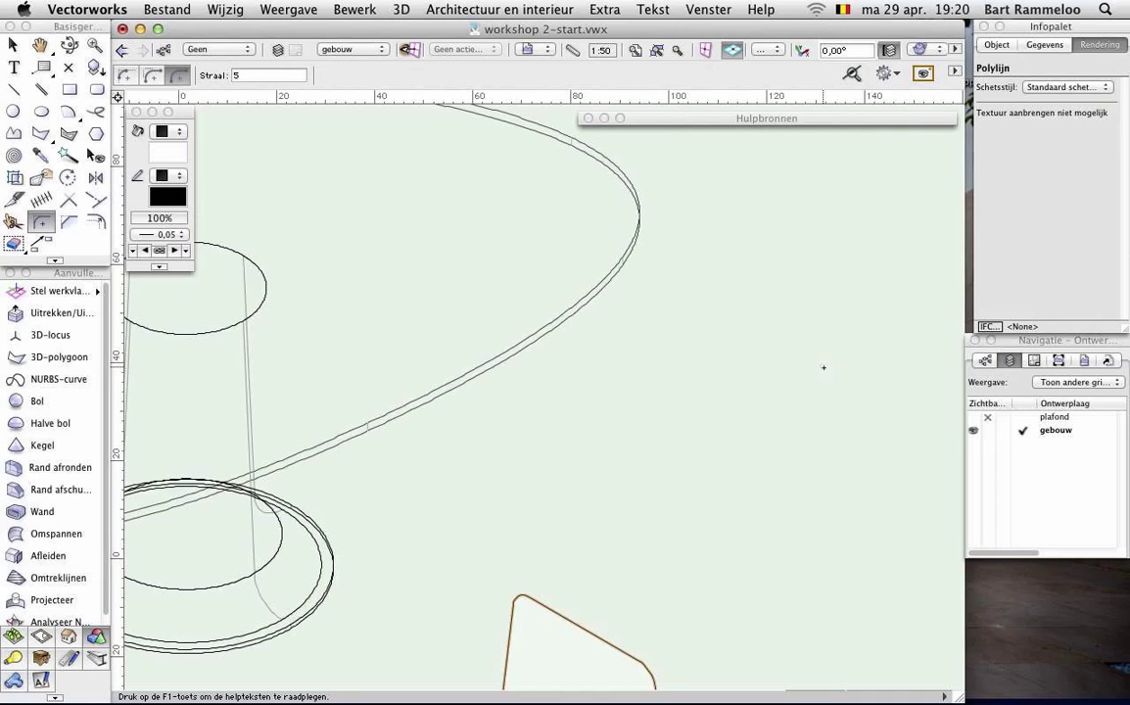
scroll(650, 651, up, 1)
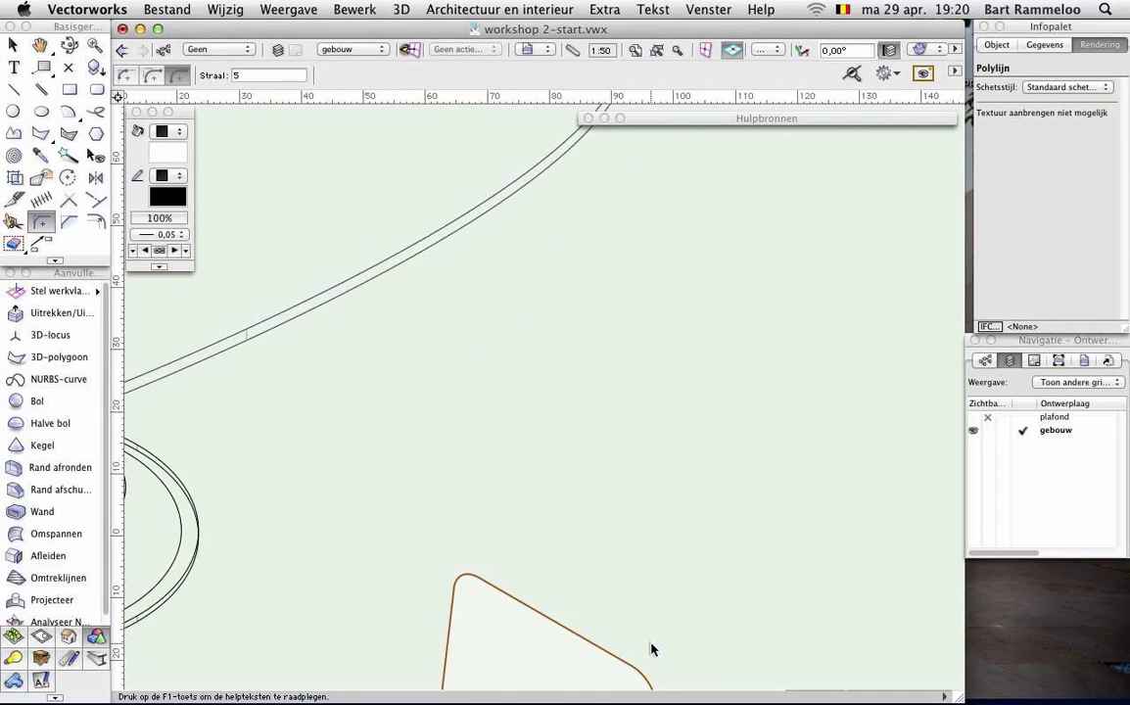
scroll(651, 649, down, 3)
scroll(651, 648, down, 2)
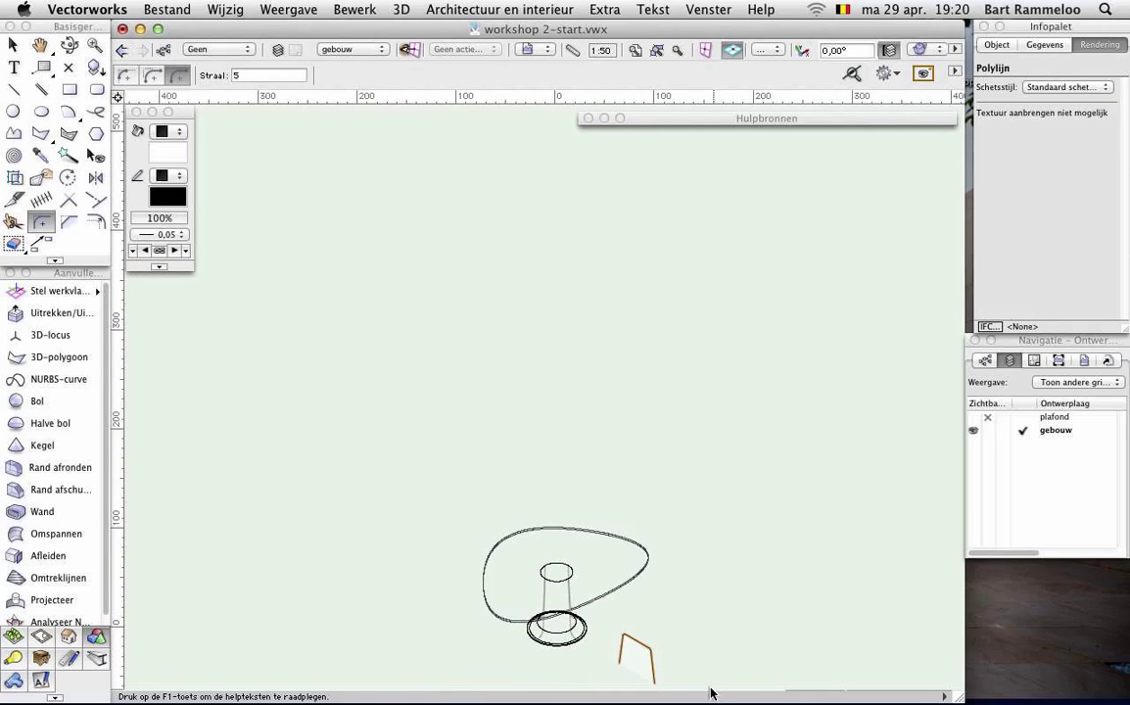
mouse_move(668, 663)
middle_down()
mouse_move(612, 637)
mouse_move(587, 601)
mouse_move(576, 529)
middle_up()
scroll(564, 539, up, 1)
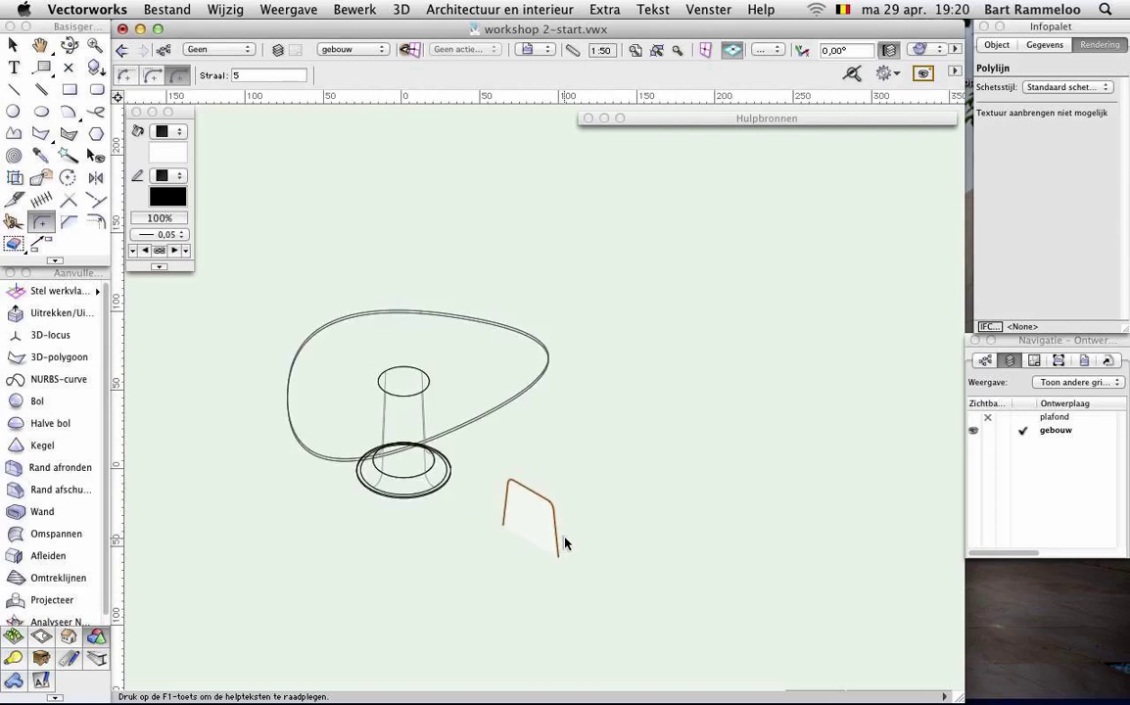
scroll(563, 538, up, 1)
scroll(563, 539, up, 1)
- Draw a small circle at the chair profile's foot and select it together with the bent path
click(13, 110)
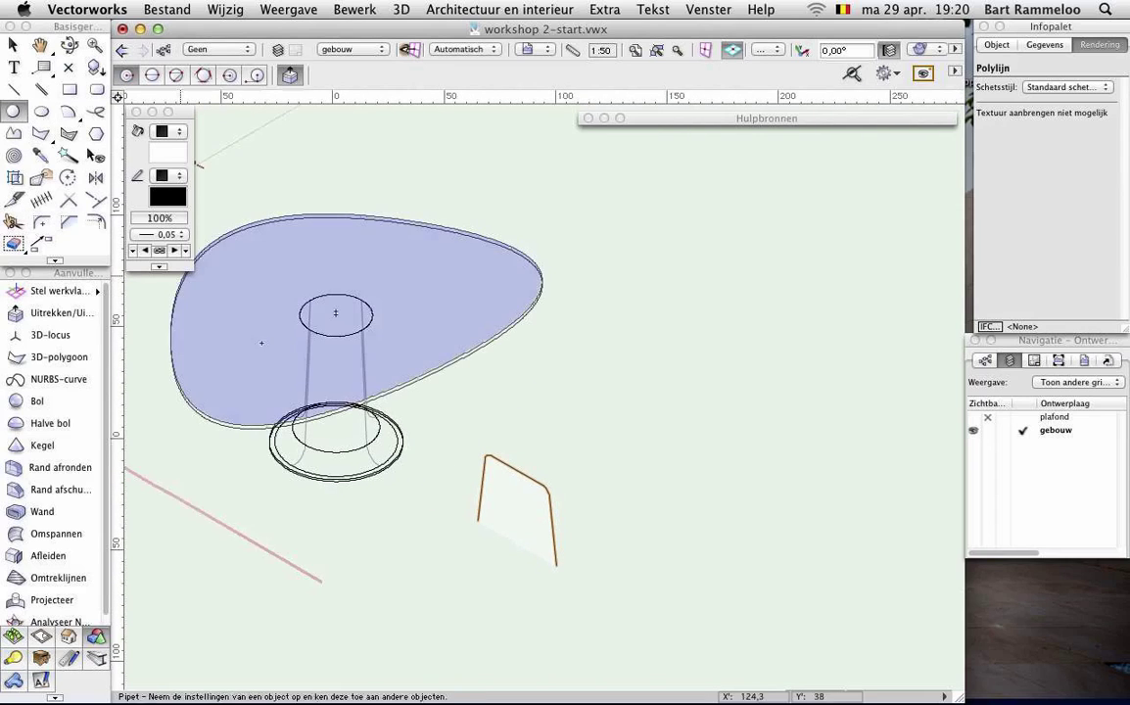
click(440, 522)
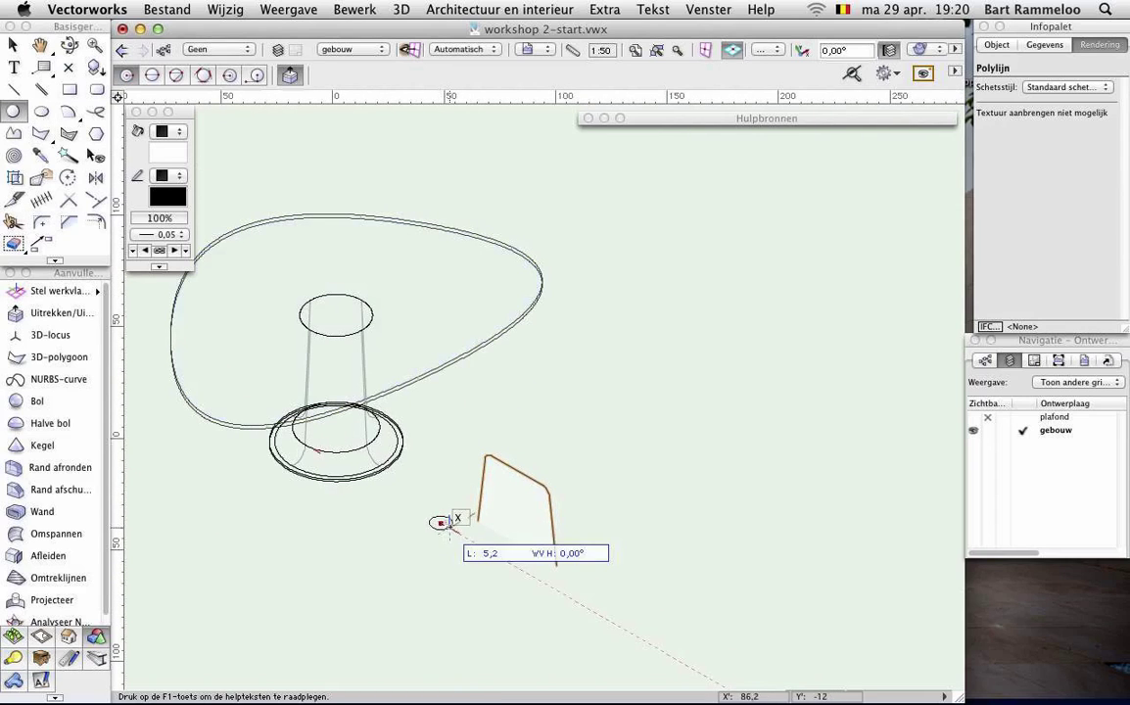
key(Tab)
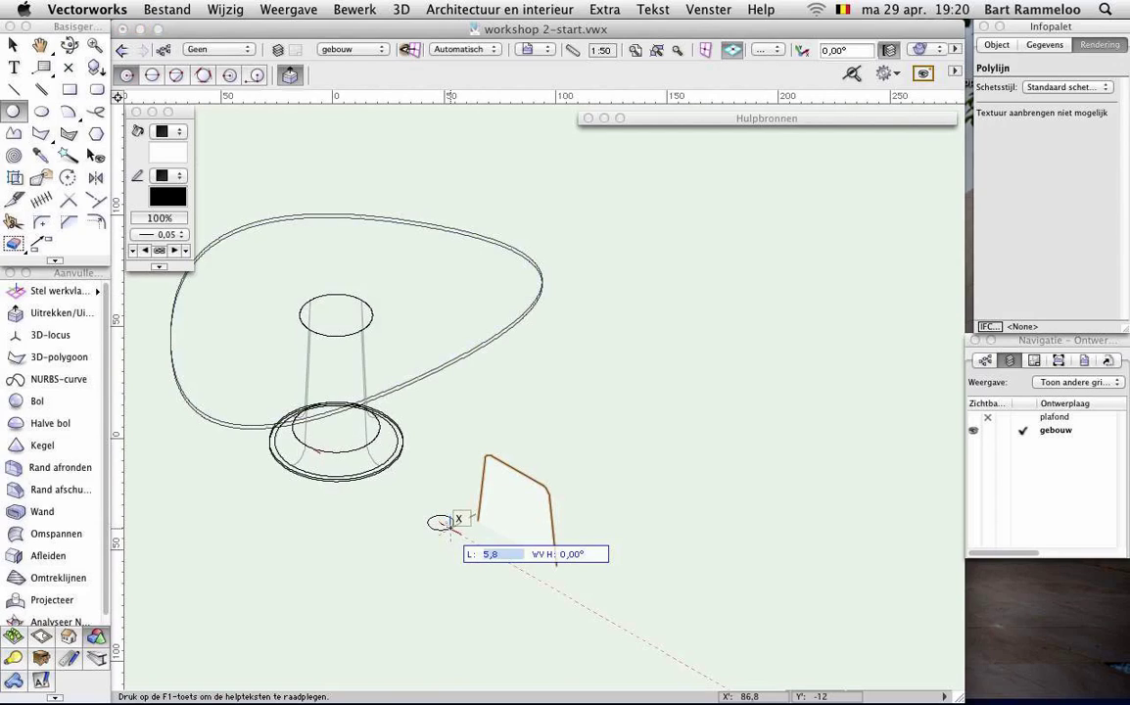
key(Escape)
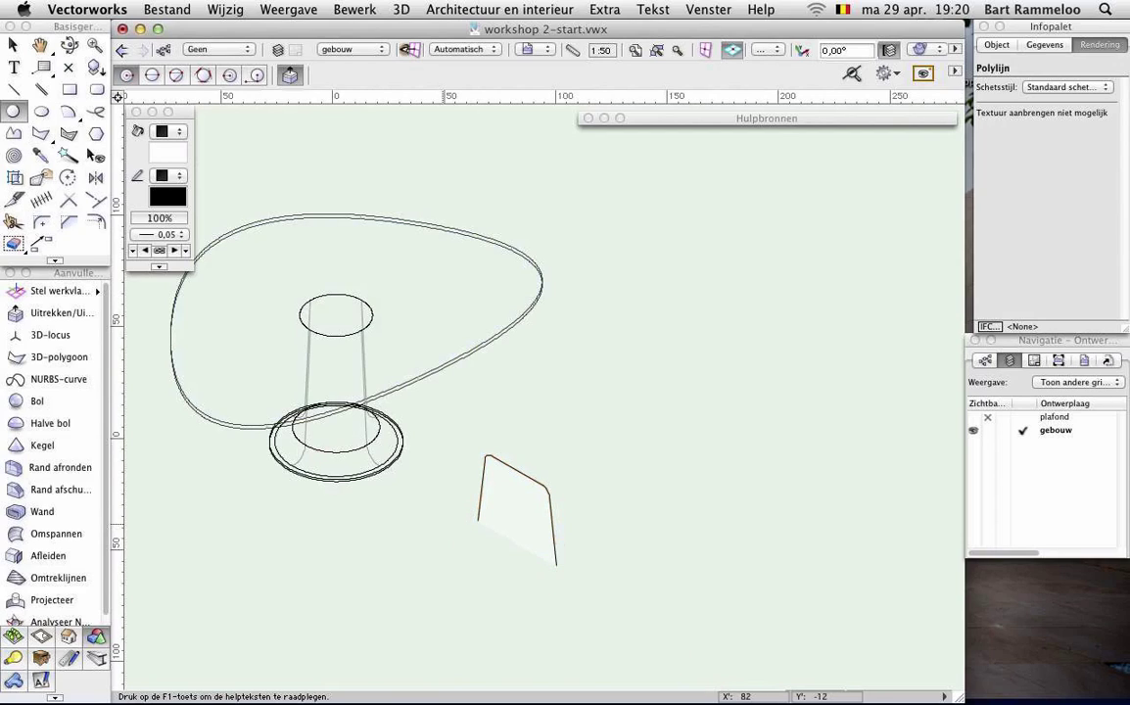
key(Return)
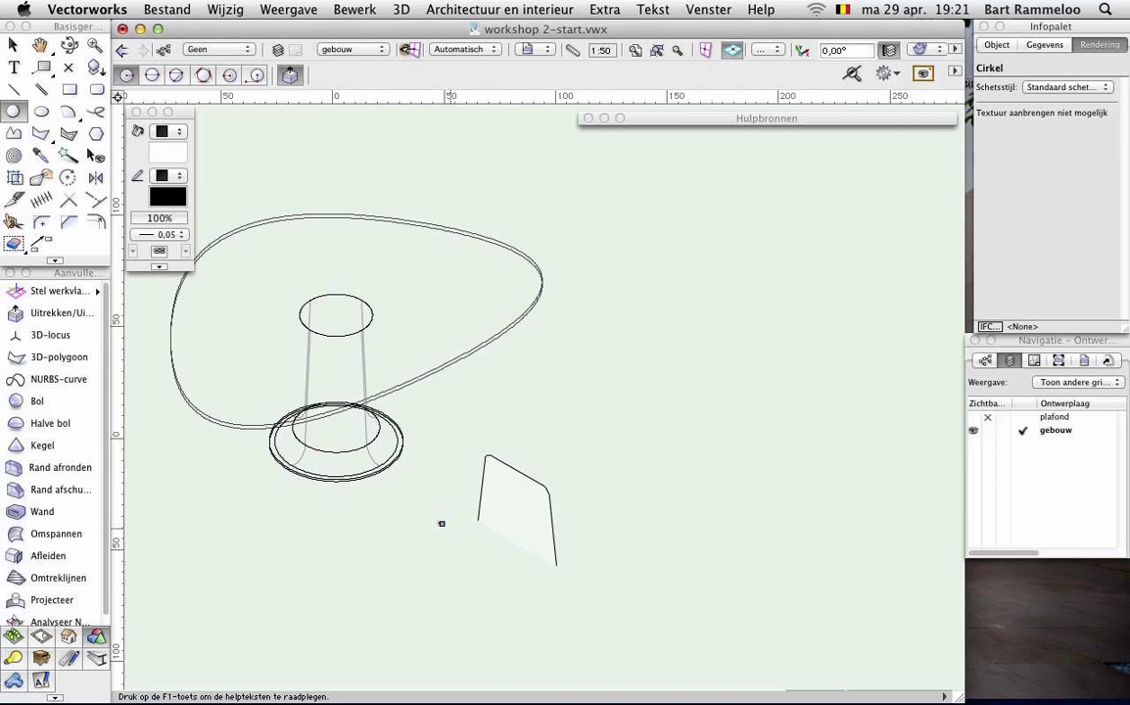
key(x)
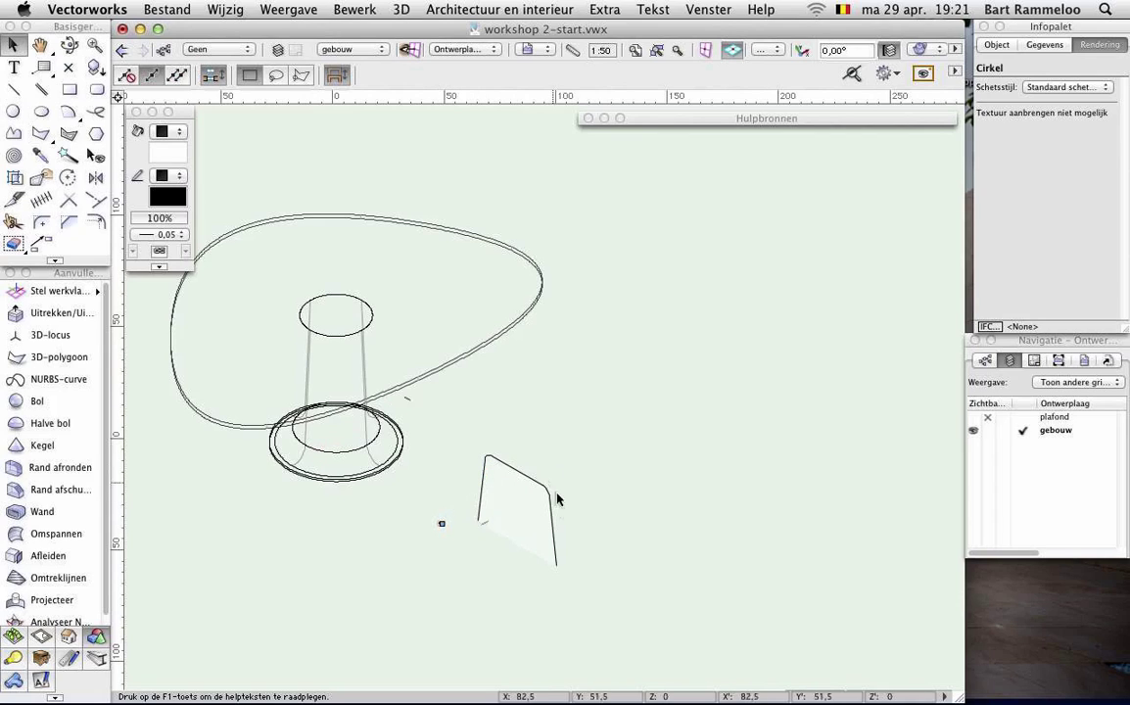
shift+click(483, 490)
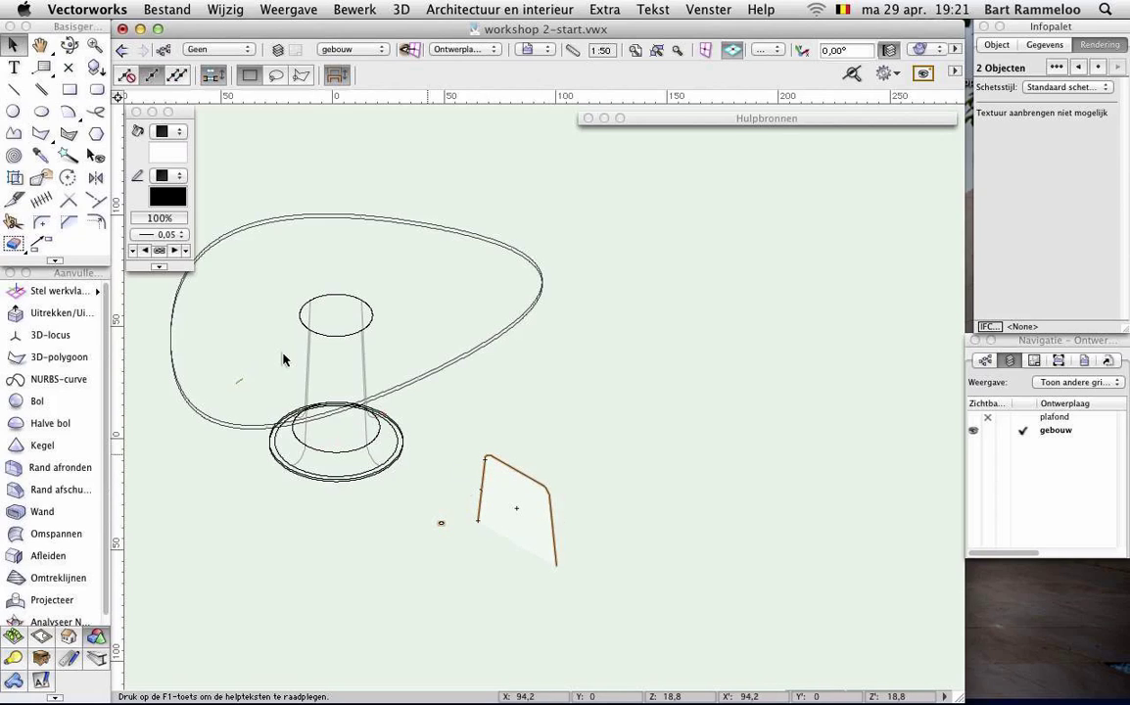
click(404, 10)
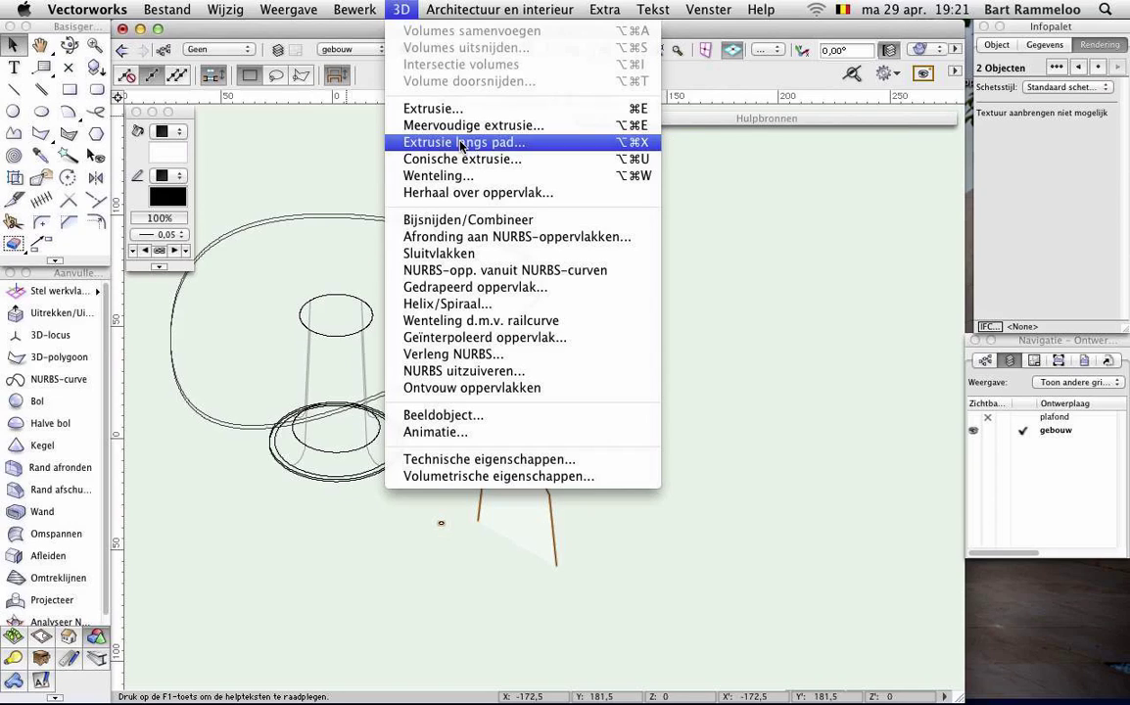
- Extrude the circle along the bent polyline with Extrusie langs pad to form a tube
click(461, 144)
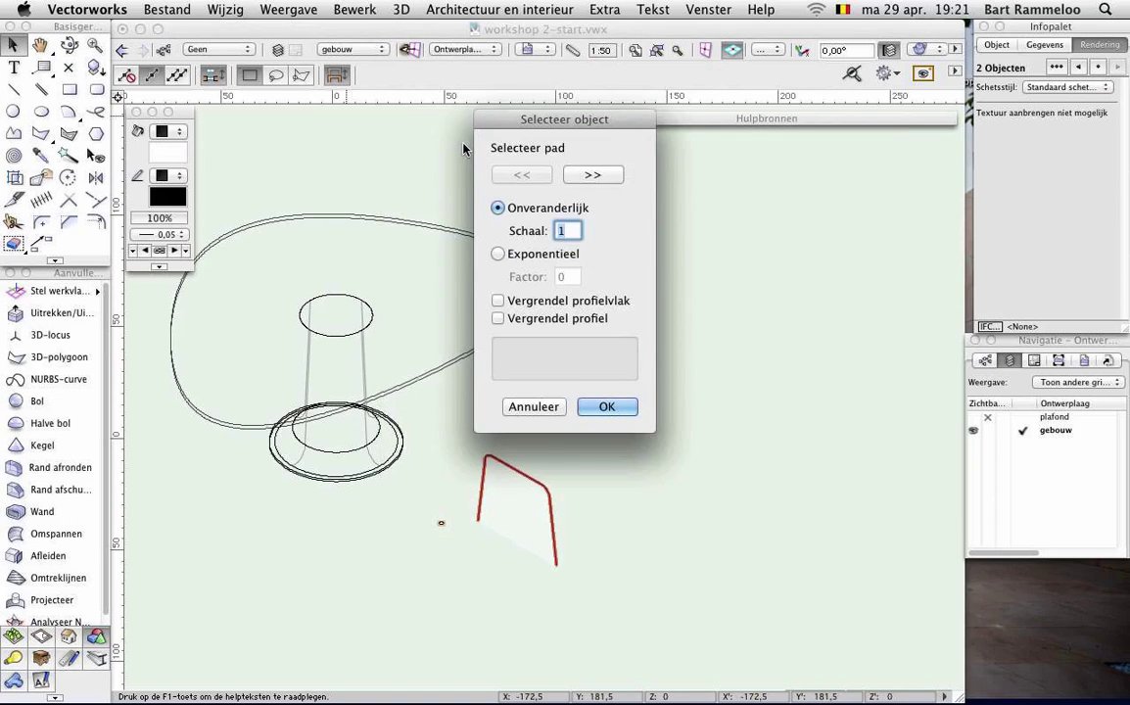
click(590, 175)
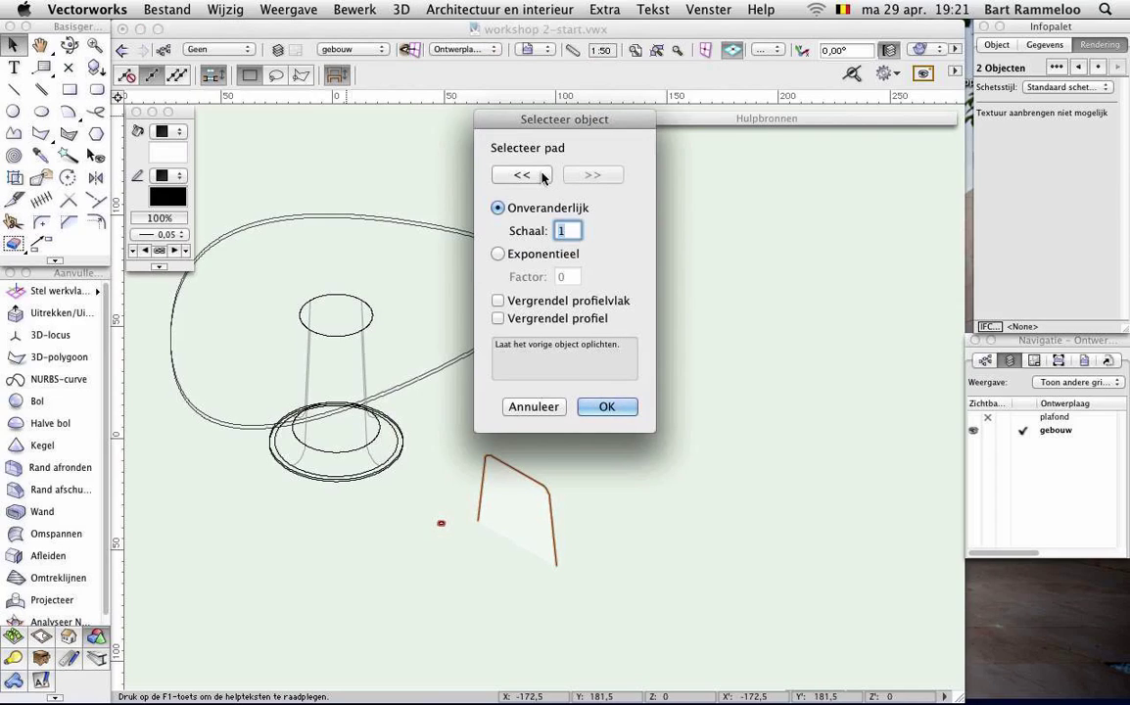
click(539, 176)
click(583, 179)
click(522, 176)
click(522, 176)
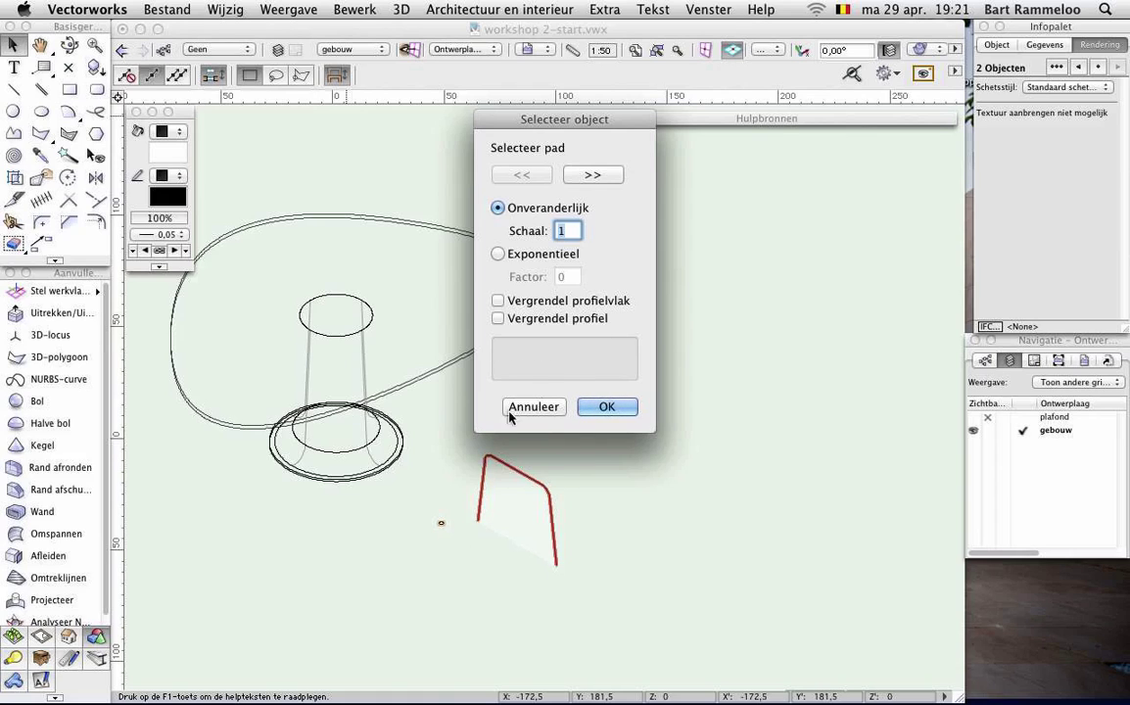
click(617, 407)
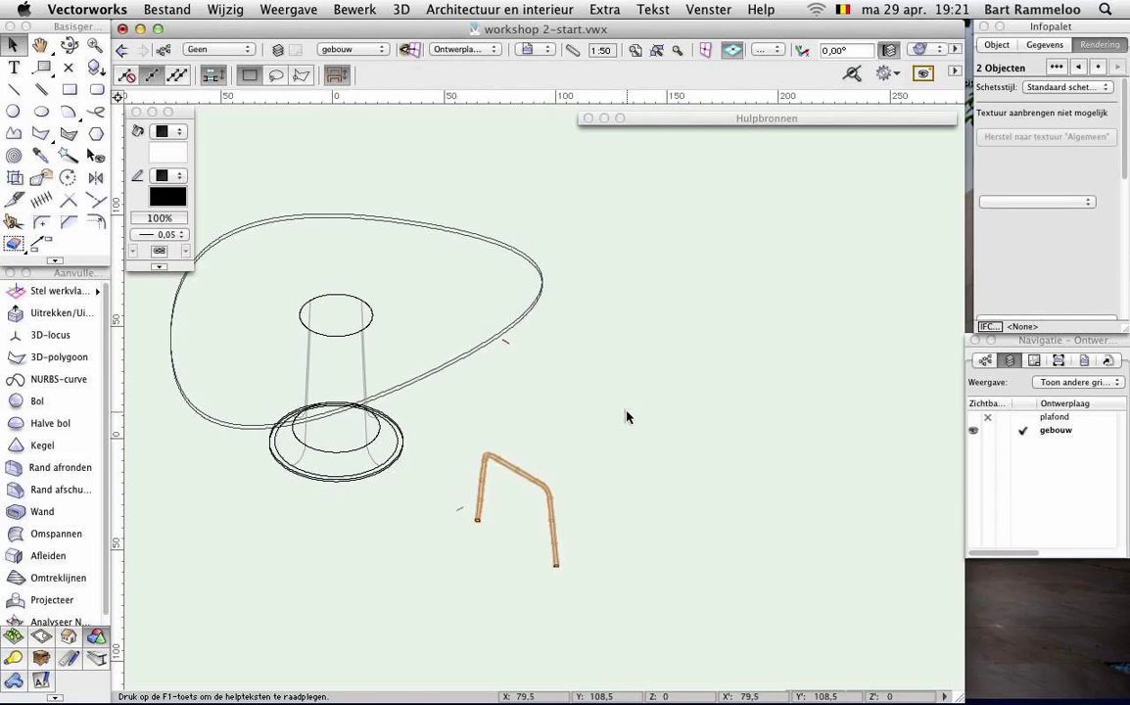
middle_drag(495, 487, 527, 526)
scroll(527, 526, up, 1)
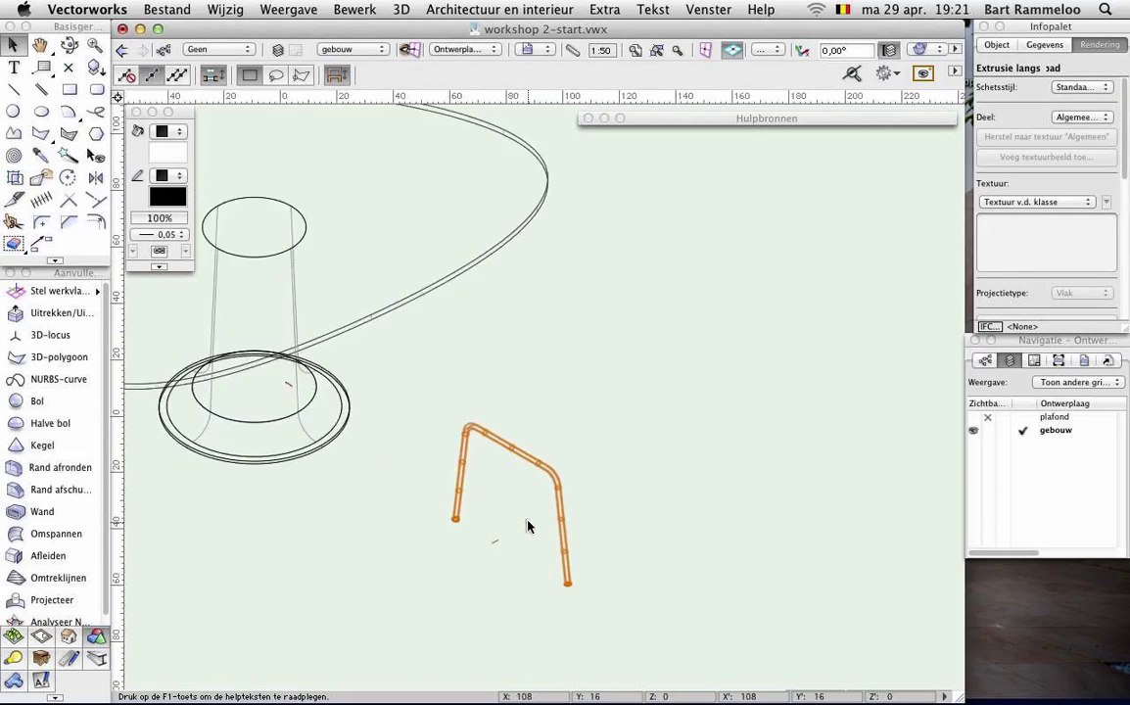
scroll(527, 526, up, 2)
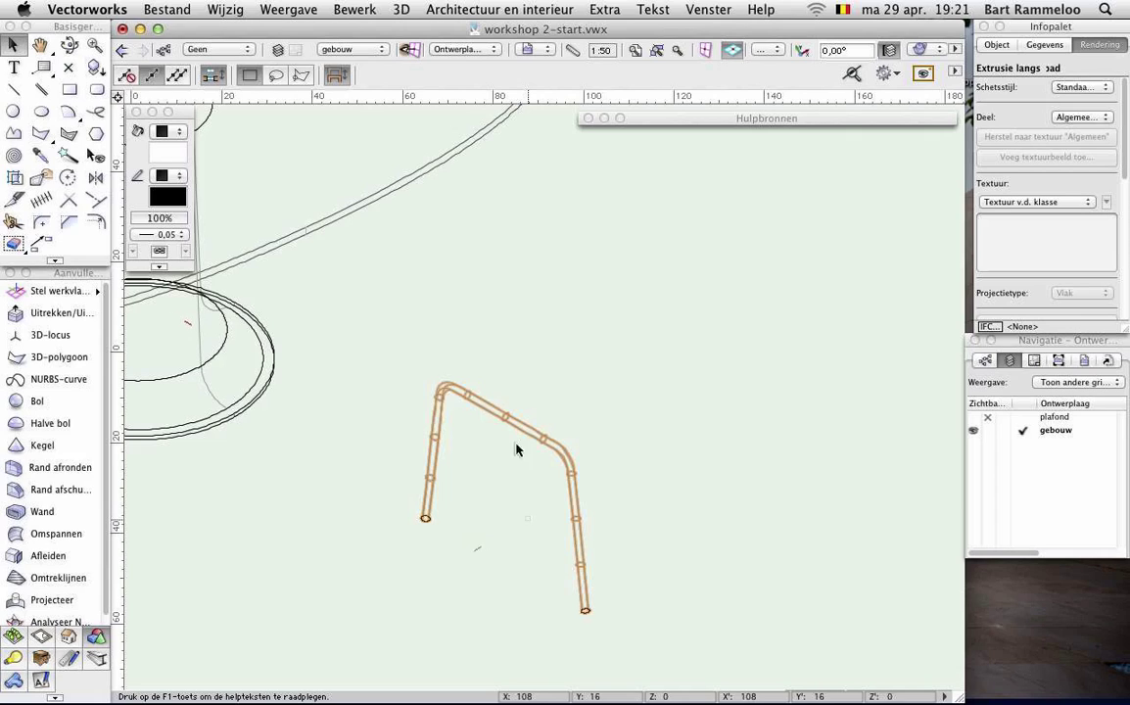
double_click(547, 443)
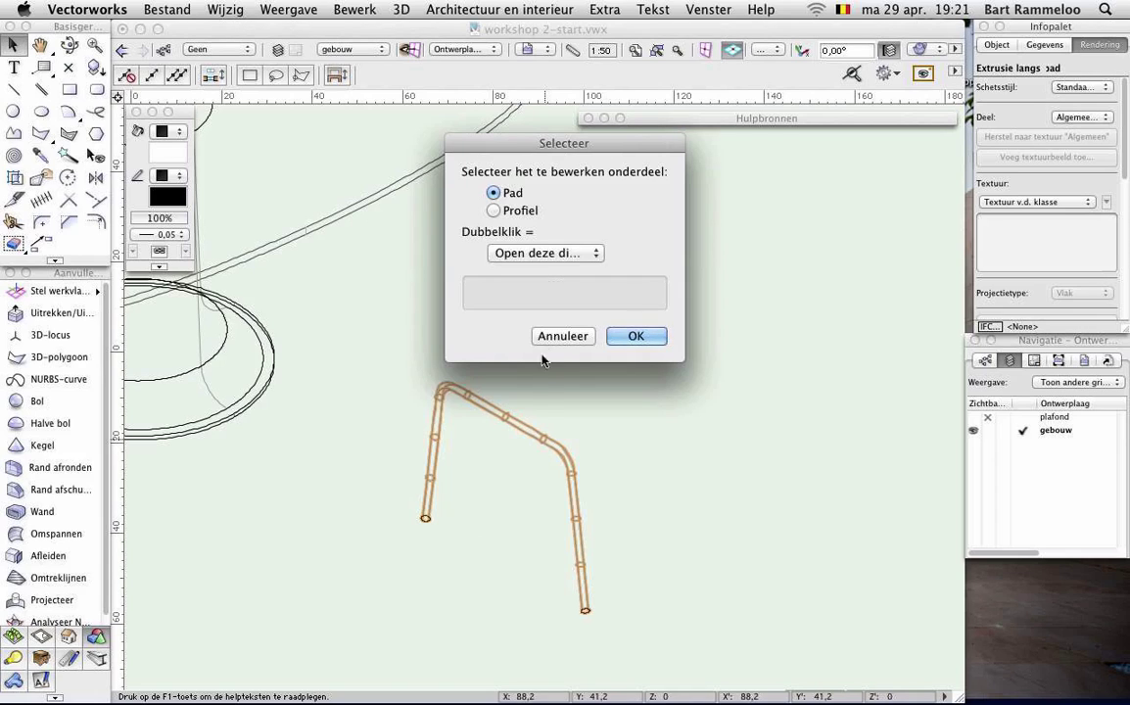
click(636, 336)
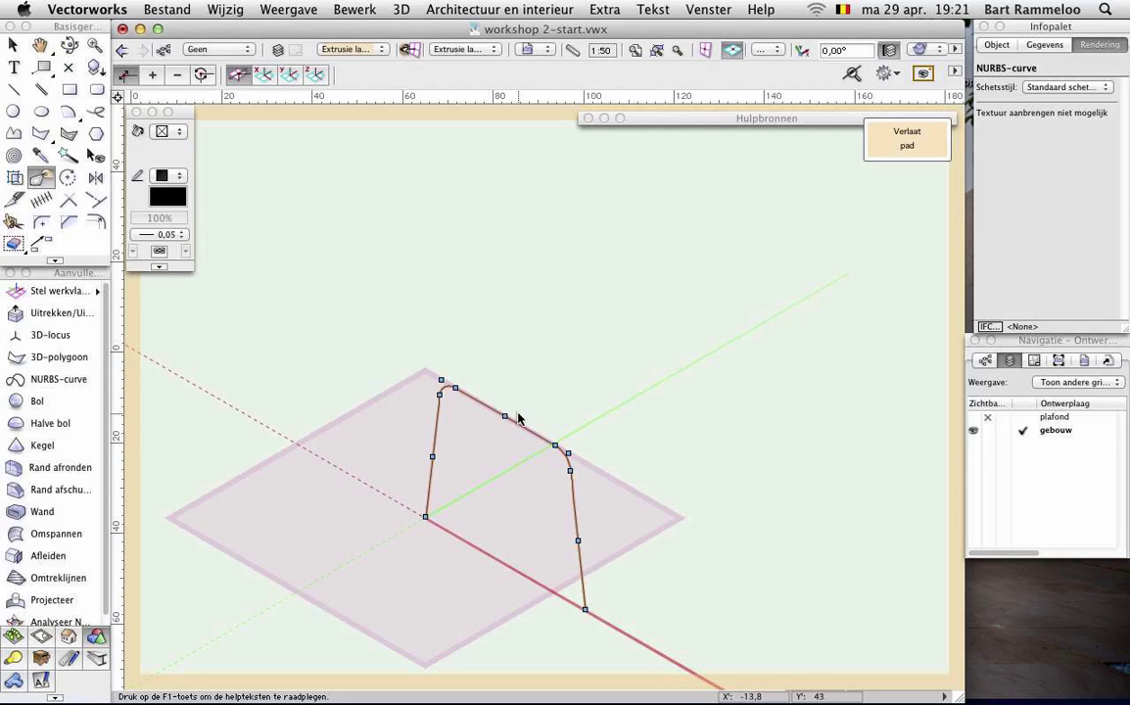
click(880, 145)
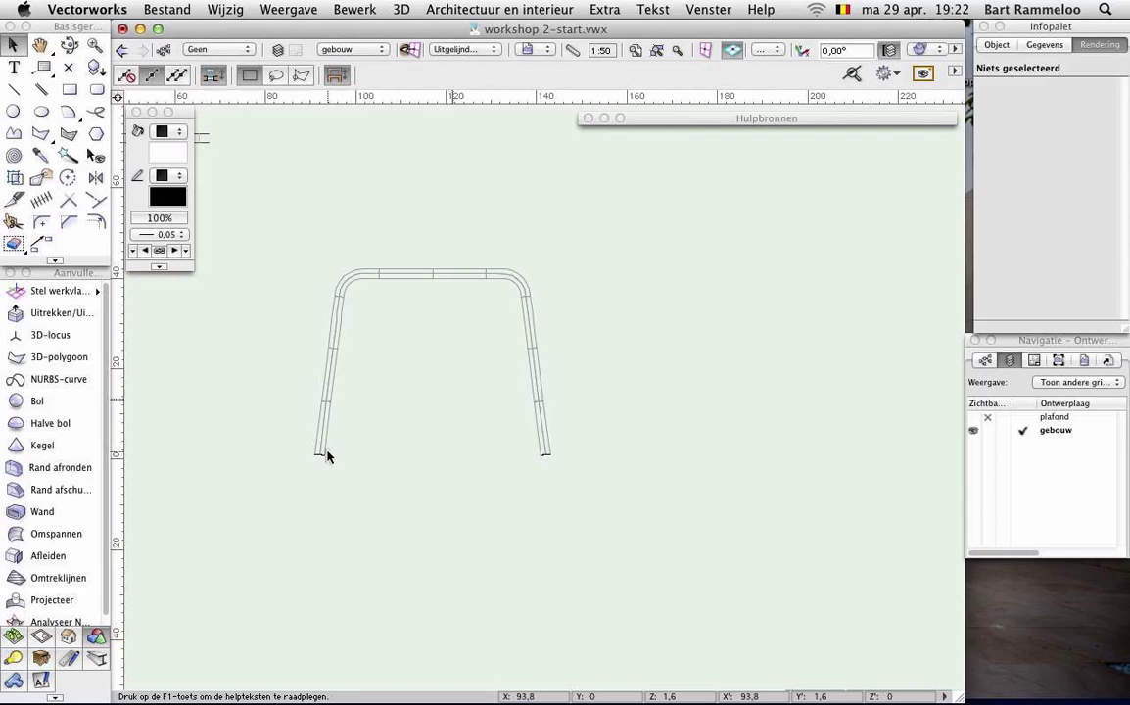
- Edit the extrusion's profile, move the circle's centre onto the origin, and exit the profile
scroll(327, 455, down, 1)
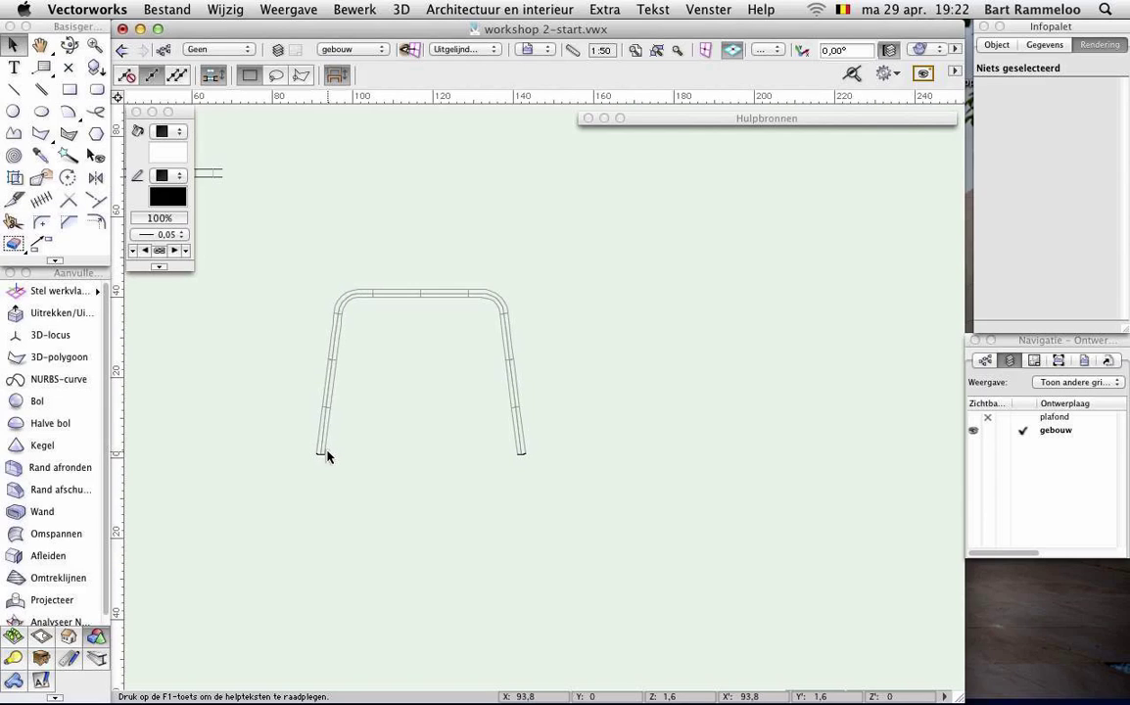
double_click(323, 455)
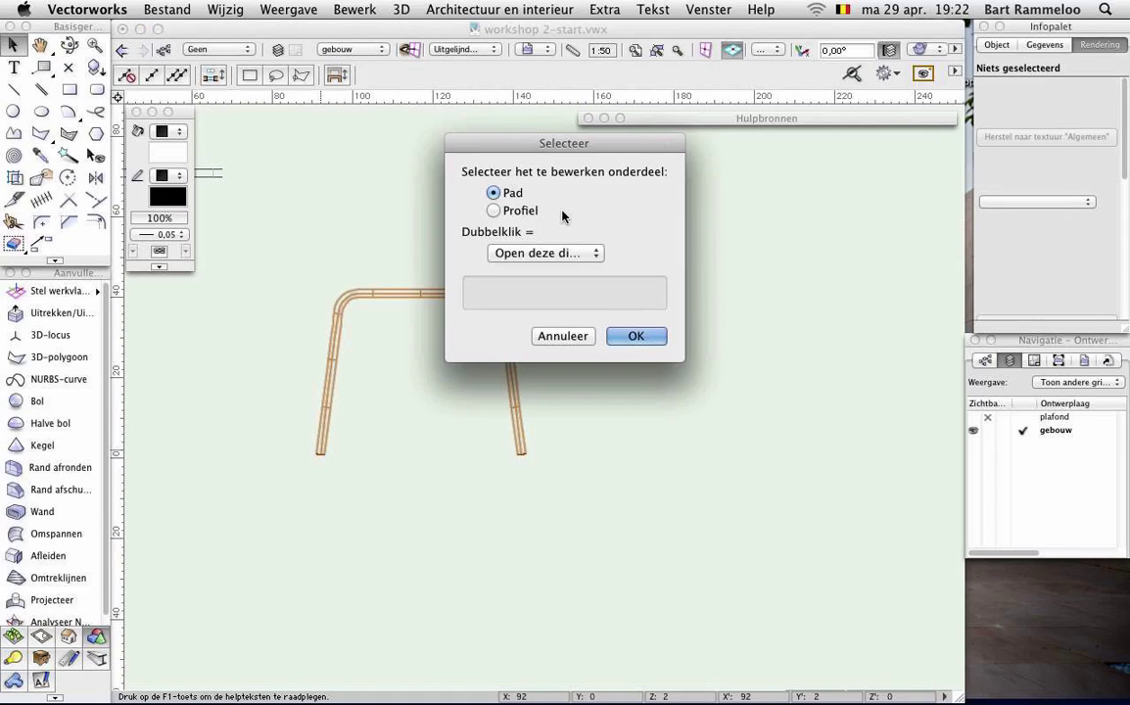
mouse_move(519, 211)
click(534, 212)
click(634, 337)
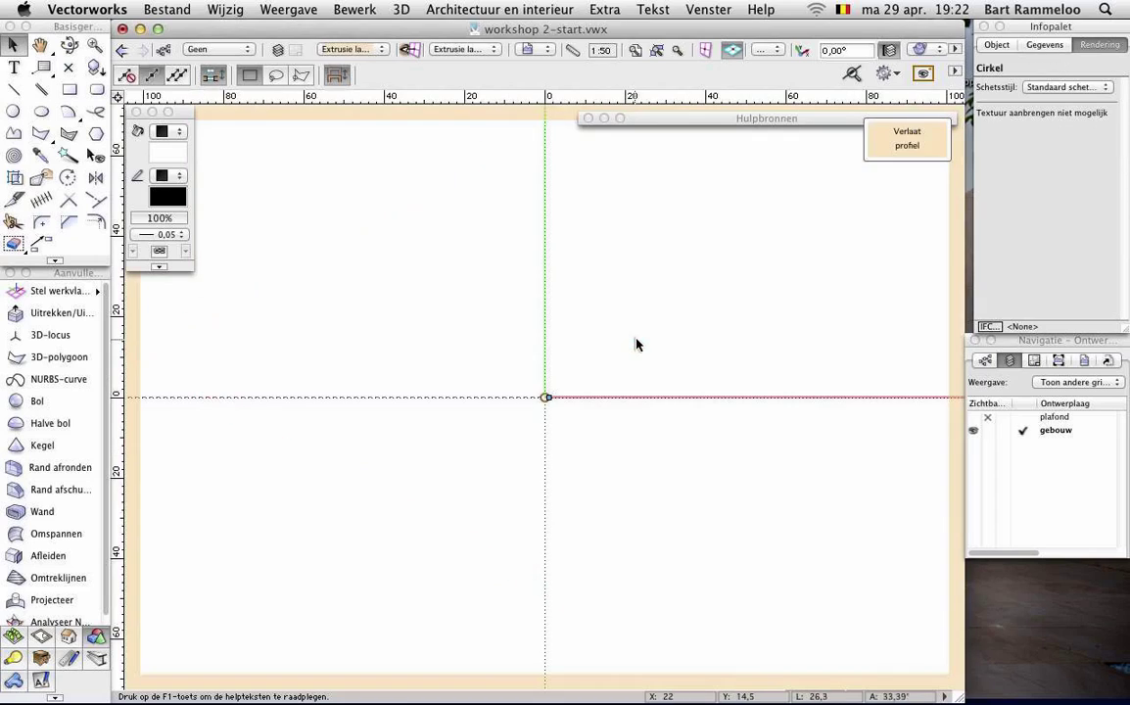
drag(545, 394, 547, 393)
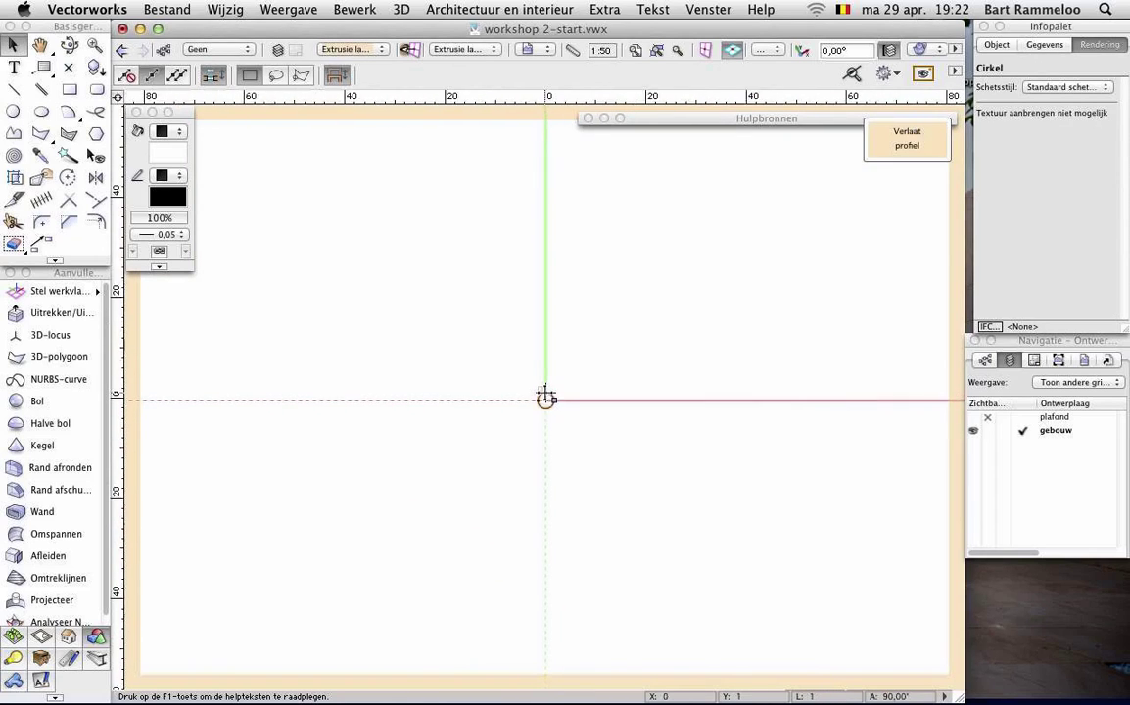
scroll(544, 397, up, 5)
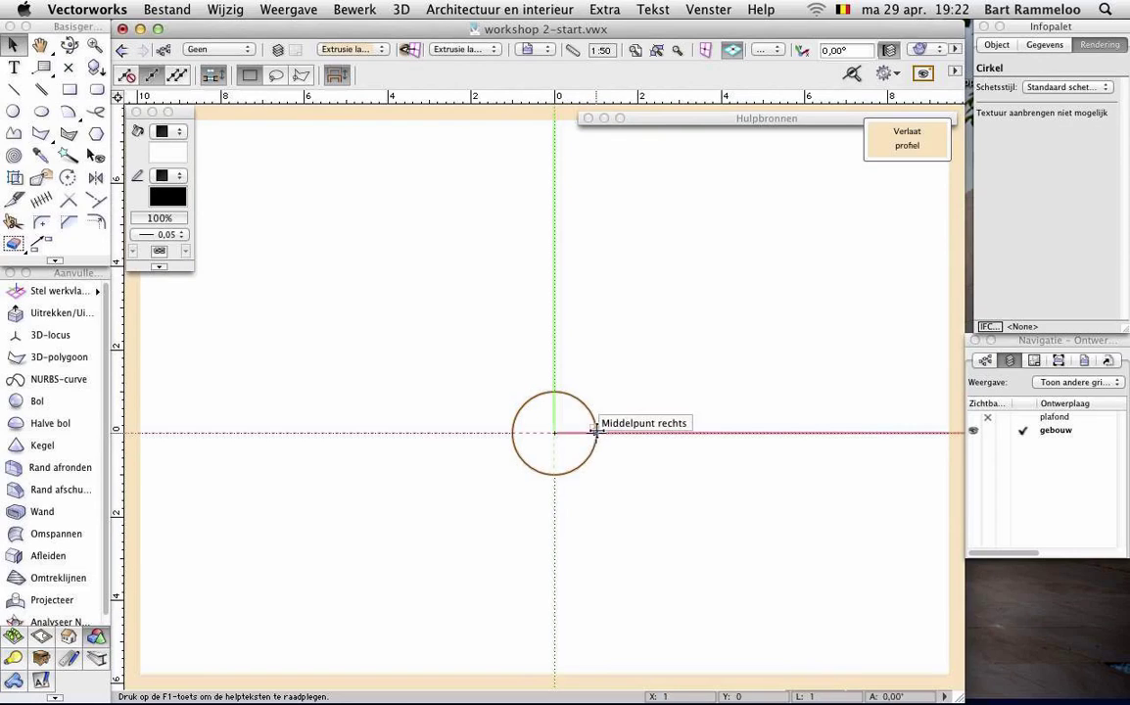
click(596, 433)
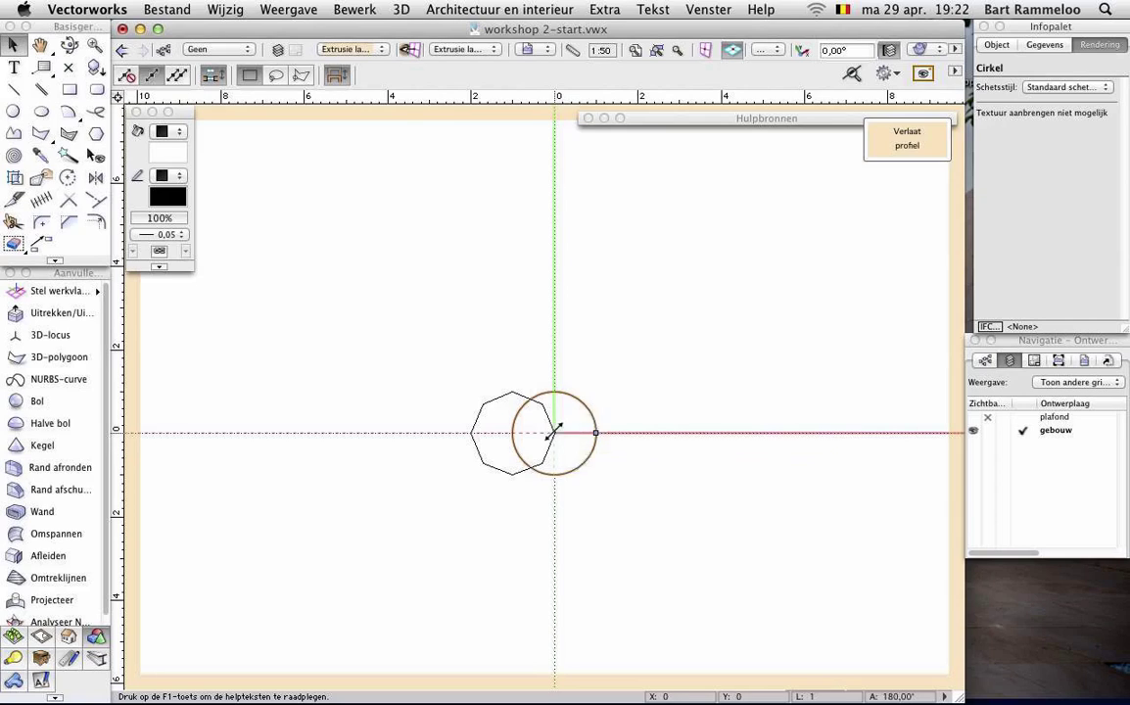
click(555, 432)
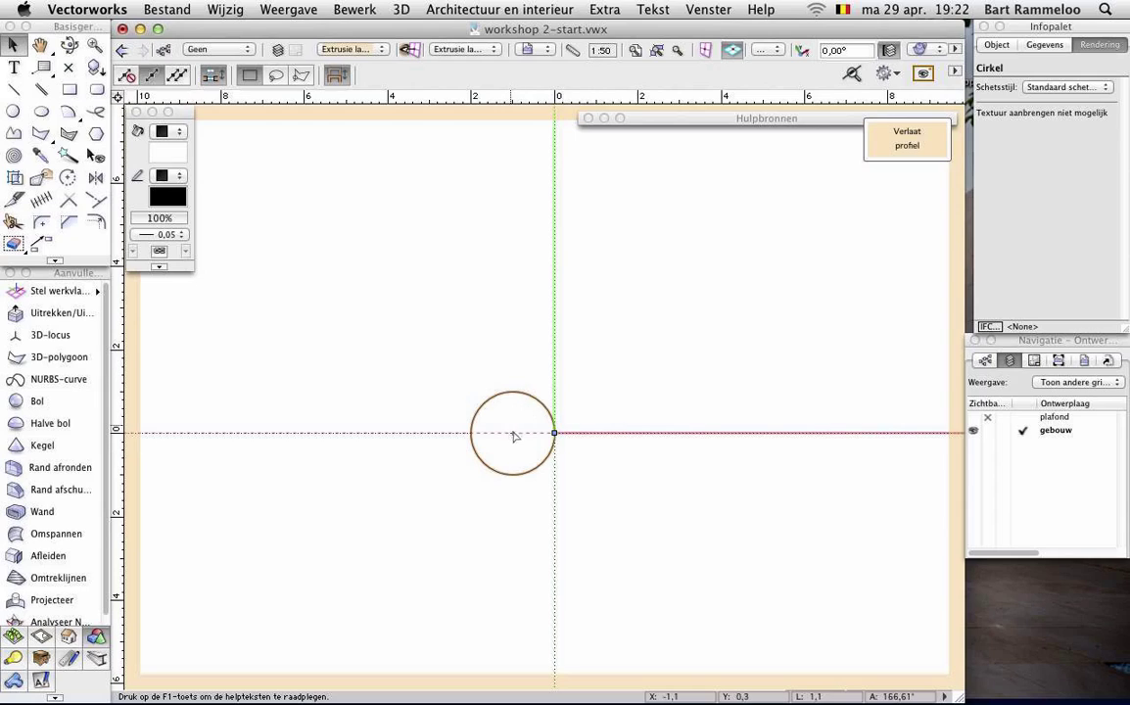
drag(514, 434, 555, 433)
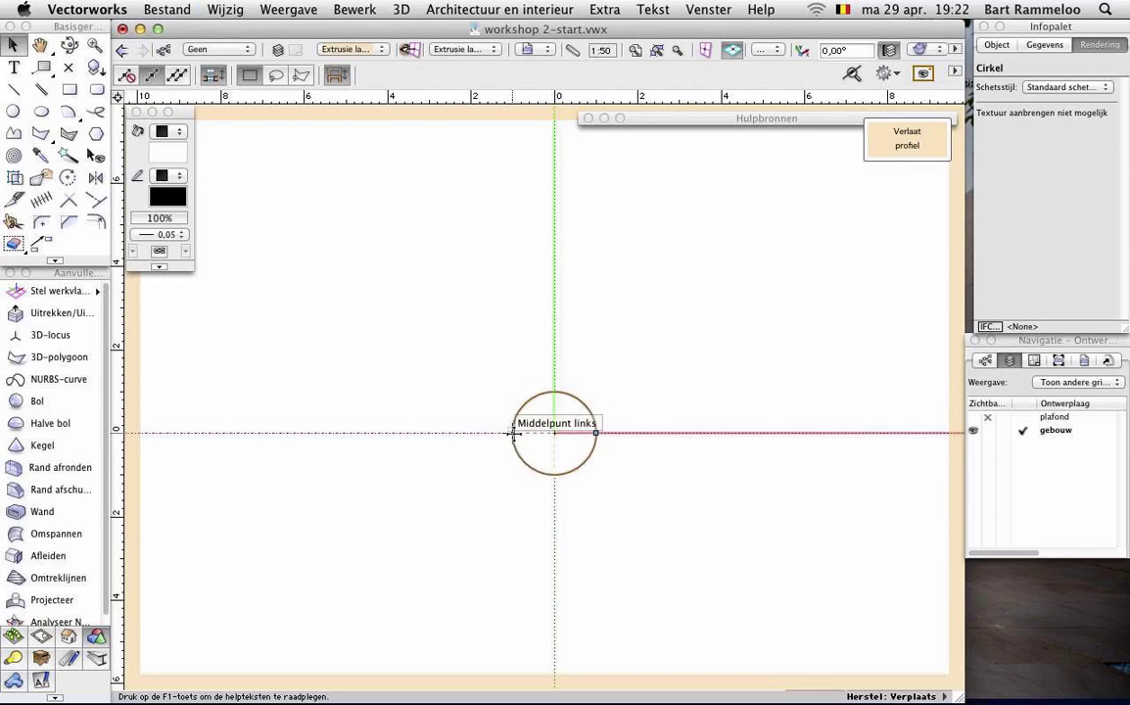
click(893, 140)
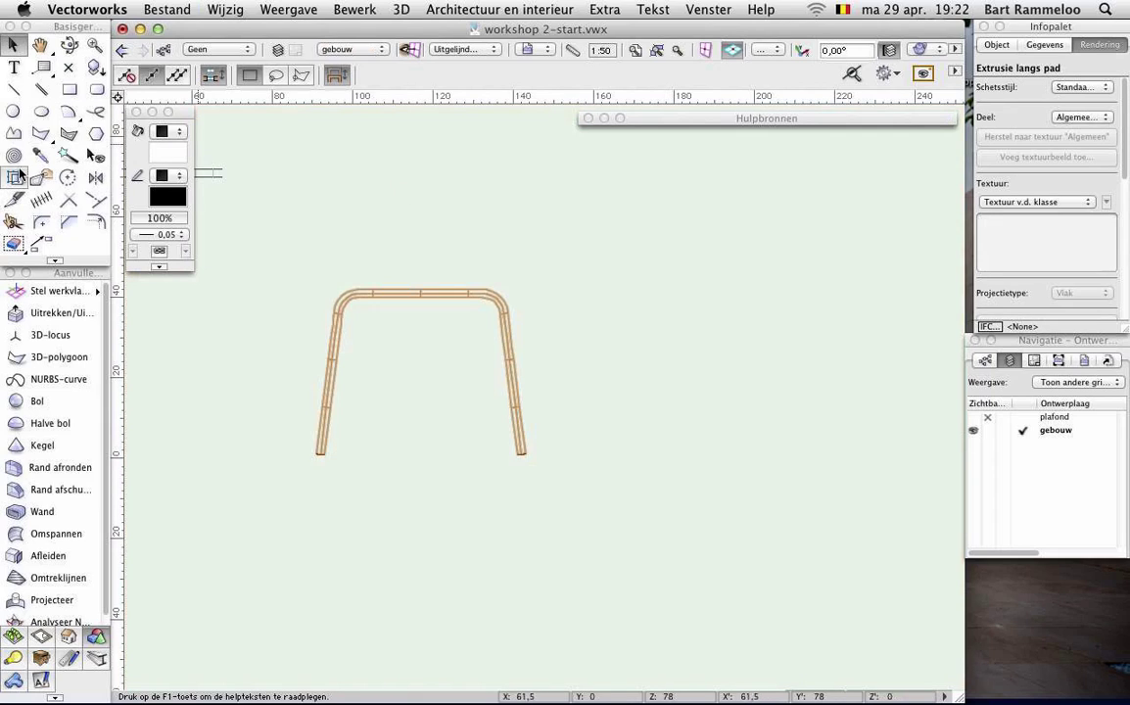
- Draw a 3D polygon beside the chair frame with two 40-unit segments, then finish it
click(76, 359)
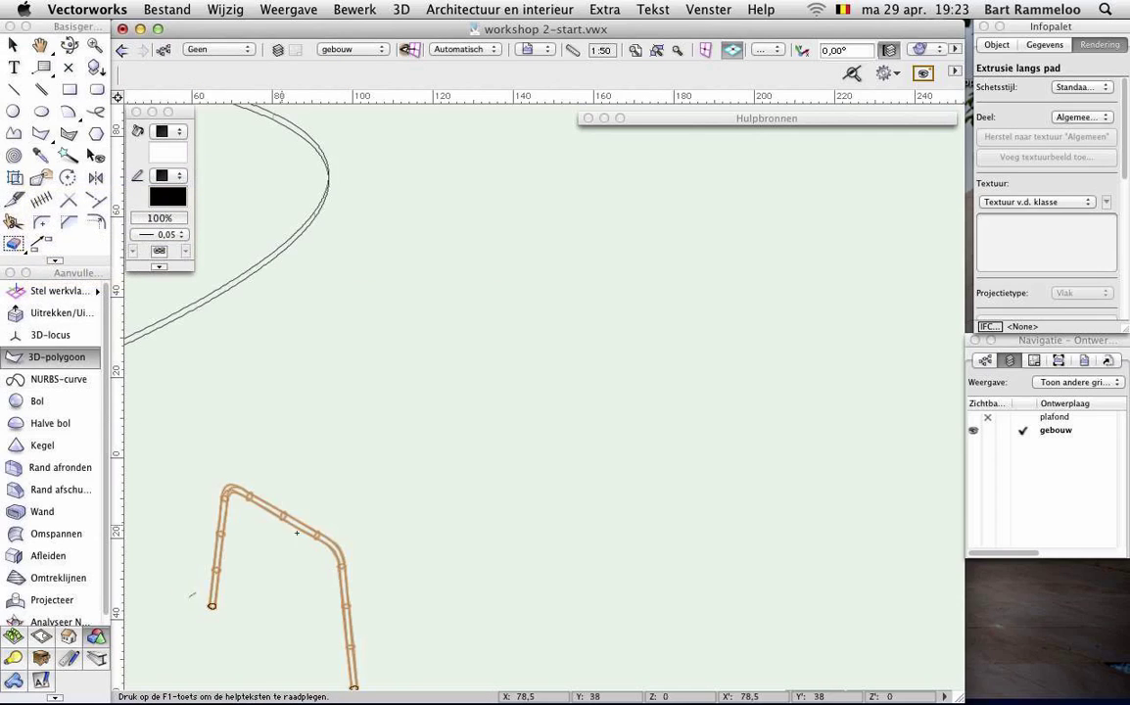
click(342, 468)
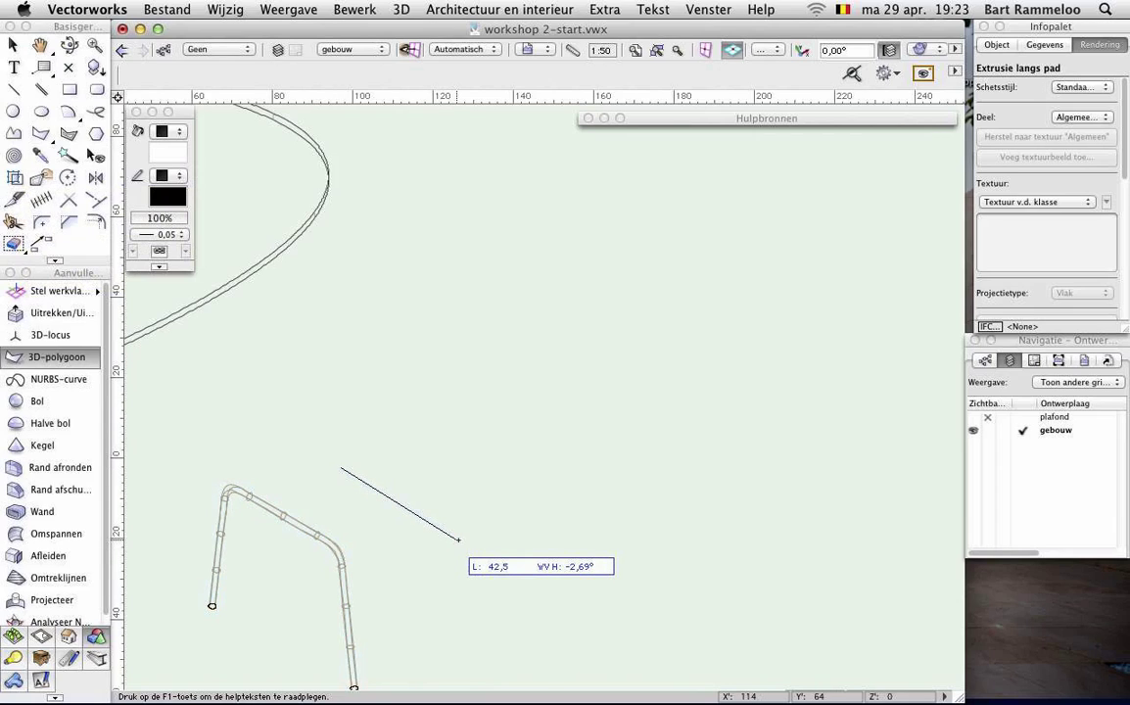
key(Tab)
text(40)
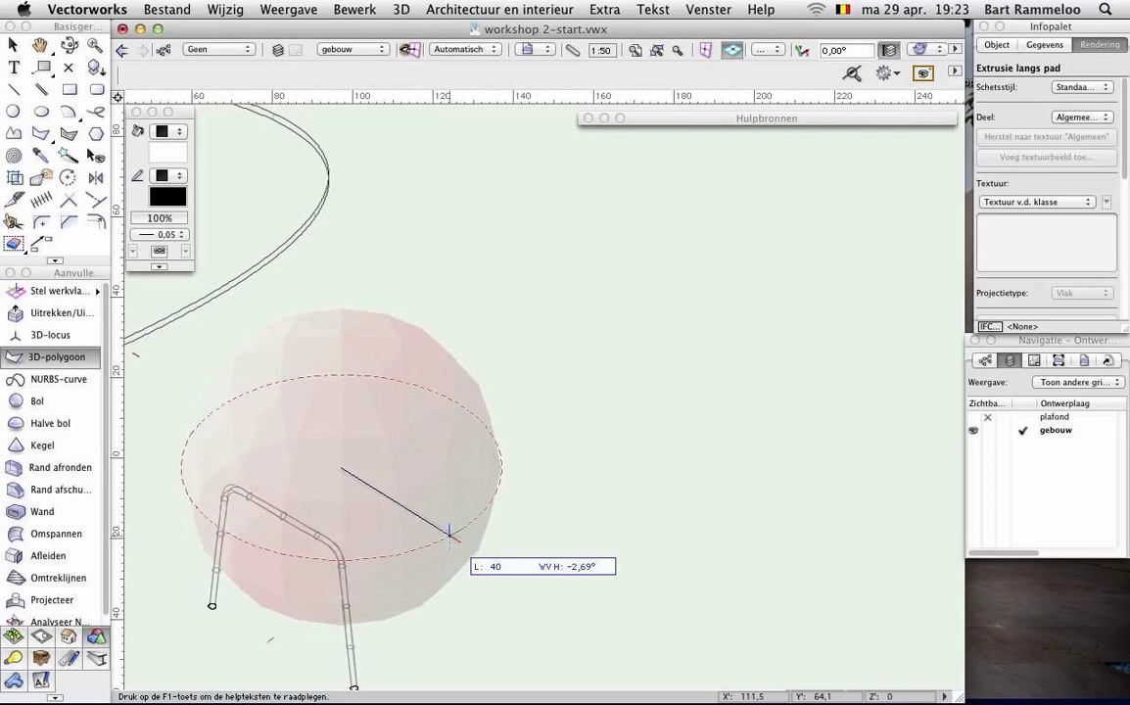
key(Return)
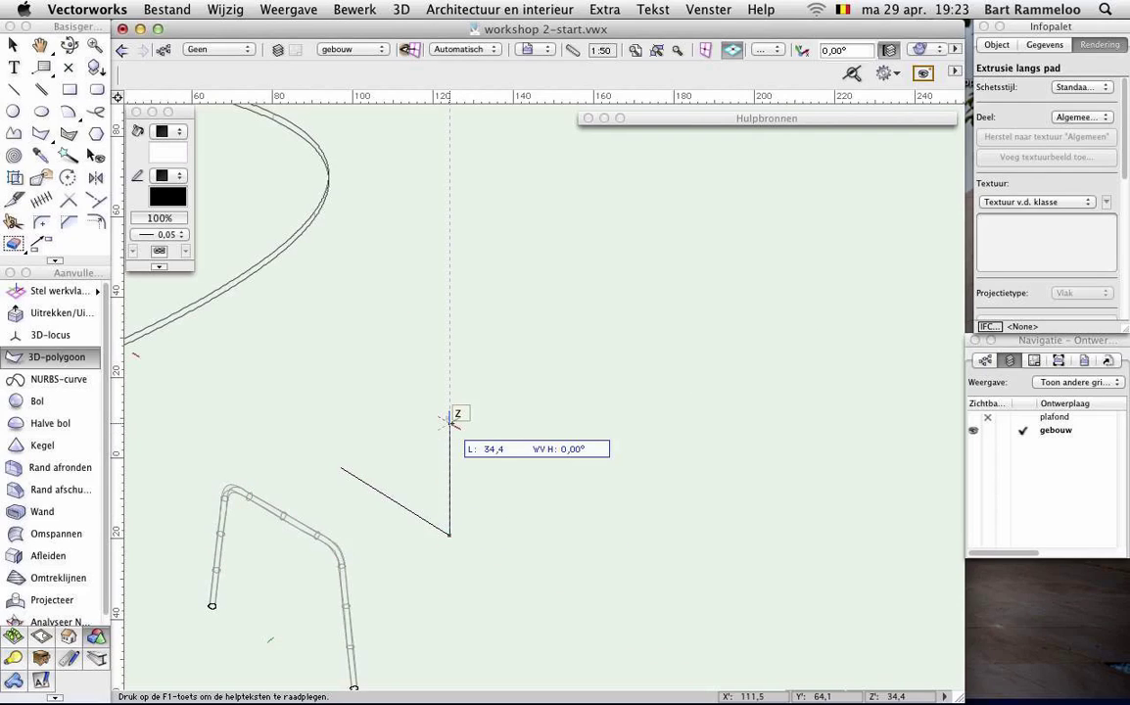
key(Tab)
text(40)
key(Return)
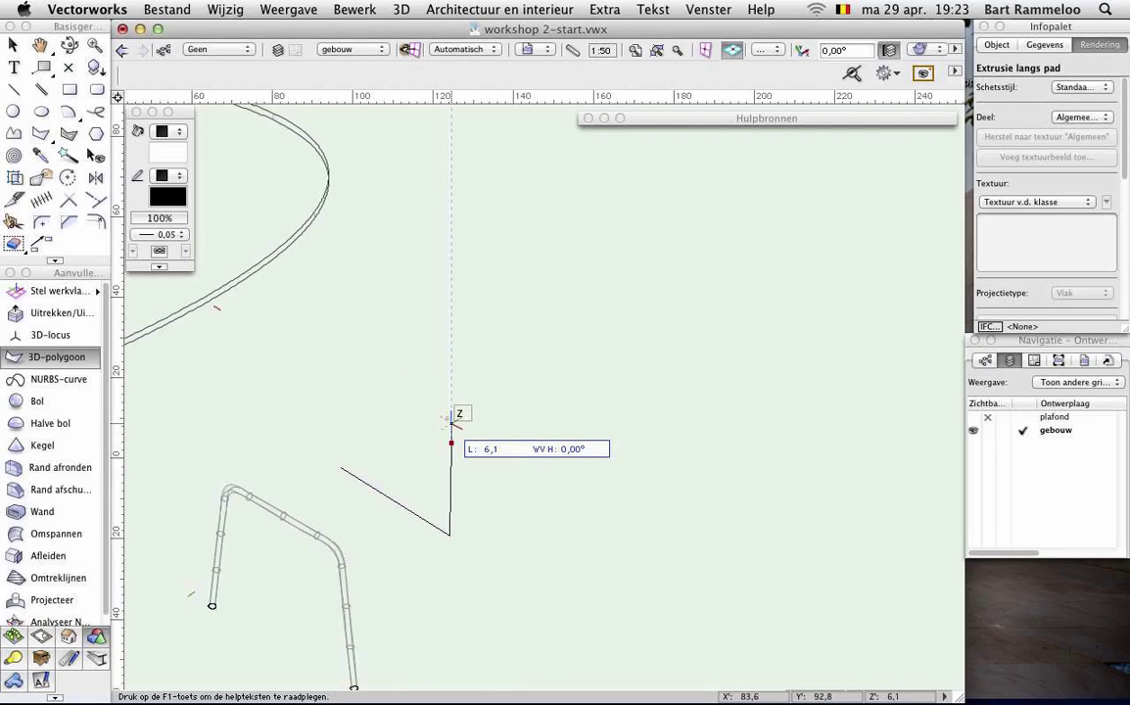
double_click(451, 439)
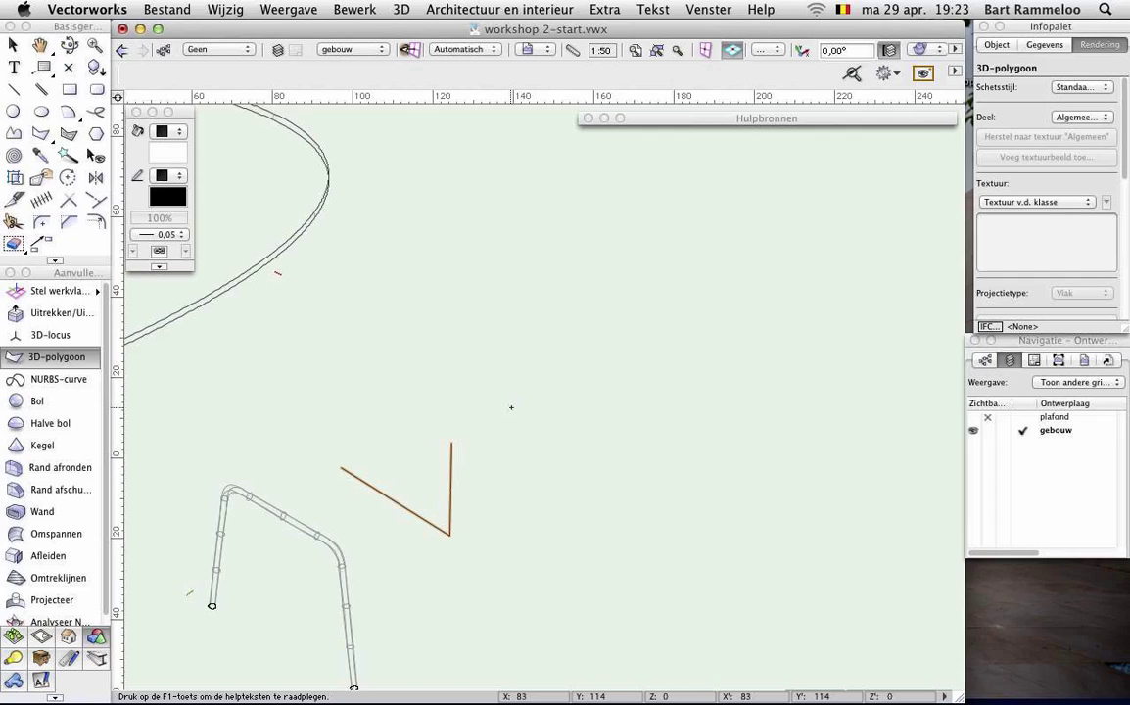
- Start a new 3D polygon right of the chair frame with a 40-unit horizontal segment
key(KP_2)
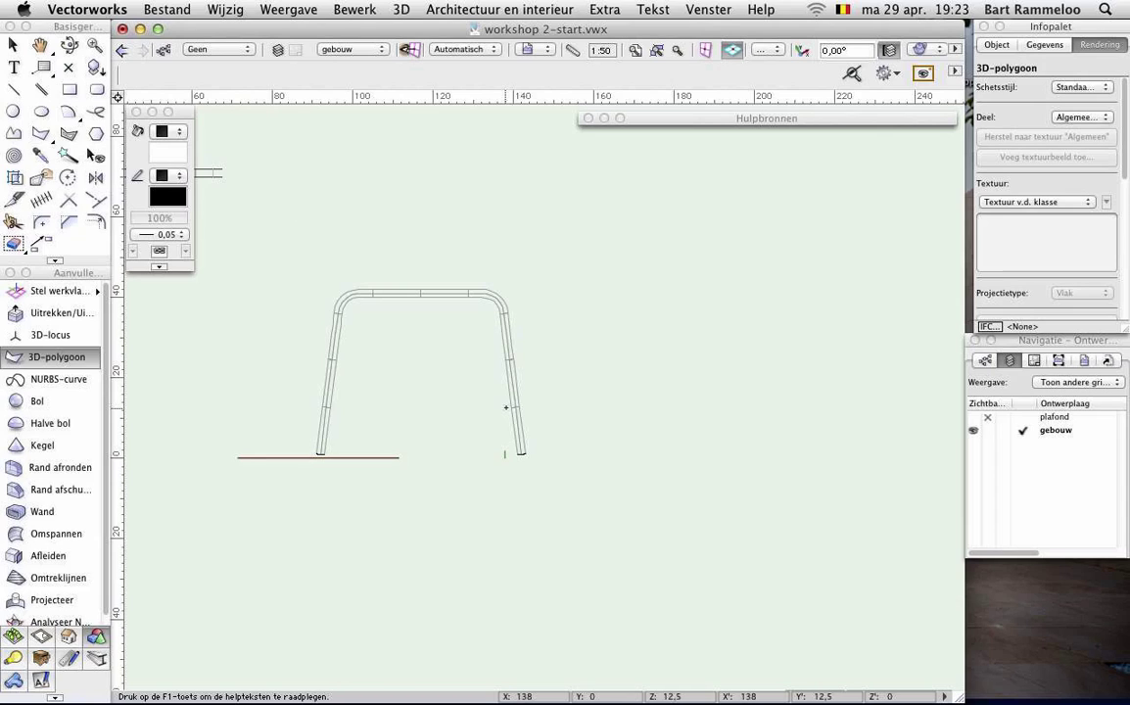
key(KP_0)
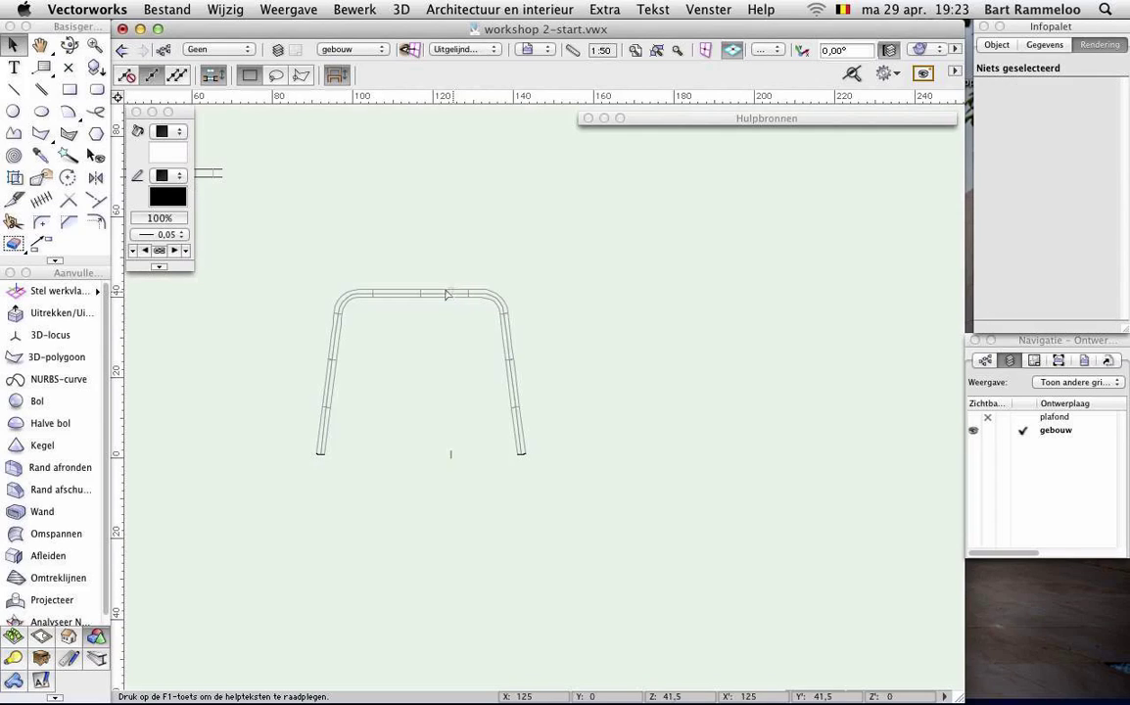
click(56, 356)
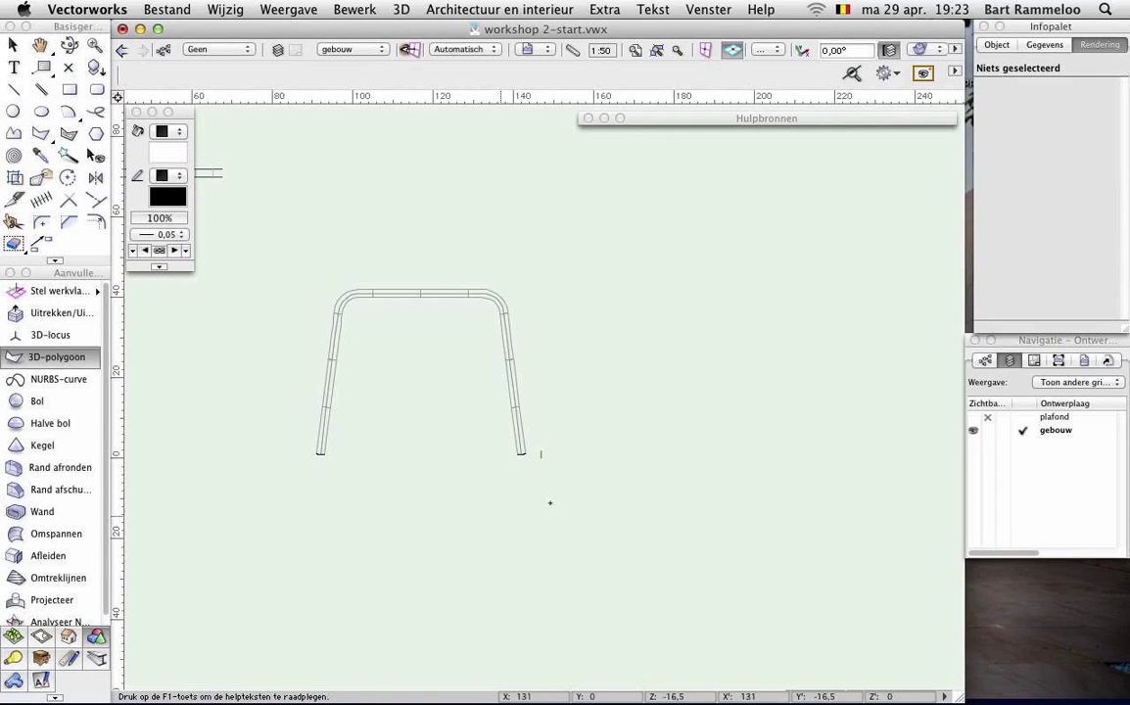
click(566, 456)
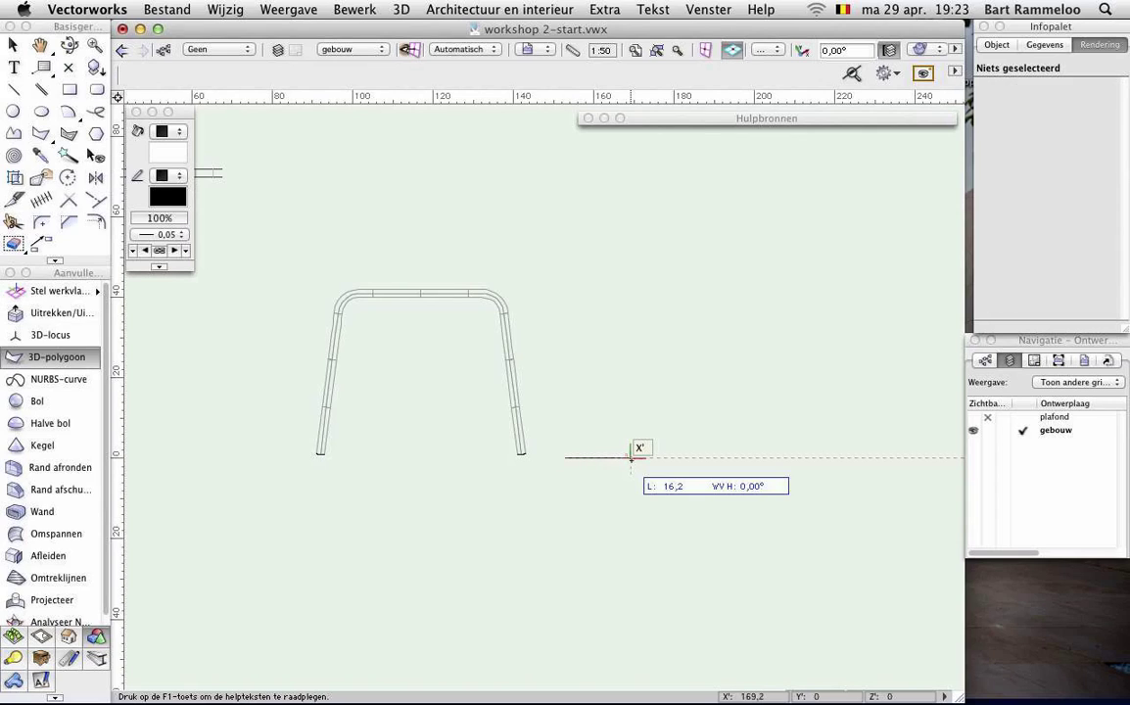
key(Tab)
text(40)
key(Return)
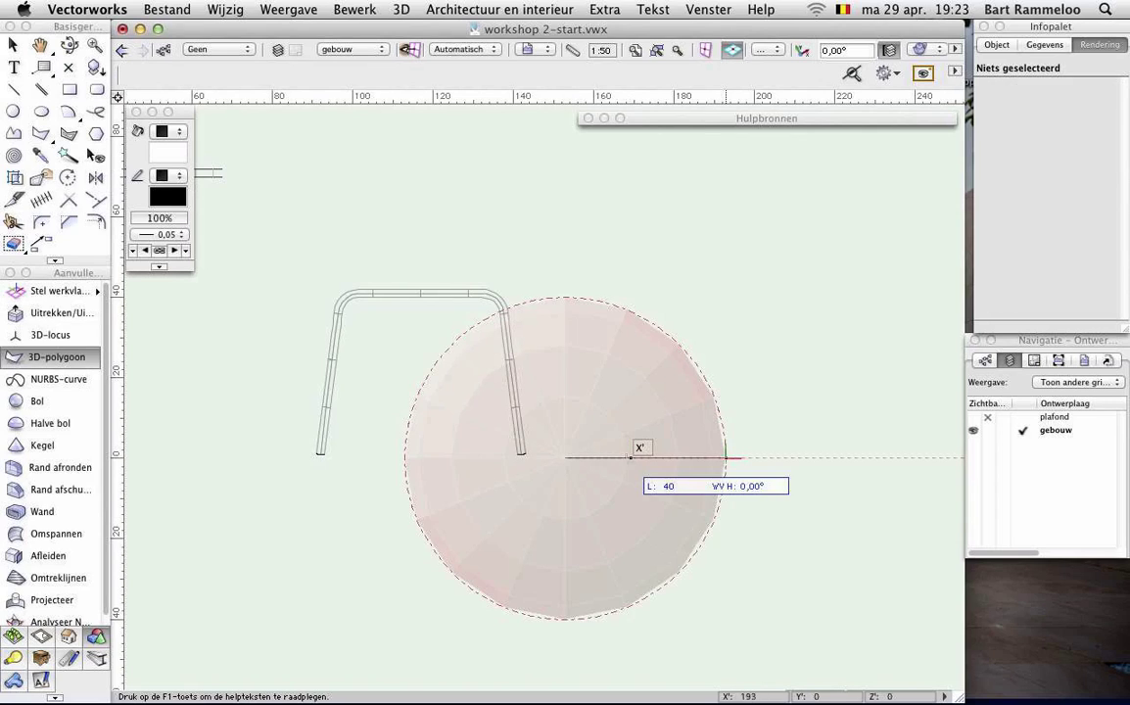
- Add a 40-unit vertical segment to complete the L, then view it in isometric
click(726, 457)
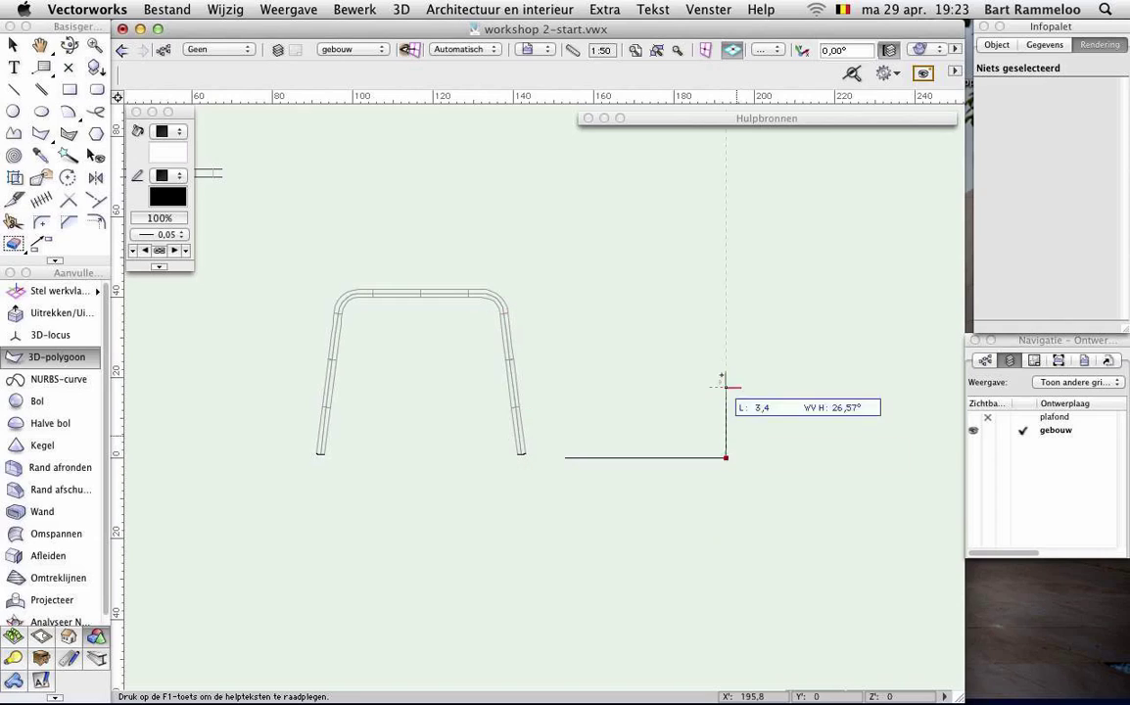
key(Tab)
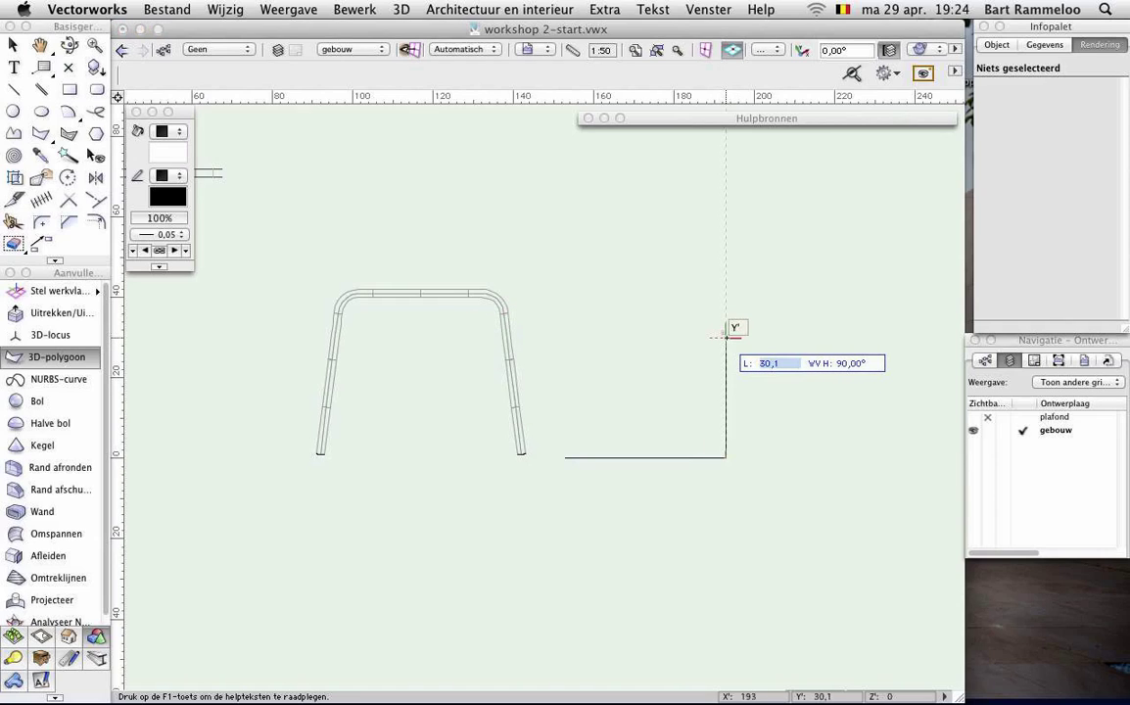
text(40)
key(Return)
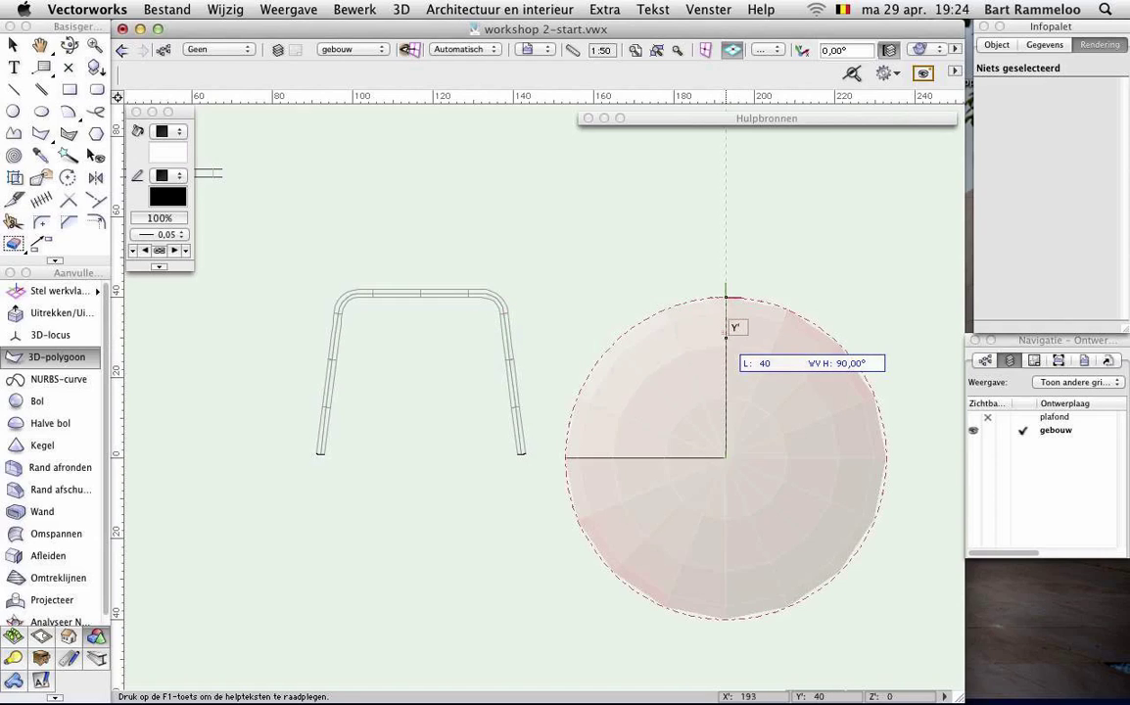
double_click(726, 297)
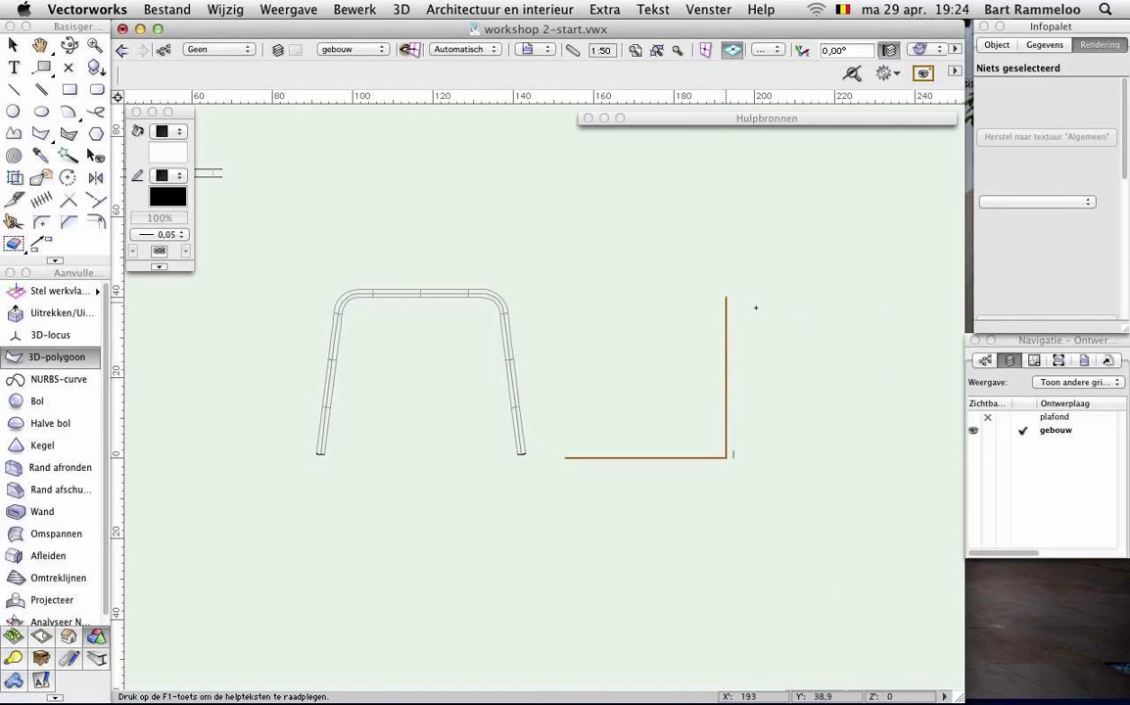
key(3)
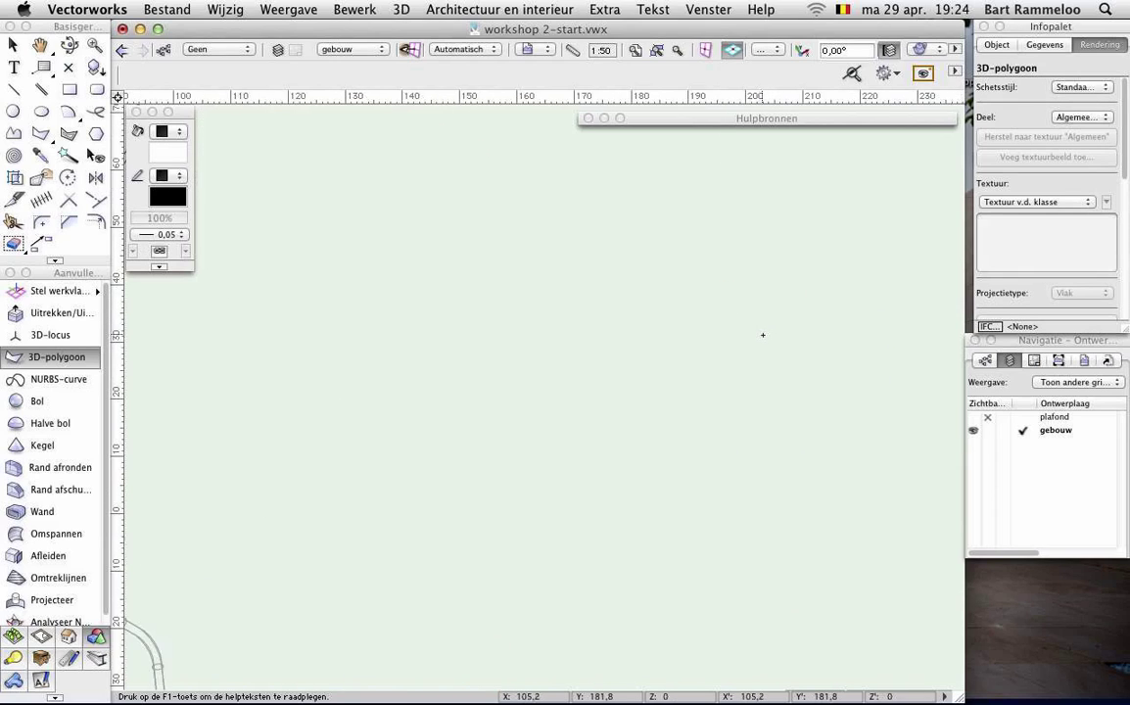
- In front view, shift the upright leg's top vertex about 5 units outward with Reshape
key(2)
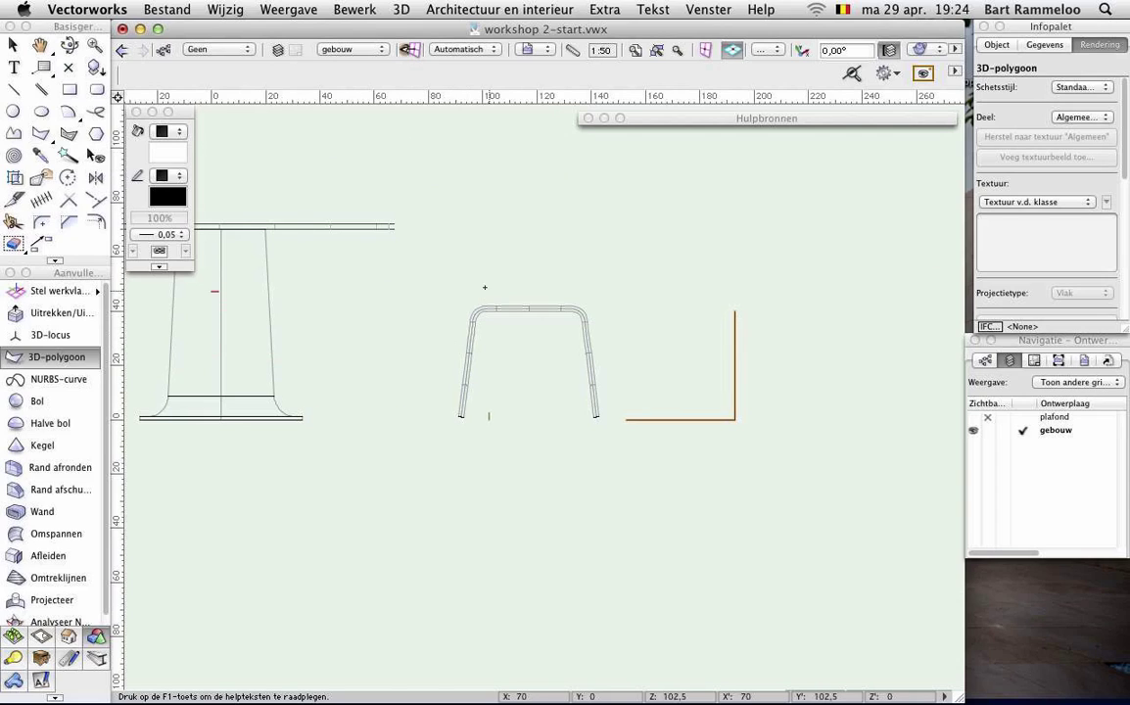
click(52, 178)
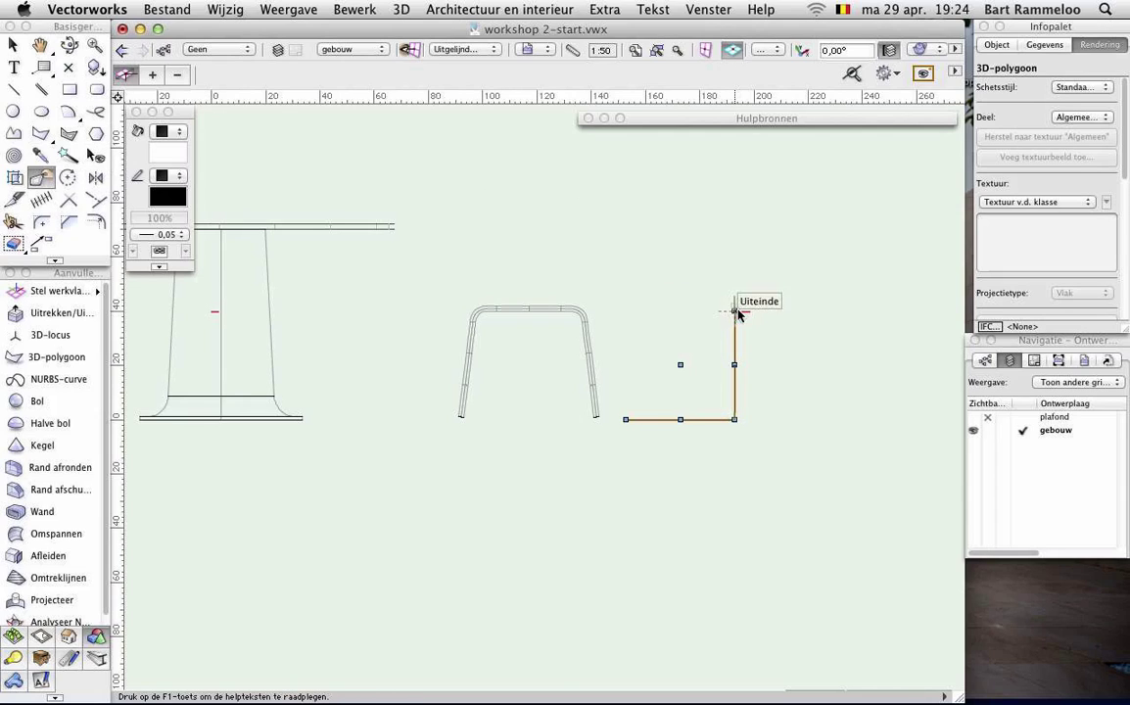
click(735, 311)
text(5)
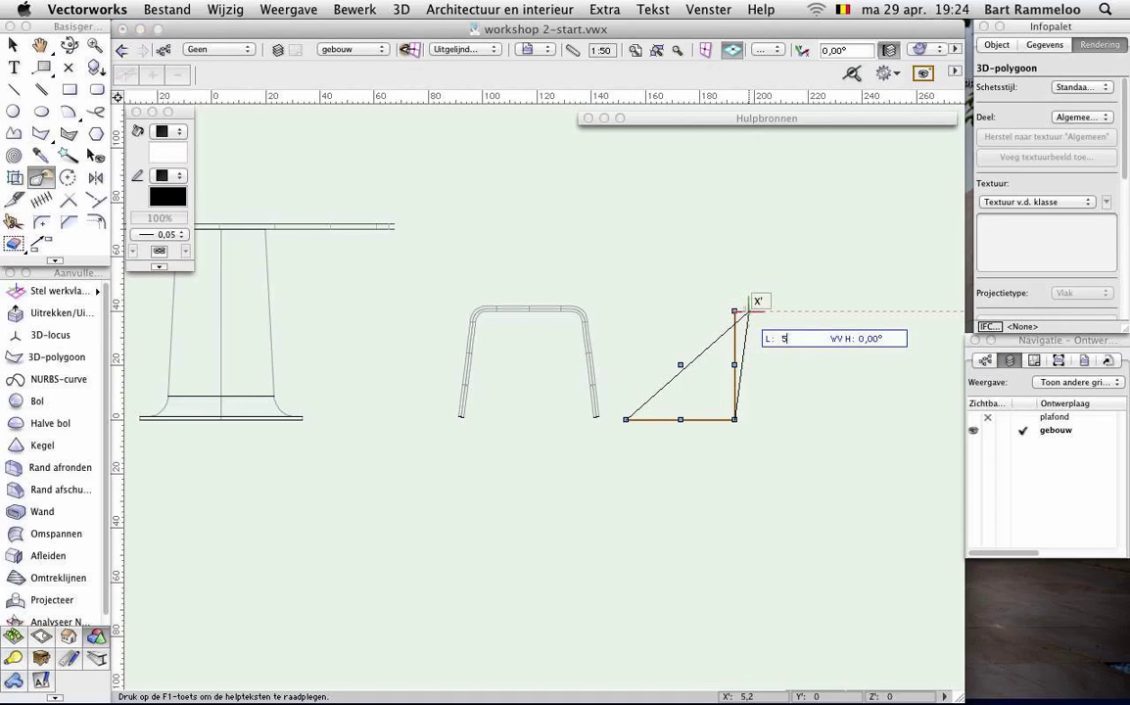
double_click(749, 313)
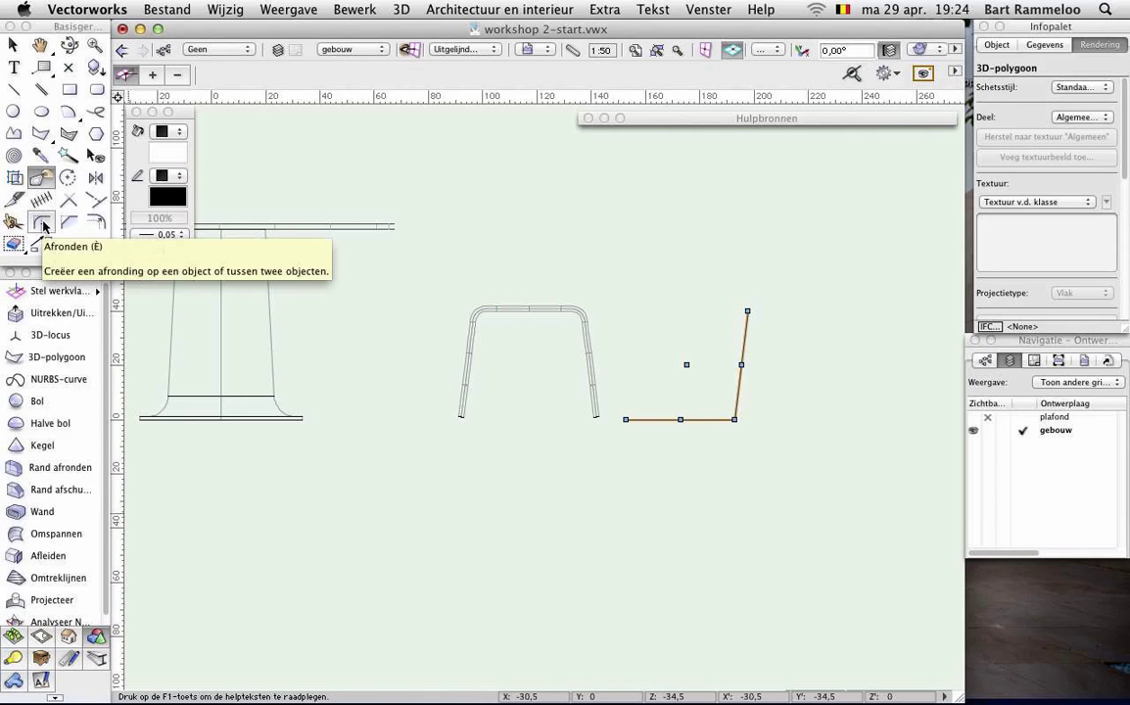
- Try a radius-5 fillet on the polygon's corner, undo it, and switch to Top view
click(42, 224)
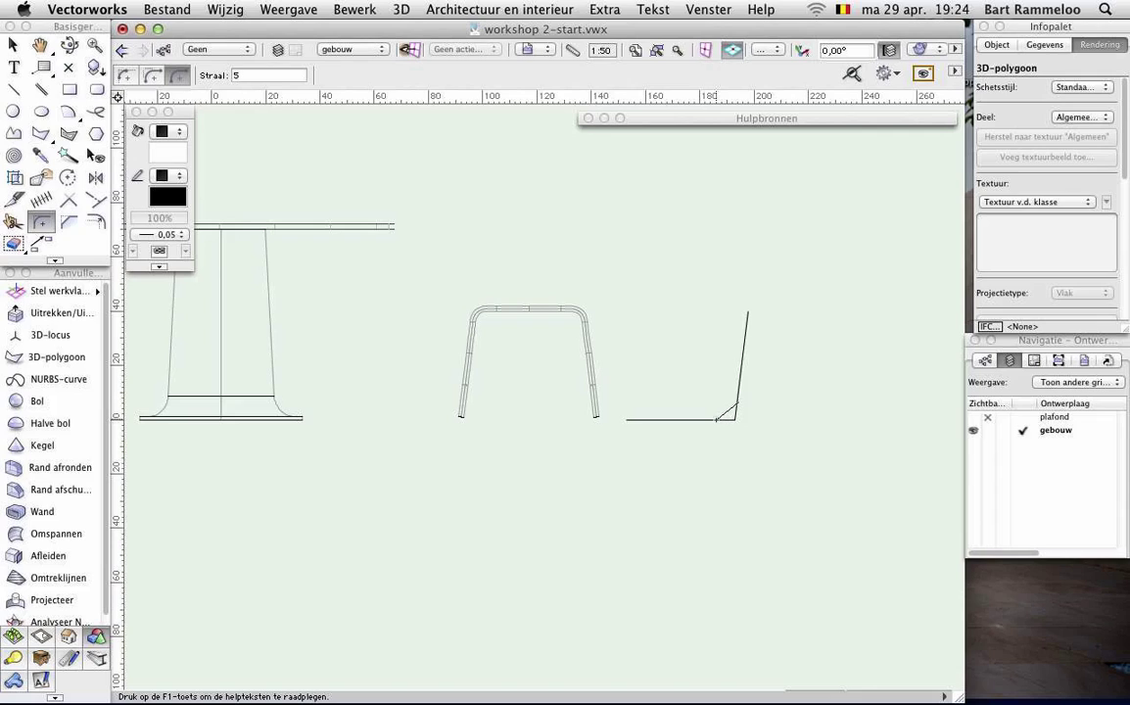
click(716, 418)
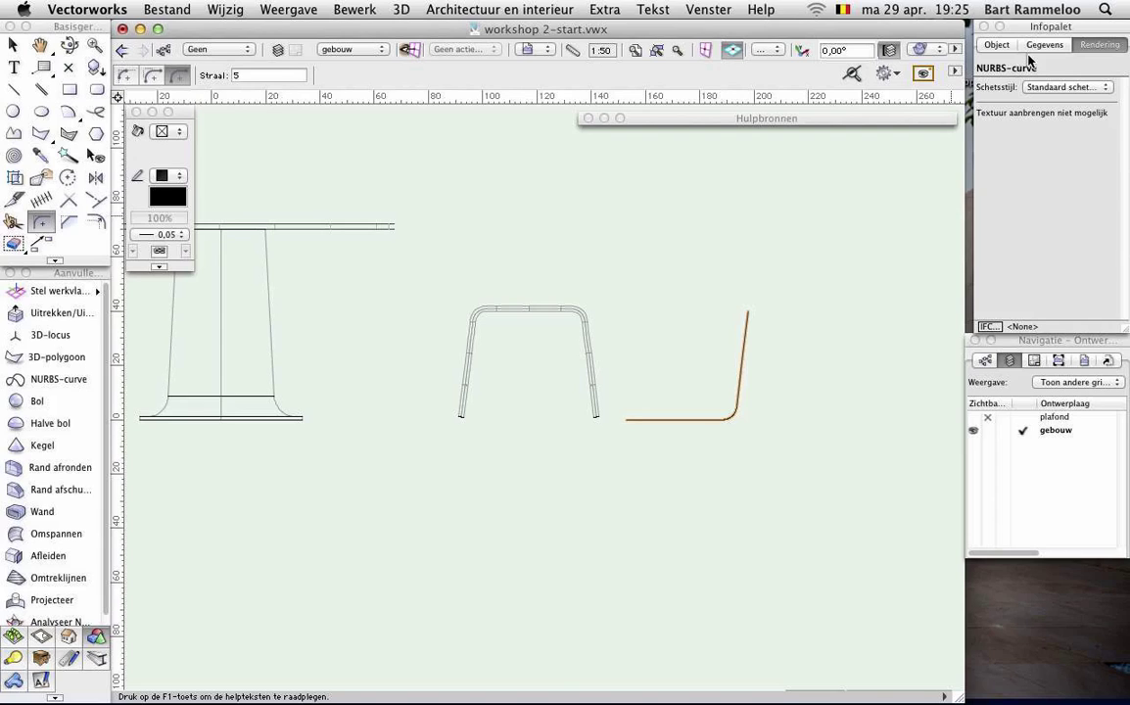
key(super+z)
key(super+5)
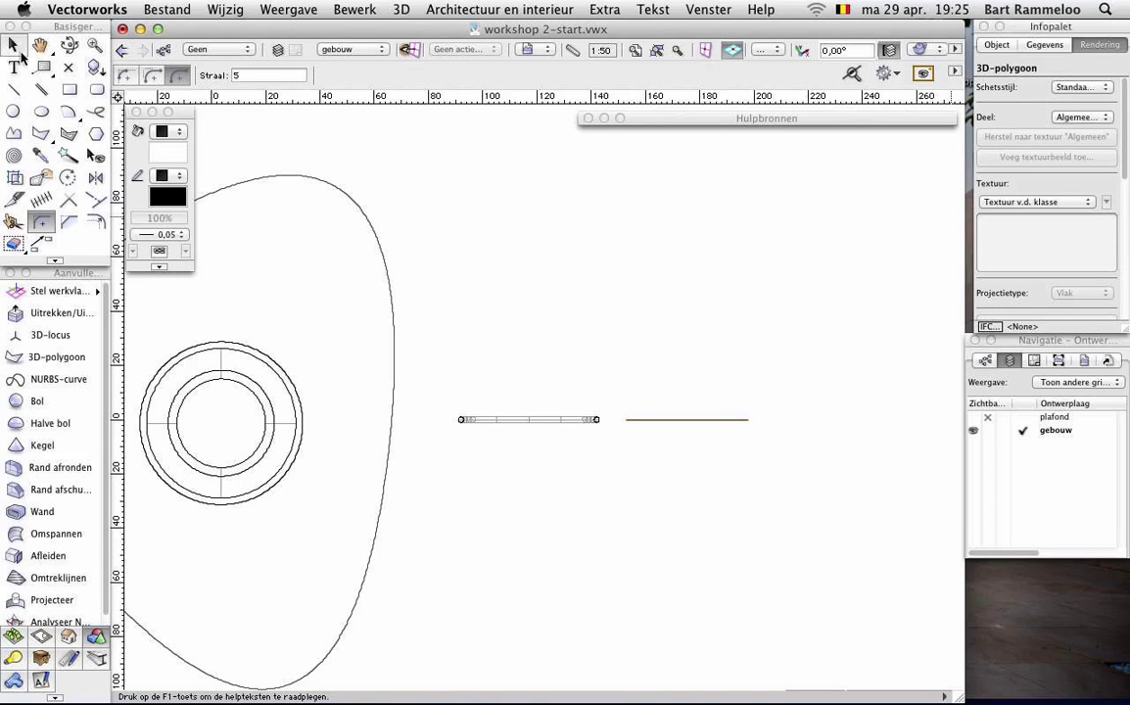
- In plan, move the polygon's floor-end vertex 10 units down with Reshape
click(42, 177)
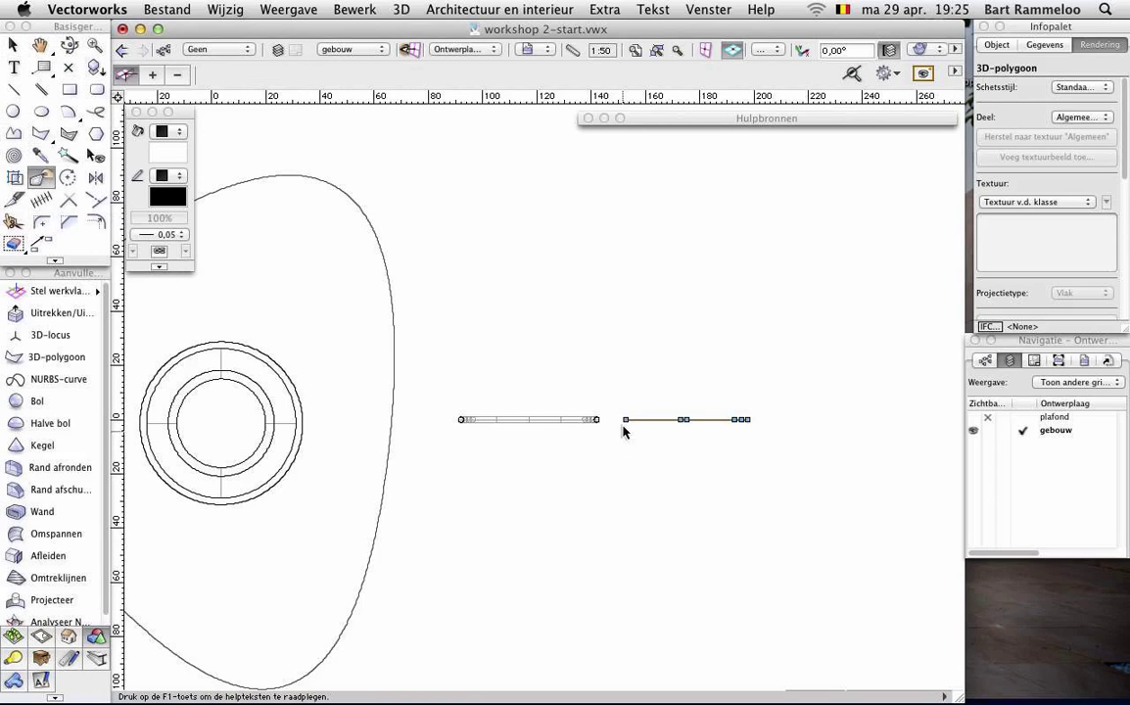
drag(625, 420, 628, 452)
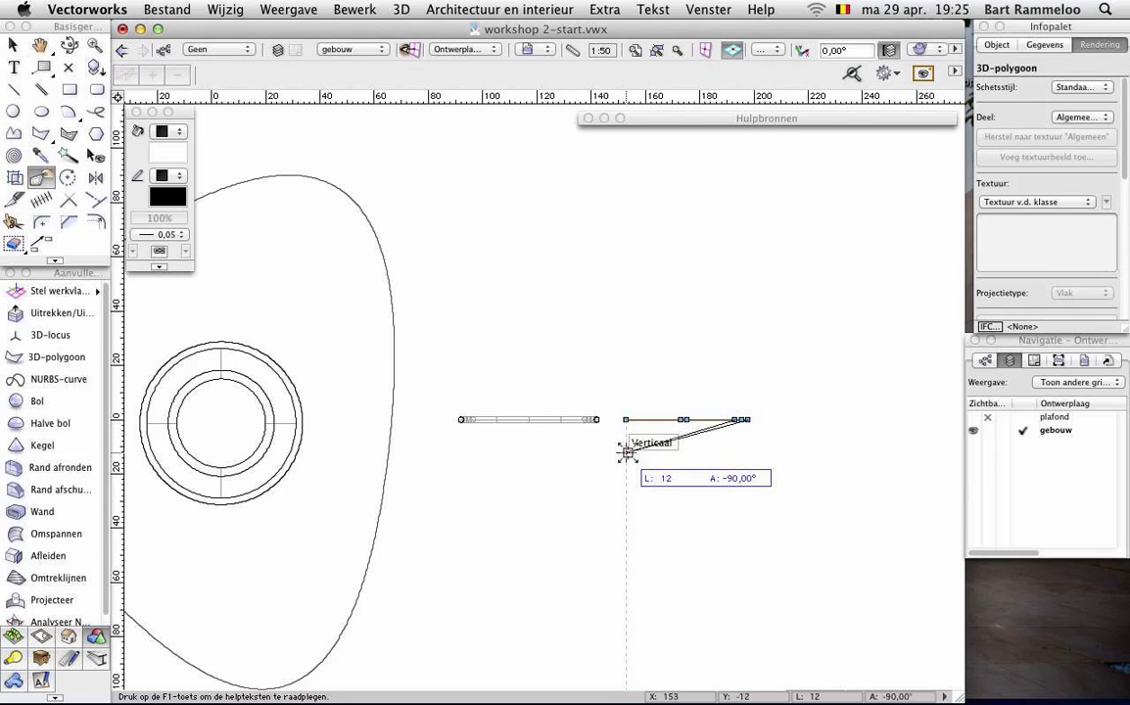
key(Tab)
text(10)
key(Return)
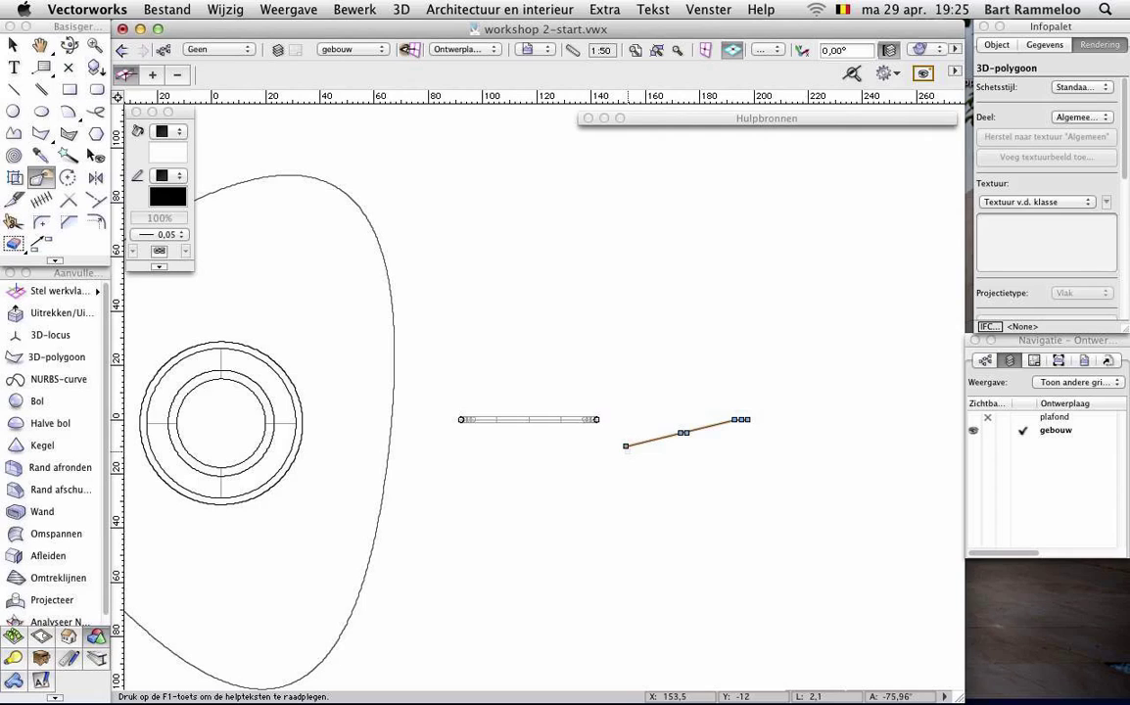
- In front view, fillet the bottom corner with radius 5, then view it in isometric
key(2)
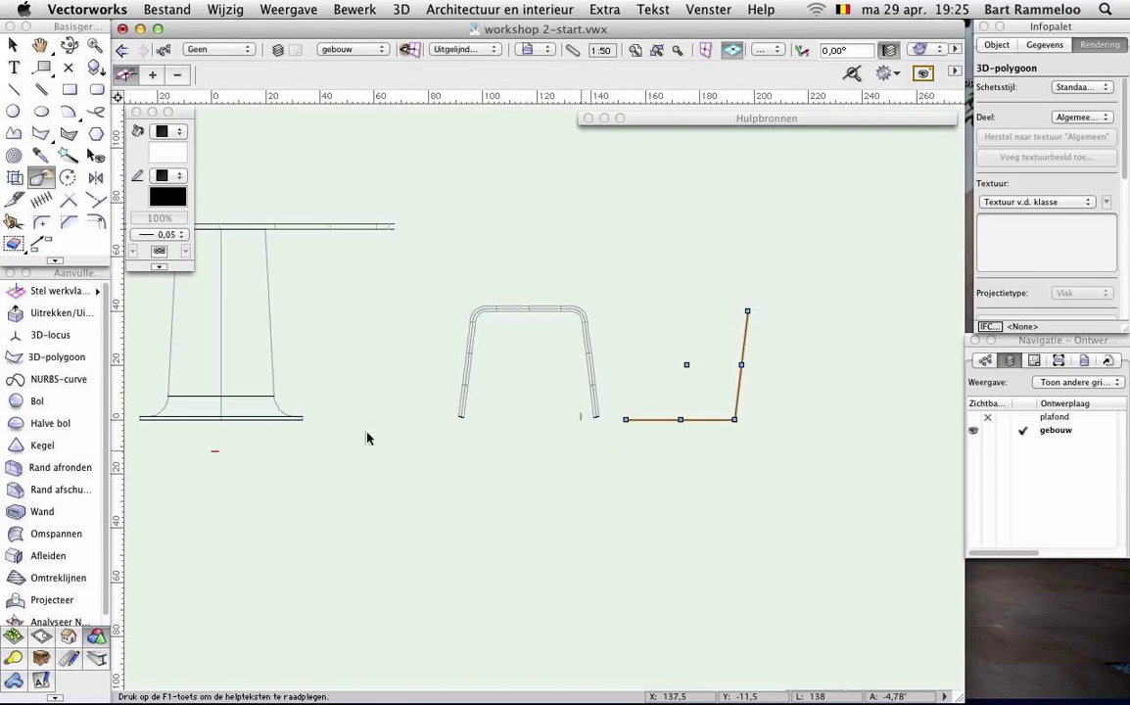
click(40, 221)
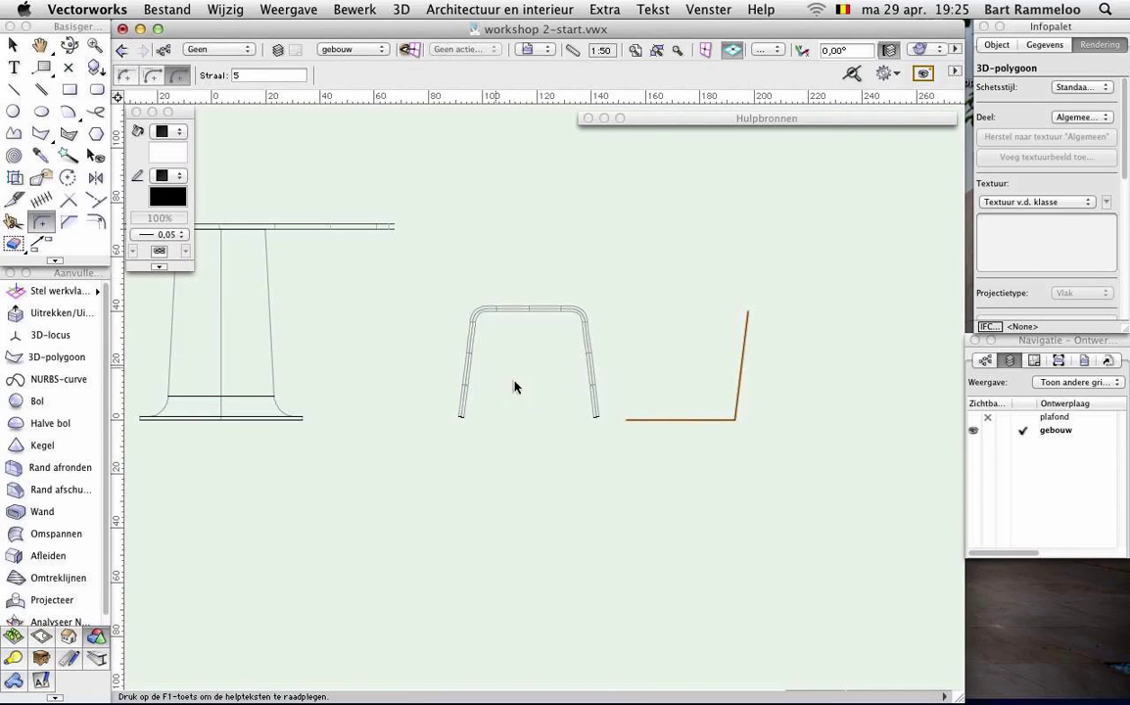
click(731, 416)
key(1)
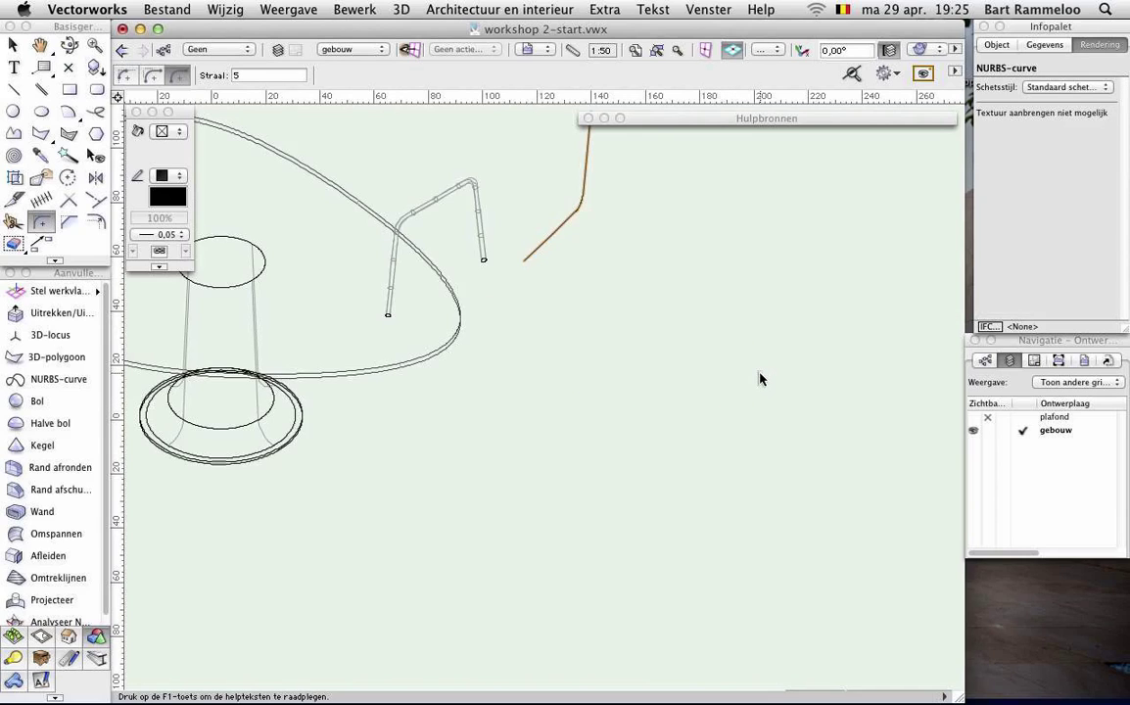
scroll(655, 333, down, 3)
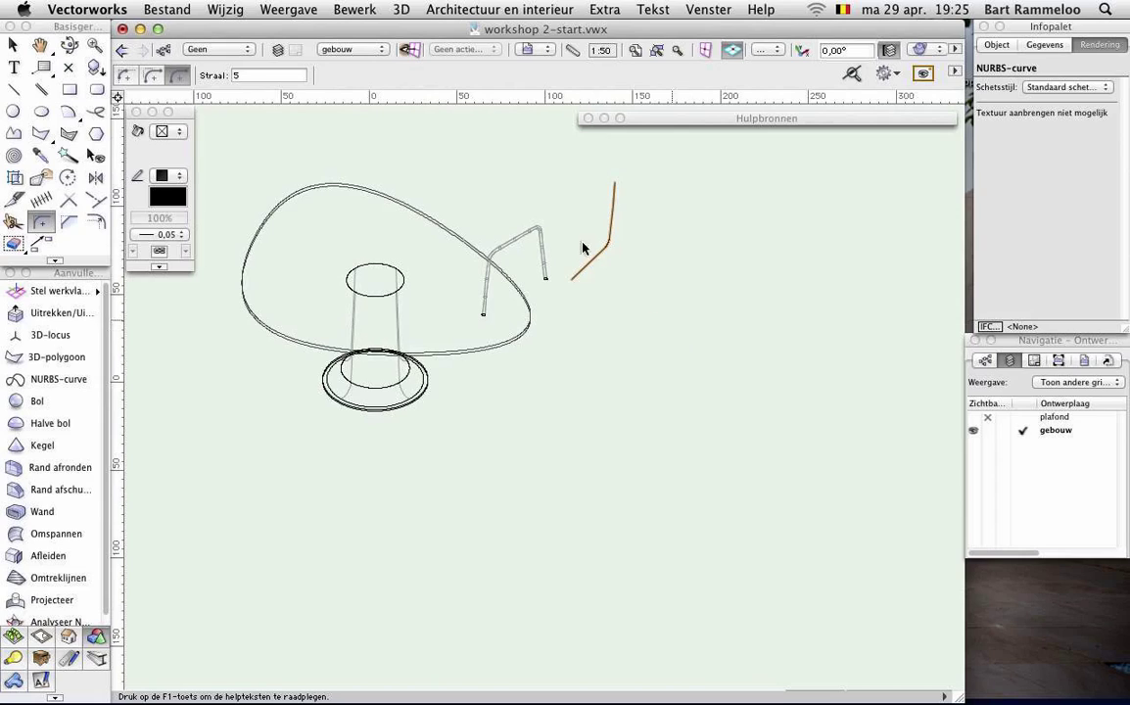
- Duplicate the seat-and-back profile curve with a 30, 30 offset and place the copy beside the original
click(96, 177)
scroll(535, 208, up, 2)
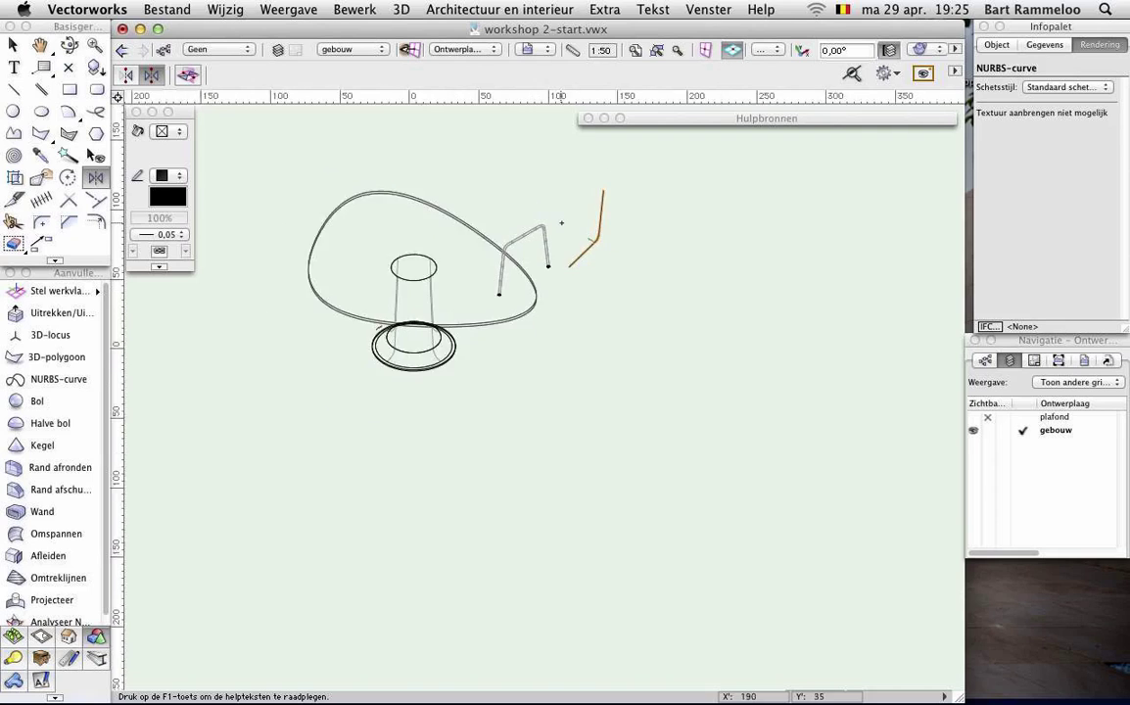
scroll(562, 224, up, 2)
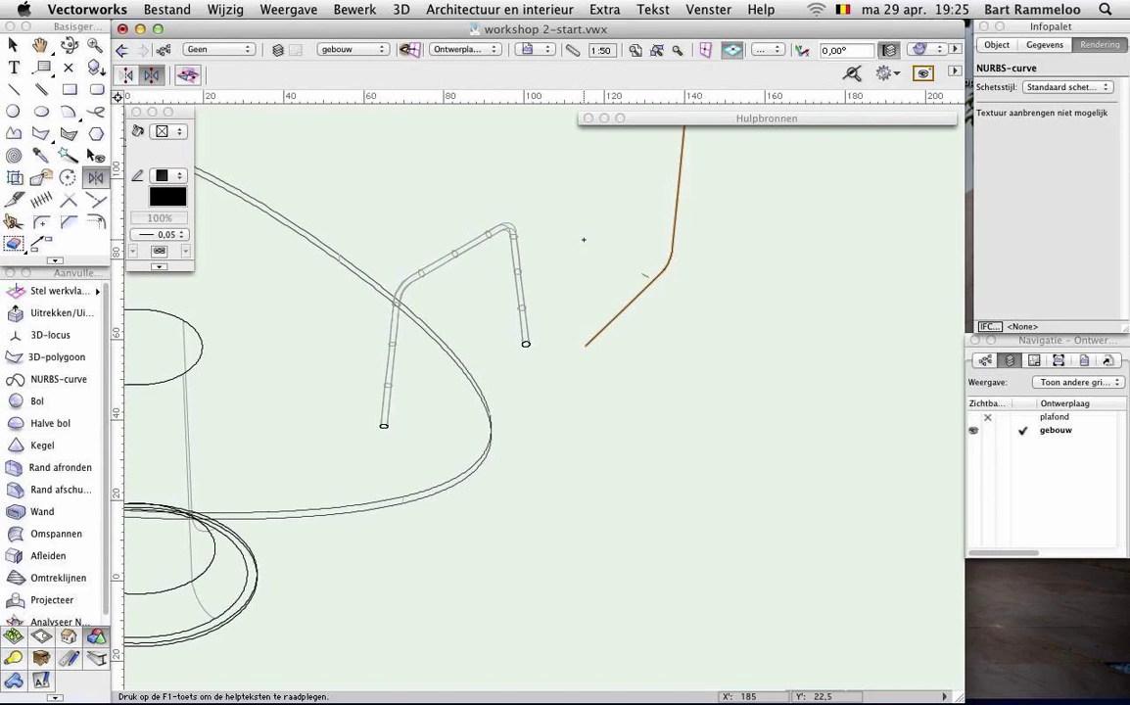
drag(582, 242, 551, 284)
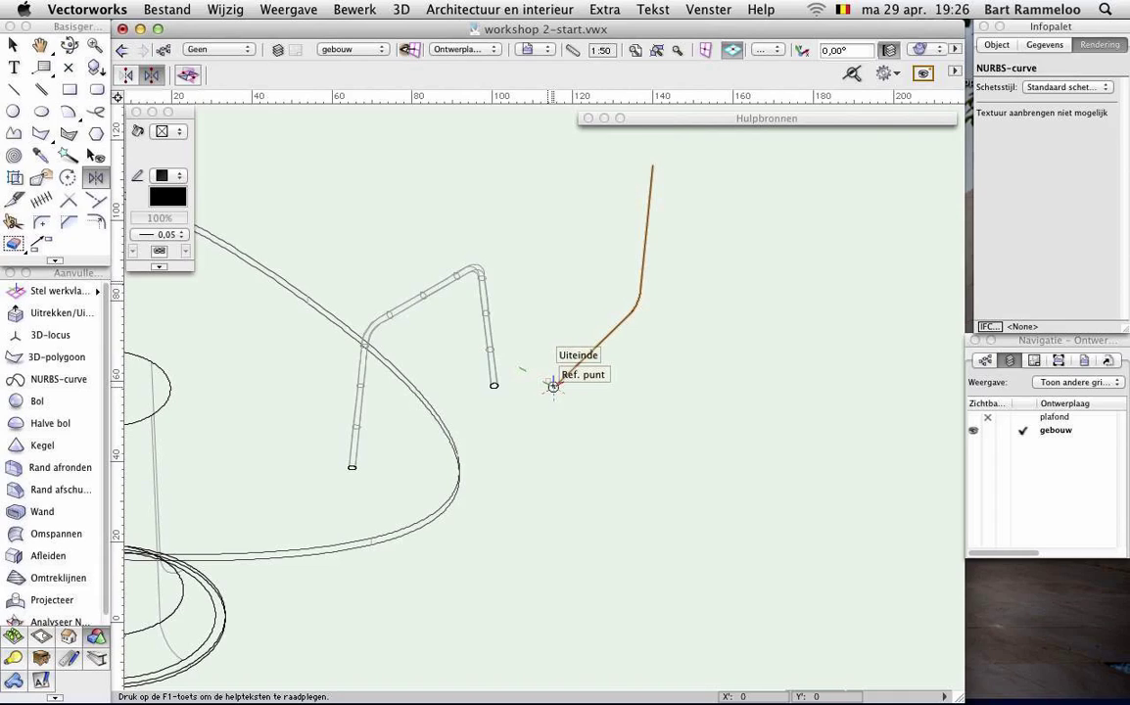
click(553, 386)
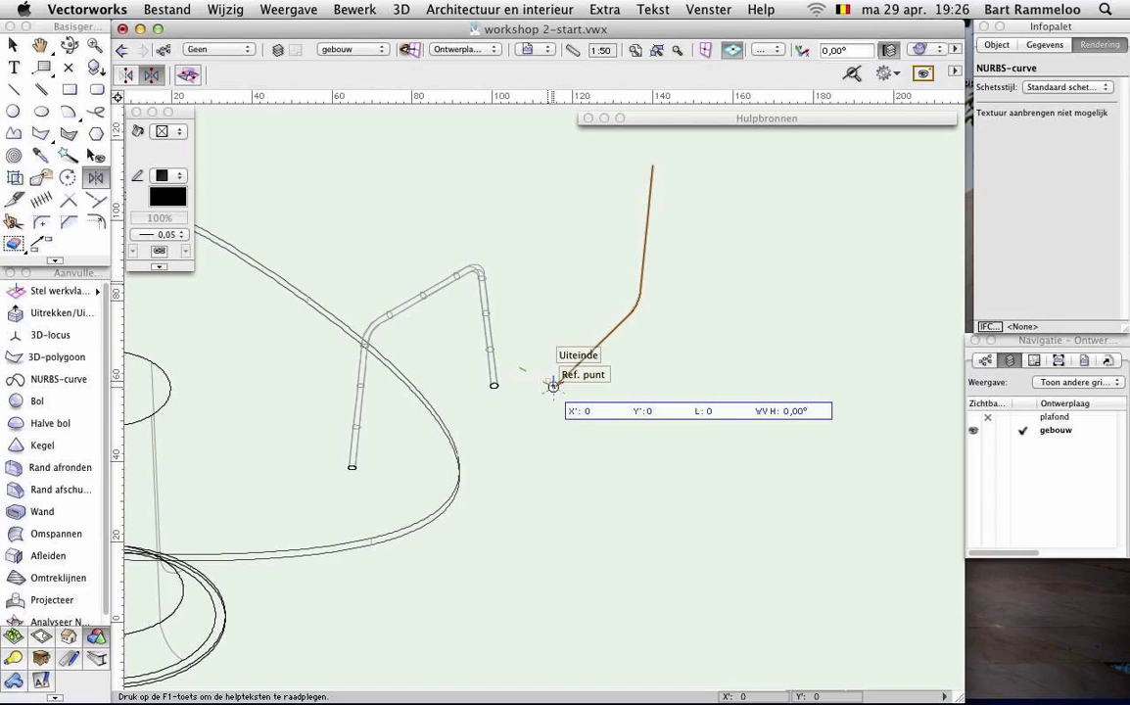
key(Tab)
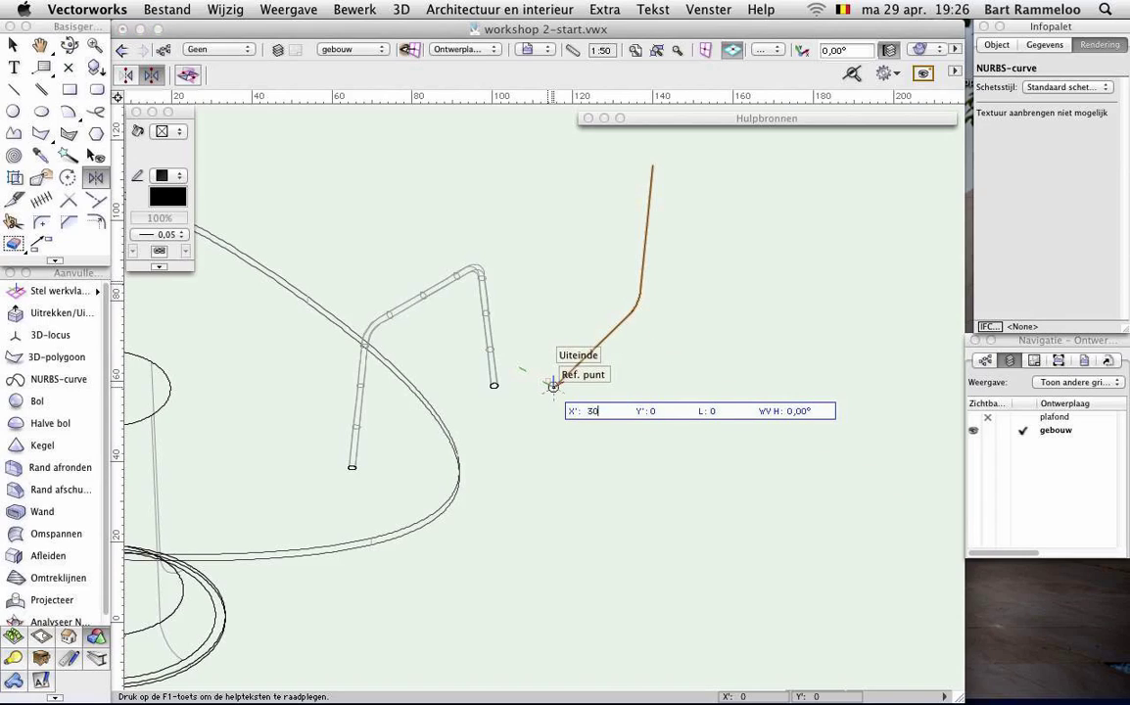
text(30)
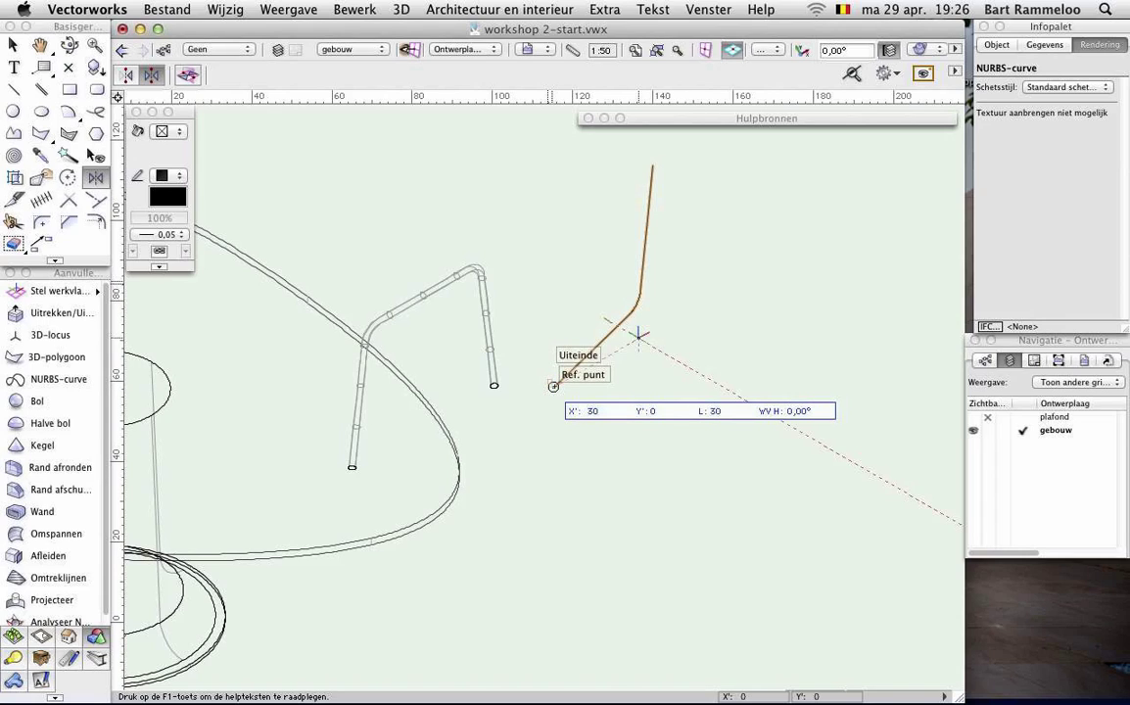
key(Tab)
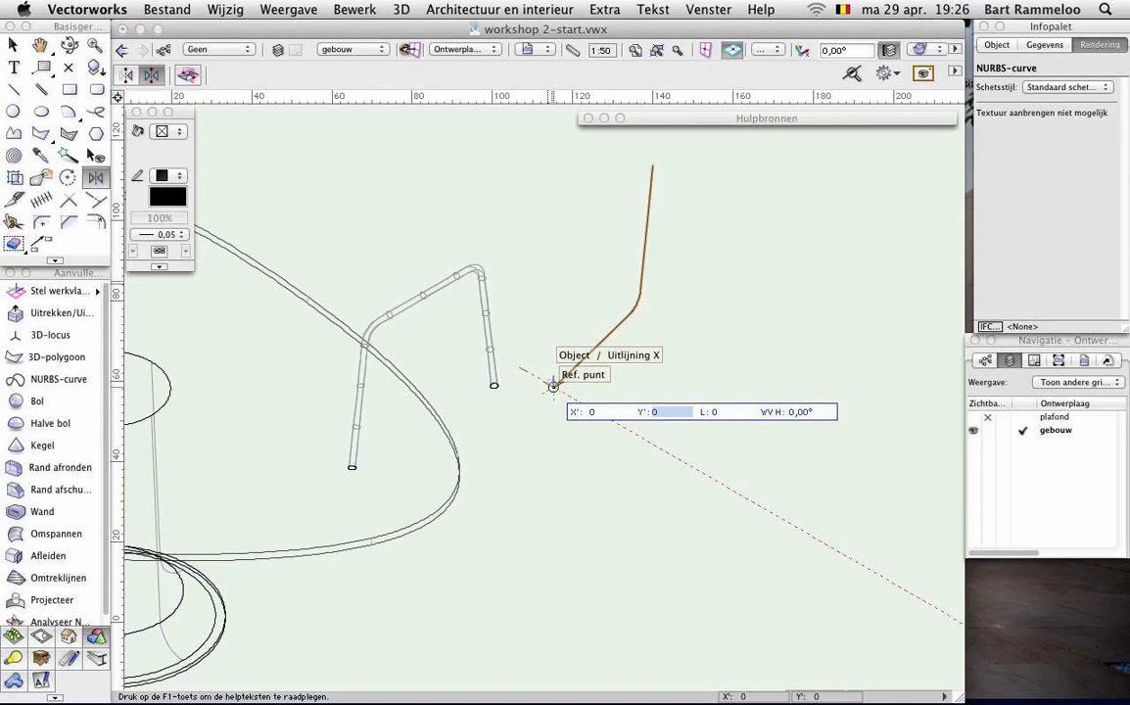
text(30)
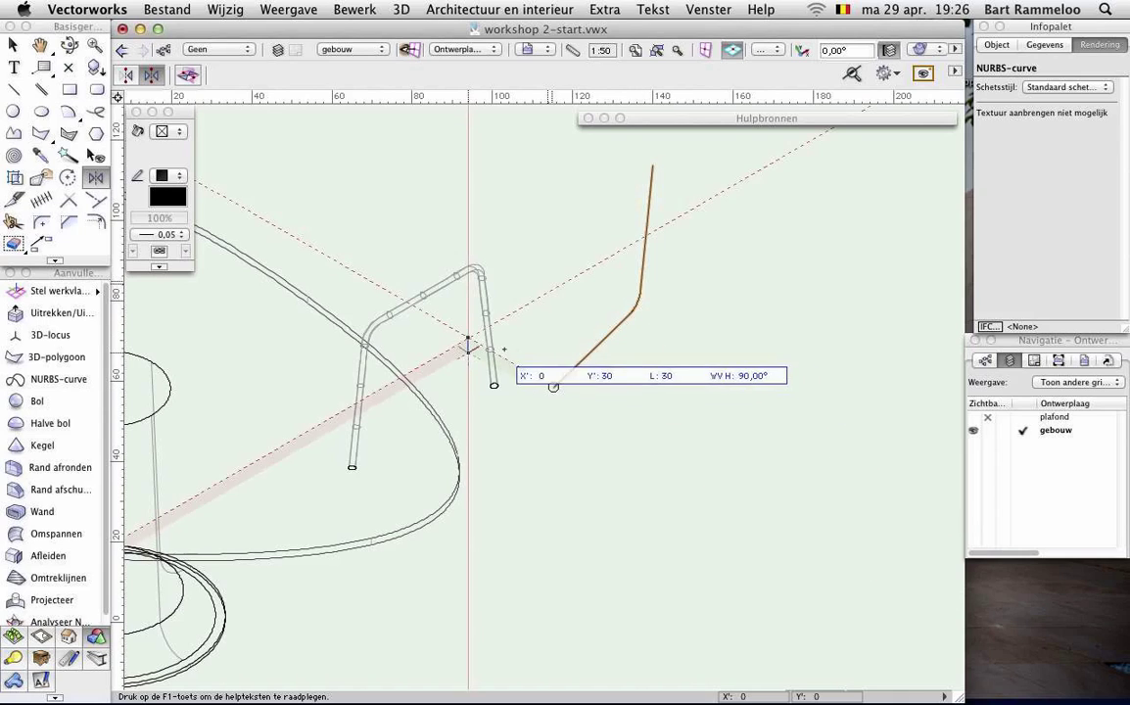
key(Return)
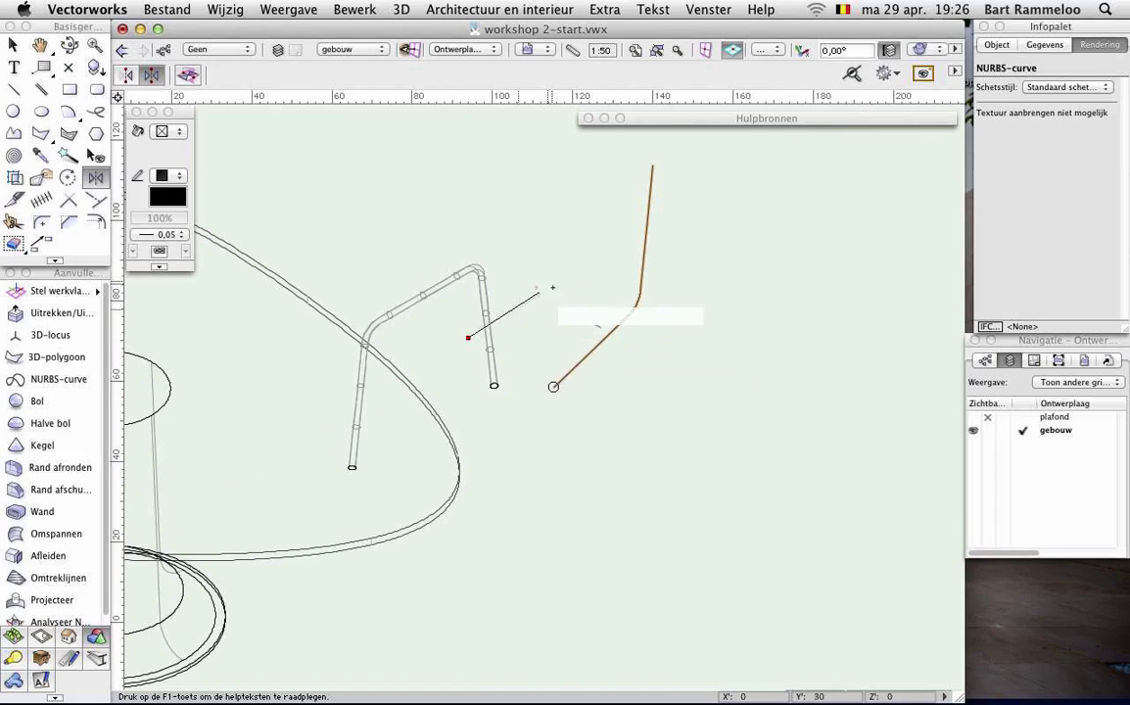
click(574, 278)
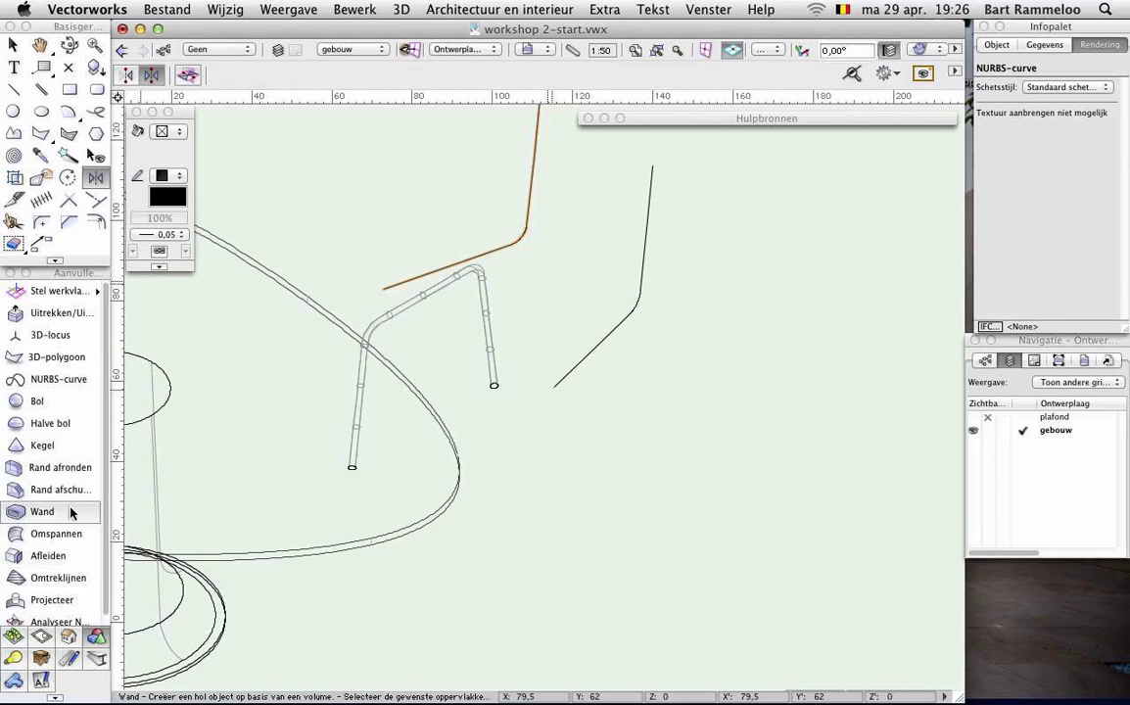
click(71, 537)
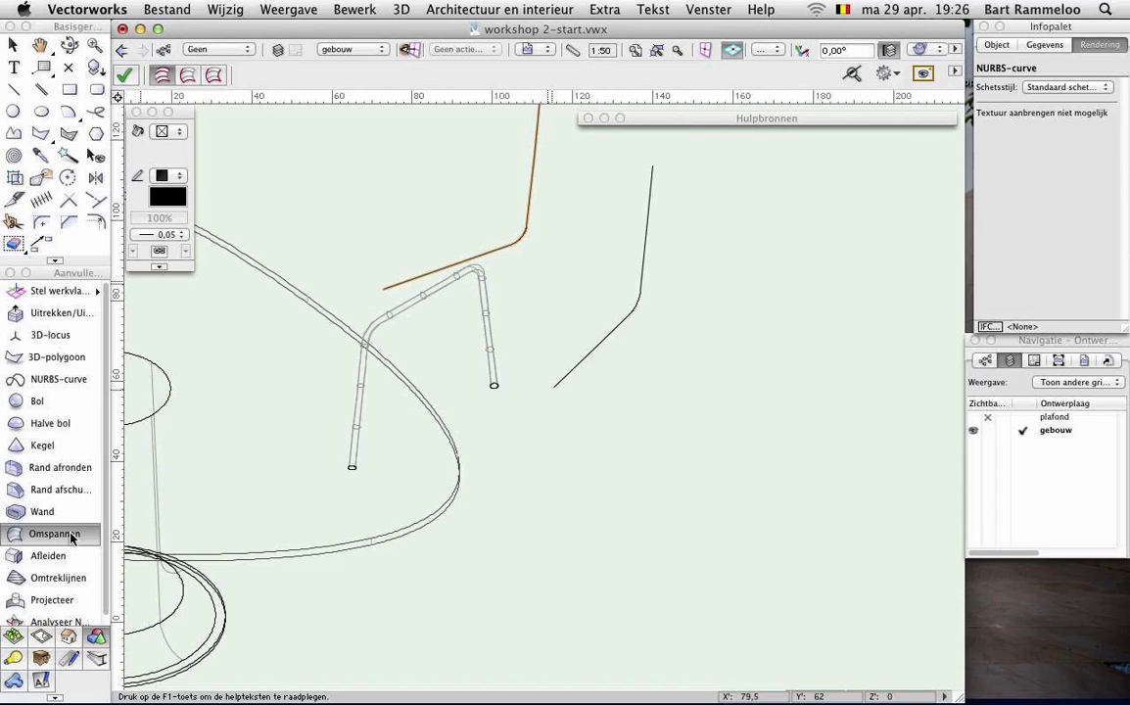
- Loft a surface from the original curve to the copied curve, preview it and confirm
click(70, 535)
click(591, 352)
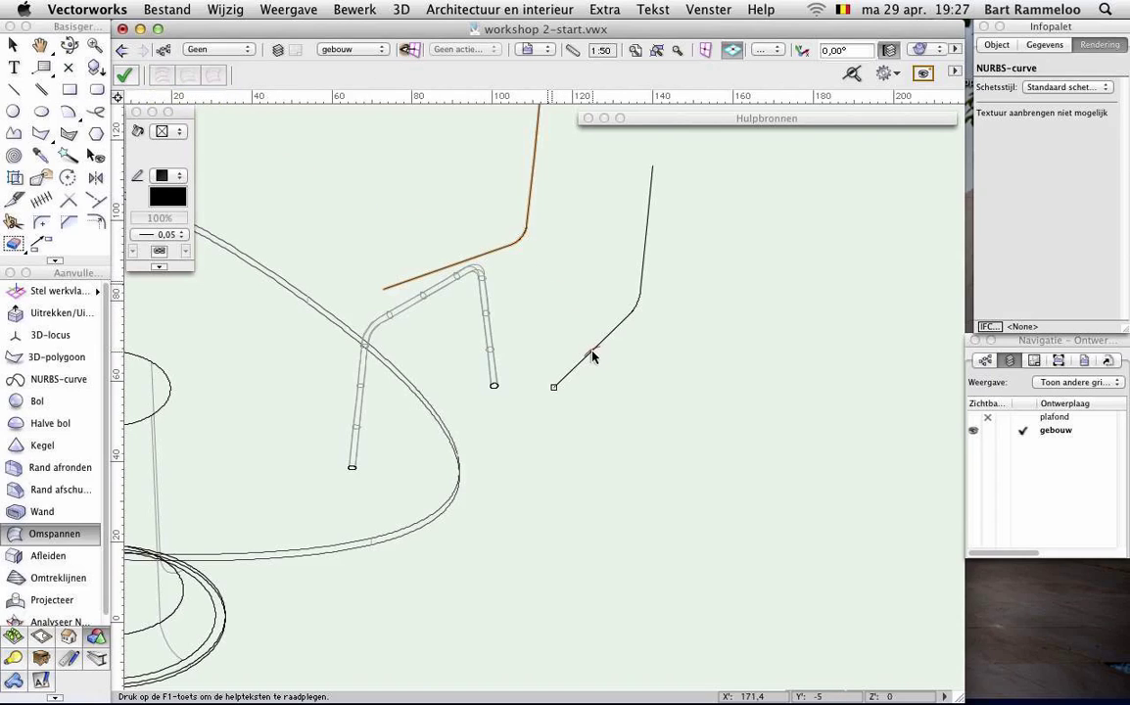
click(491, 255)
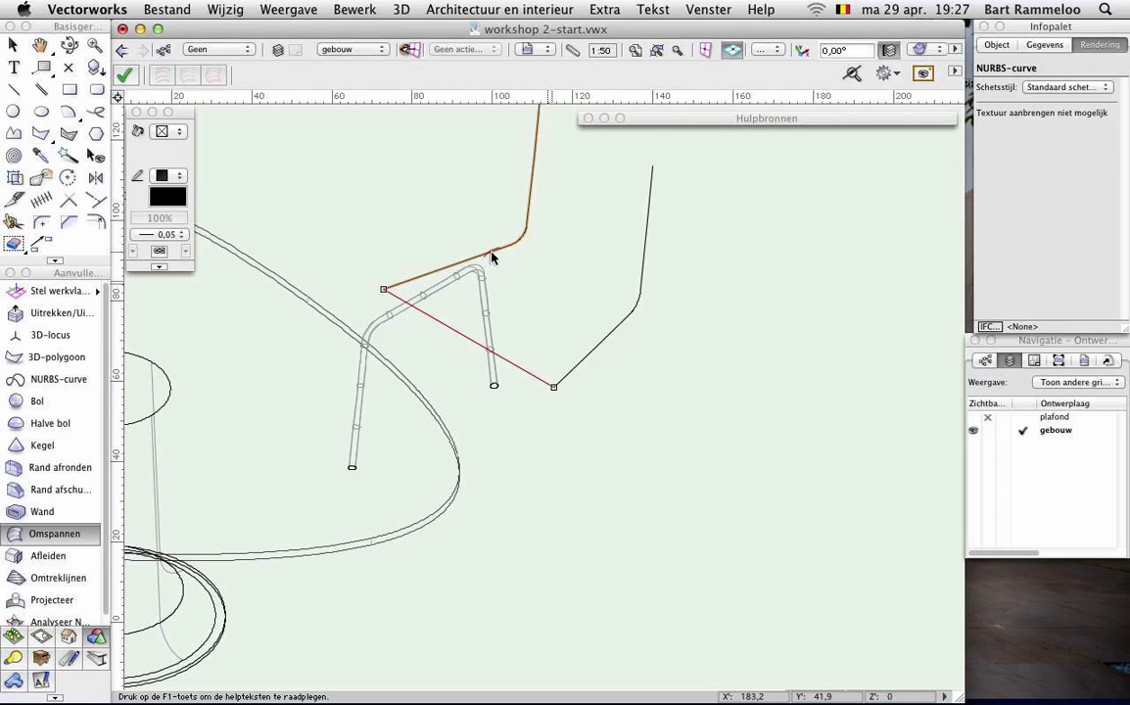
key(Return)
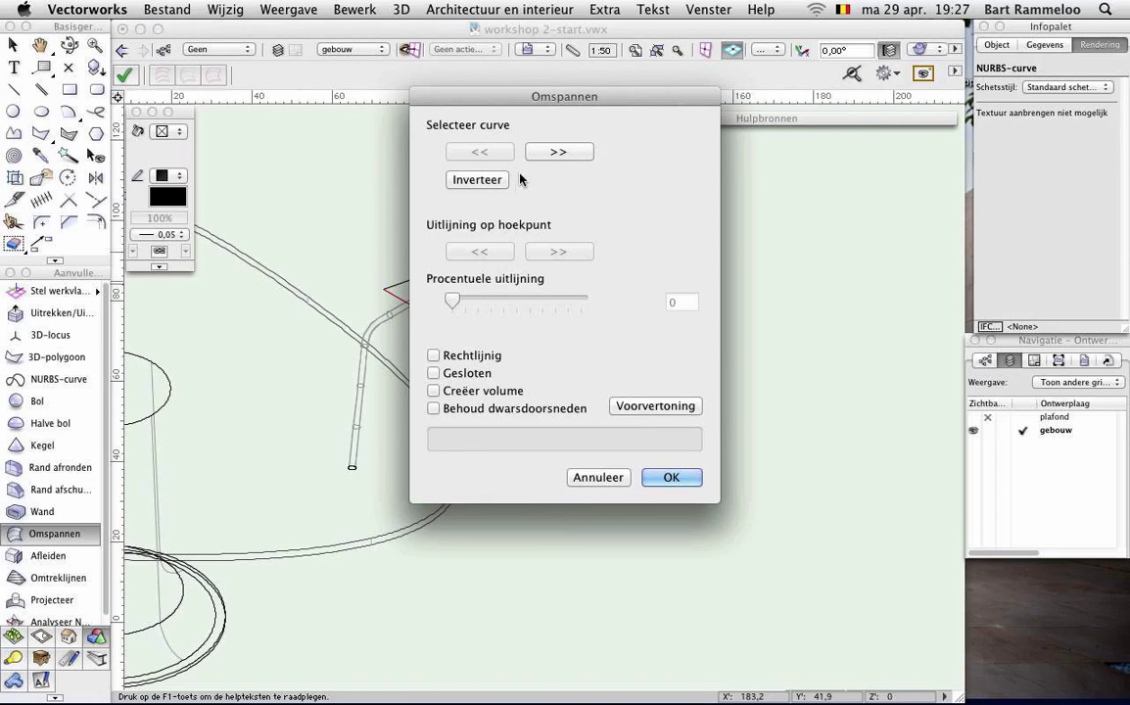
mouse_move(557, 99)
mouse_down()
mouse_move(768, 106)
mouse_move(814, 74)
mouse_up()
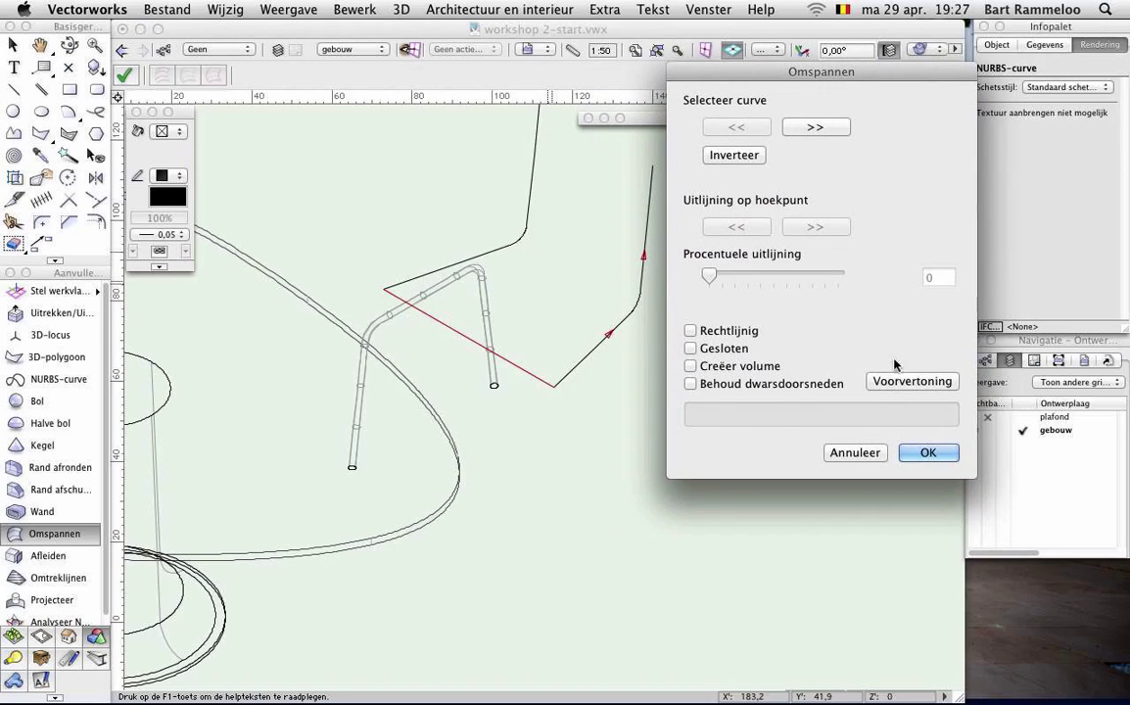
click(901, 381)
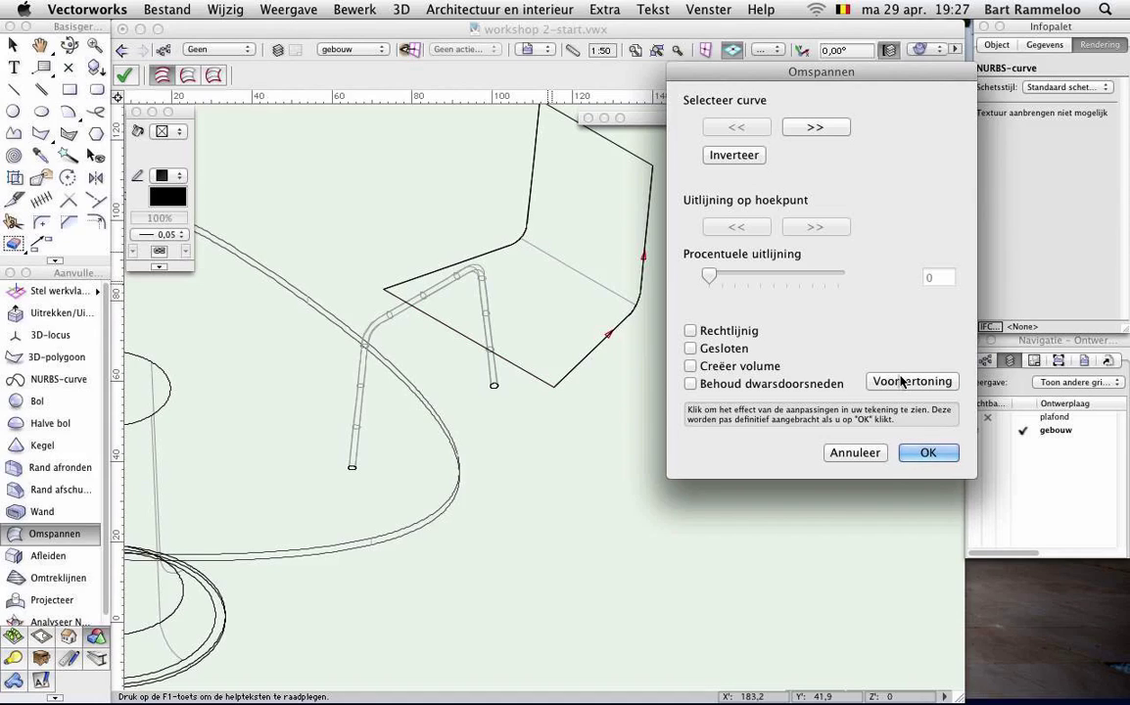
click(923, 452)
middle_drag(807, 396, 816, 423)
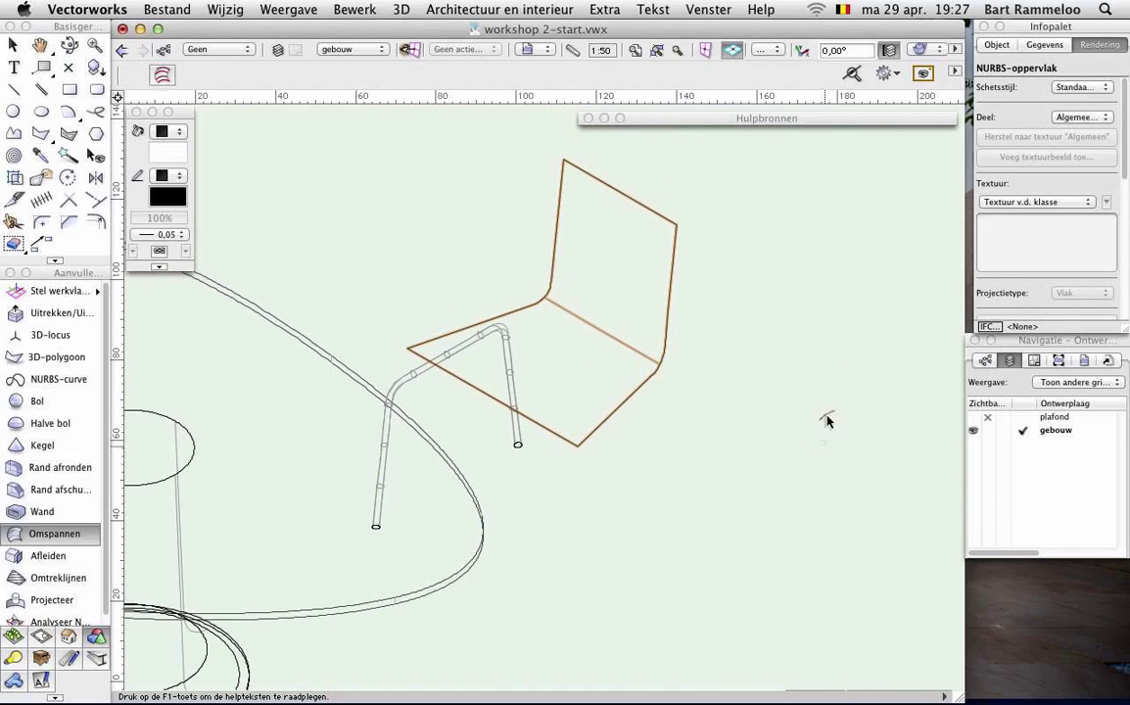
- Change the view's render mode from wireframe to OpenGL
click(926, 52)
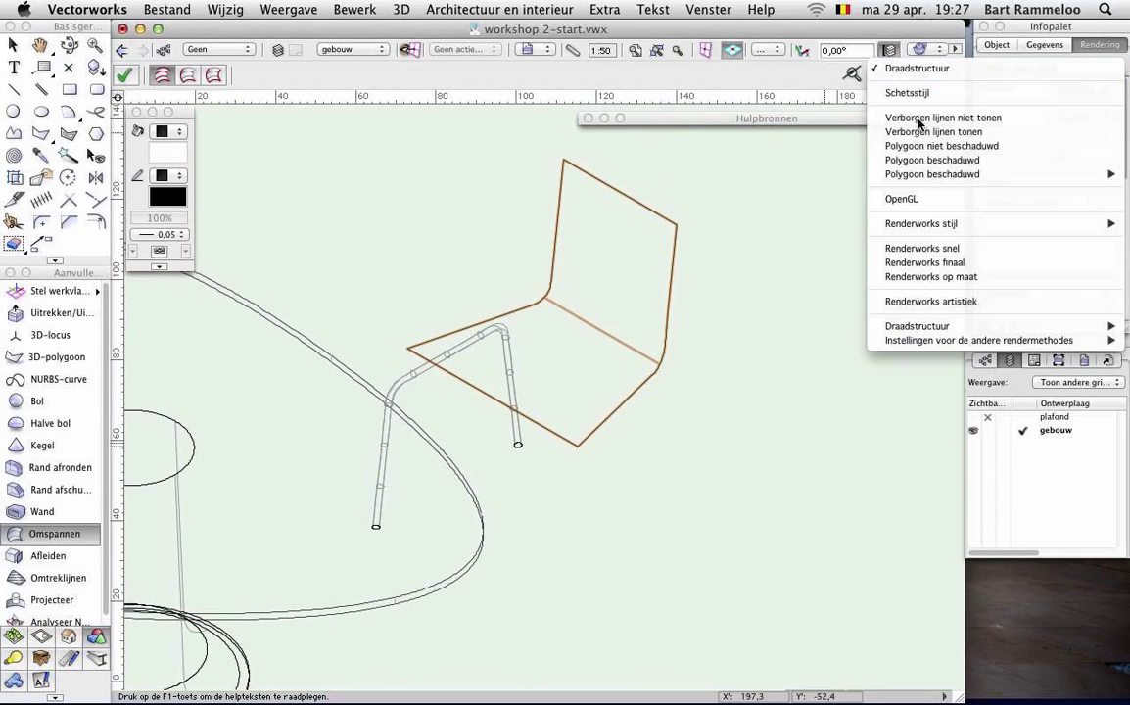
click(925, 199)
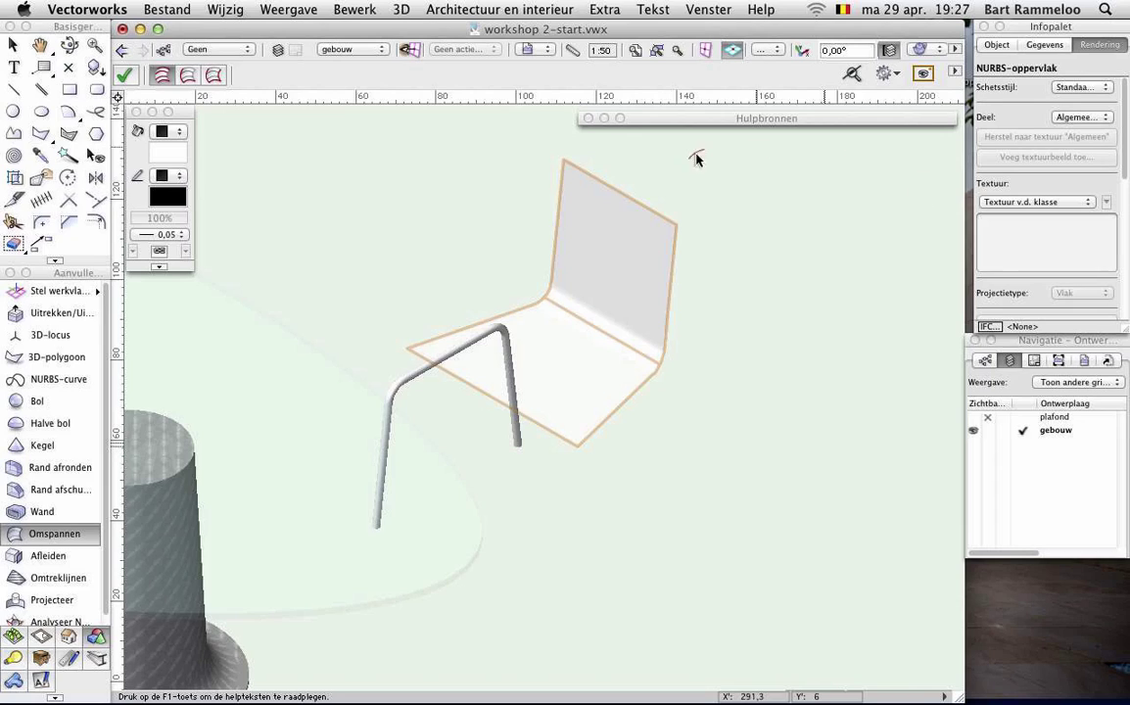
click(64, 520)
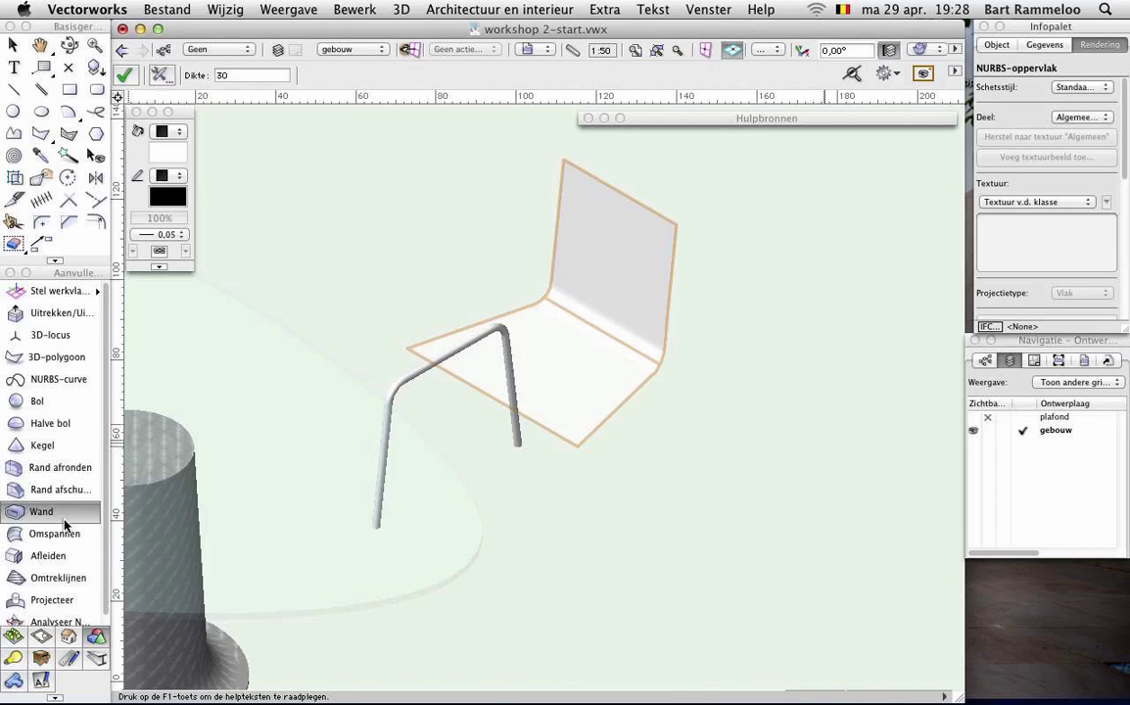
- Thicken the lofted seat-and-back NURBS surface into a shell with thickness 2
click(644, 273)
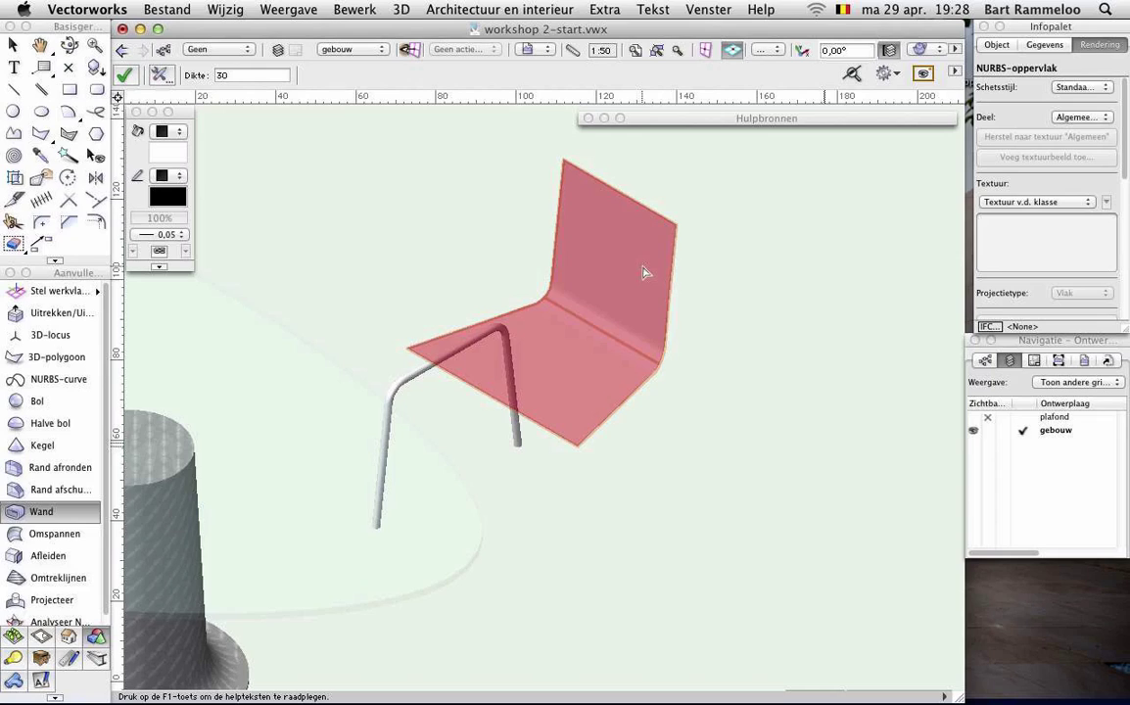
double_click(223, 73)
drag(226, 73, 211, 73)
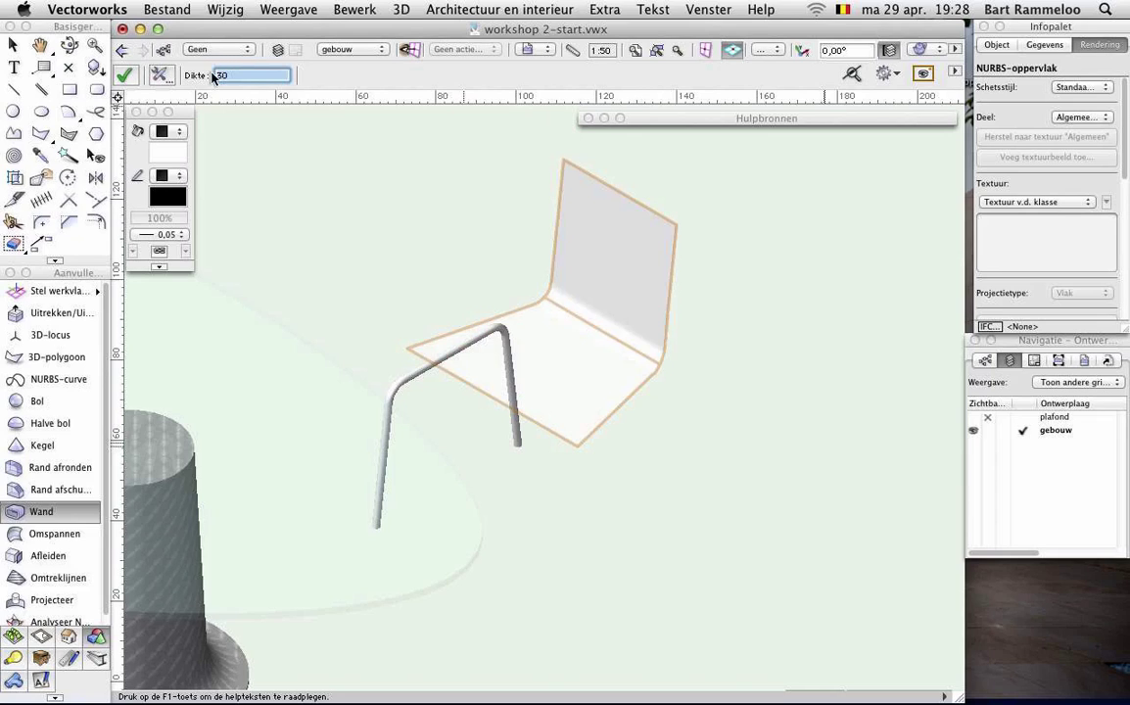
text(2)
click(548, 335)
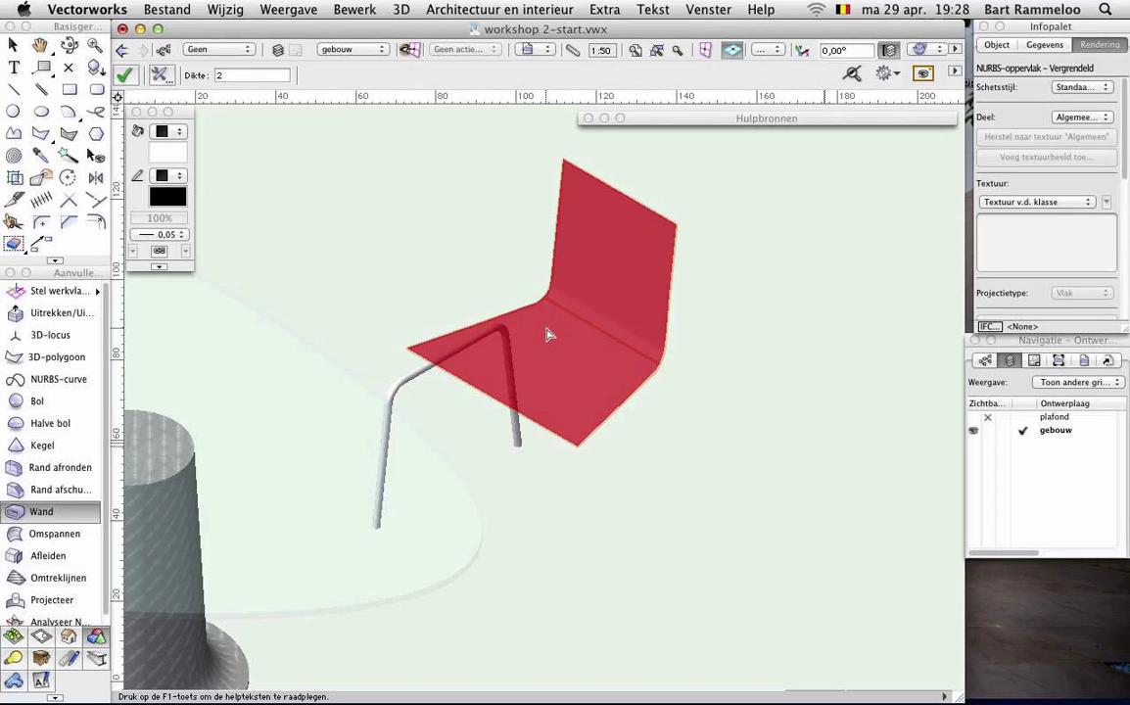
click(125, 75)
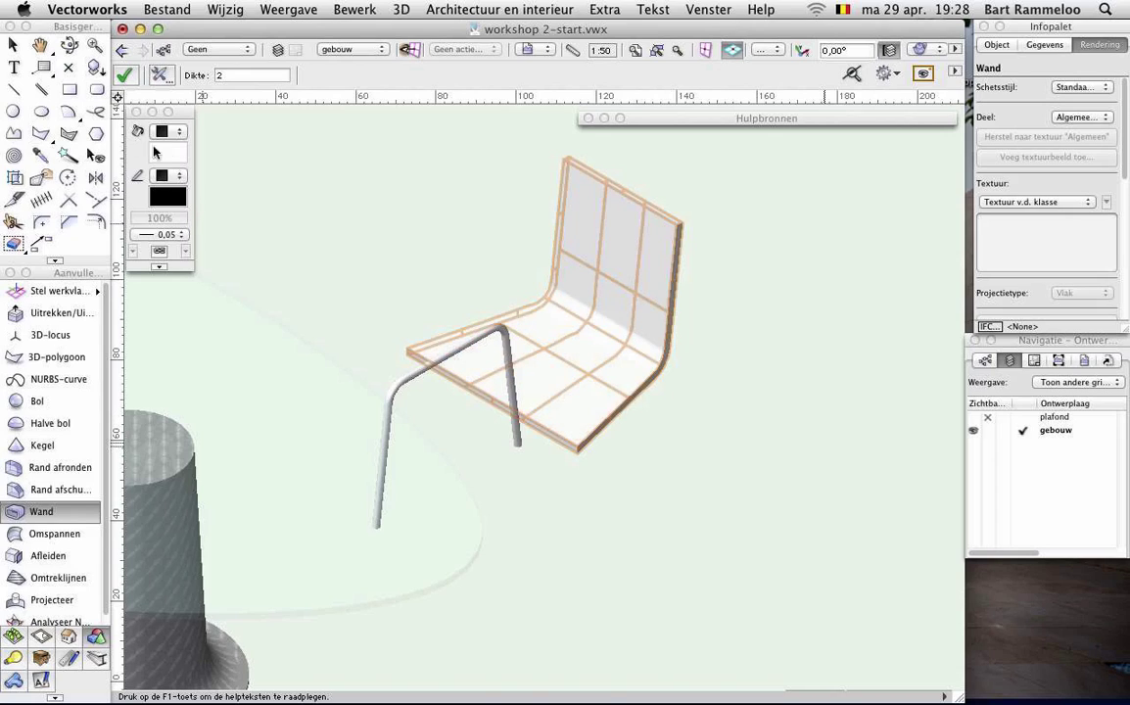
click(74, 93)
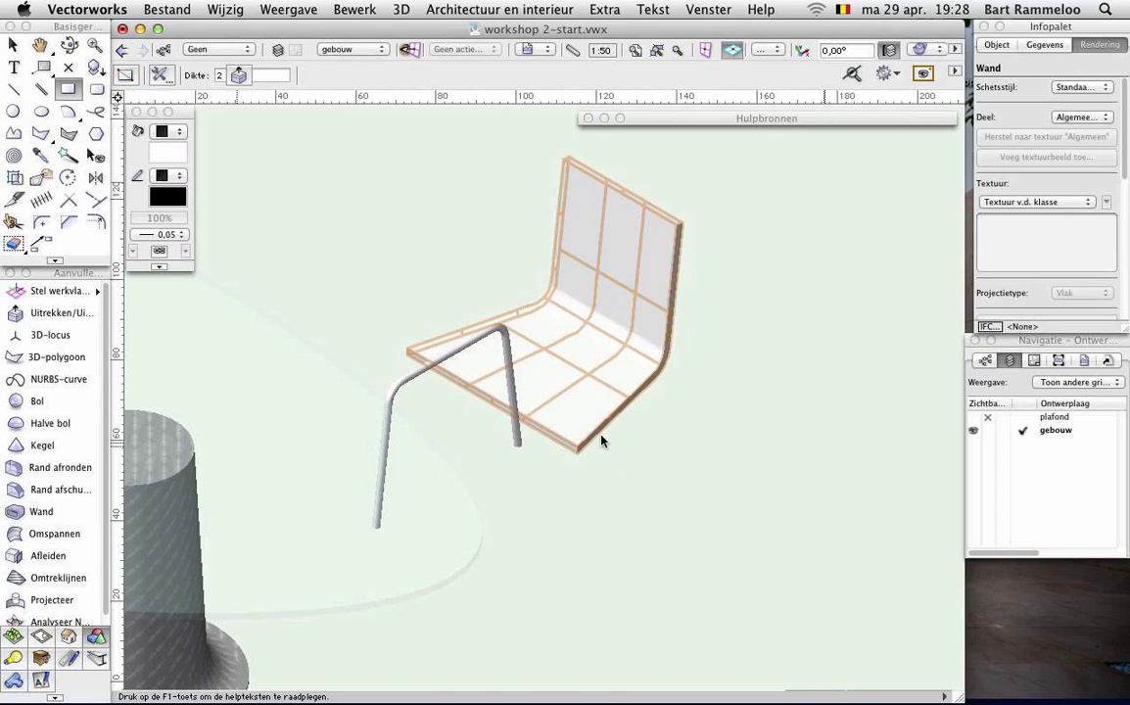
click(718, 465)
click(683, 634)
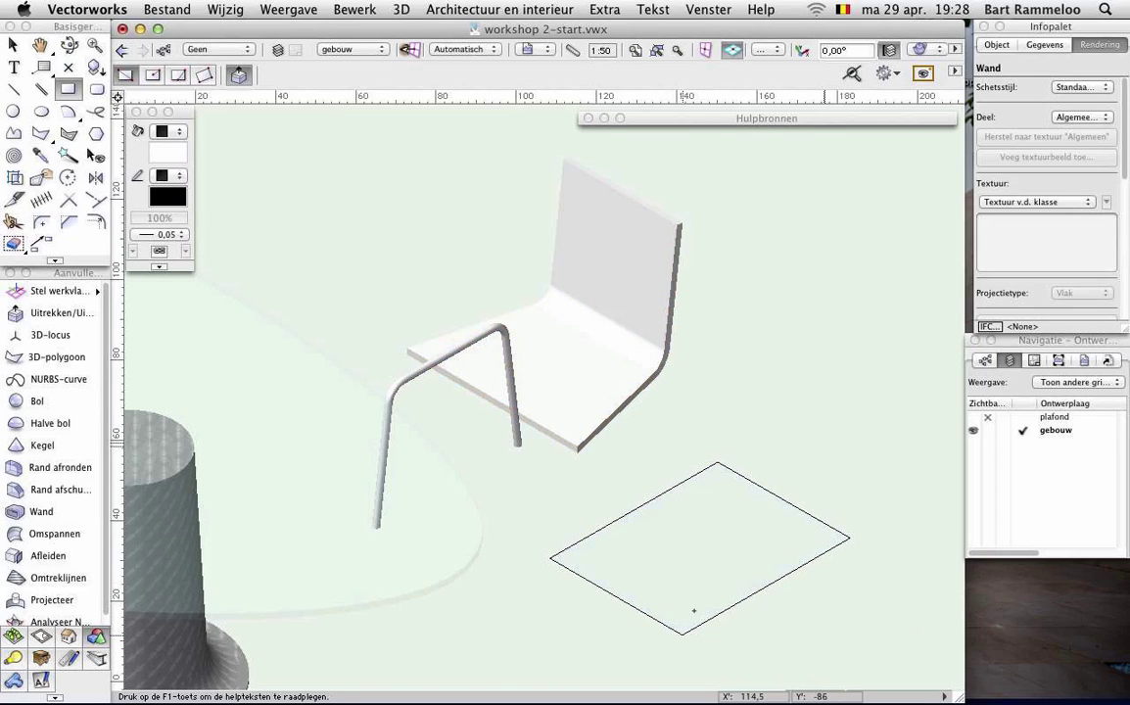
click(705, 579)
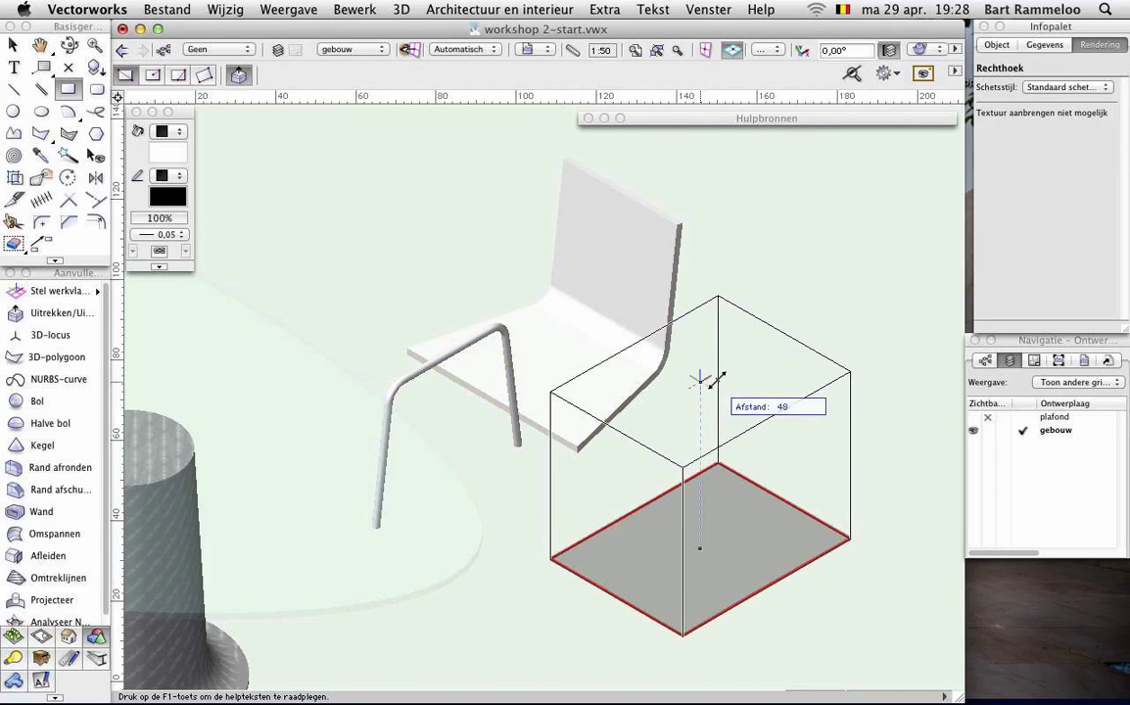
click(700, 380)
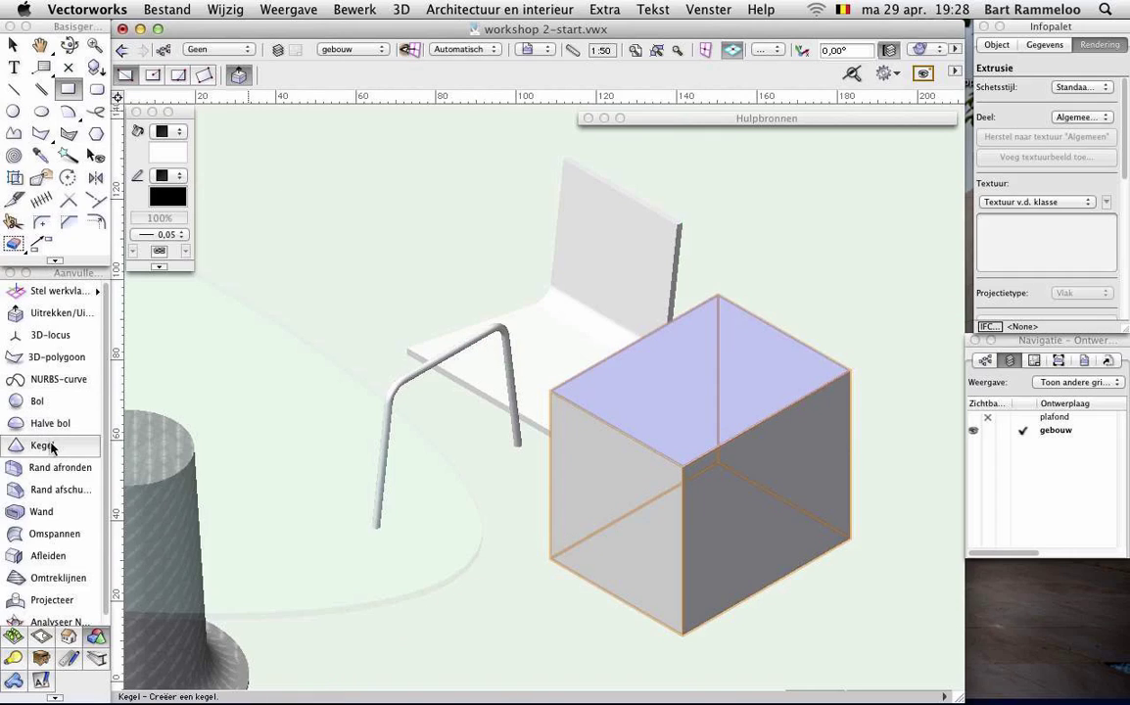
click(41, 511)
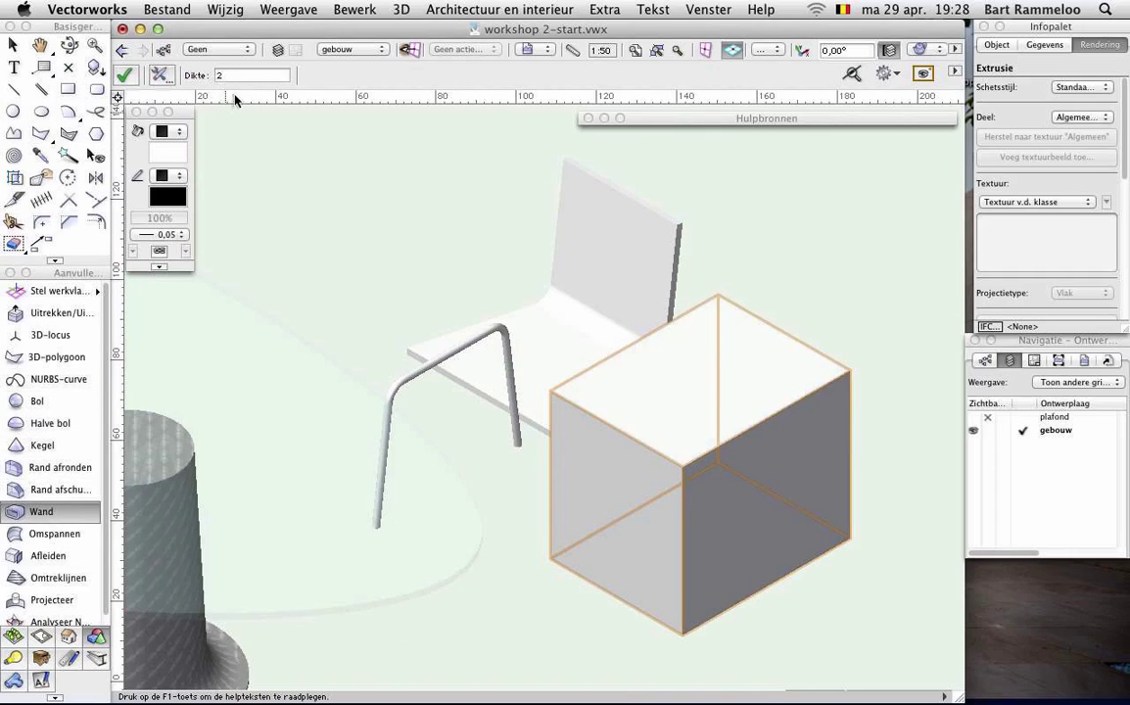
drag(232, 76, 211, 74)
text(10)
click(698, 392)
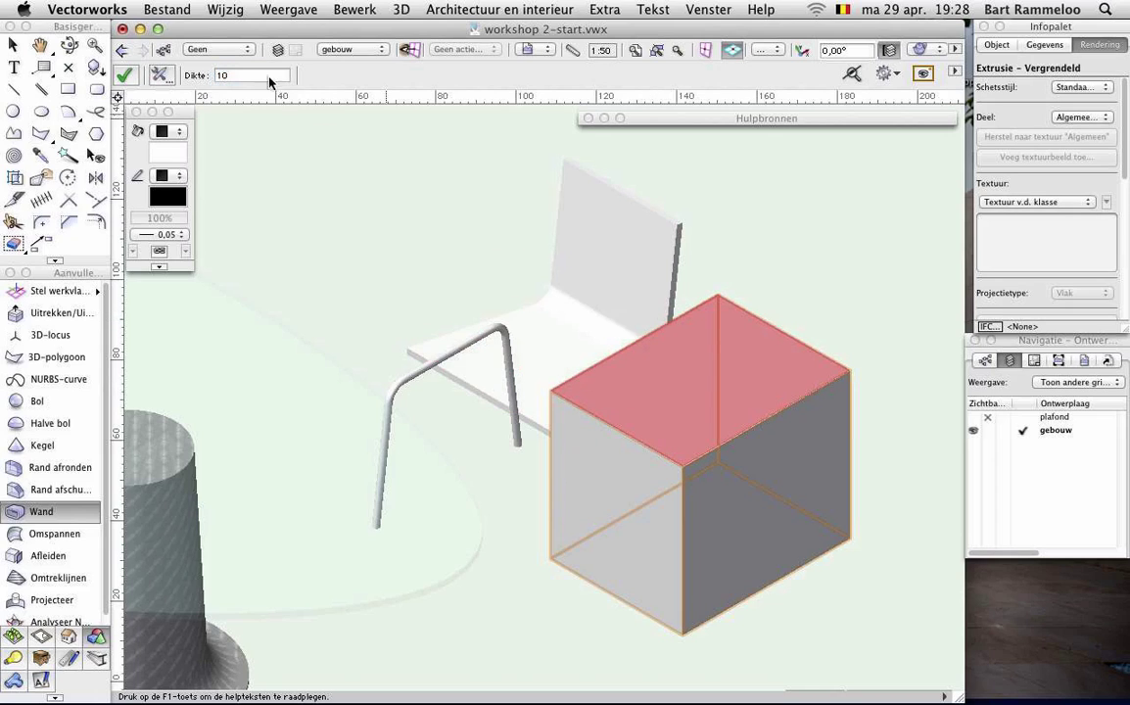
click(125, 76)
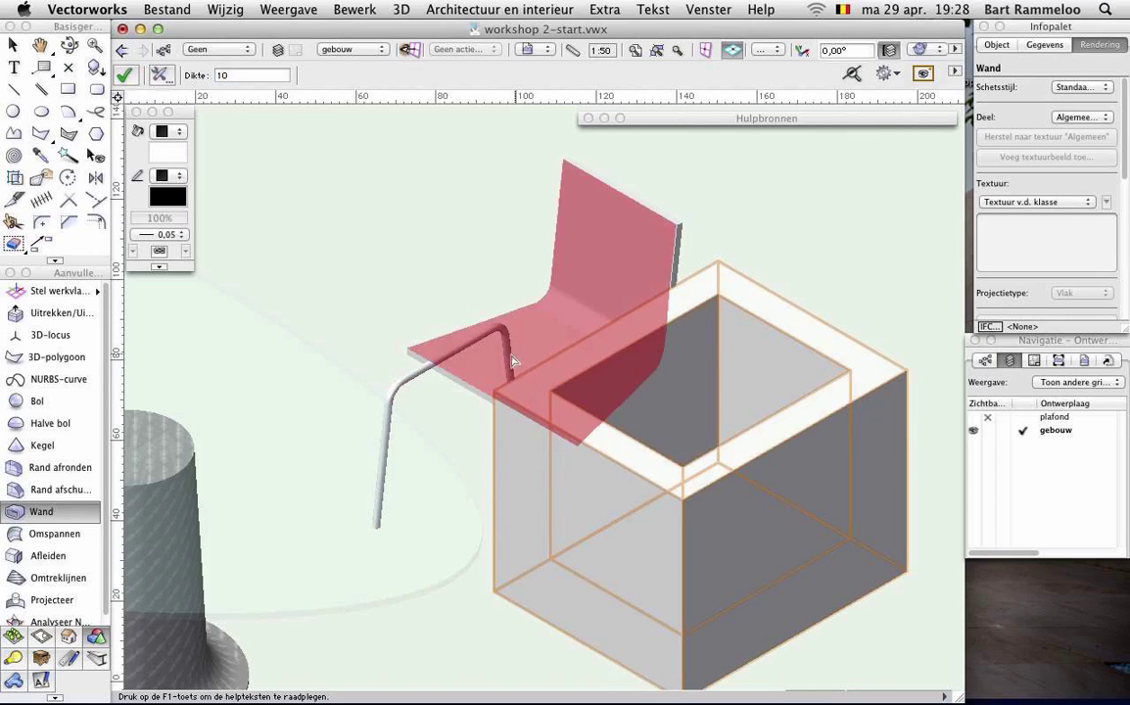
click(998, 47)
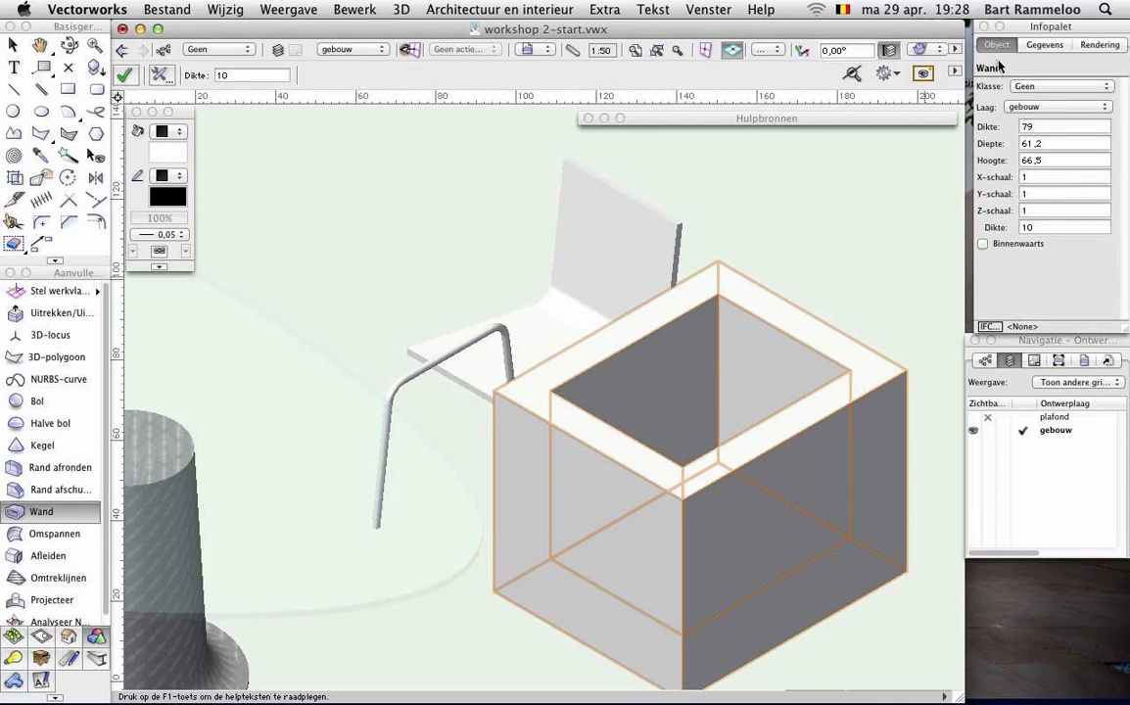
click(983, 245)
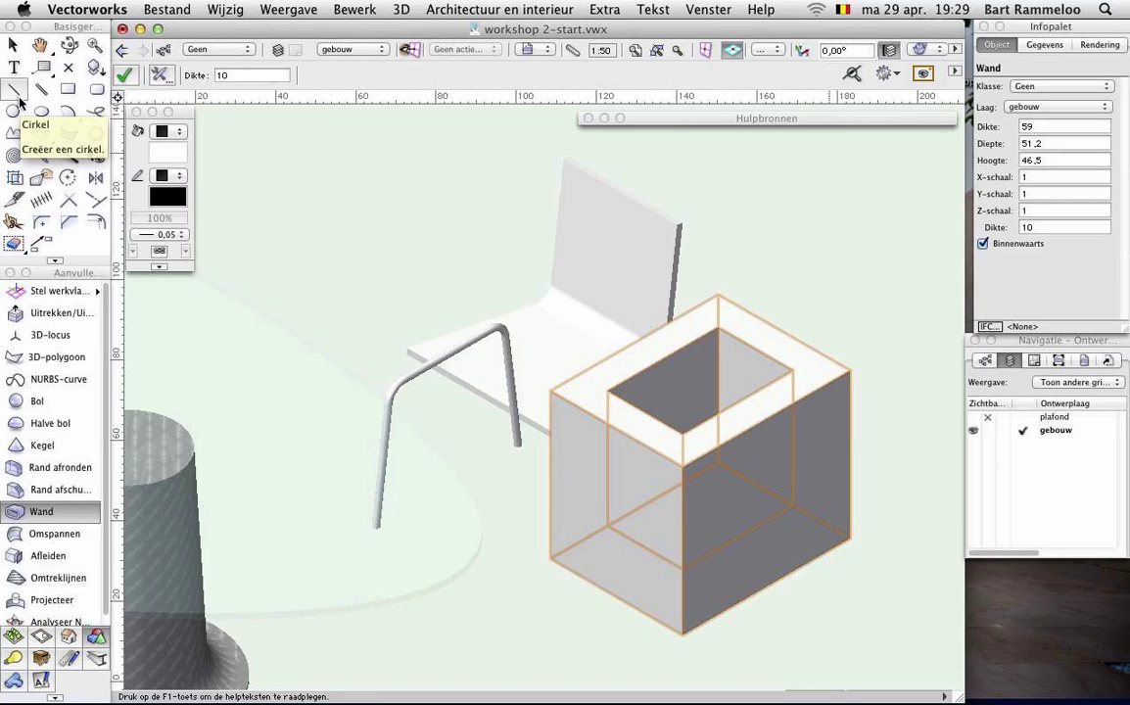
key(Delete)
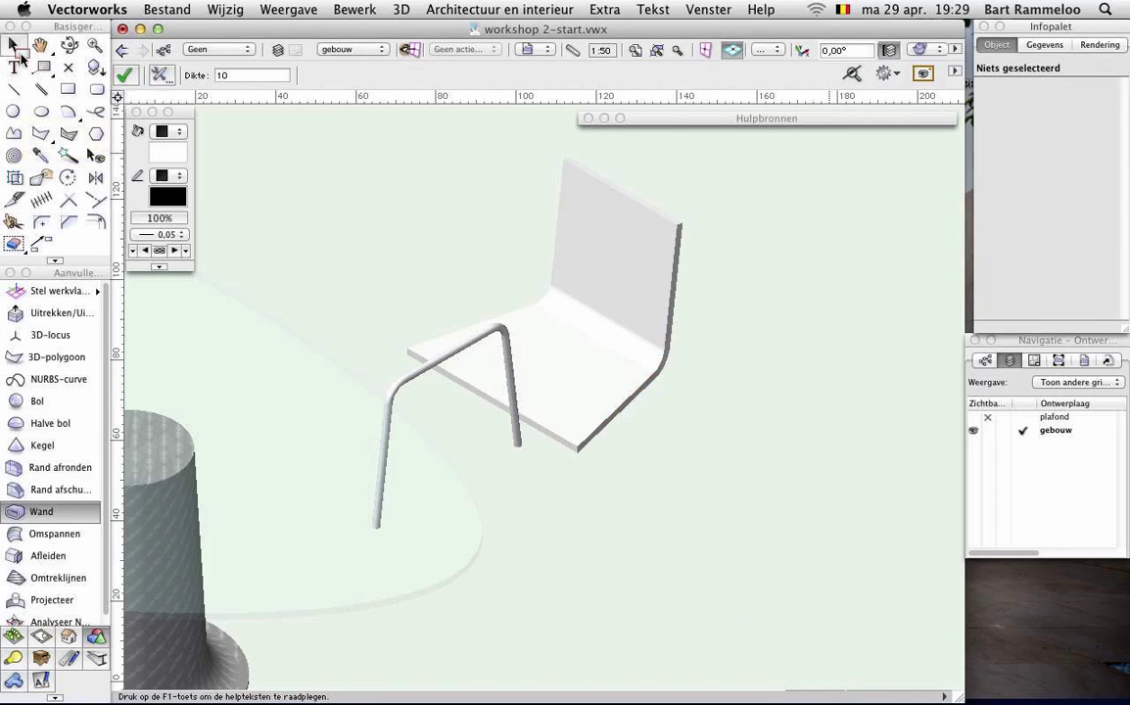
- In front view, move the seat-and-back piece up and left over the frame
click(17, 49)
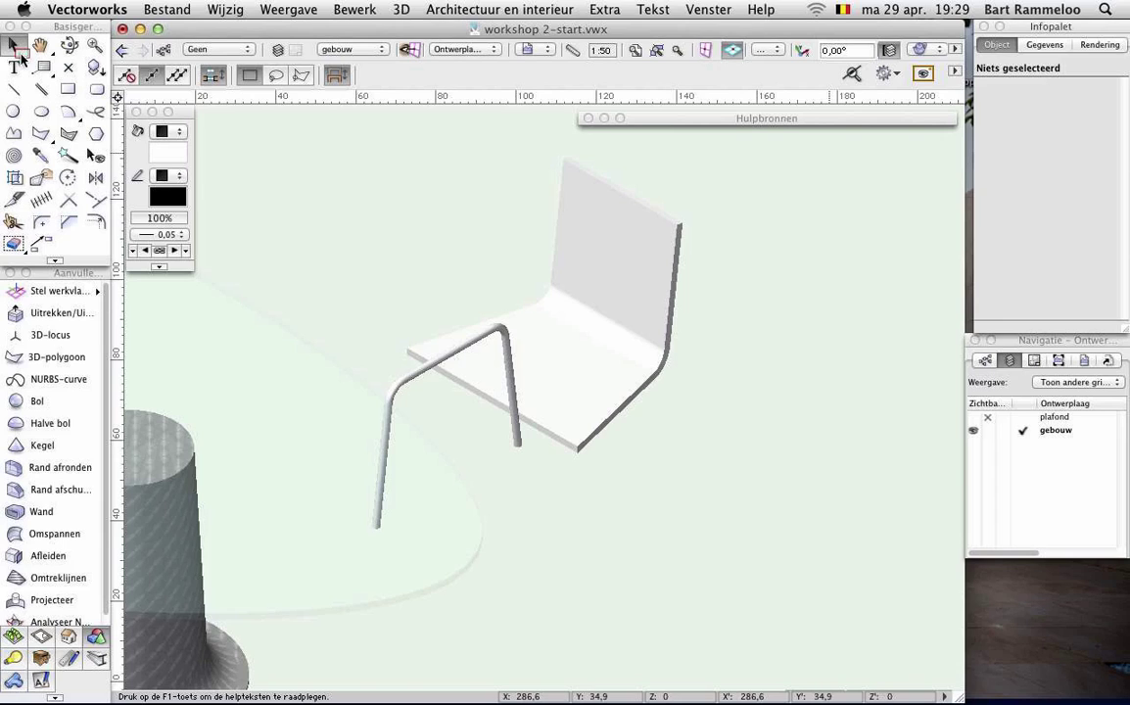
key(KP_2)
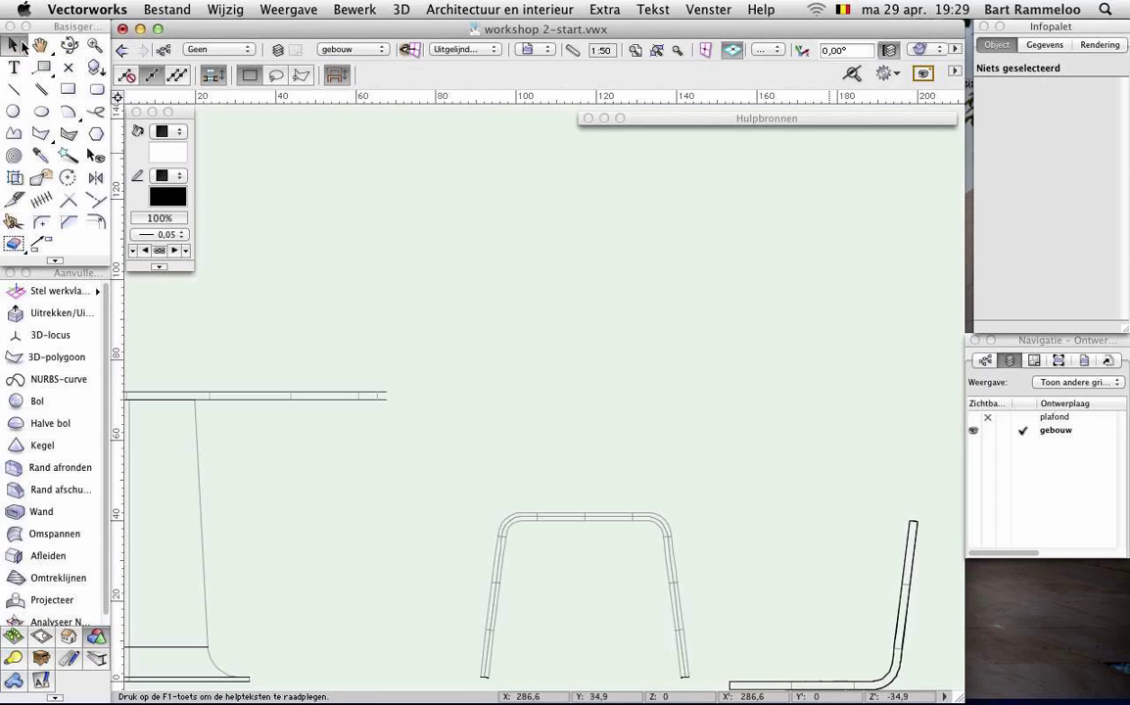
middle_drag(556, 381, 535, 330)
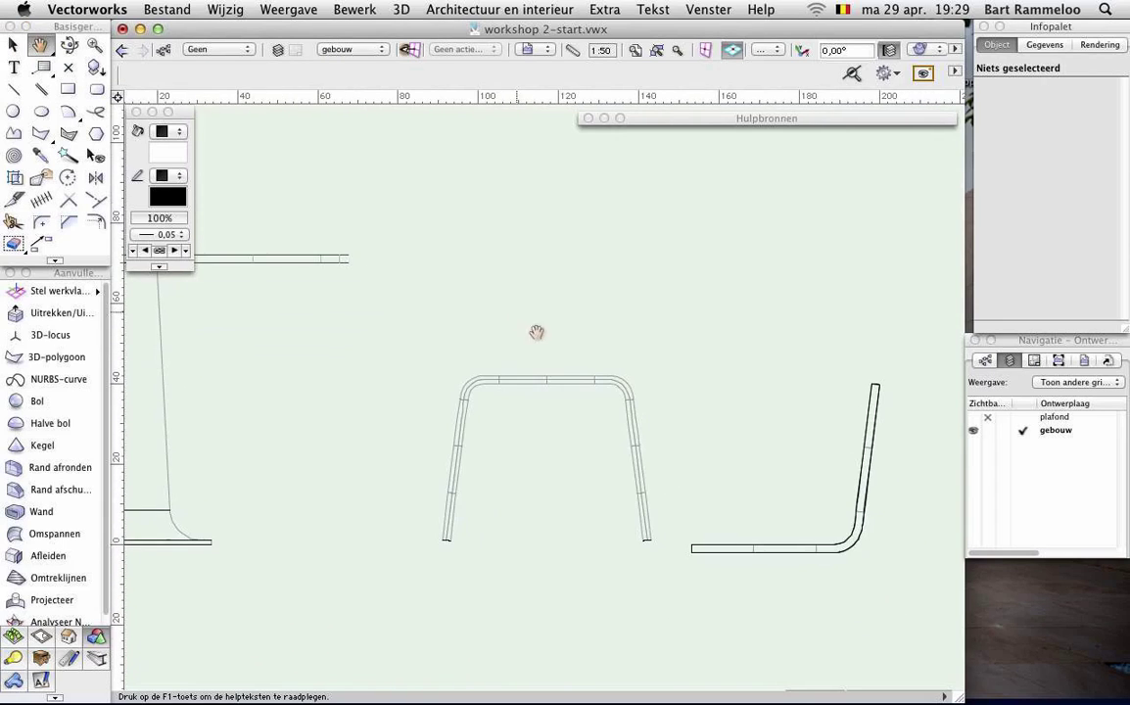
mouse_move(768, 551)
mouse_down()
mouse_move(551, 362)
mouse_move(547, 380)
mouse_up()
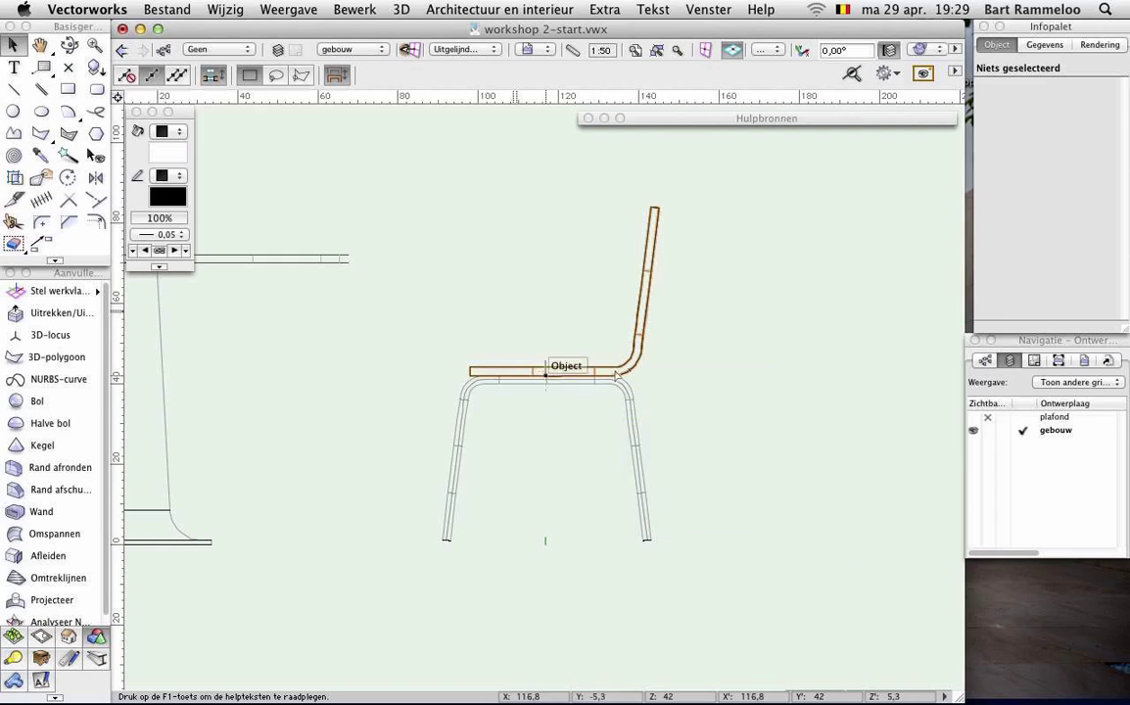
- In top view, drag the leg rail upward across the seat to Y 35
key(KP_5)
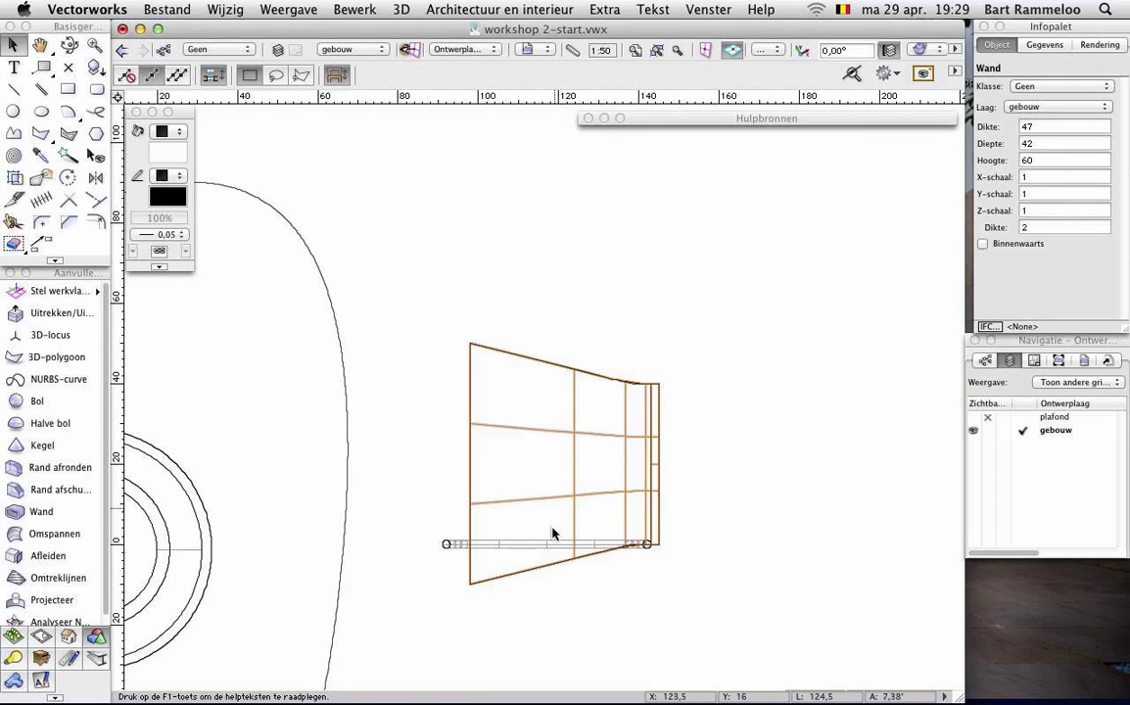
drag(548, 549, 553, 414)
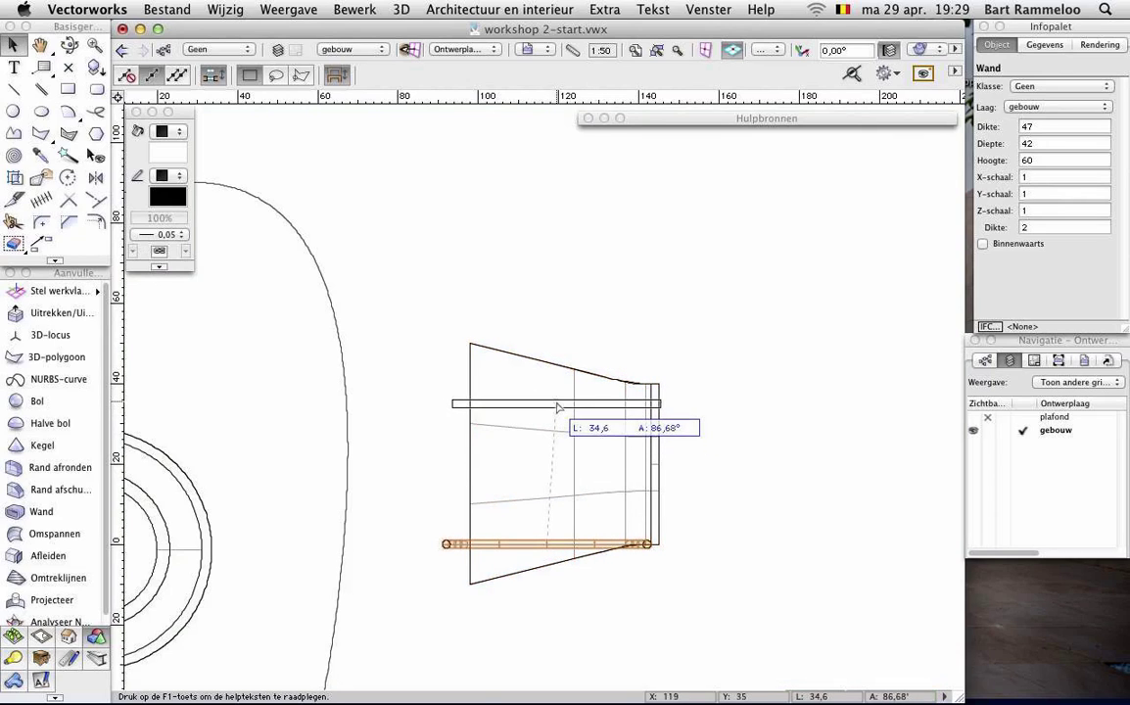
drag(553, 414, 558, 410)
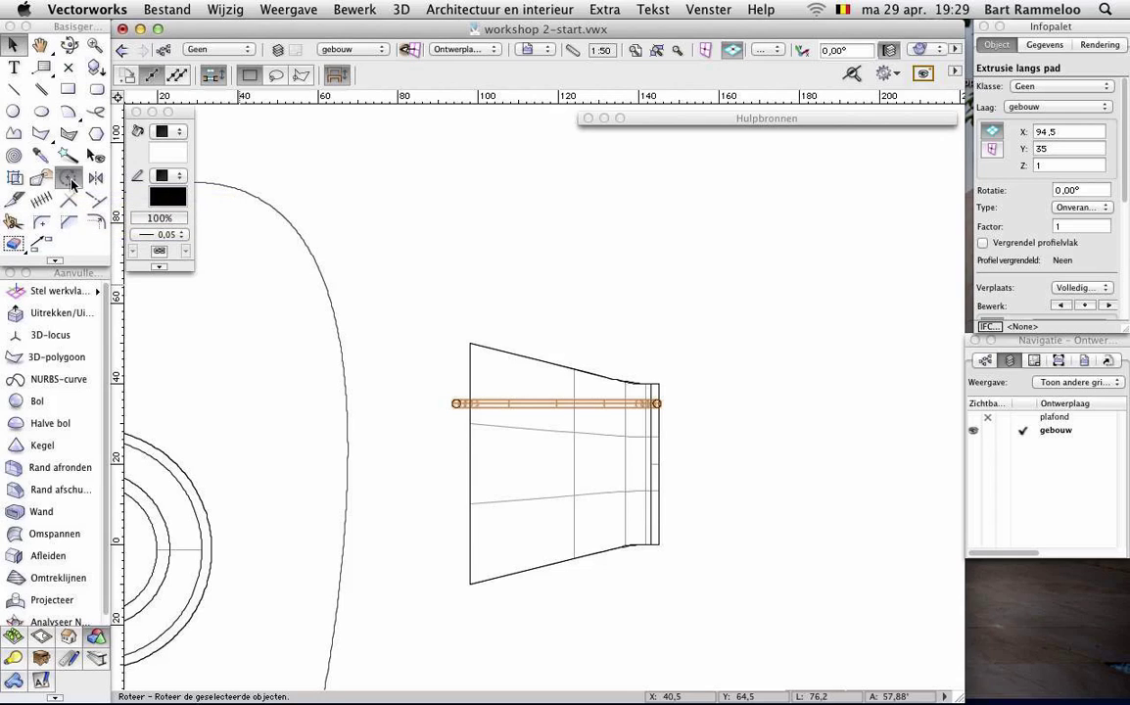
- Rotate the leg rail -10.89° about its right end to follow the seat's slanted edge
click(69, 178)
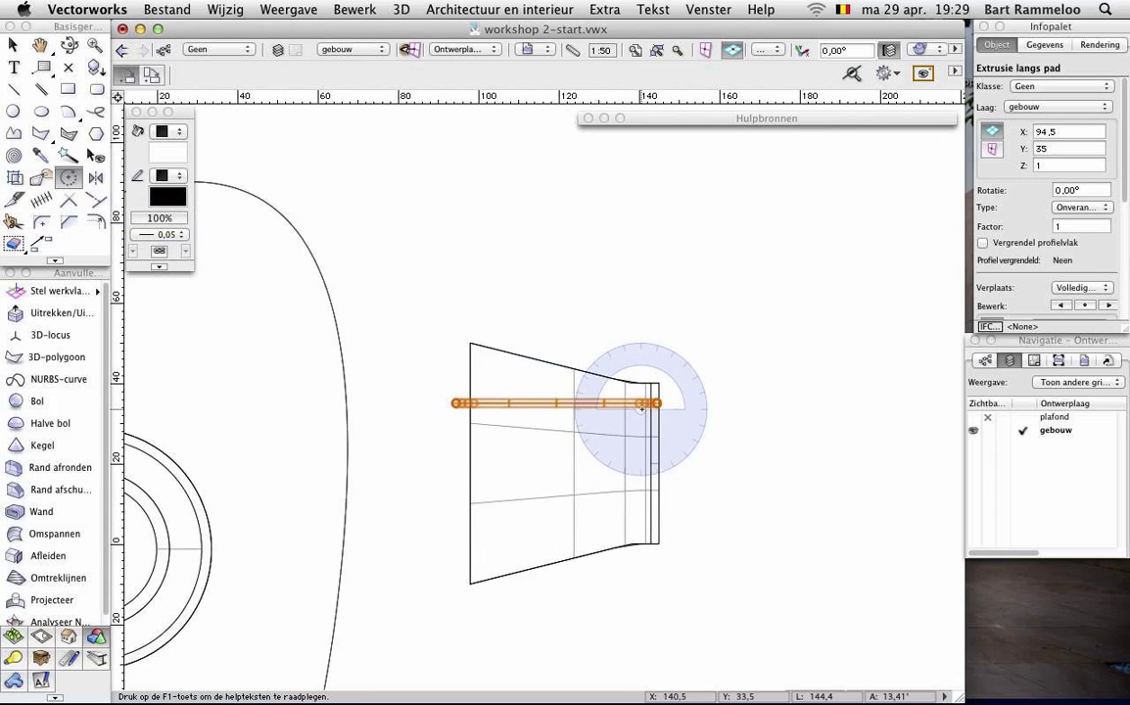
click(641, 404)
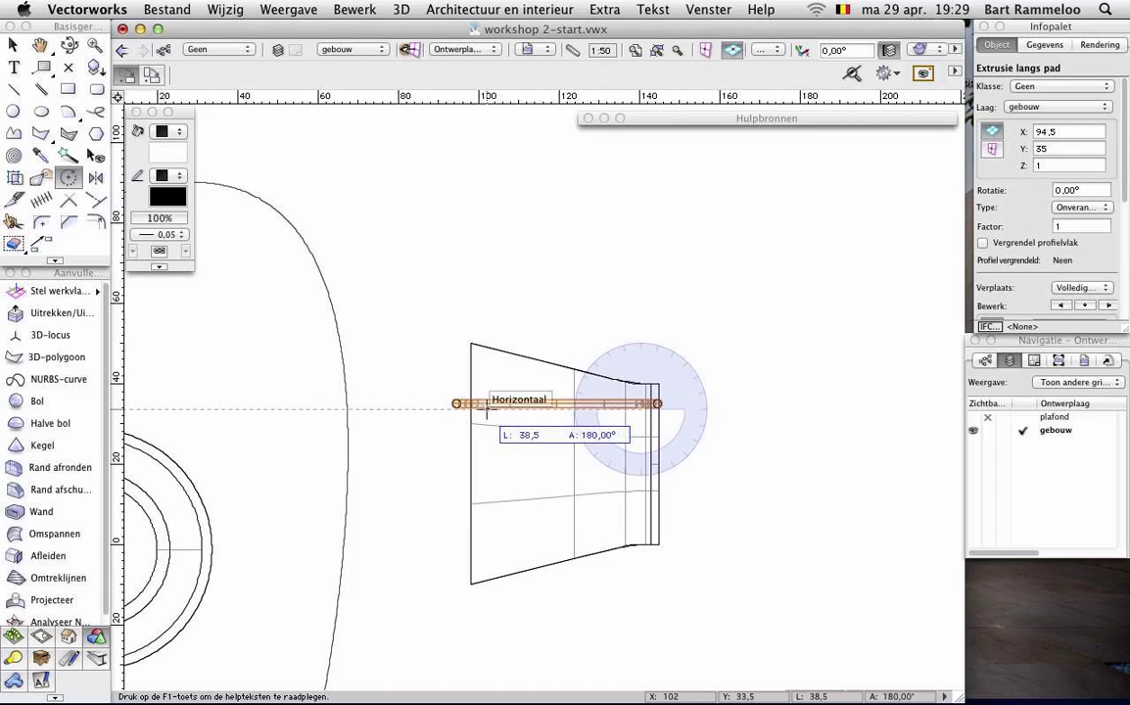
click(456, 403)
click(462, 369)
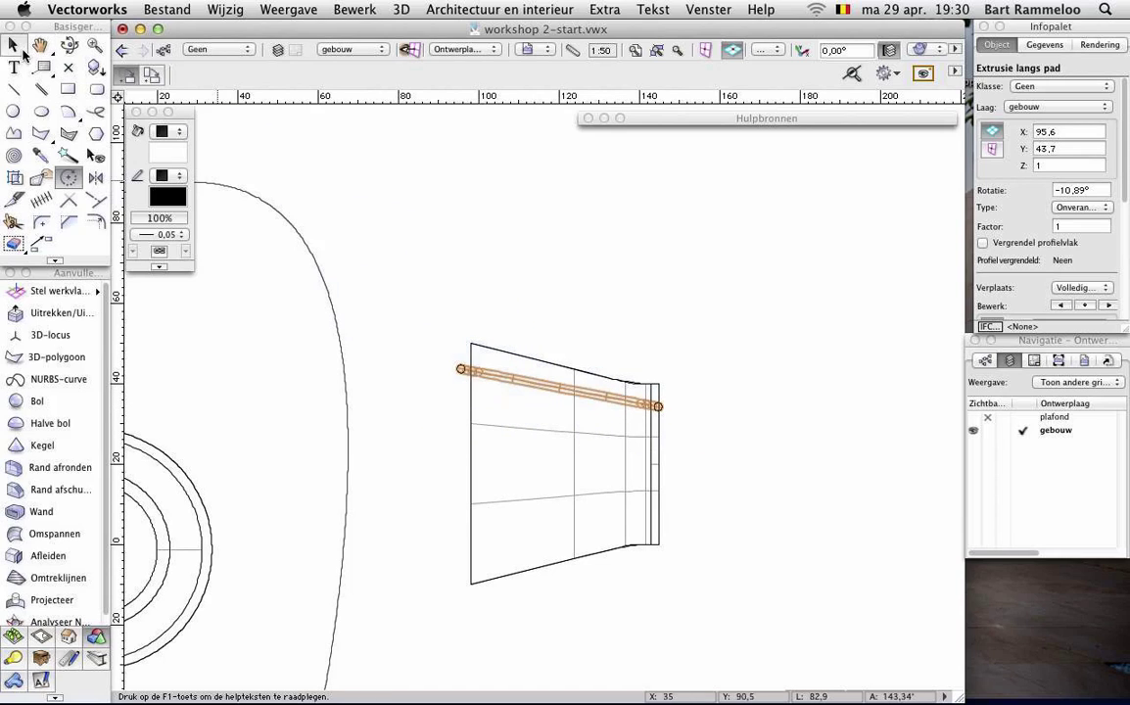
click(13, 45)
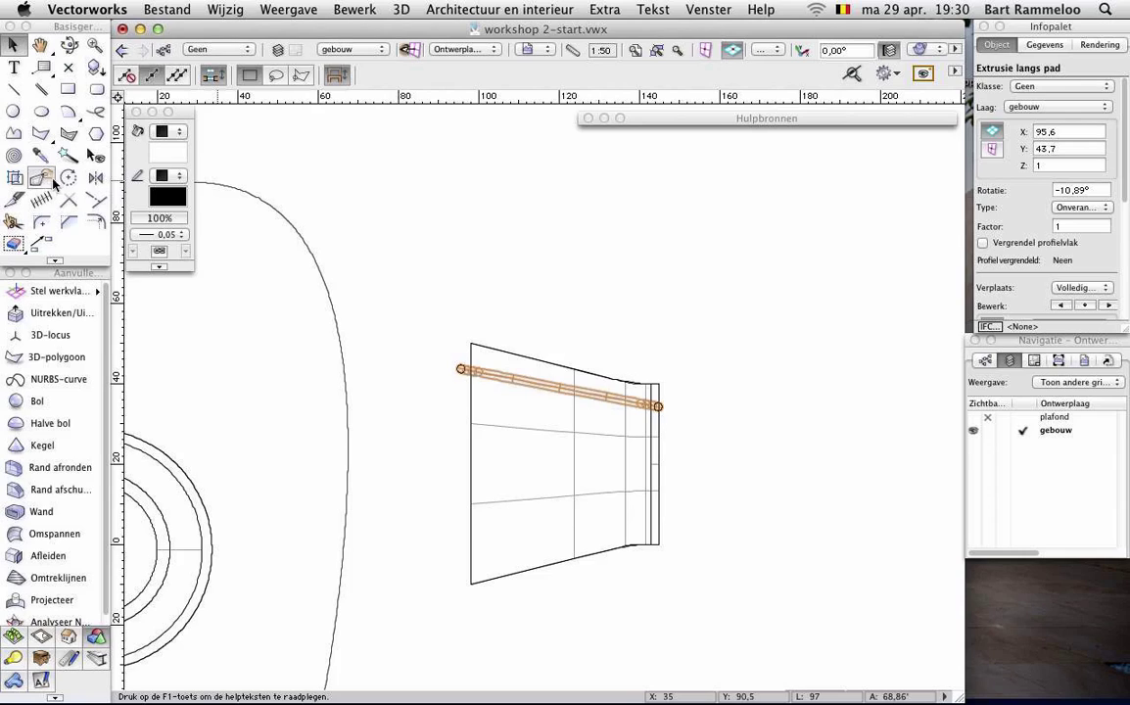
- Mirror the rail across the seat's midline to create the opposite side frame
click(92, 177)
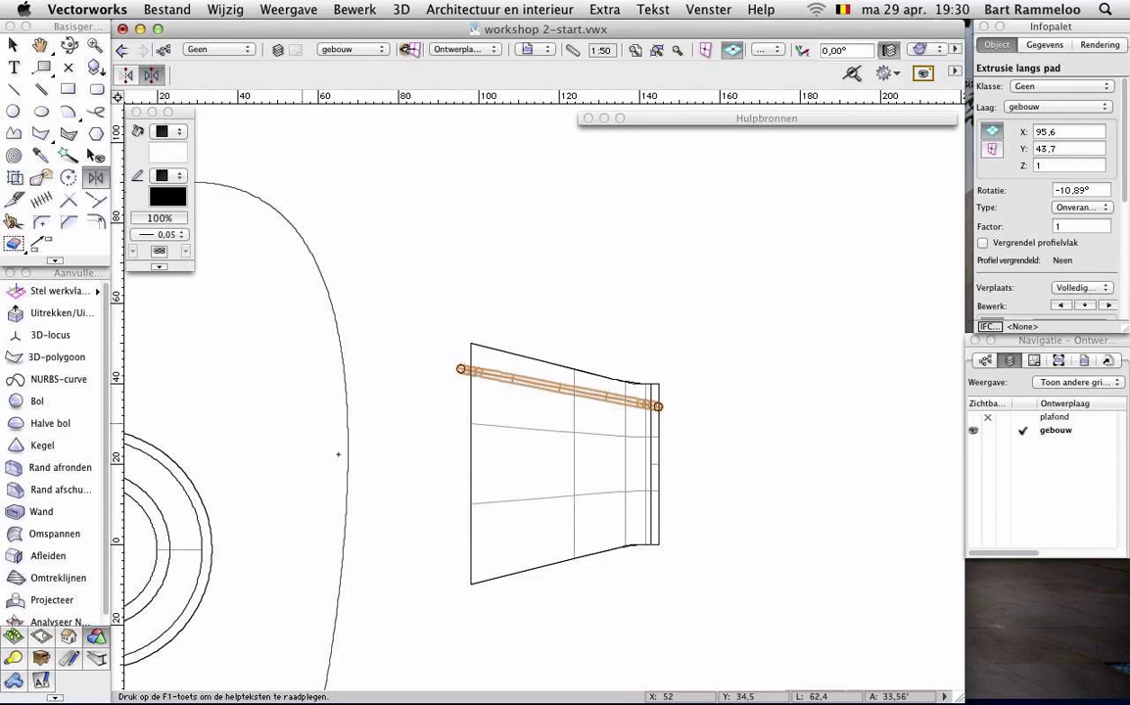
click(471, 465)
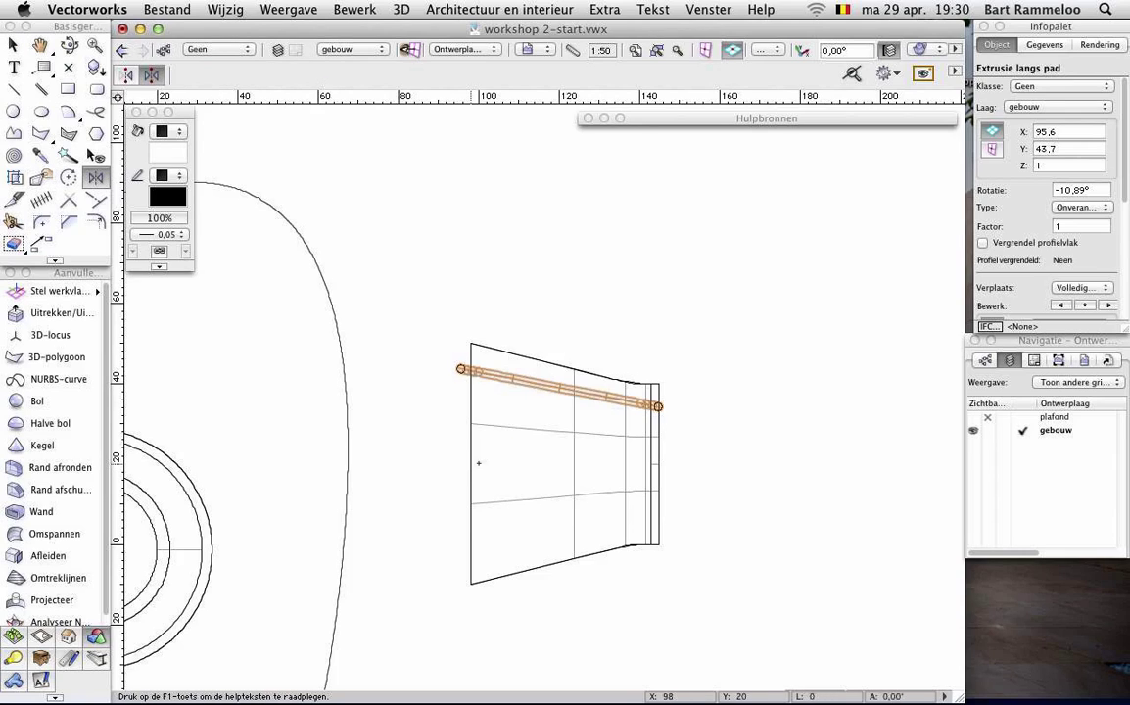
click(698, 464)
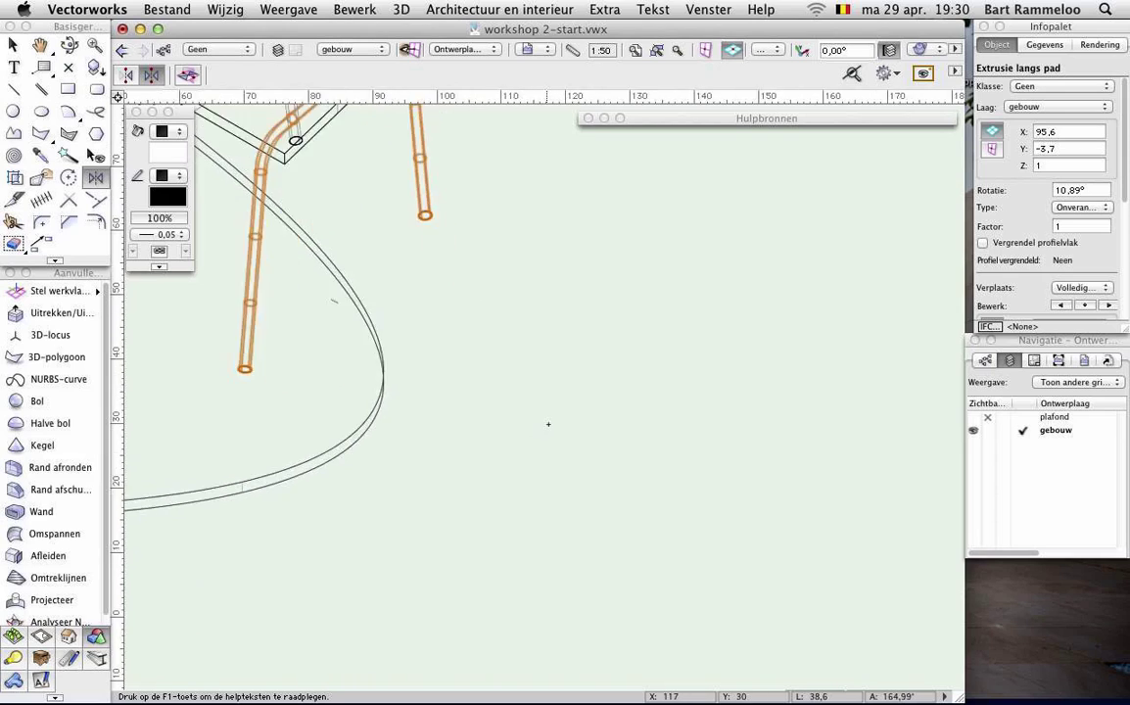
click(12, 45)
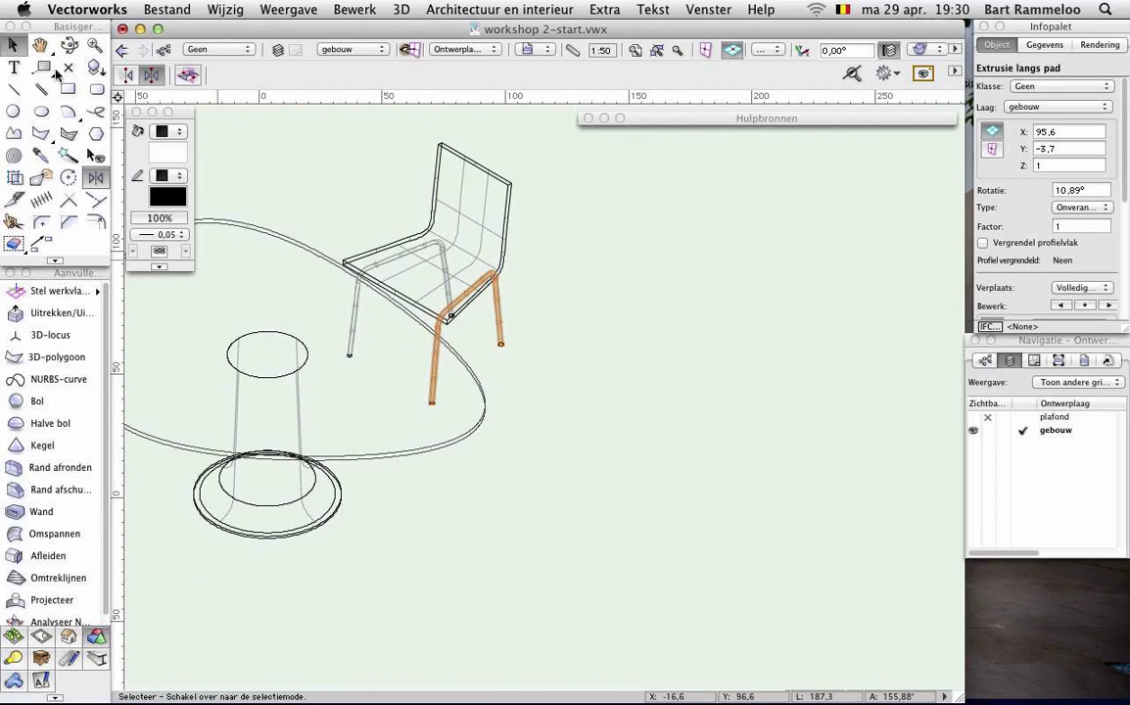
- Deselect the legs, select only the seat shell, and open the render mode list
click(595, 235)
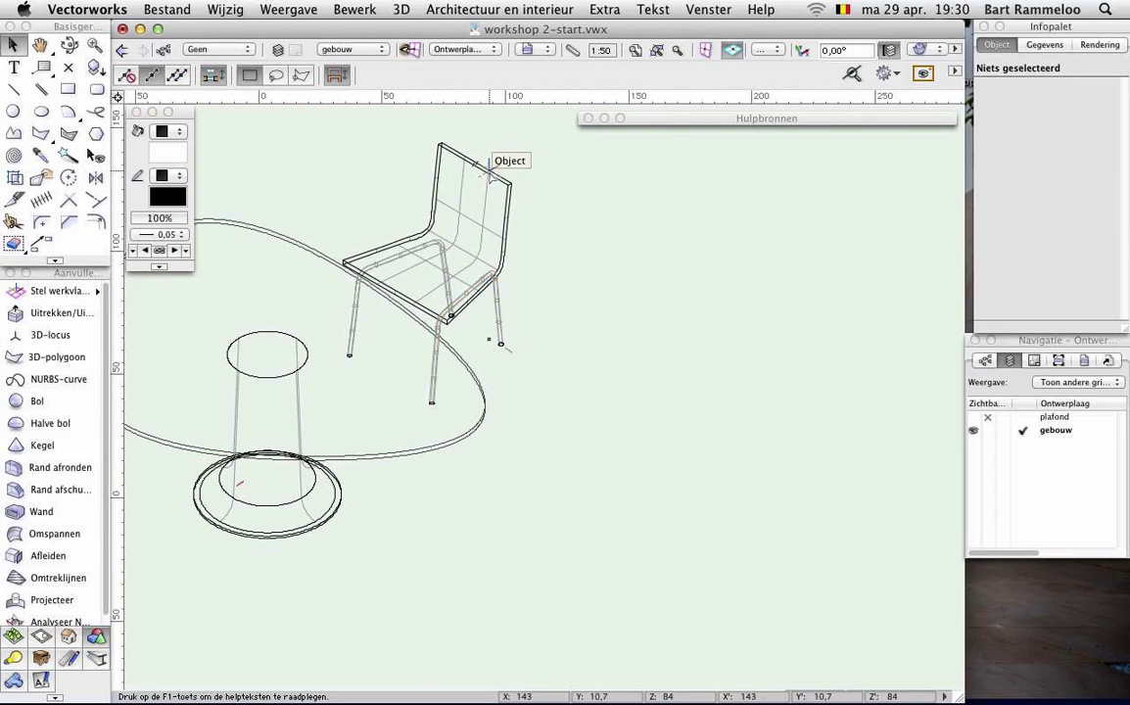
scroll(493, 182, up, 2)
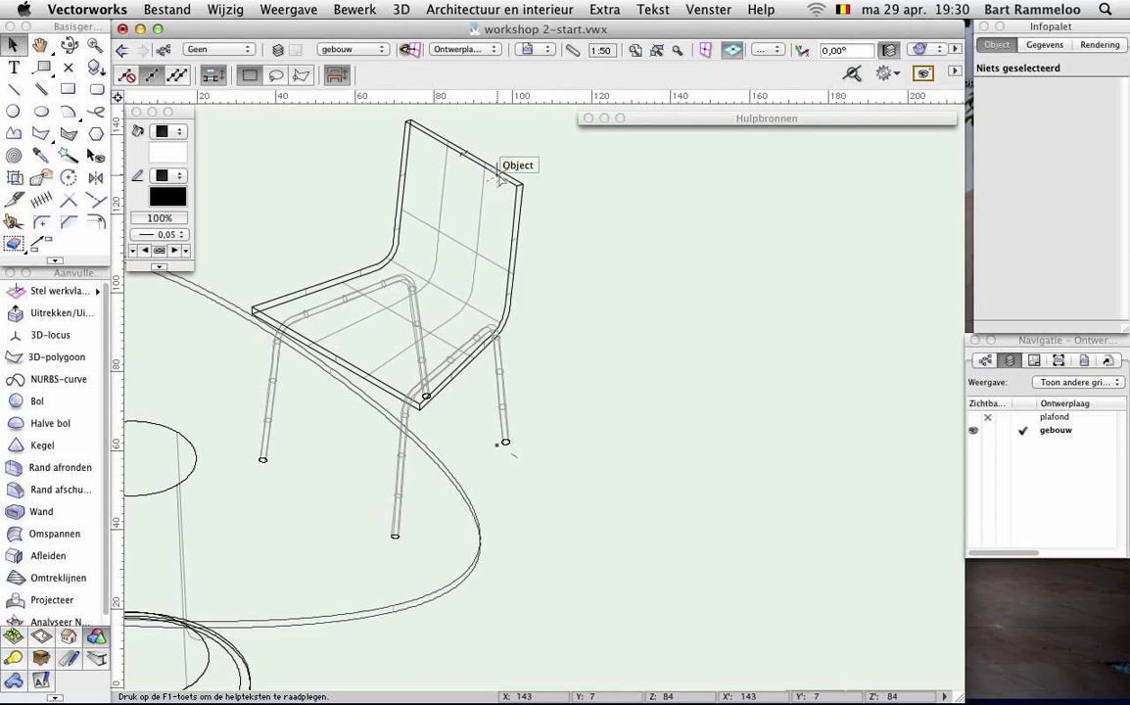
click(518, 183)
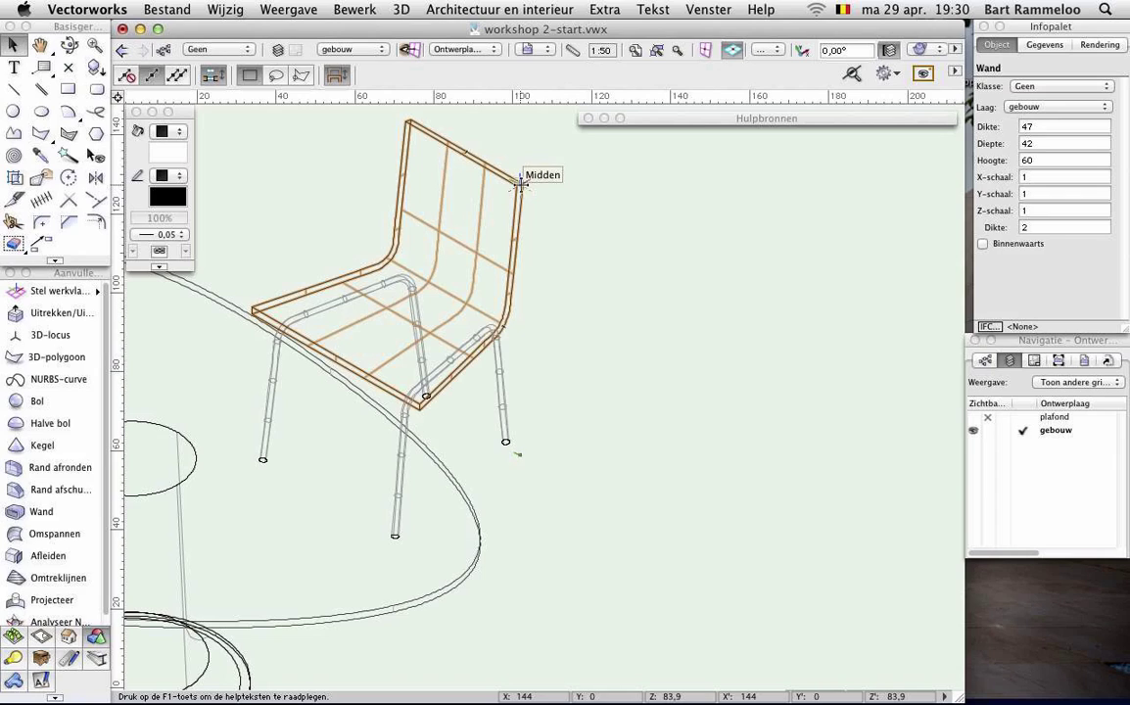
click(941, 50)
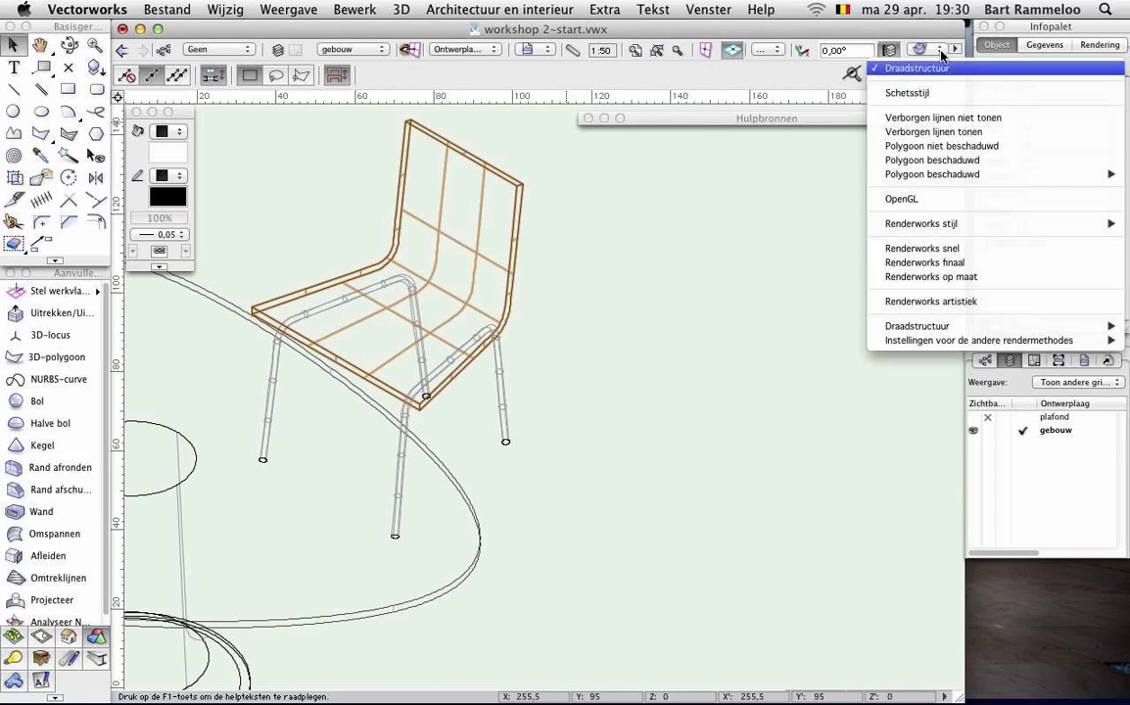
- Render in OpenGL and fill the chair shell with a yellow PANTONE solid coated colour
click(932, 199)
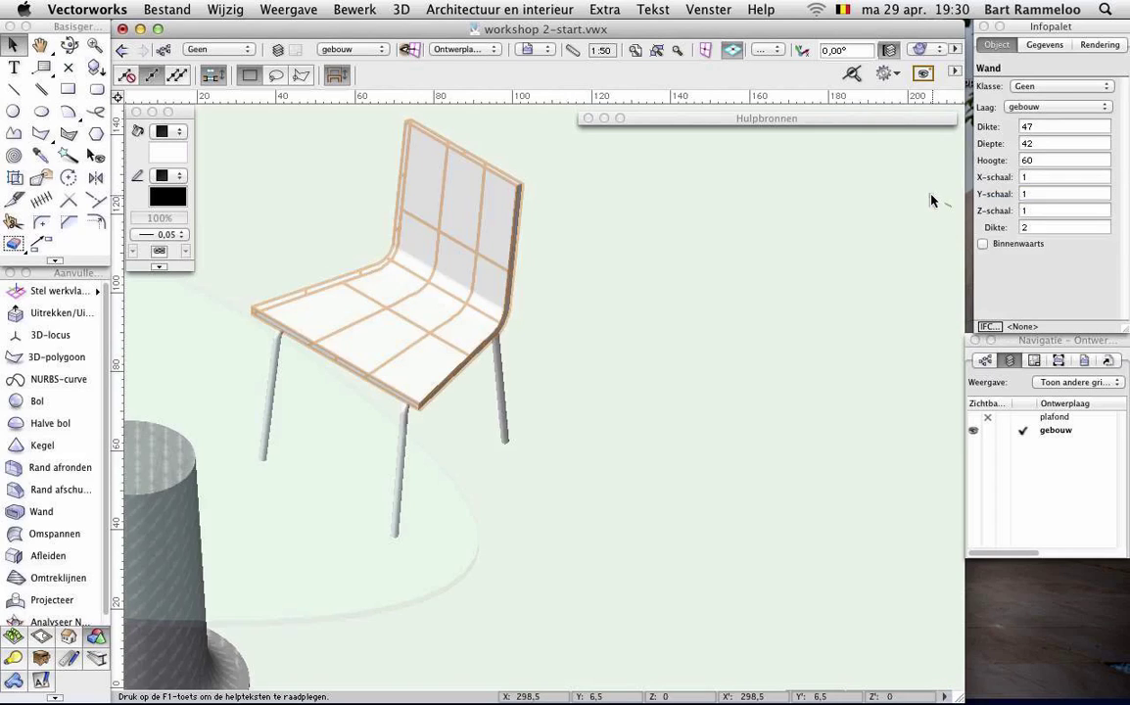
click(172, 157)
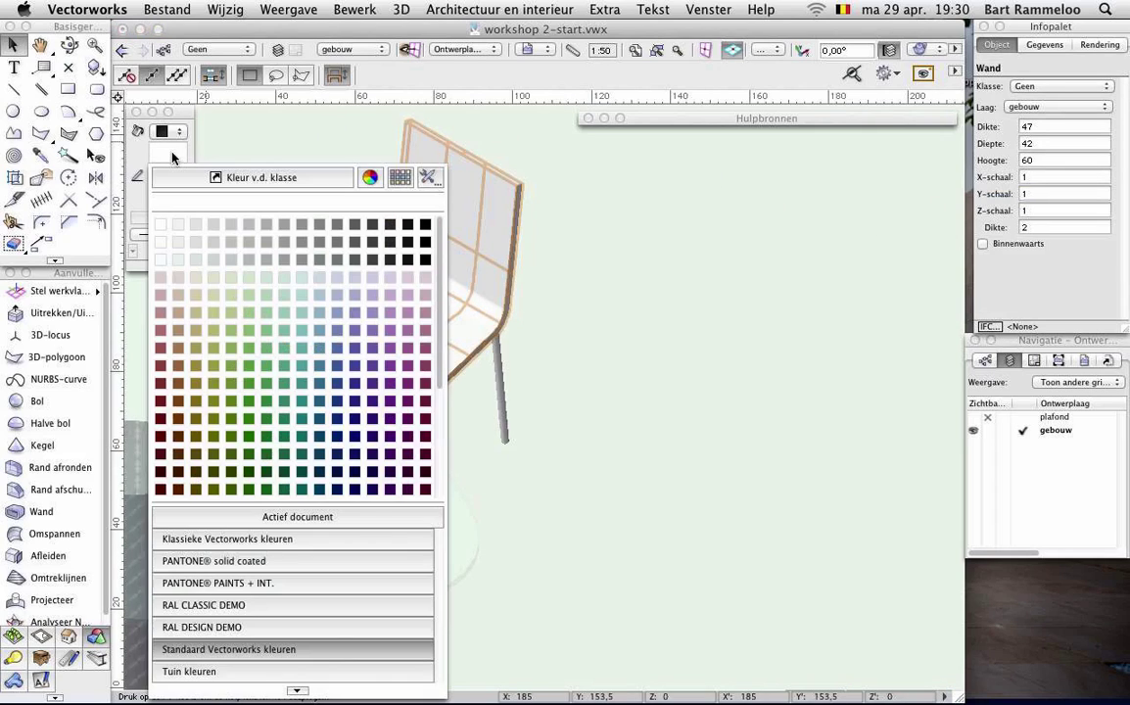
click(207, 607)
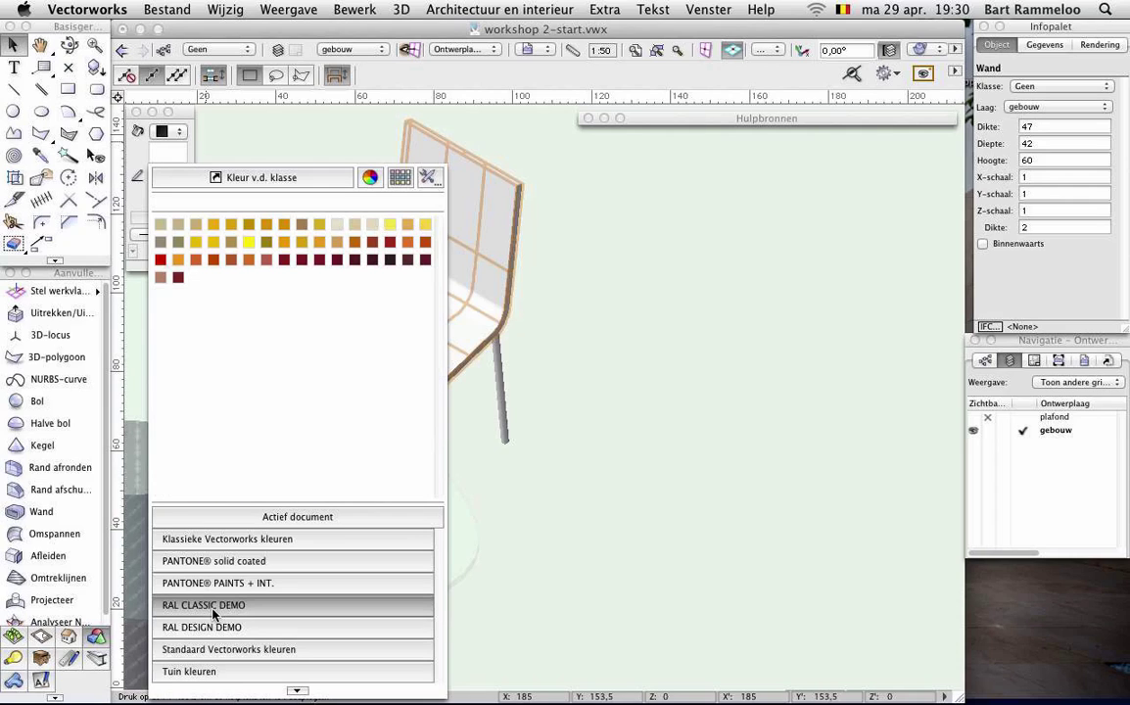
click(214, 629)
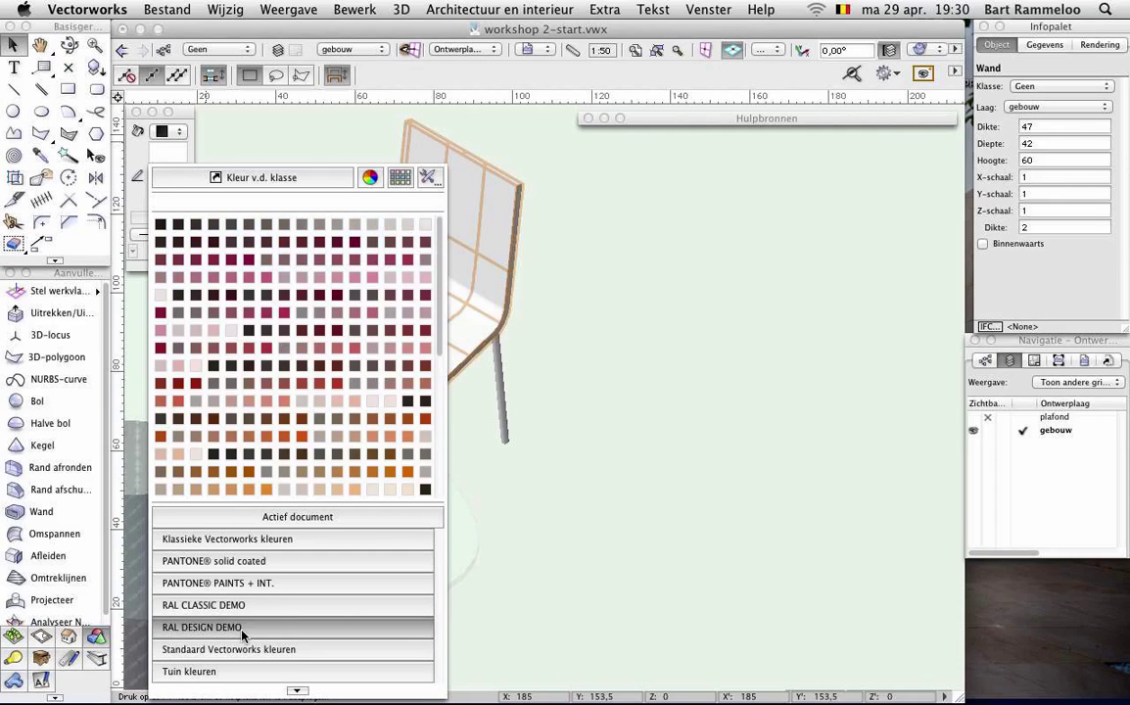
click(241, 566)
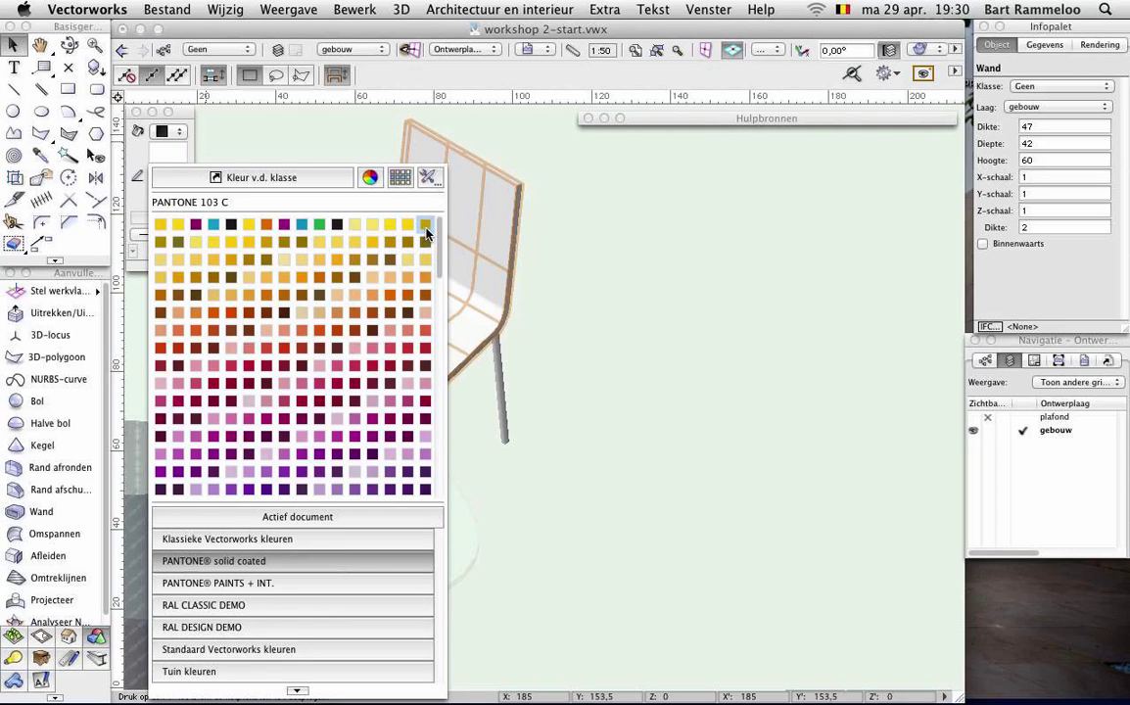
click(425, 226)
- Deselect the chair and zoom in and out to inspect the yellow shell
click(603, 278)
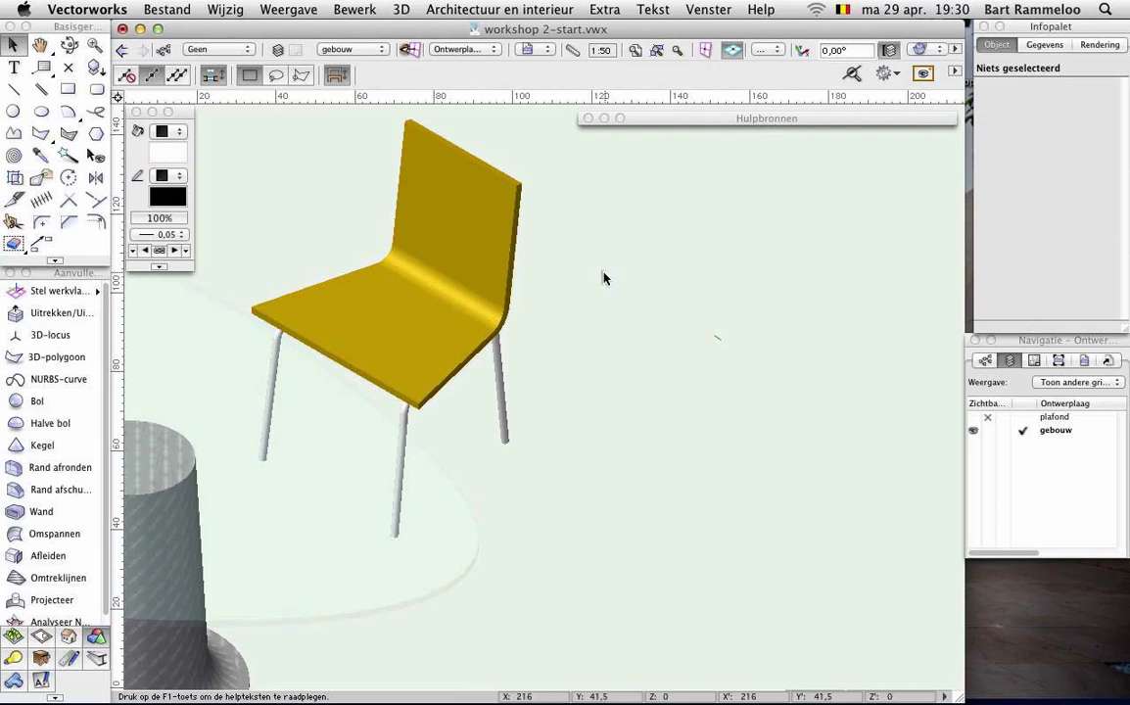
scroll(454, 346, up, 2)
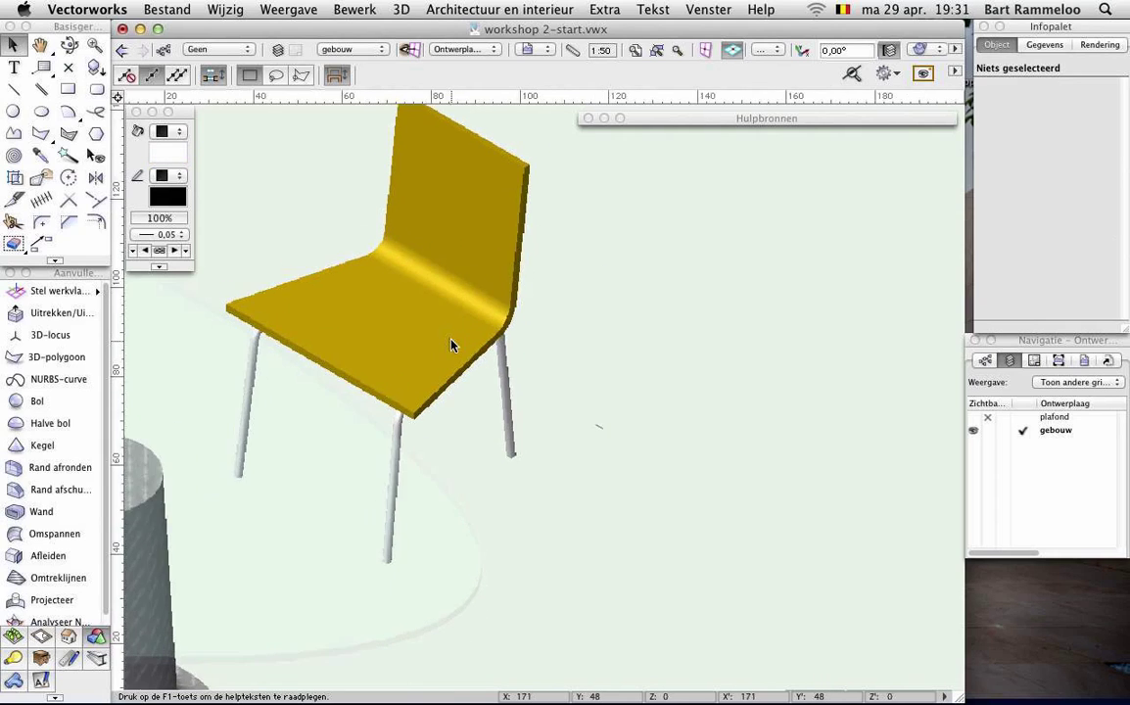
scroll(452, 346, up, 2)
scroll(451, 347, up, 2)
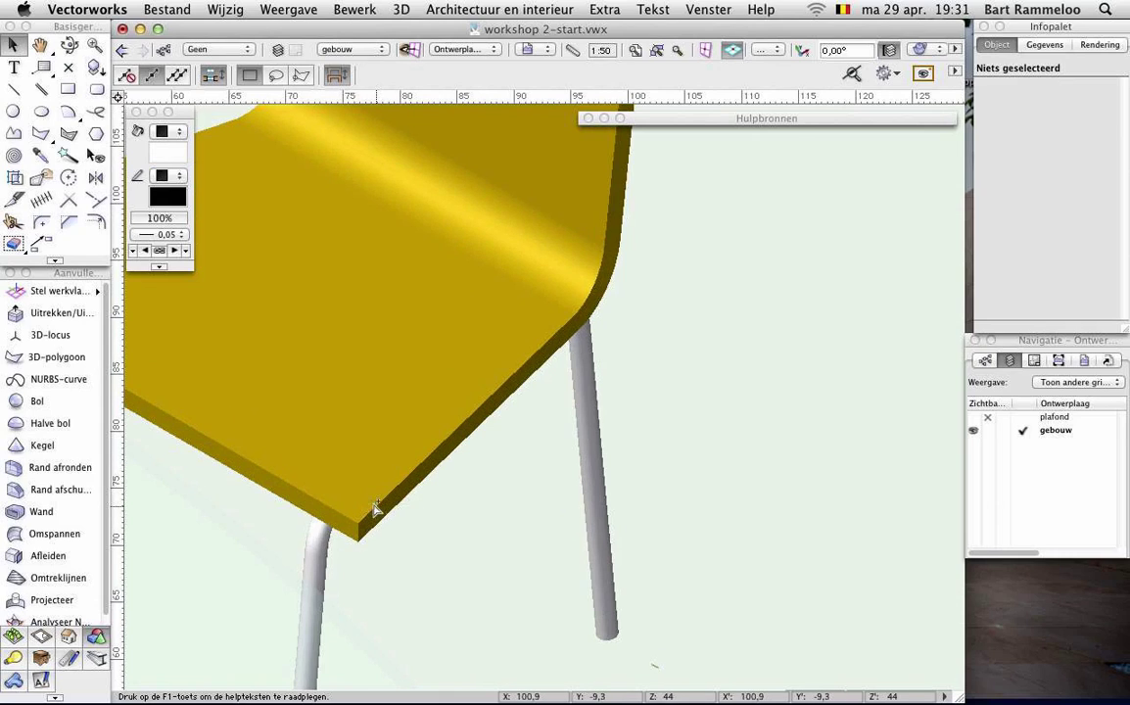
scroll(375, 507, up, 1)
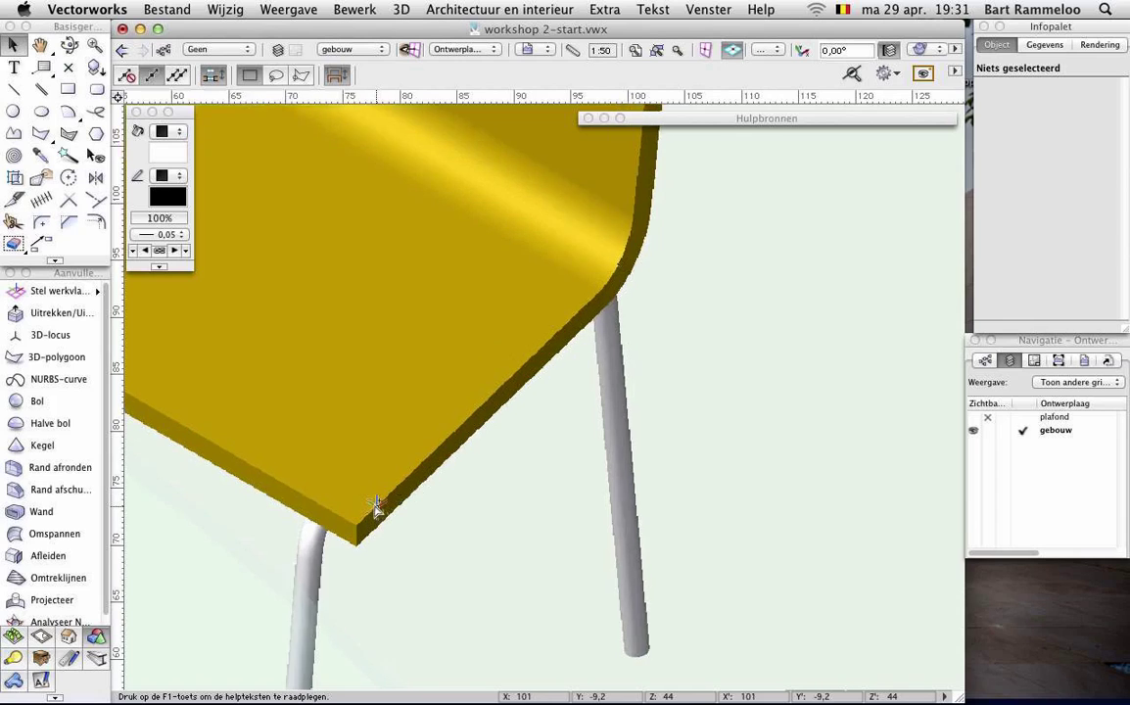
scroll(375, 507, up, 1)
scroll(375, 507, down, 1)
scroll(375, 506, down, 1)
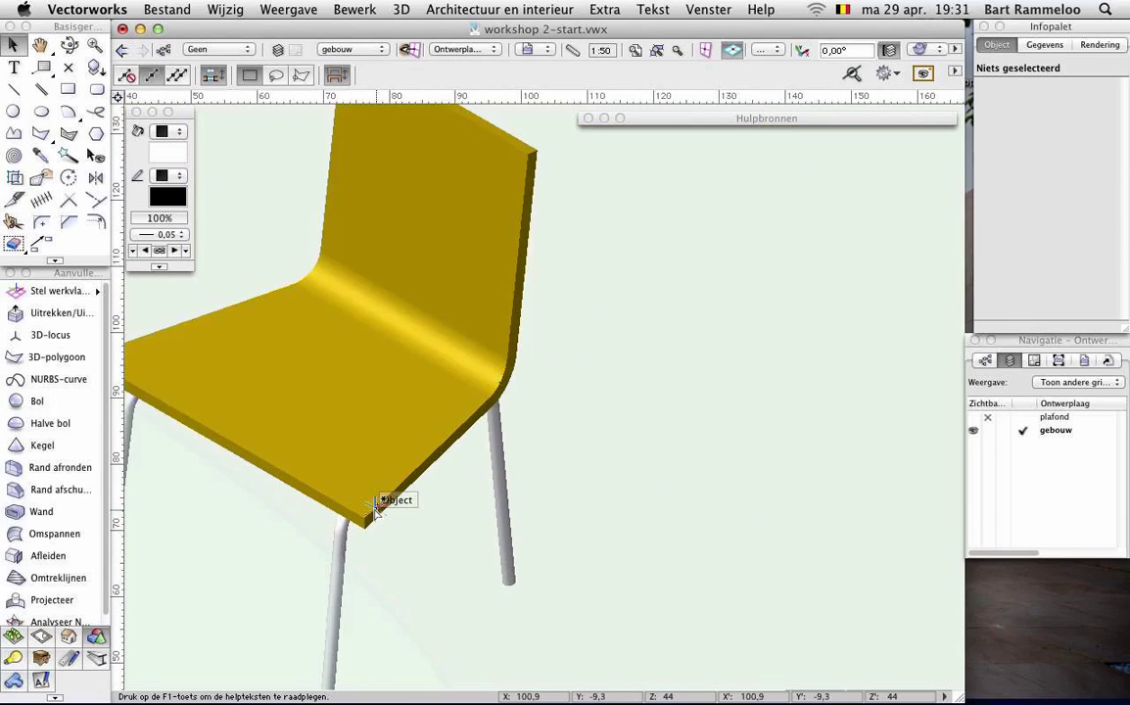
scroll(375, 506, down, 1)
scroll(375, 507, down, 1)
scroll(375, 506, down, 1)
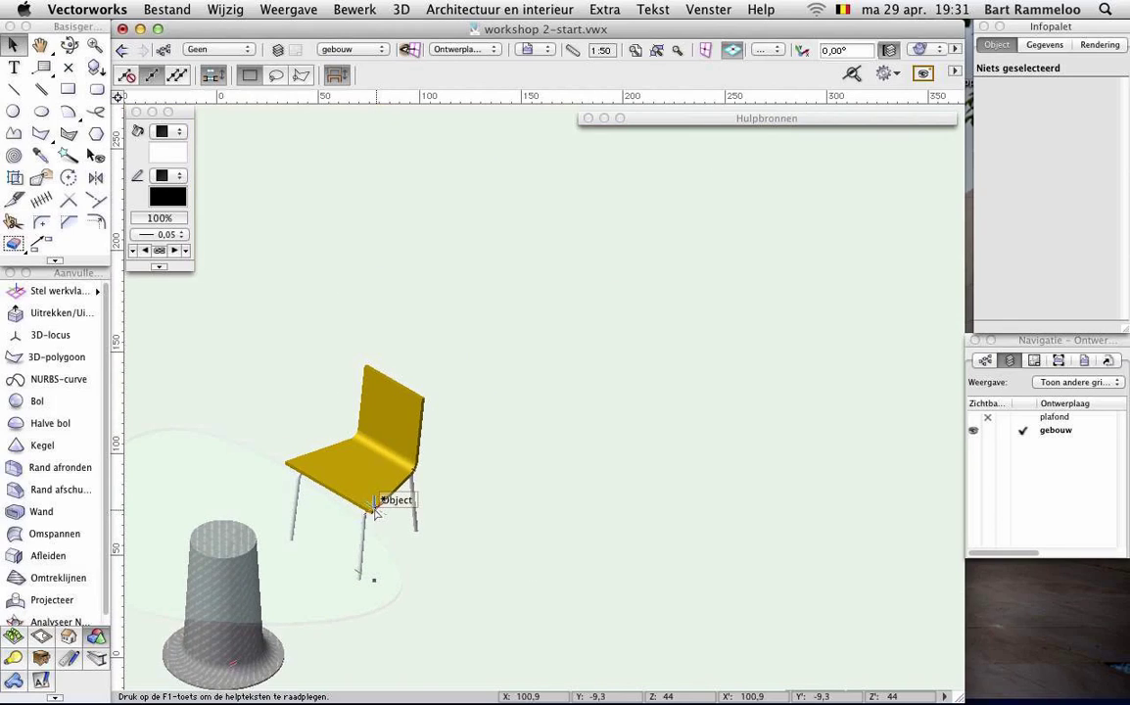
- Set the Fillet Edge tool to constant radius 0,5 with all edges selected
click(39, 471)
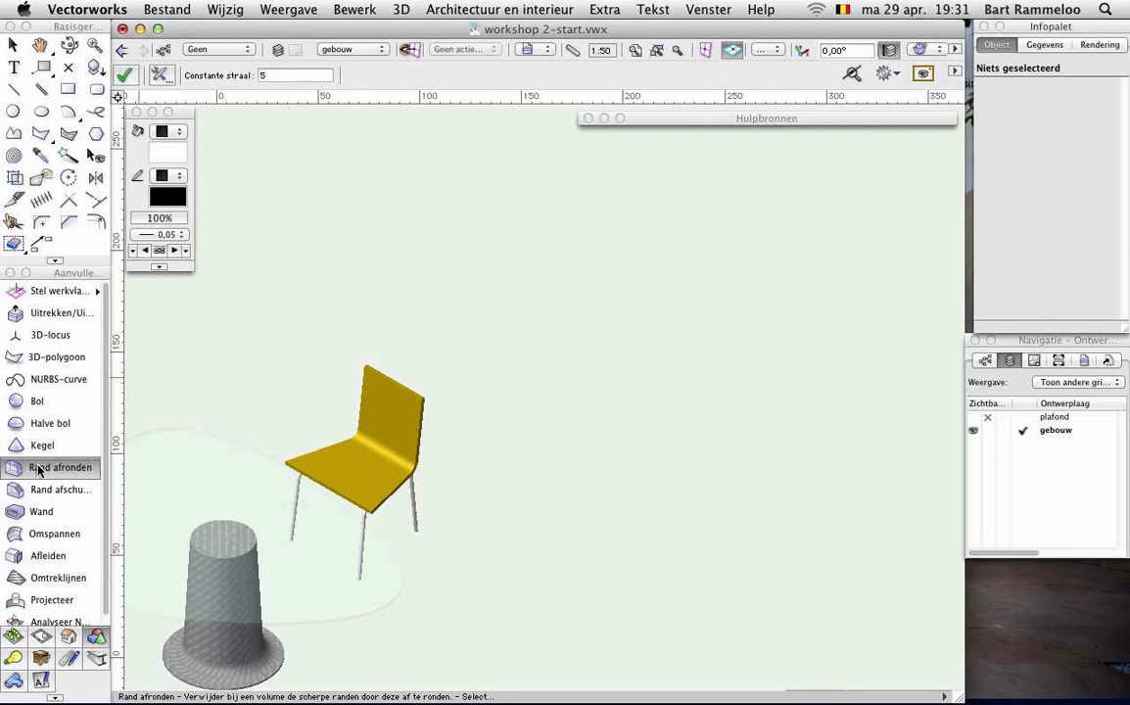
click(159, 76)
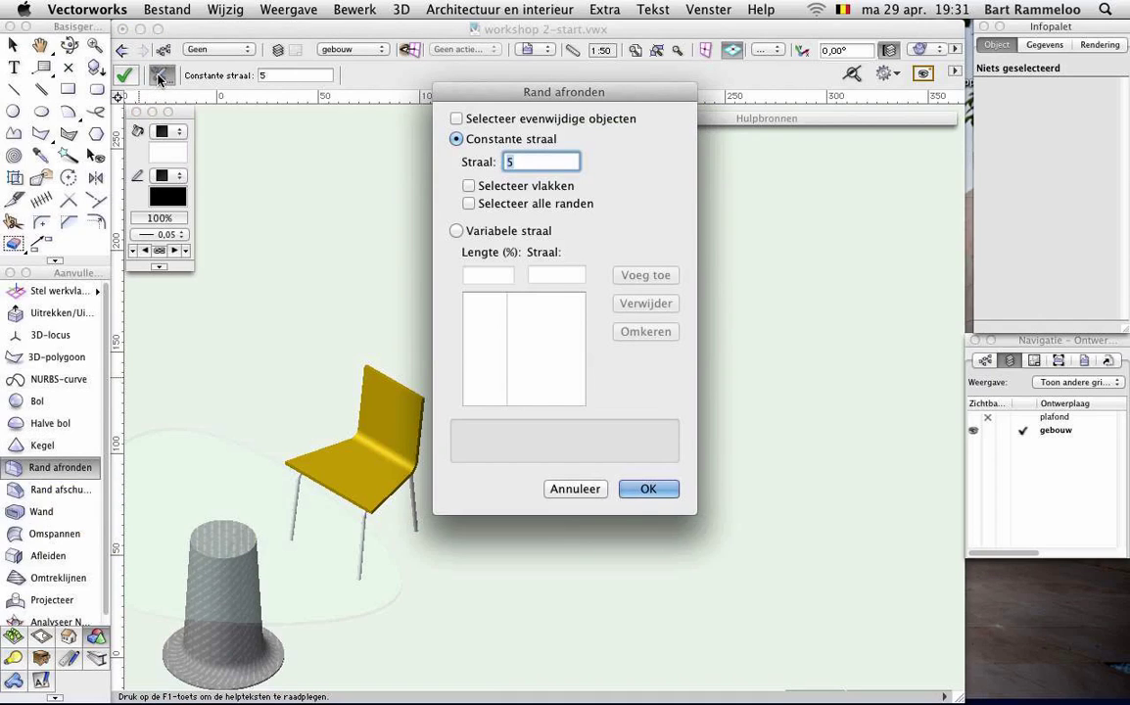
text(0,5)
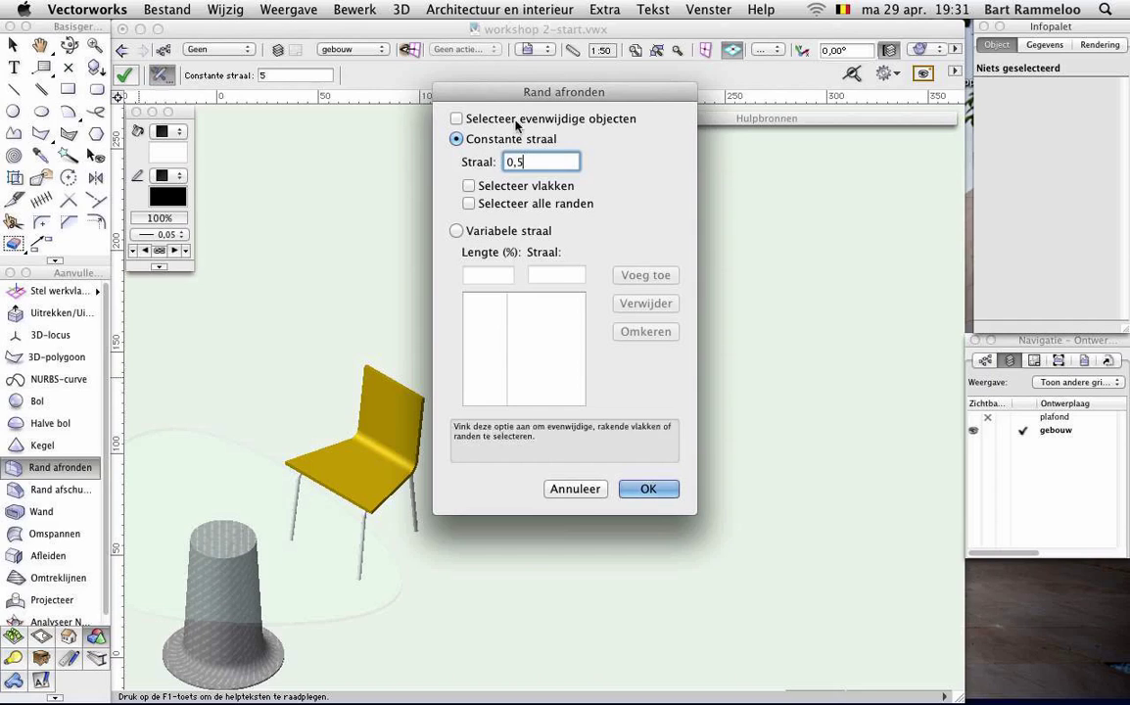
click(469, 204)
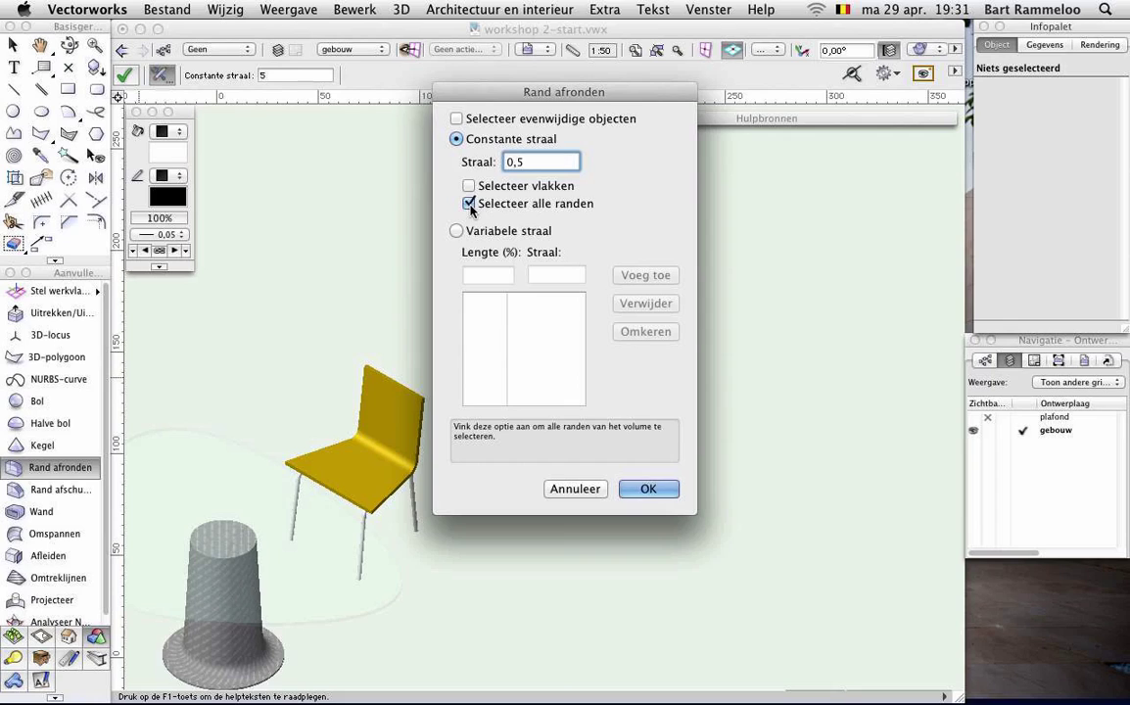
click(648, 489)
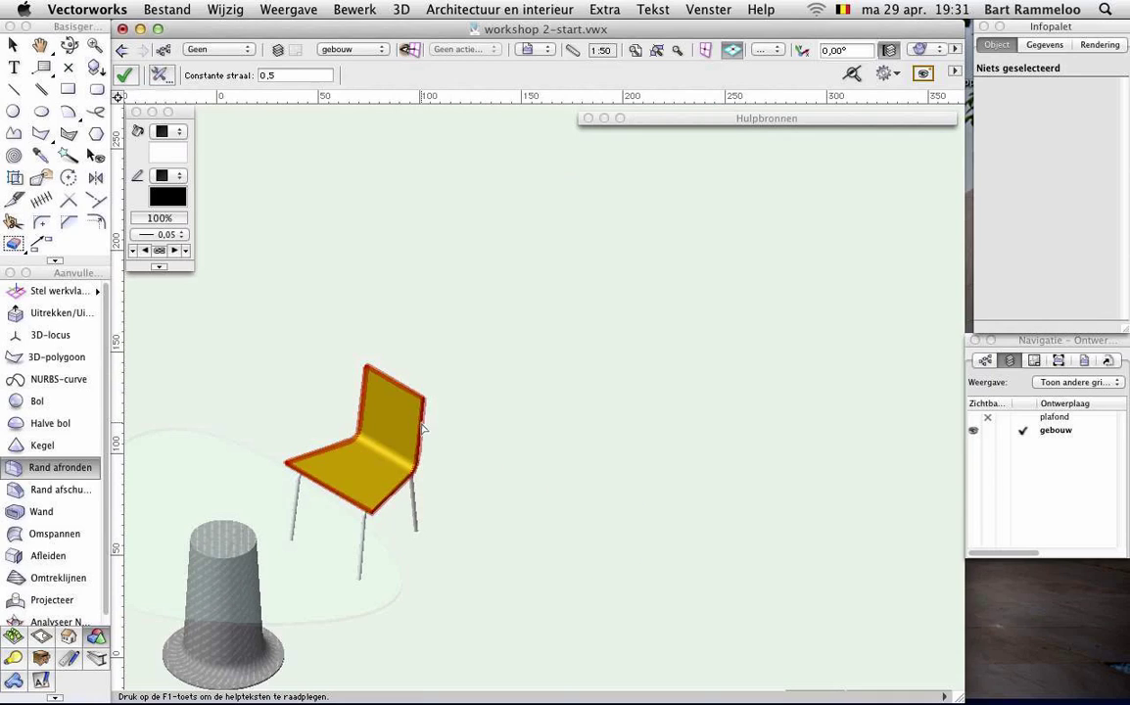
- Apply the 0,5 fillet to the yellow chair shell
scroll(385, 504, up, 3)
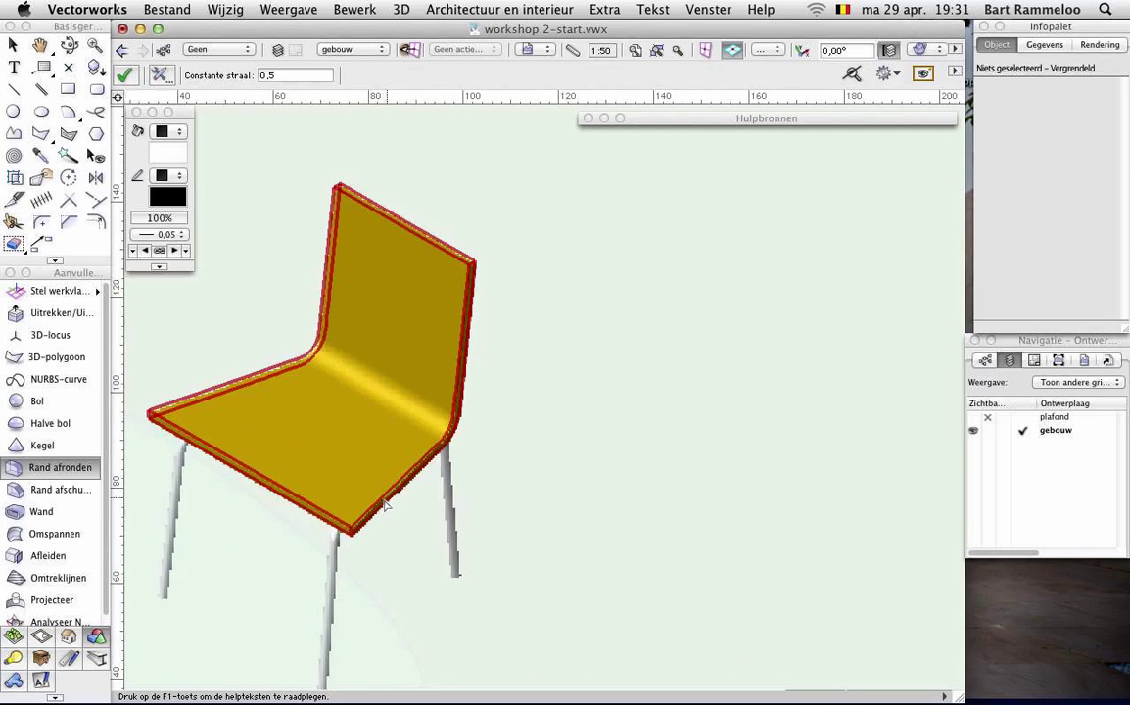
scroll(385, 504, up, 2)
scroll(385, 505, up, 1)
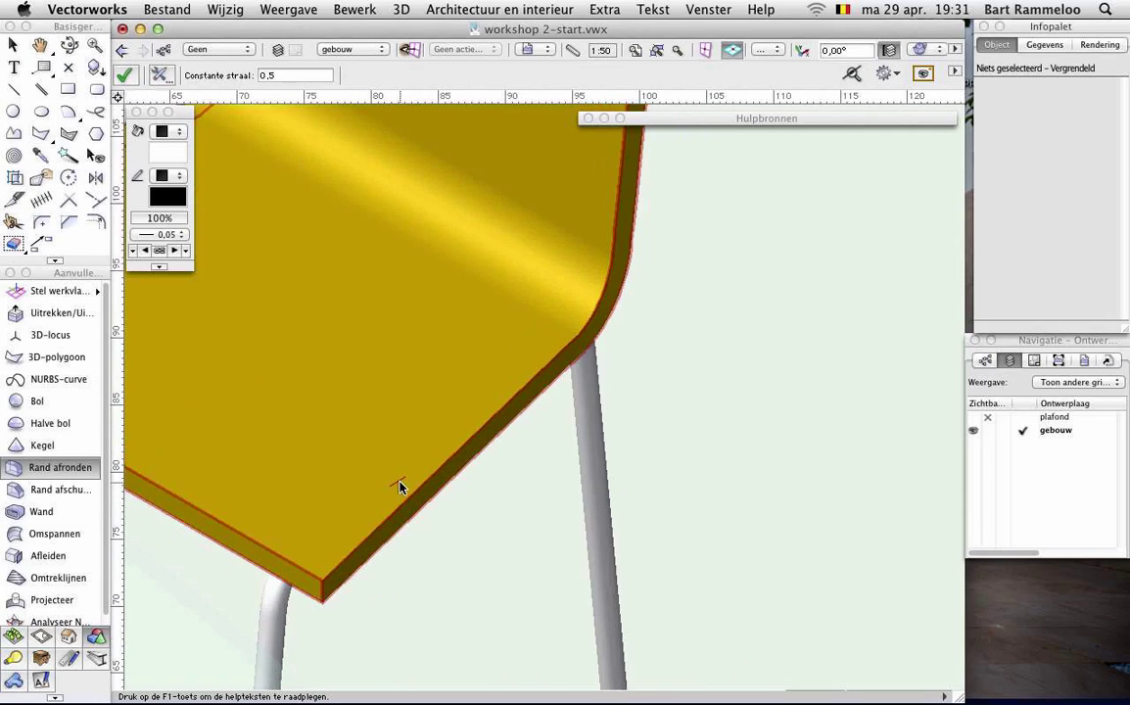
click(128, 81)
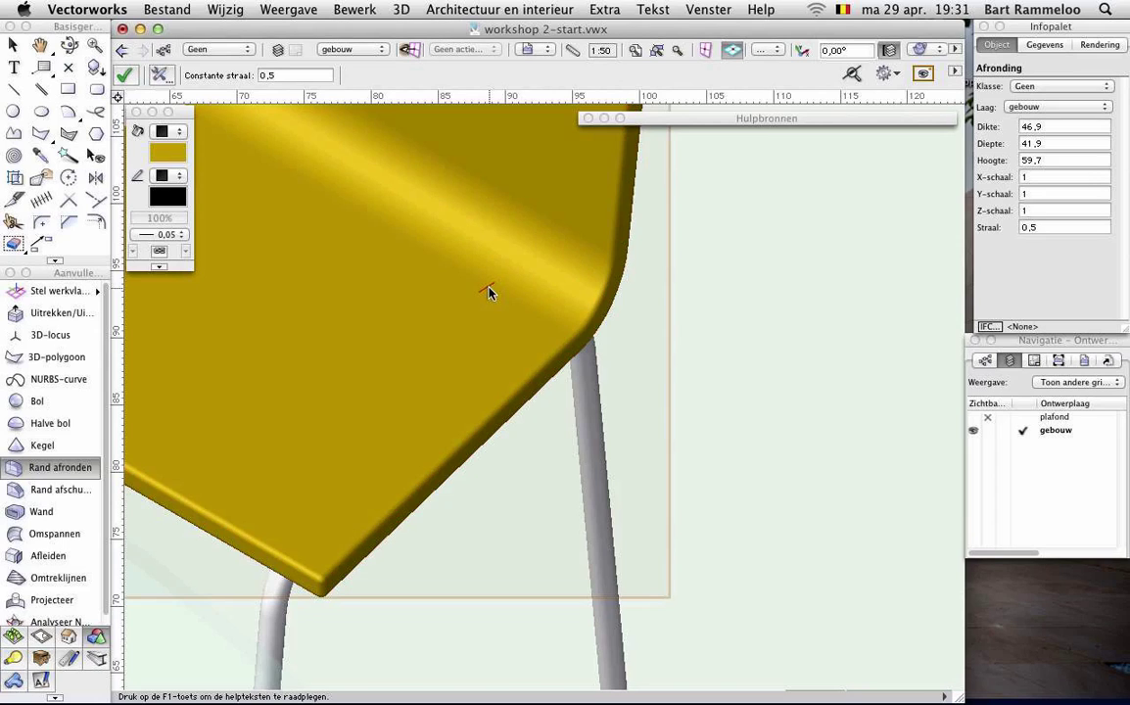
scroll(490, 292, down, 4)
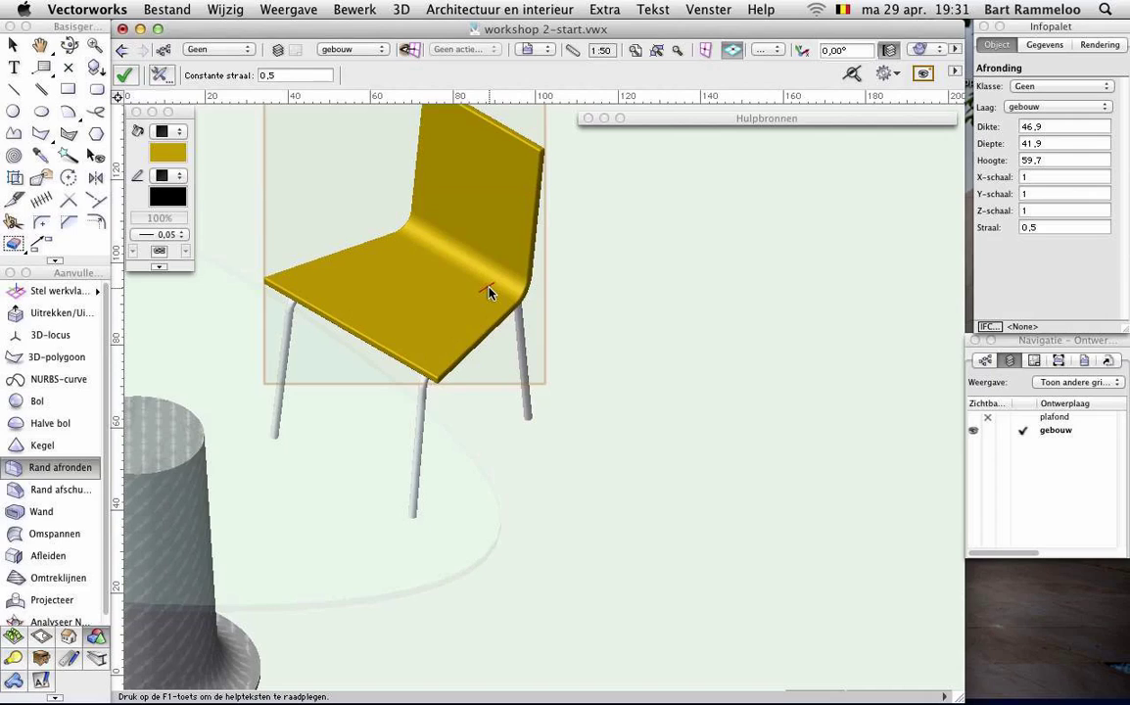
- Go to Top/Plan view, show workshop 2-start resources, and select the stoel-geel symbol
key(super+5)
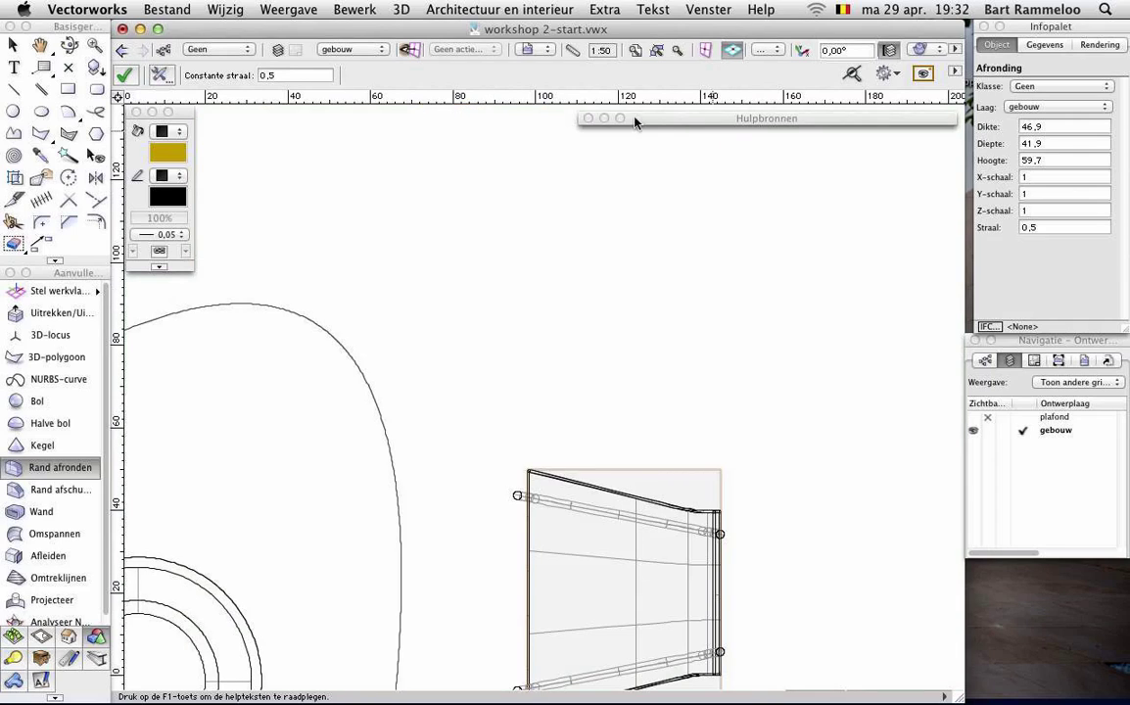
click(605, 118)
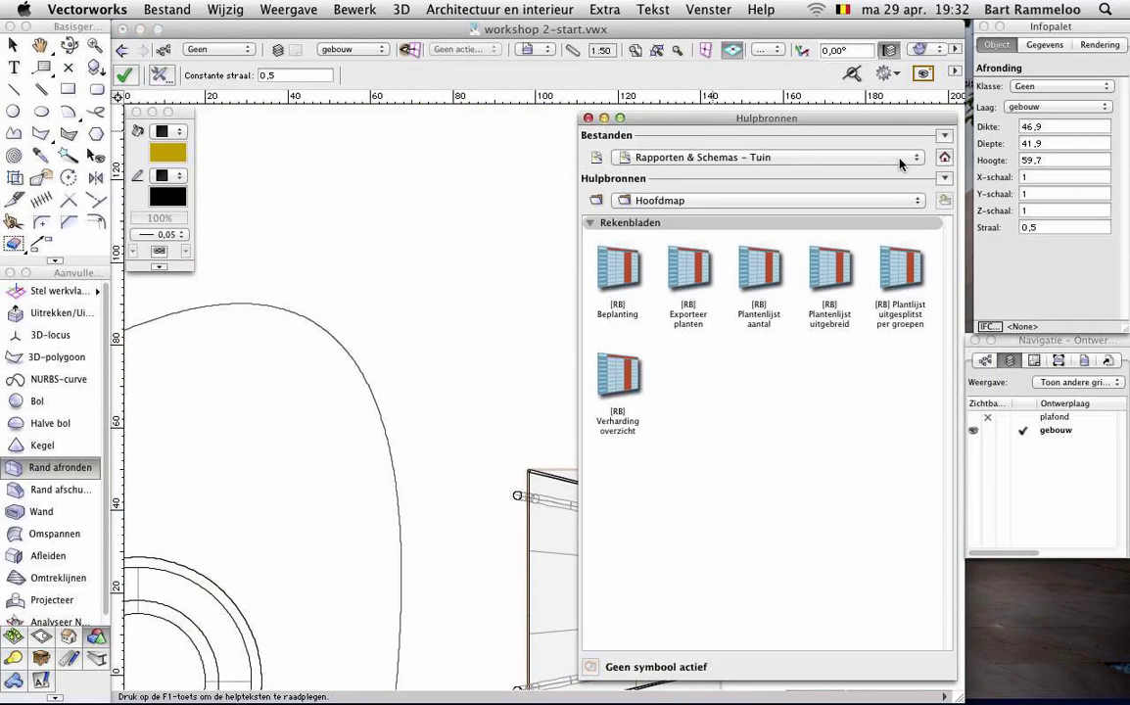
click(945, 158)
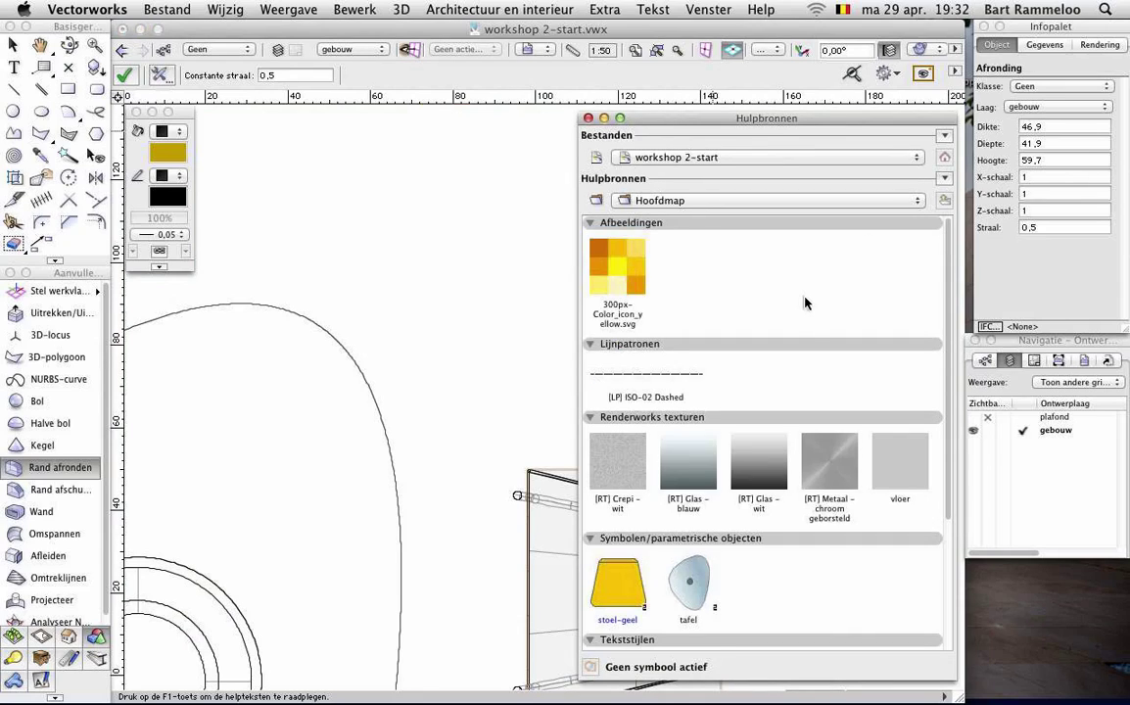
click(637, 584)
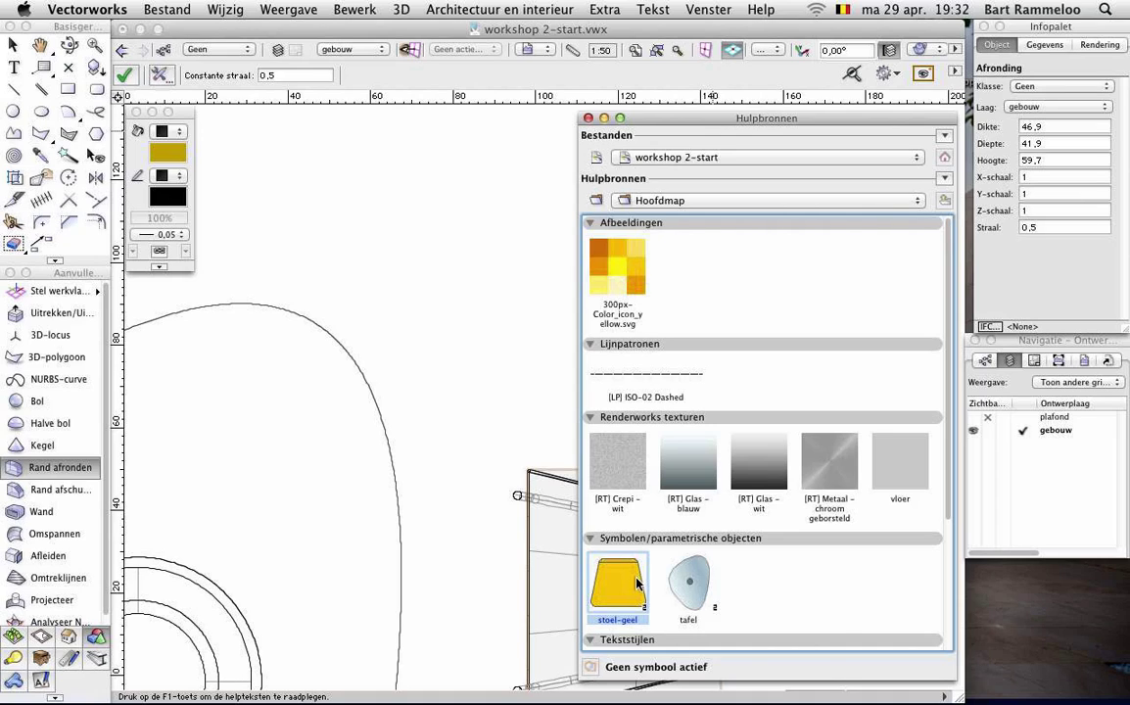
- Place the stoel-geel graphic in the drawing and ungroup it into polylines
double_click(637, 583)
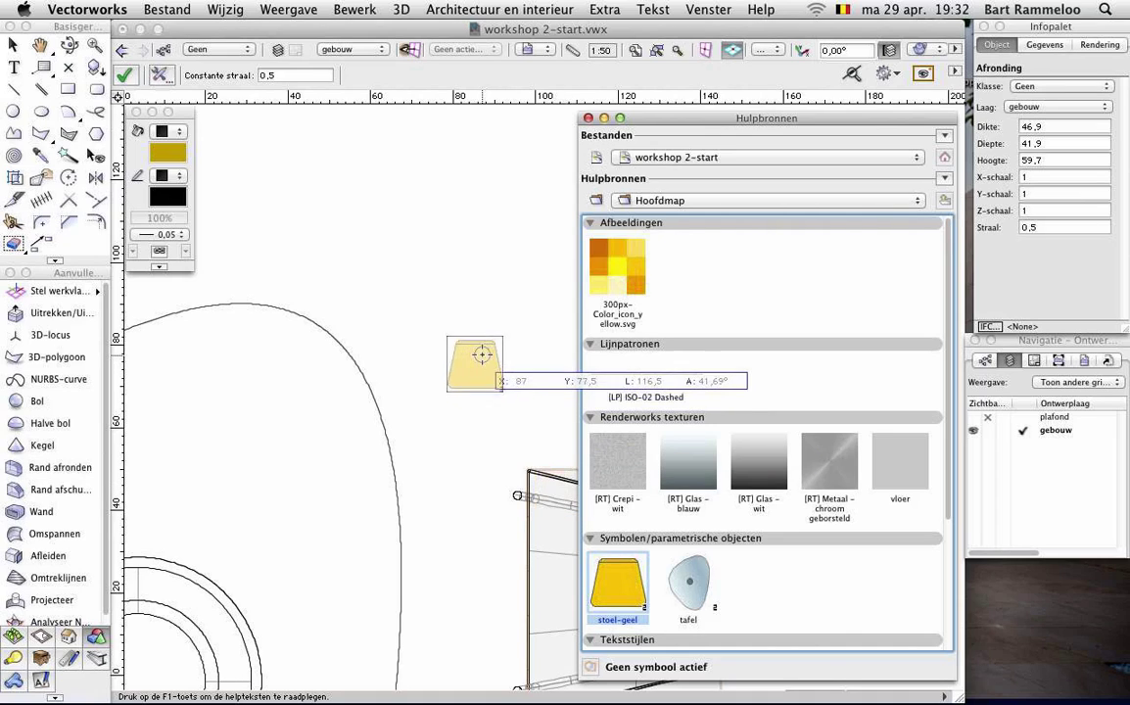
click(475, 358)
click(605, 117)
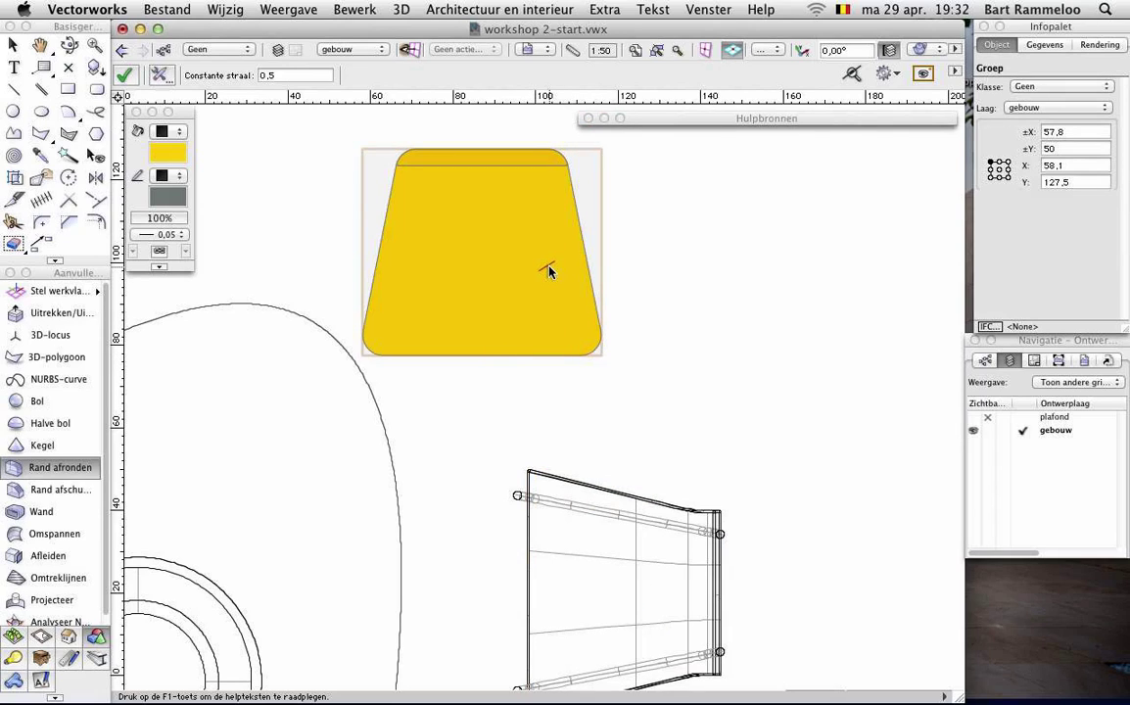
key(super+u)
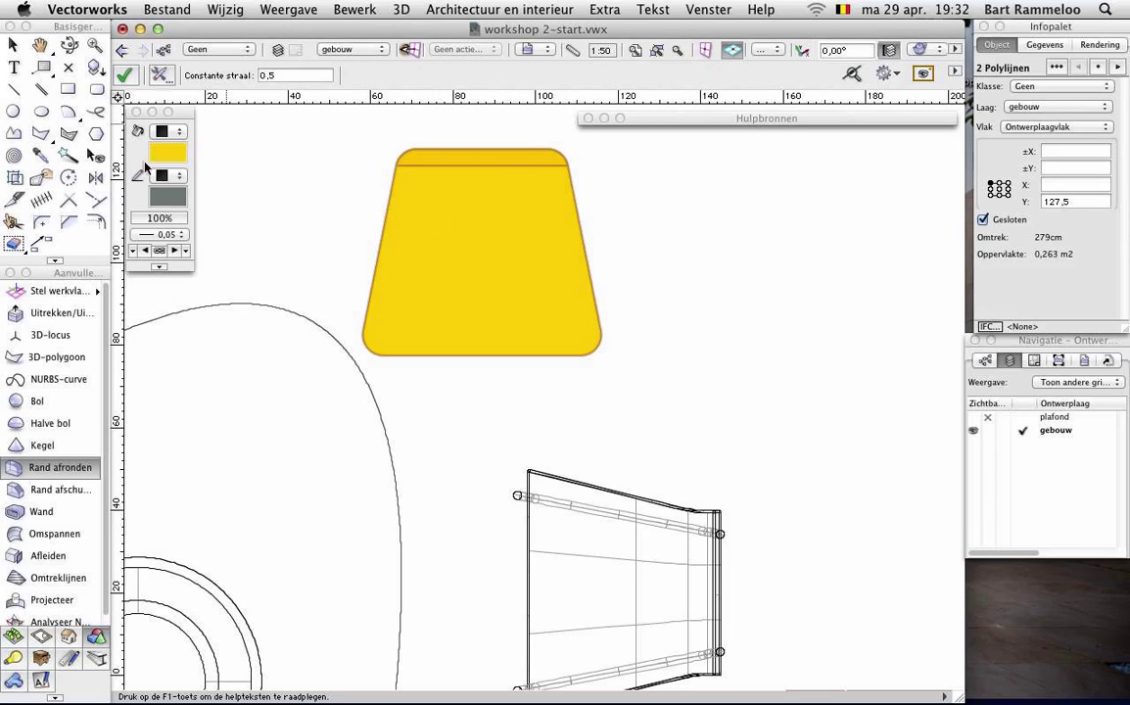
- Rotate the yellow shape by two quarter turns
click(68, 177)
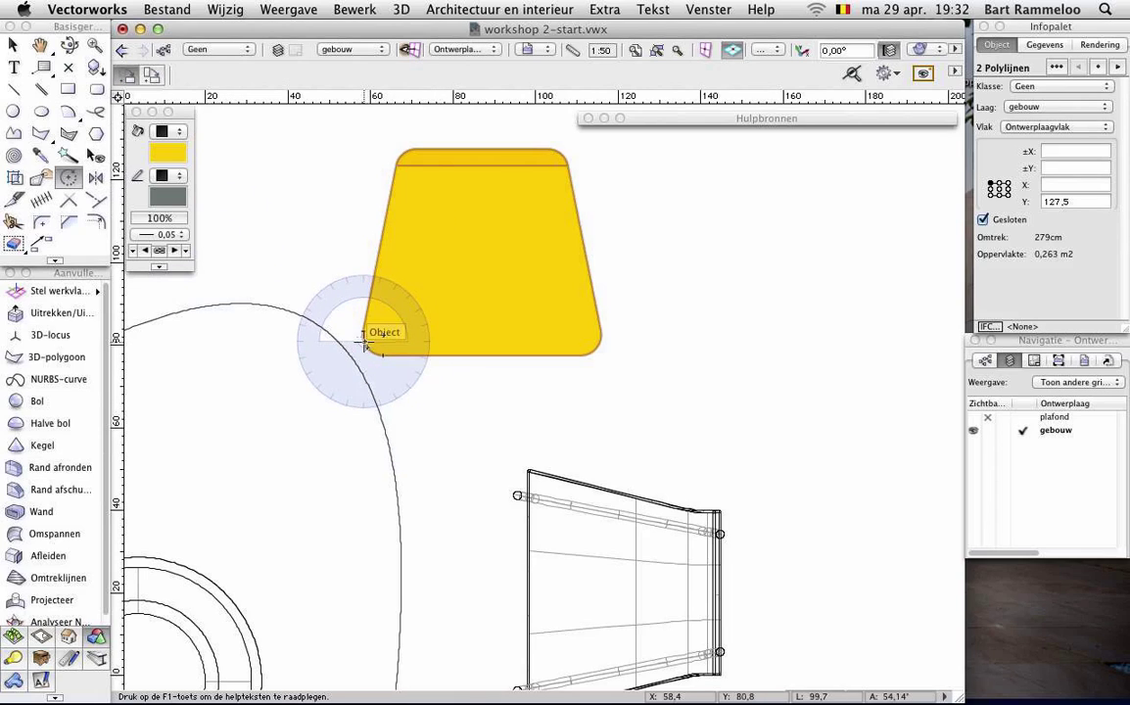
key(x)
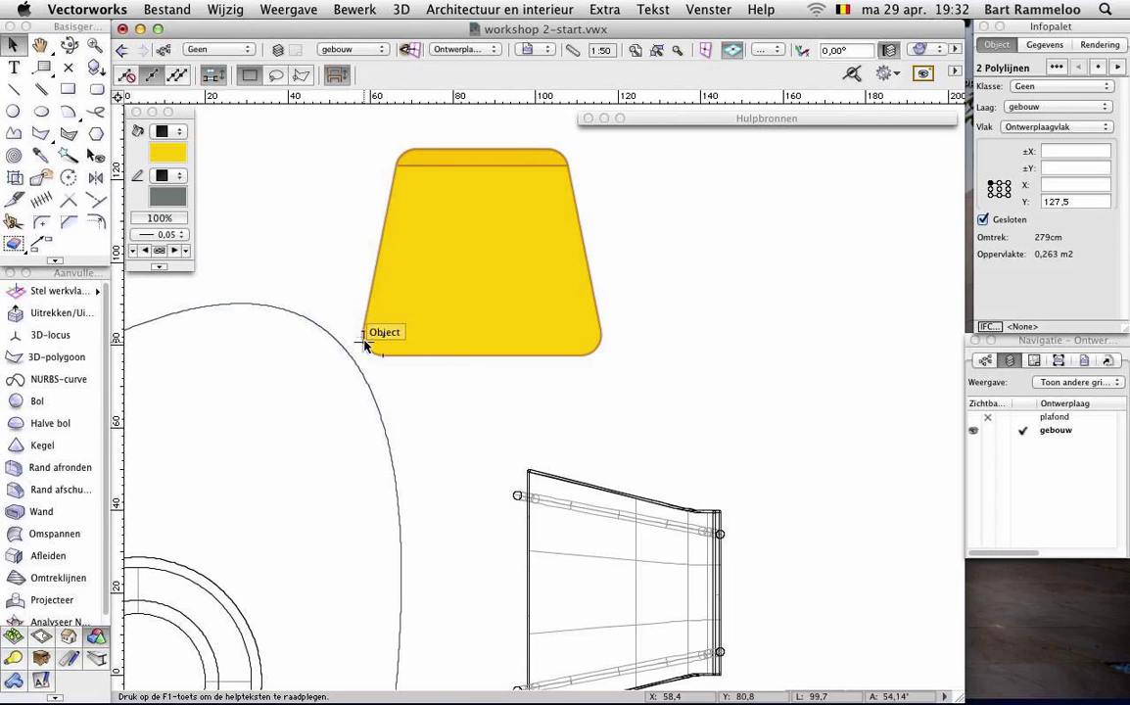
key(super+l)
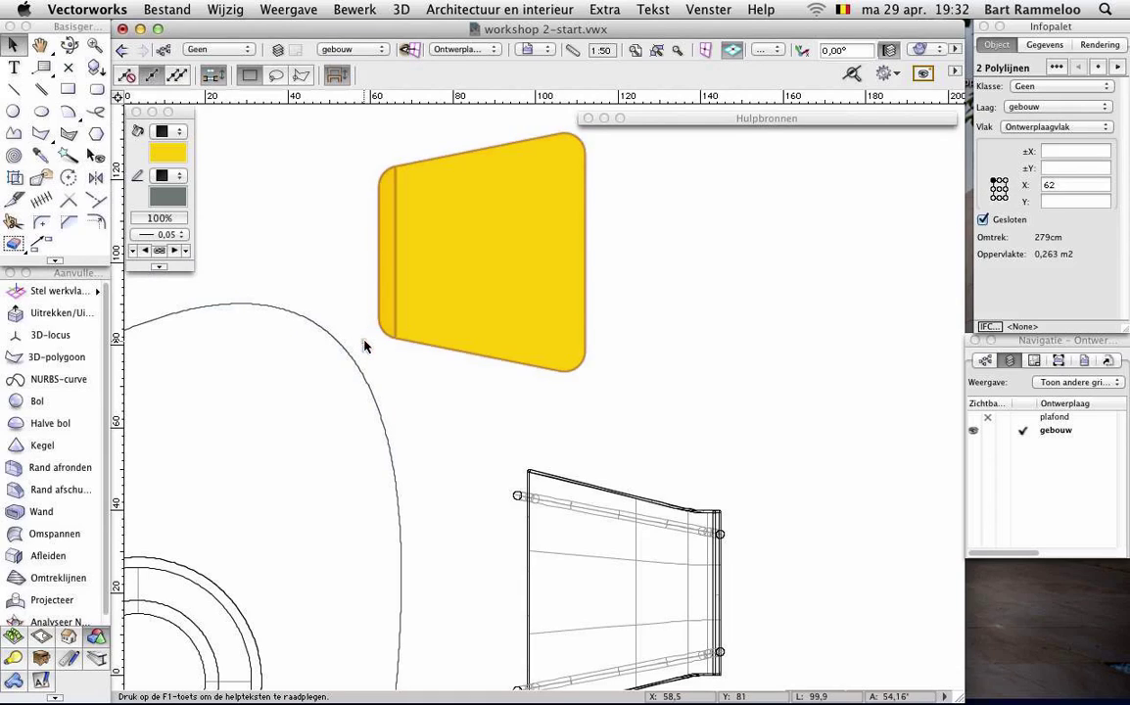
key(super+l)
key(super+l)
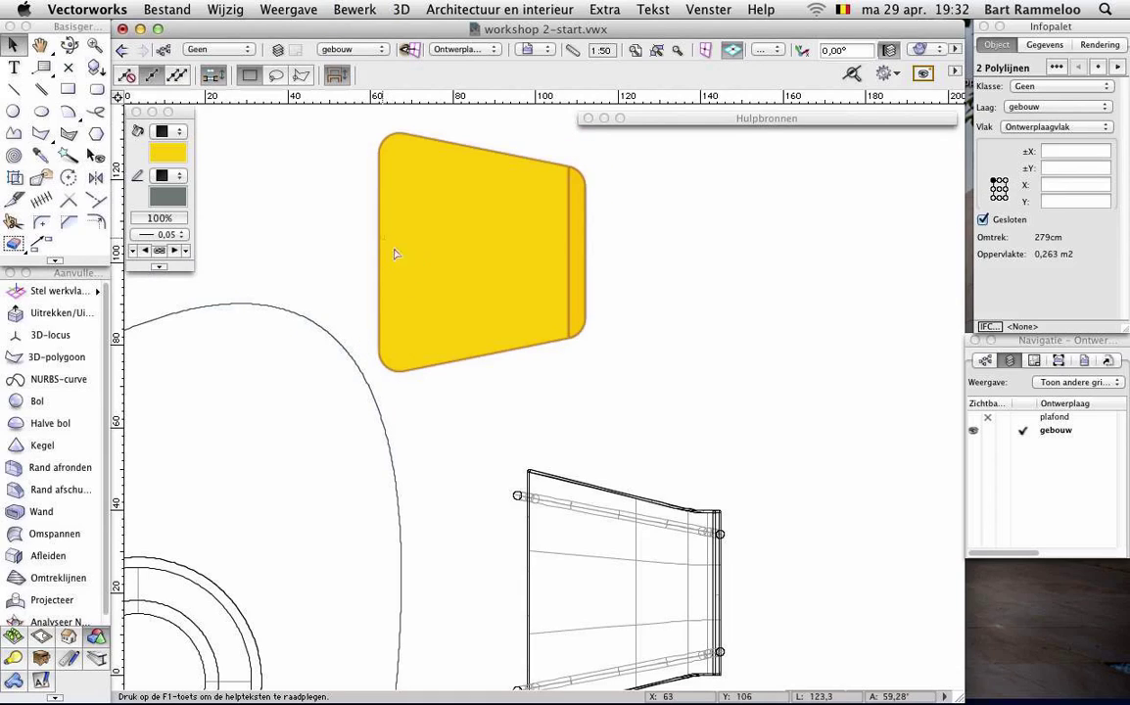
- Move the yellow shape onto the chair's plan outline and marquee-select both together
scroll(683, 355, up, 2)
scroll(683, 356, down, 1)
scroll(682, 355, down, 1)
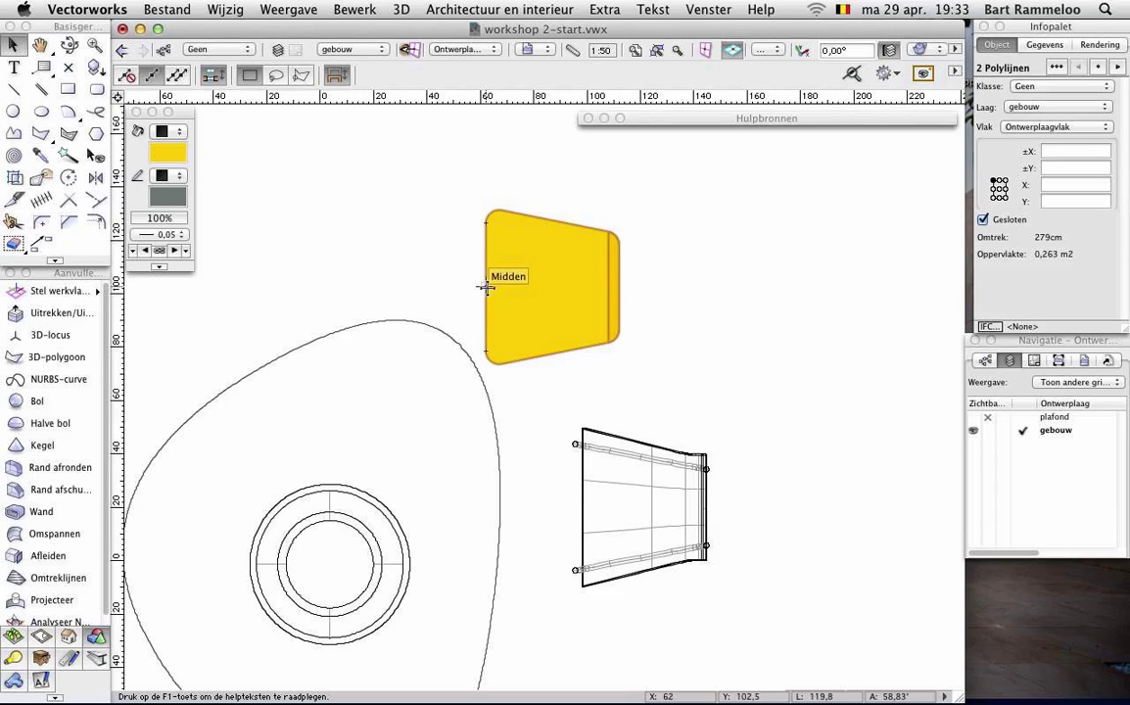
drag(485, 286, 571, 505)
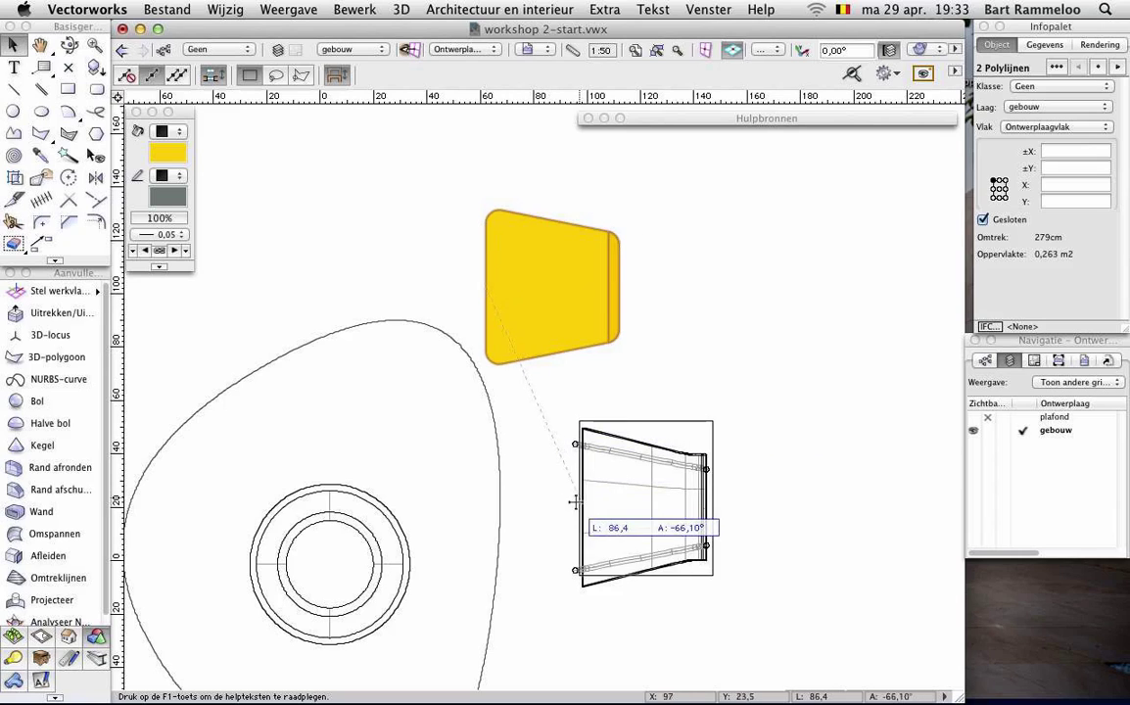
drag(571, 505, 578, 506)
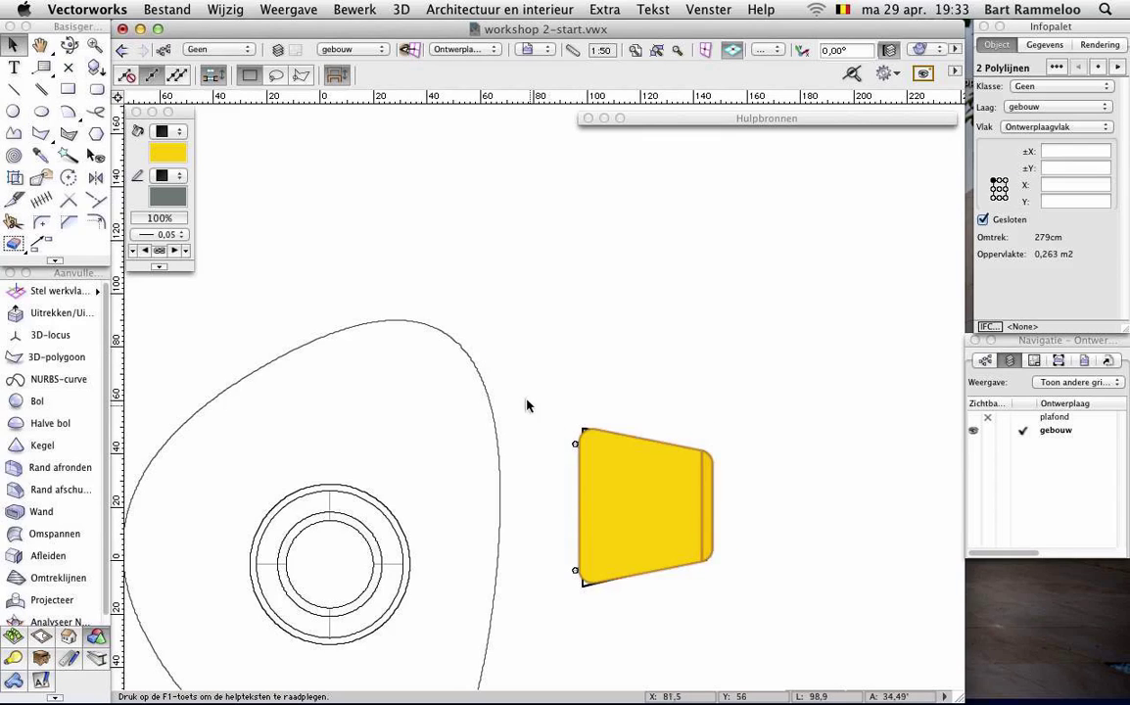
drag(529, 367, 750, 606)
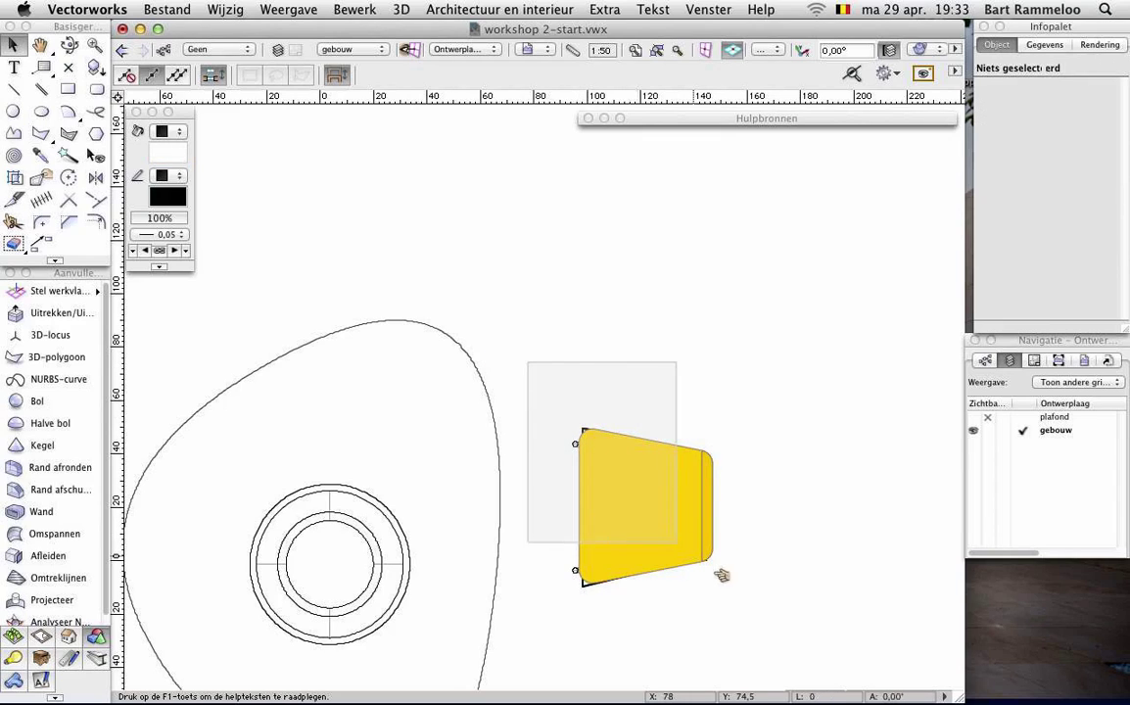
drag(751, 607, 789, 642)
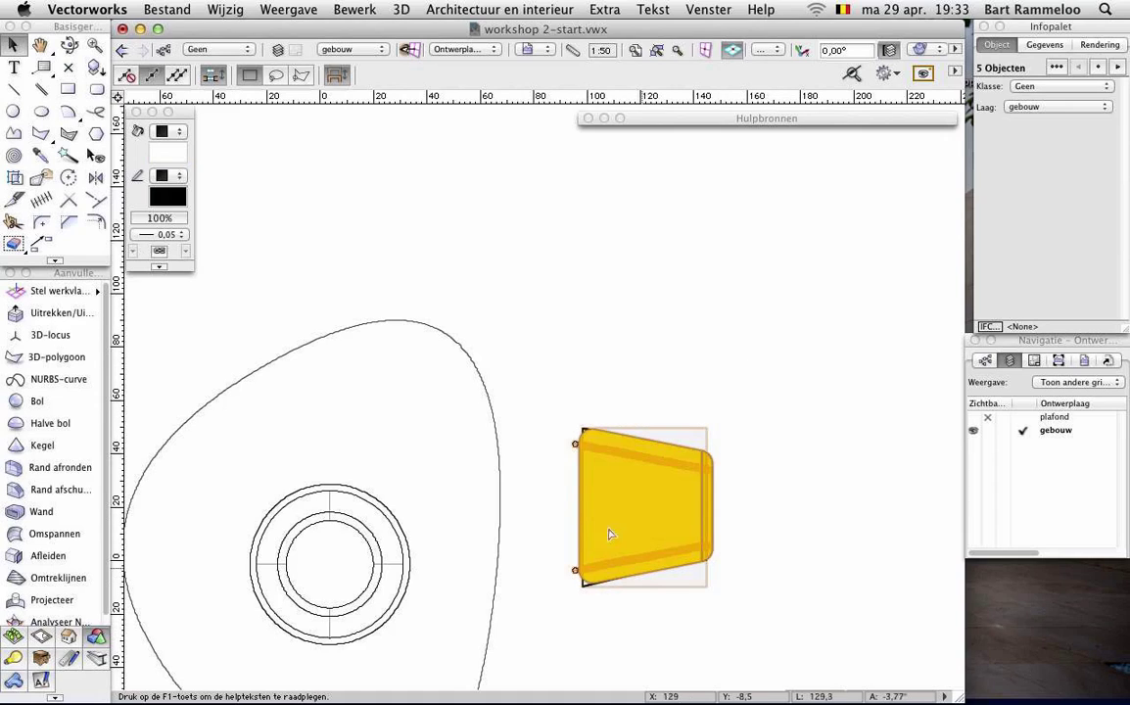
- Start Creëer symbool from the Bewerk menu and name the symbol 'stoel geel'
click(342, 10)
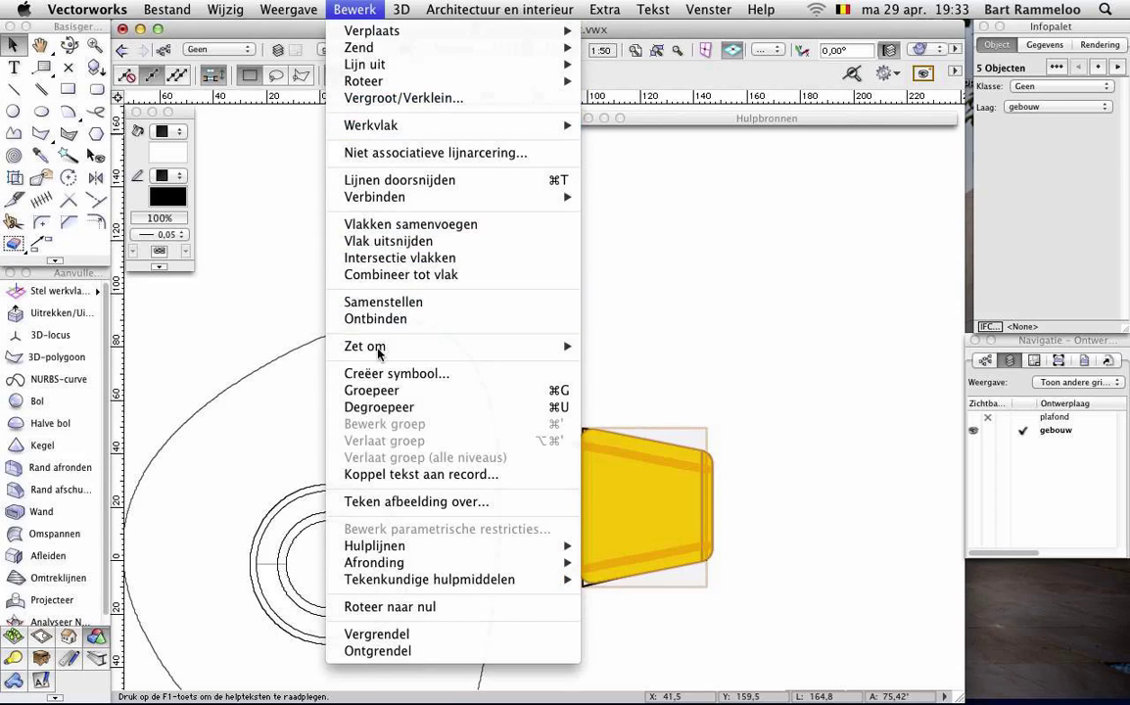
mouse_move(397, 373)
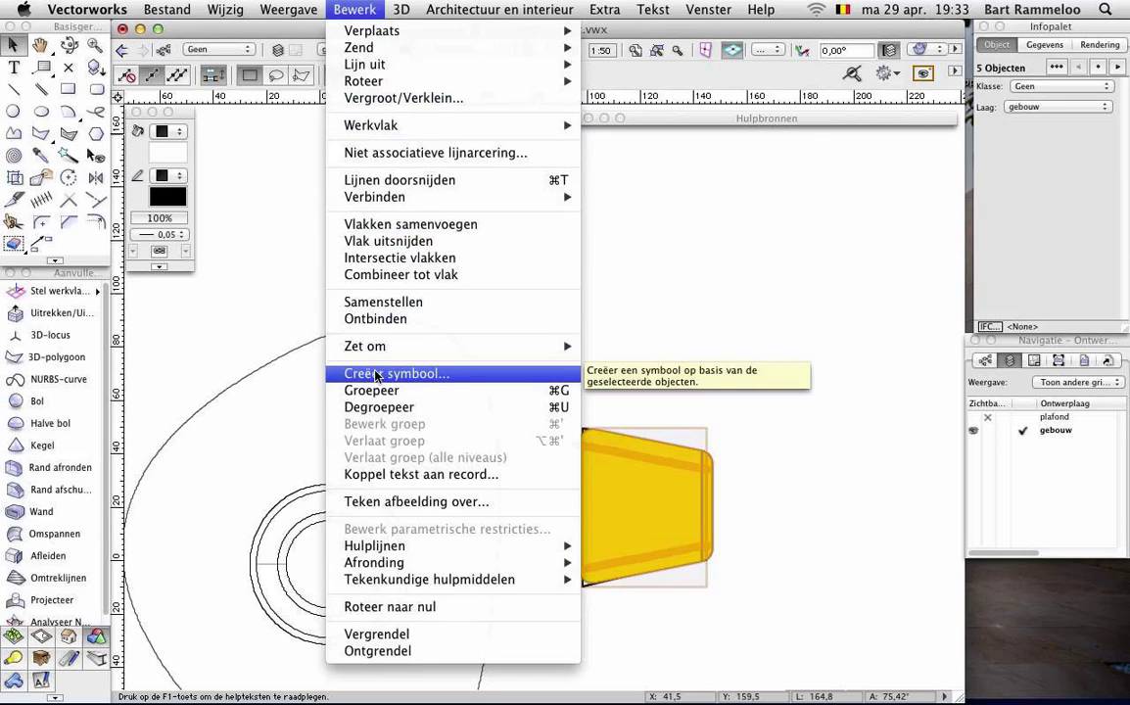
click(377, 374)
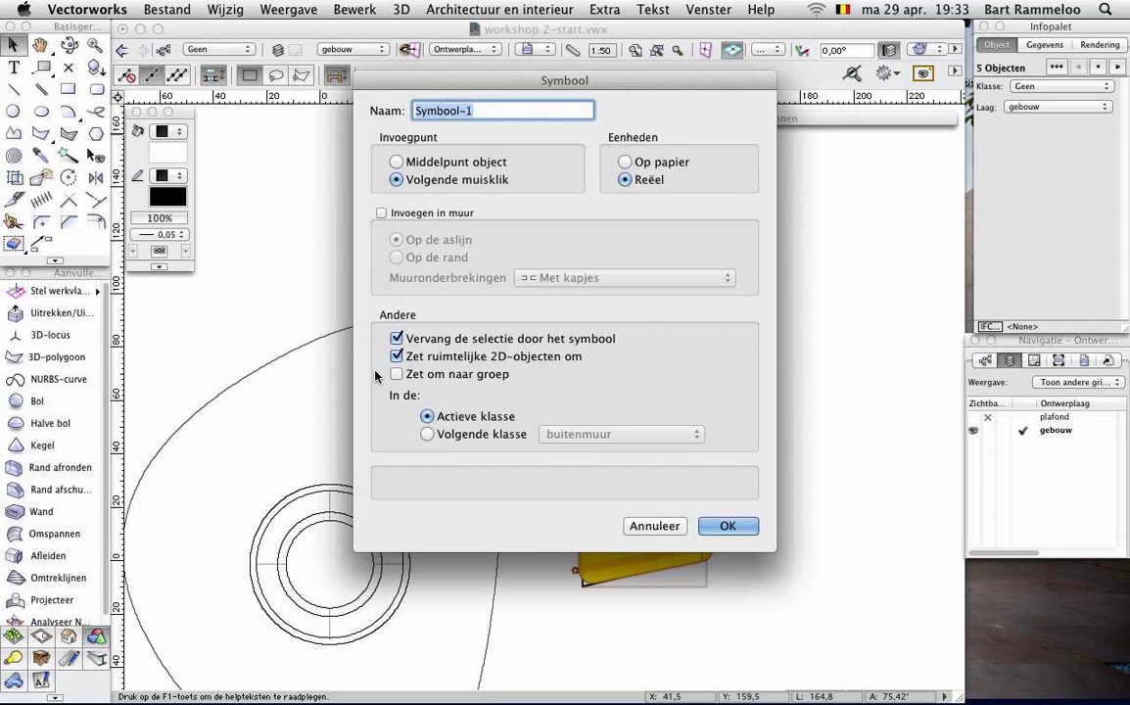
text(stoel)
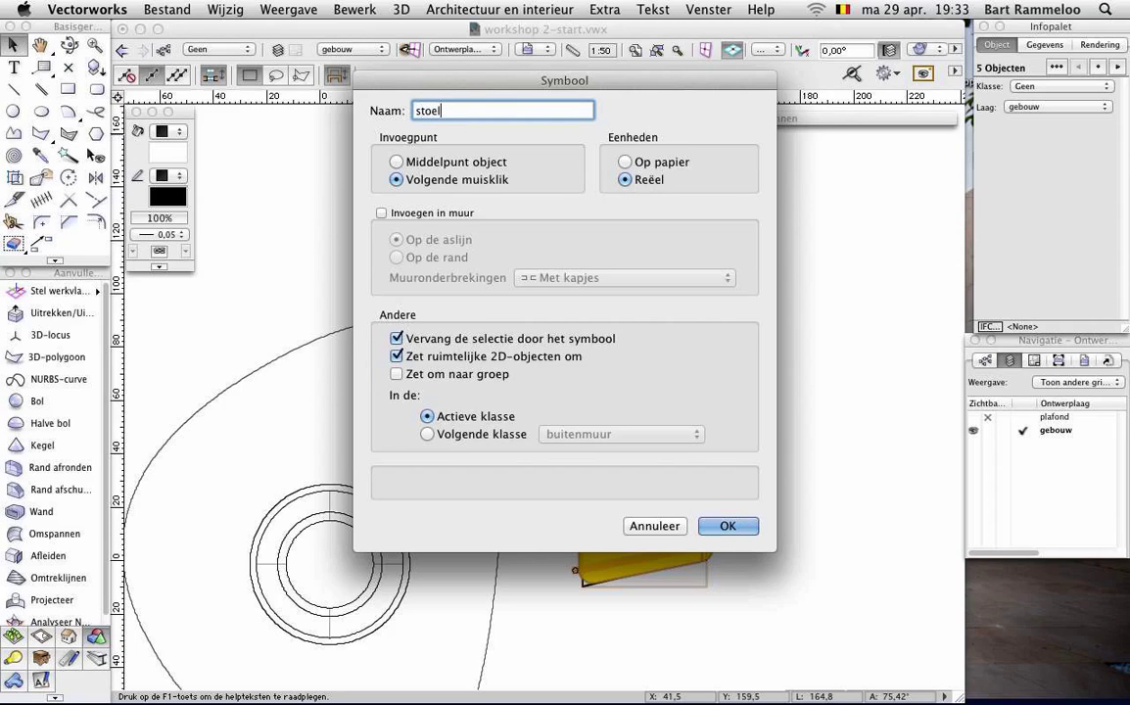
text( geel)
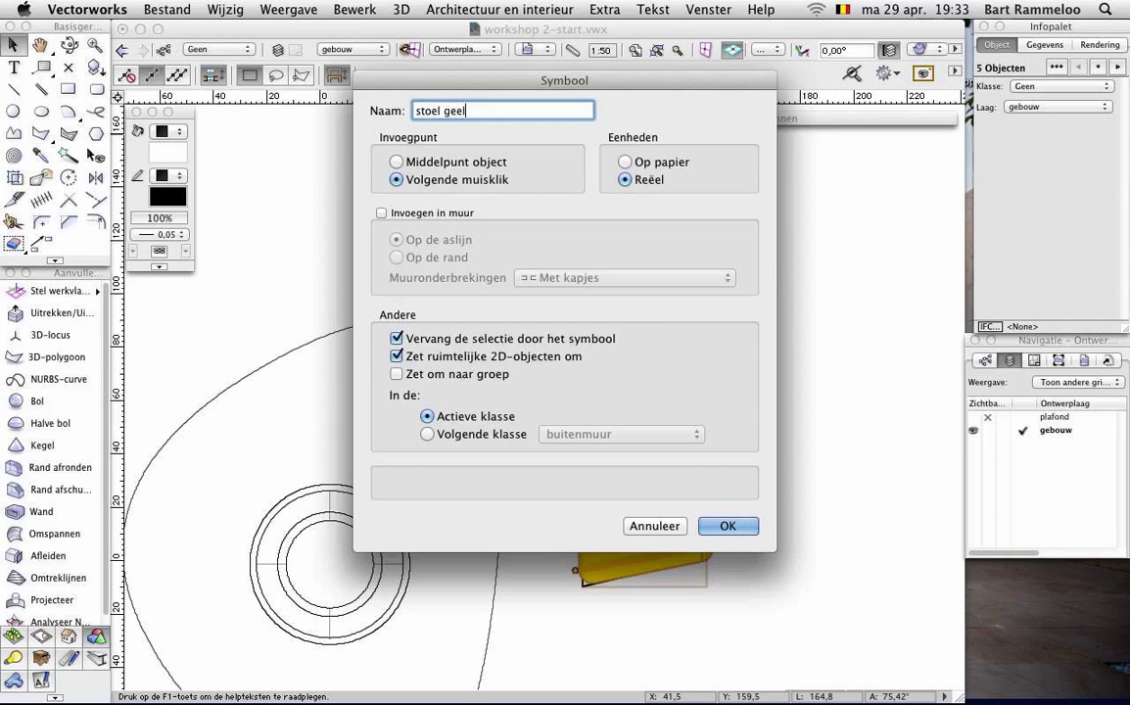
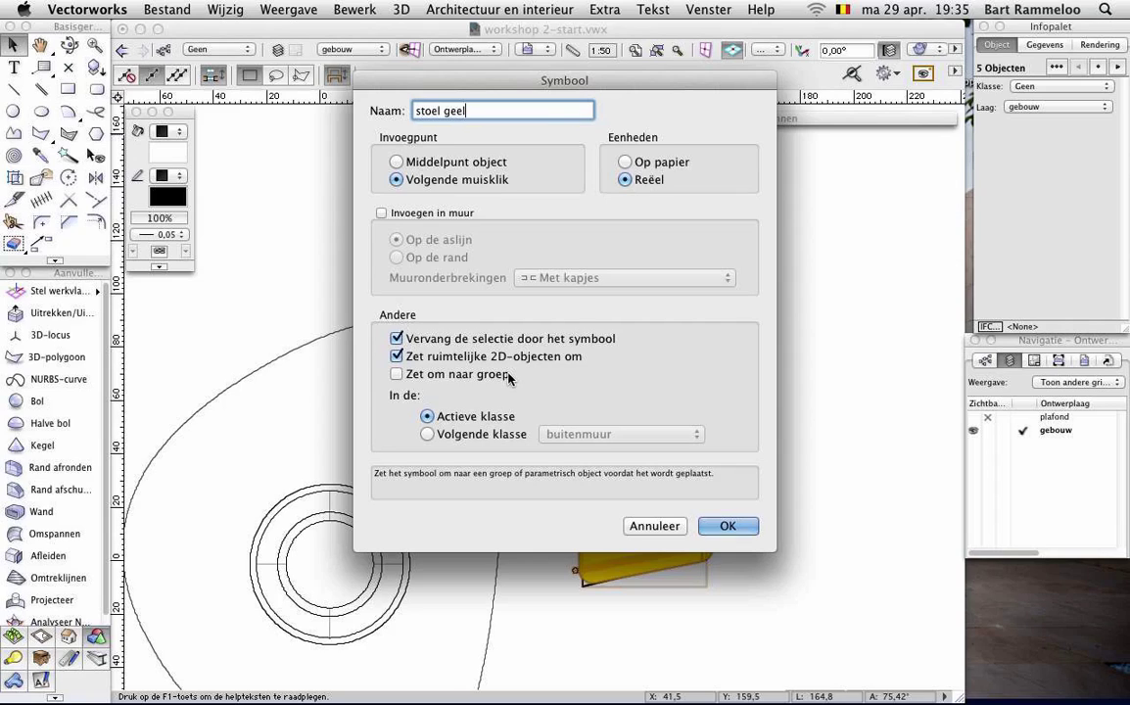
- Create the 'stoel geel' symbol and place it beside the table at X 147, Y 20,5
click(727, 526)
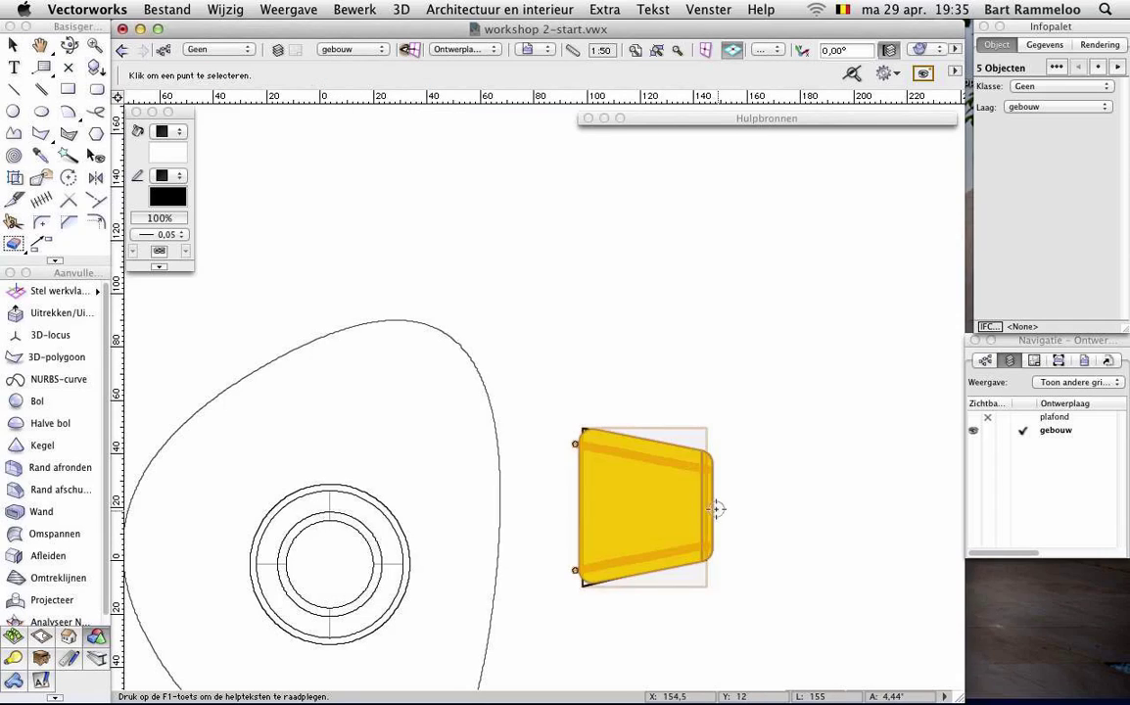
click(712, 504)
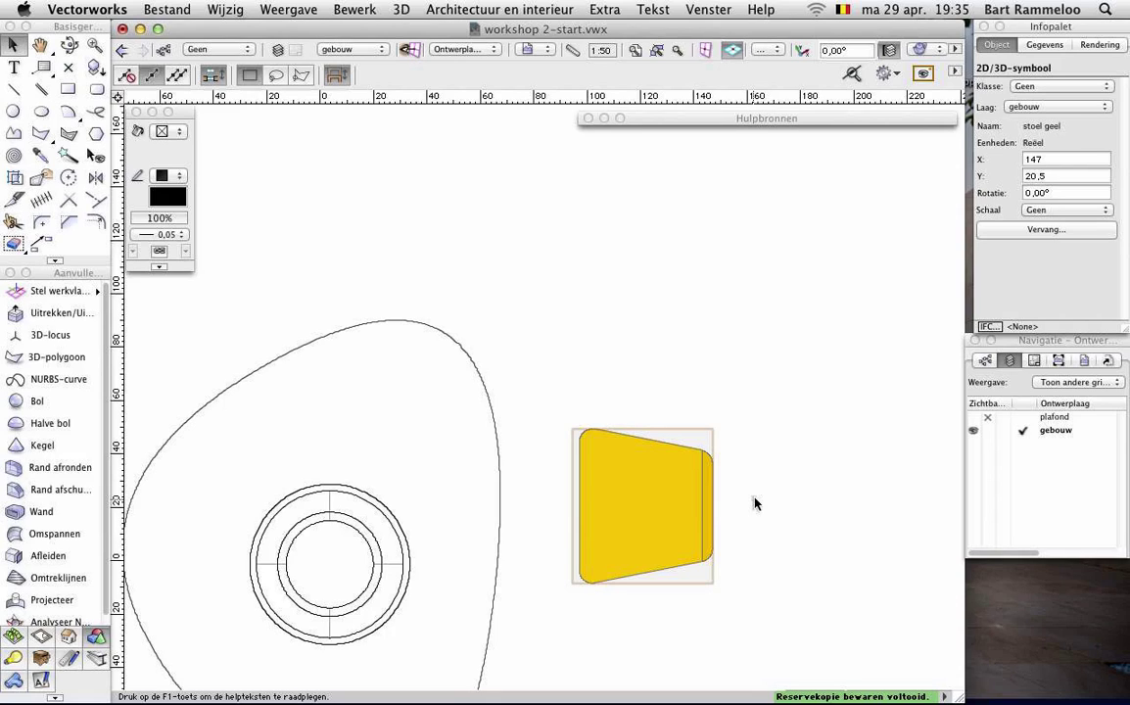
- Switch to Right Isometric view and confirm 'stoel geel' is listed in the Resource Browser
key(1)
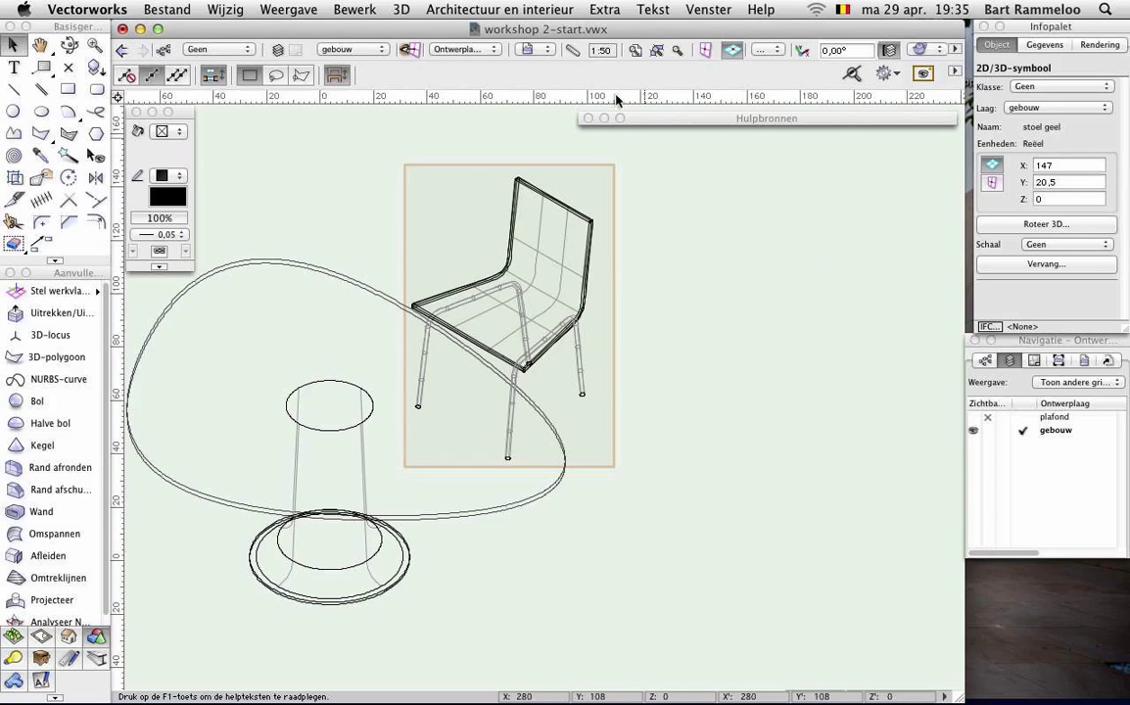
click(604, 119)
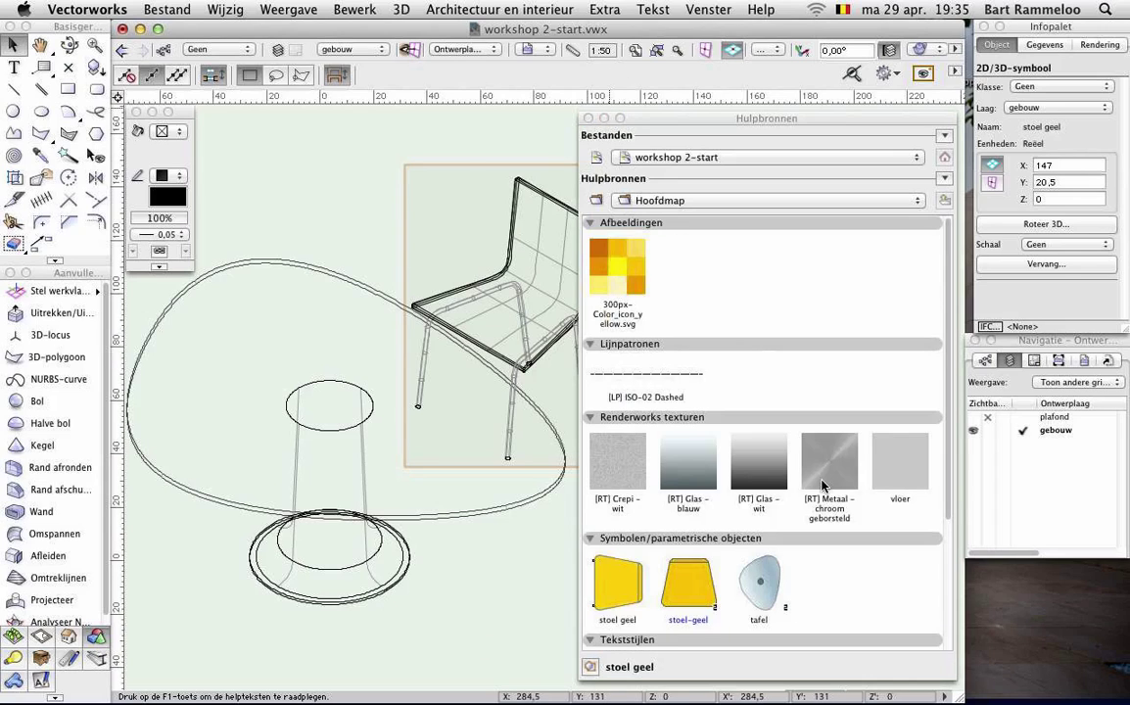
click(831, 557)
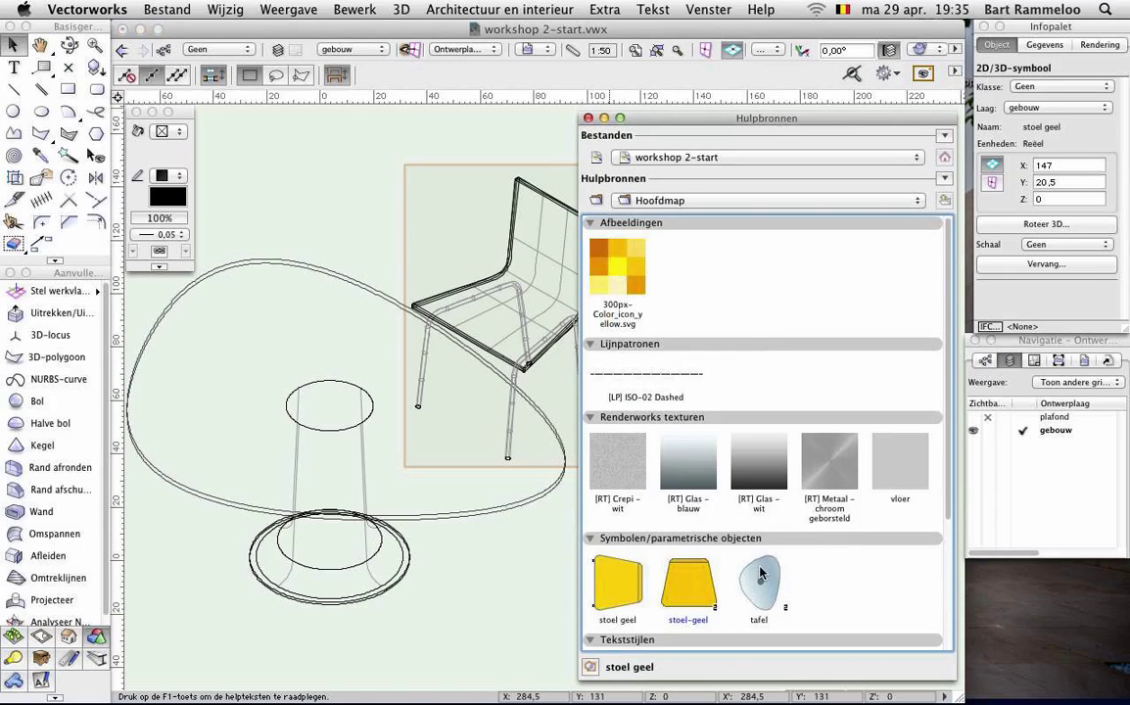
click(615, 586)
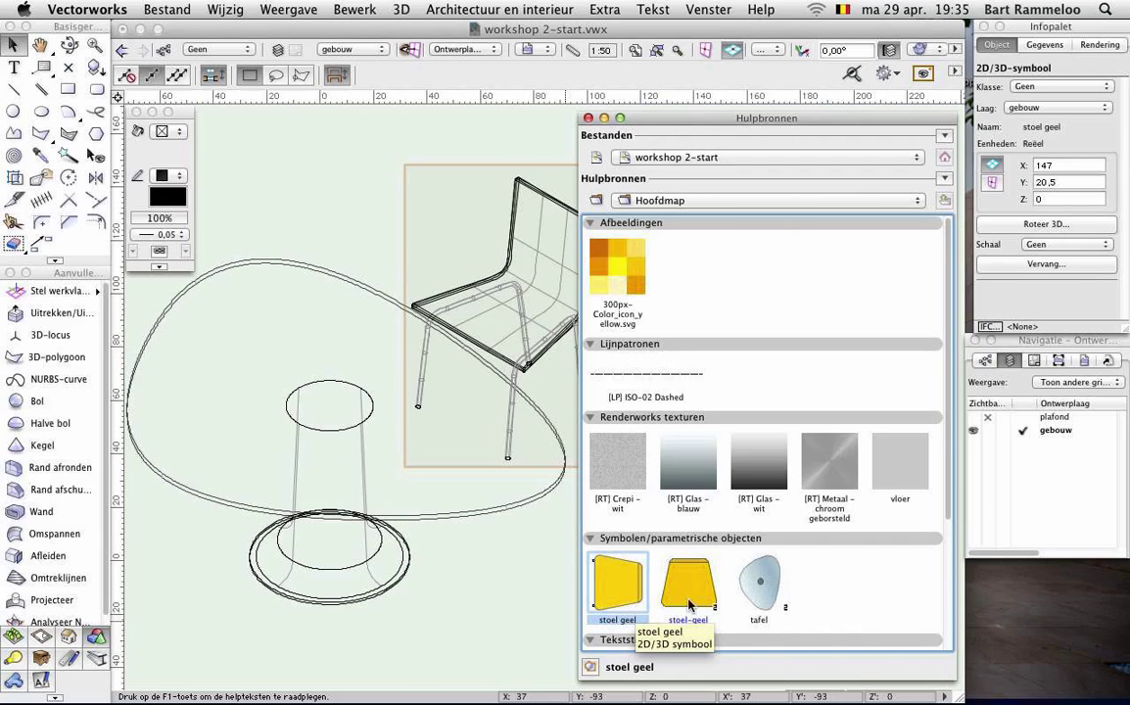
click(812, 577)
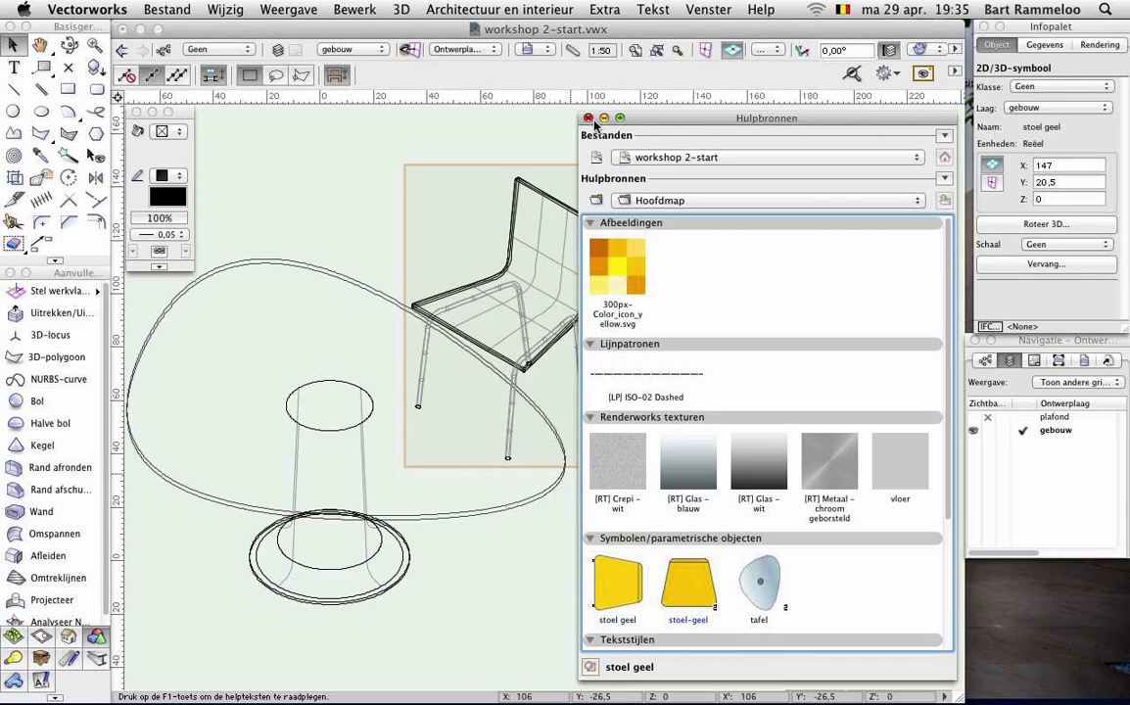
- Return to Top/Plan view and move the yellow chair up to the table's edge
click(389, 174)
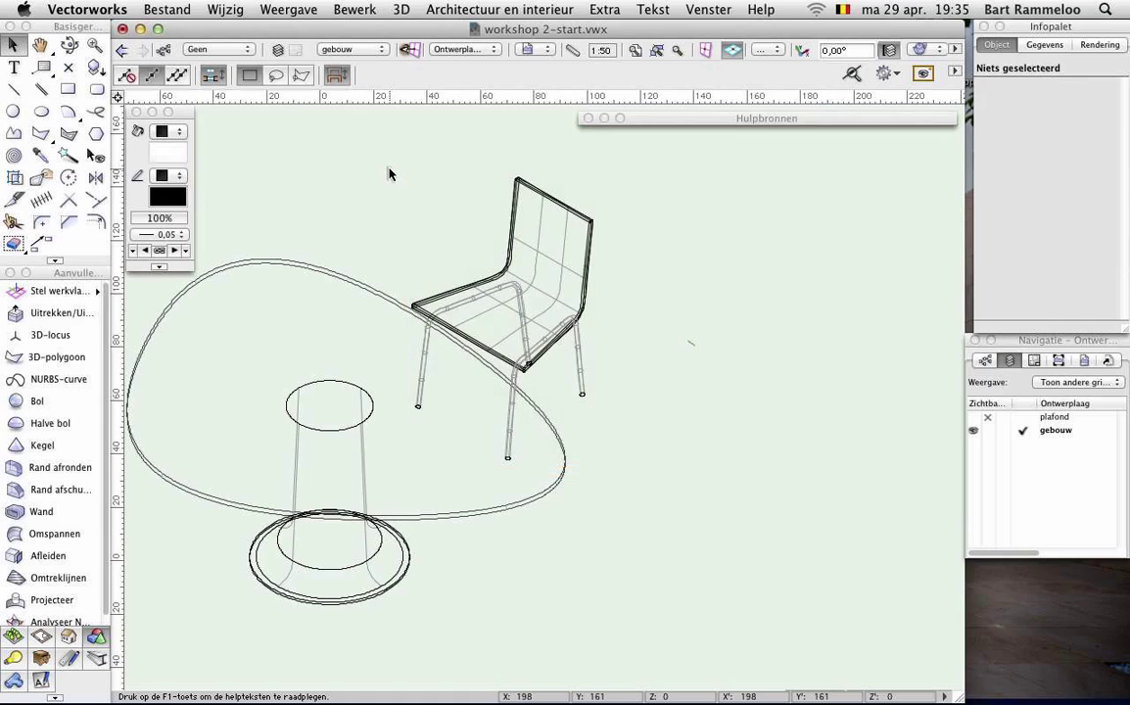
key(F5)
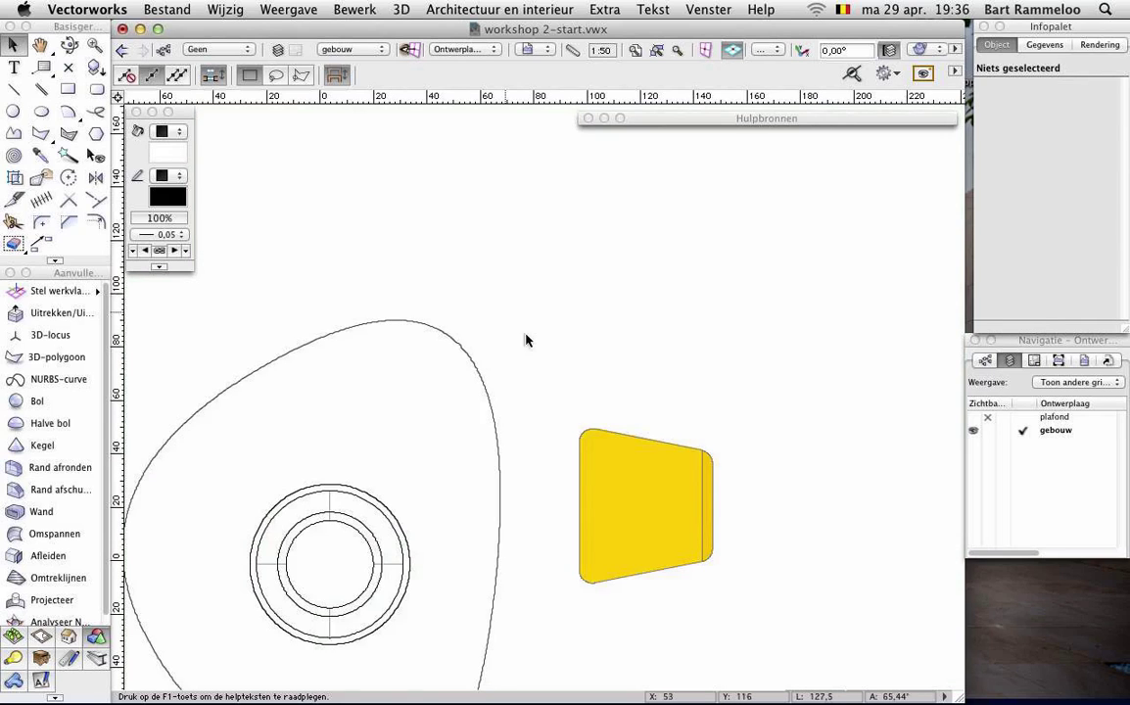
scroll(530, 352, up, 2)
scroll(532, 392, down, 4)
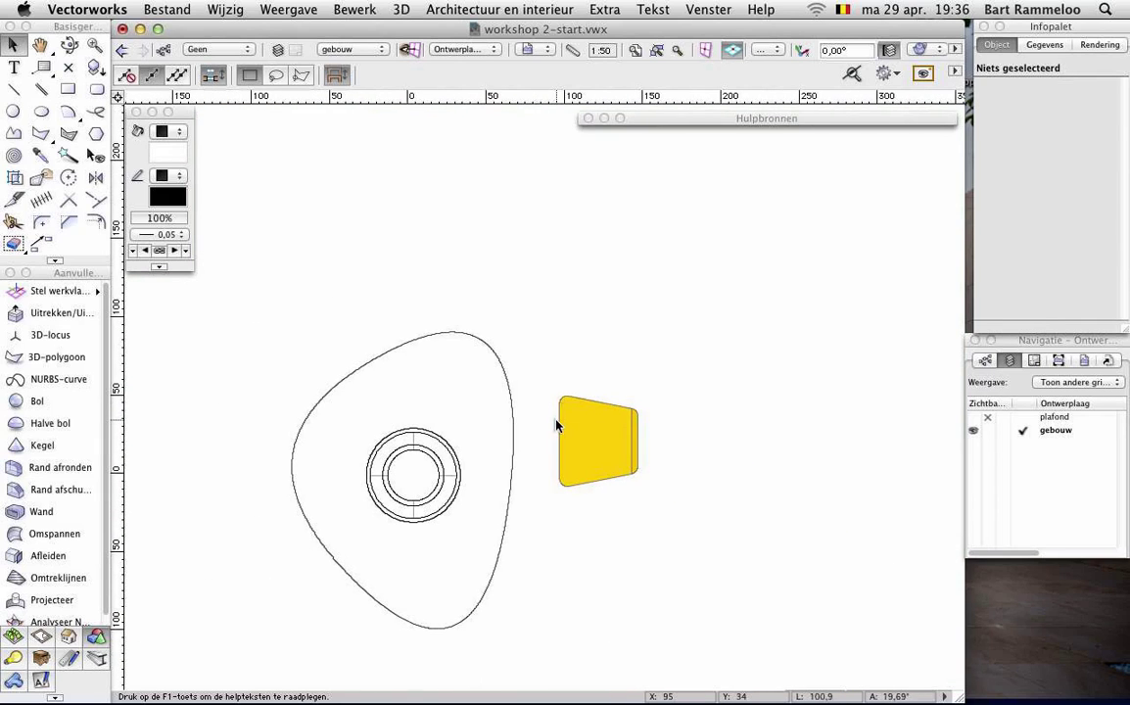
drag(561, 431, 498, 468)
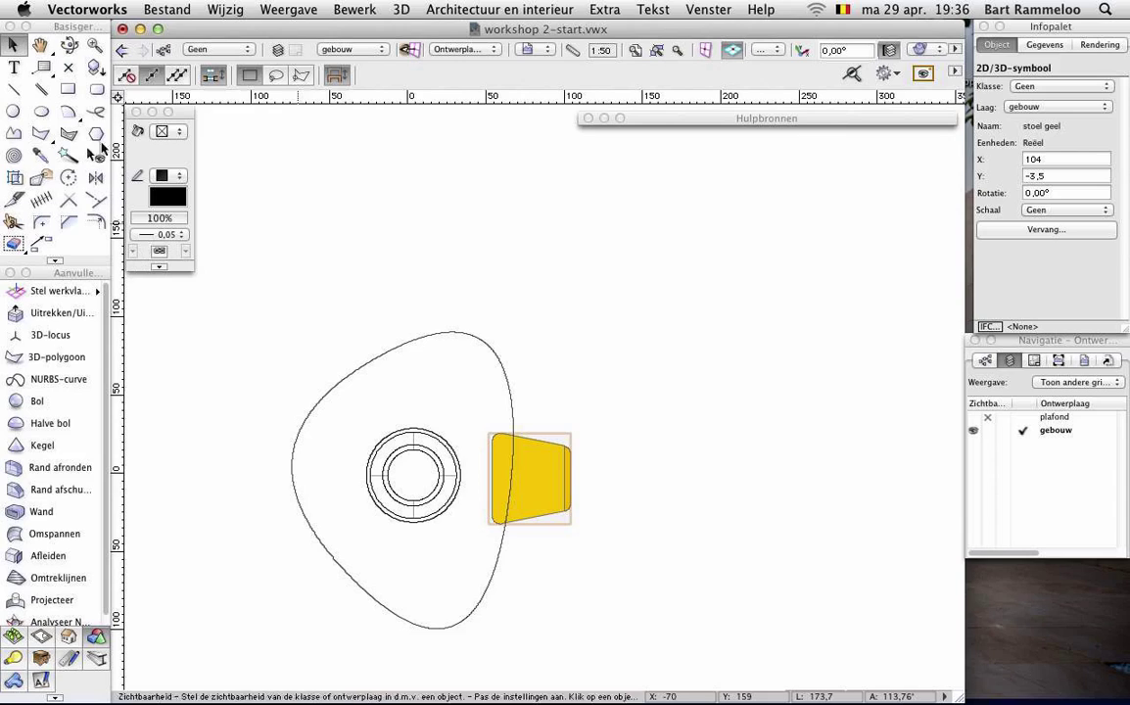
- Mirror-duplicate the chair twice about the table centre, adding chairs at upper and lower left
click(95, 66)
click(413, 475)
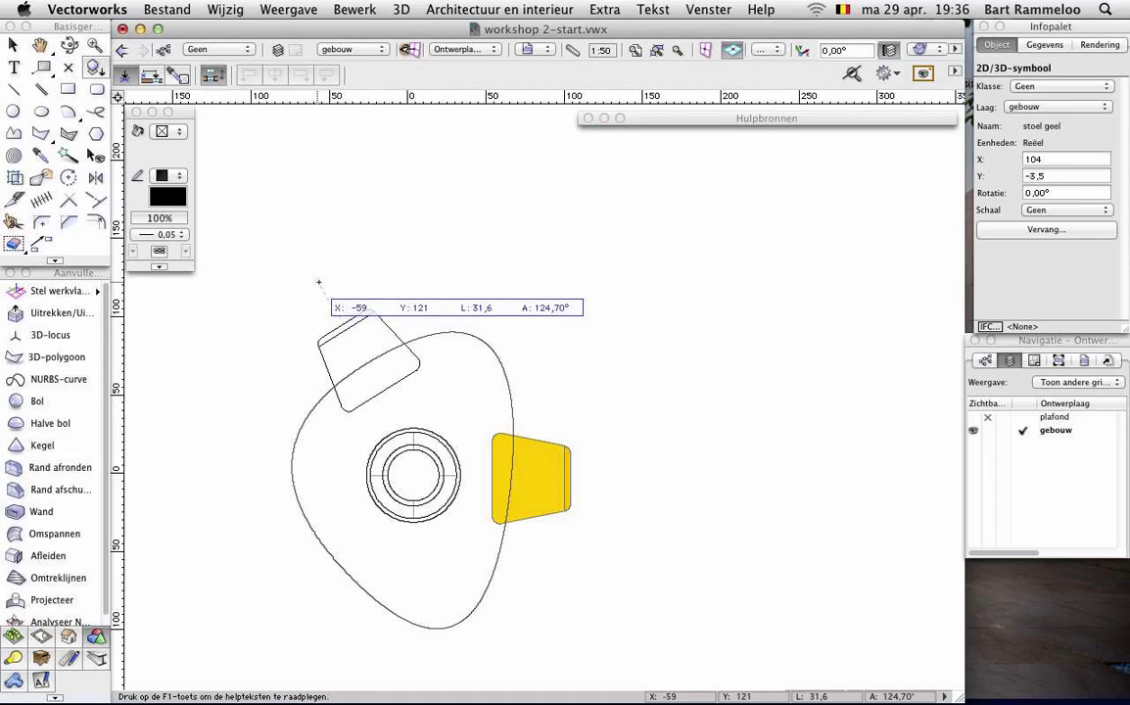
click(317, 284)
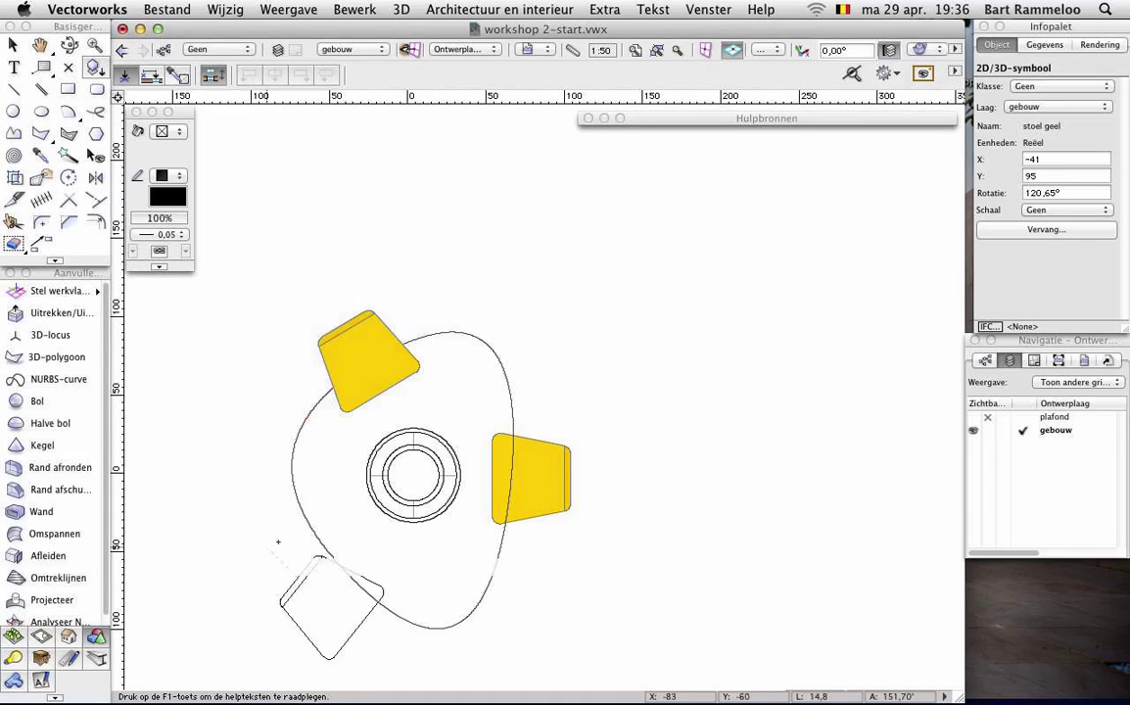
click(281, 593)
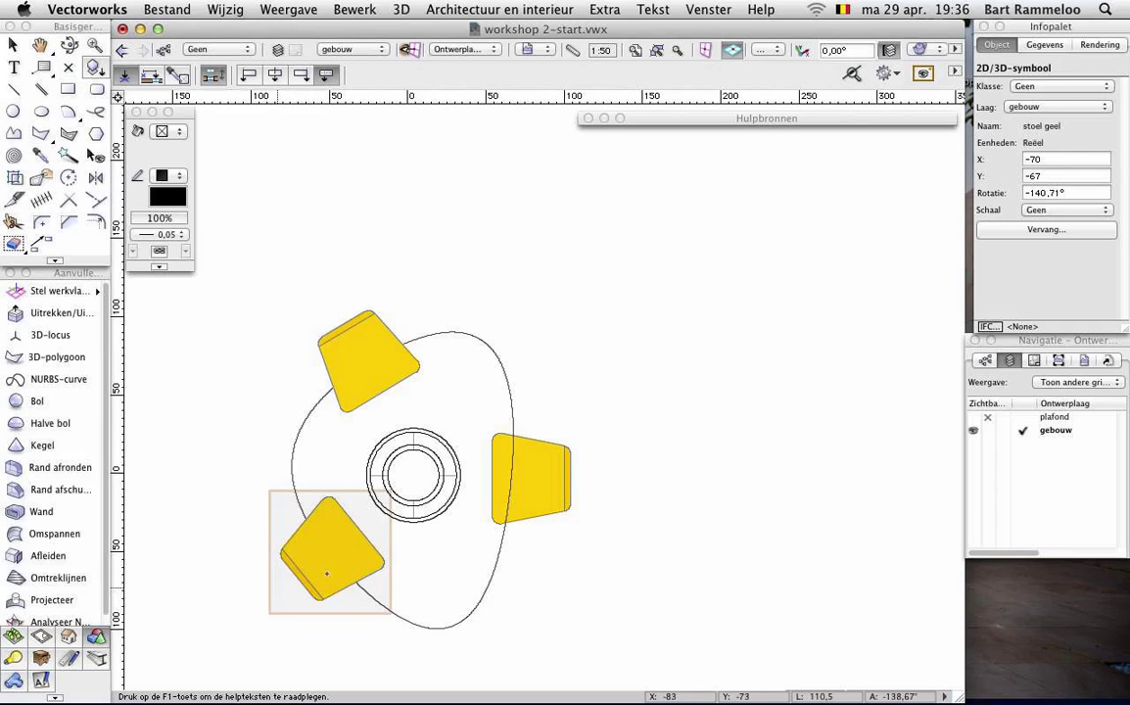
key(x)
click(293, 446)
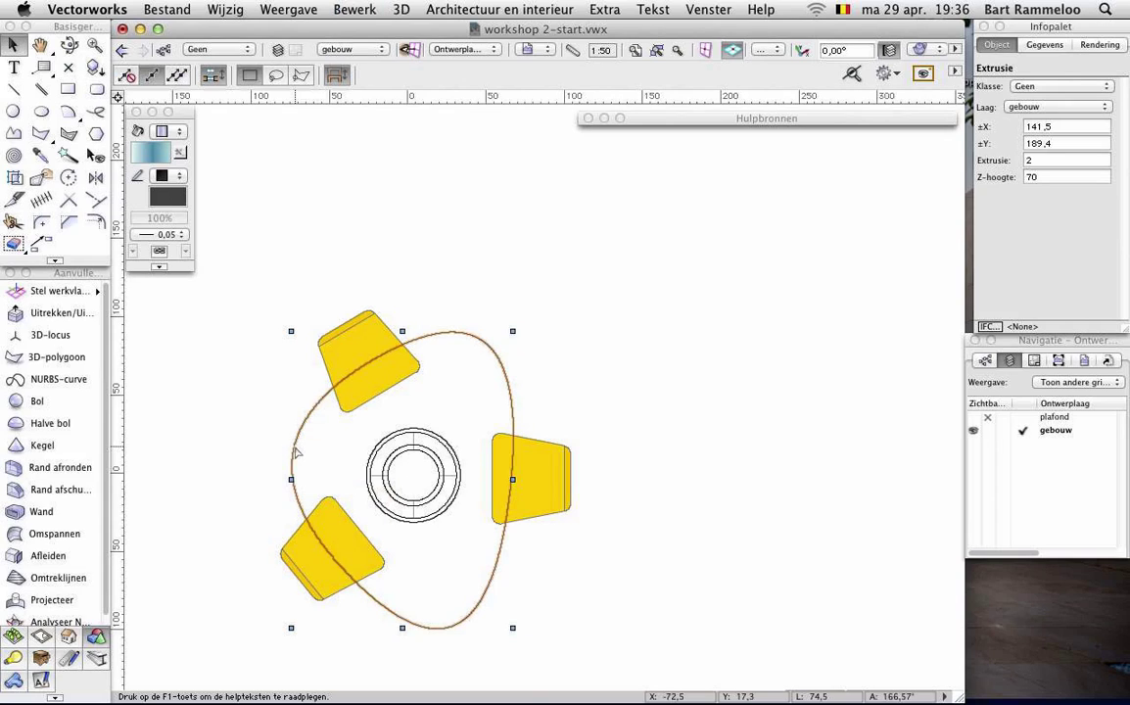
key(3)
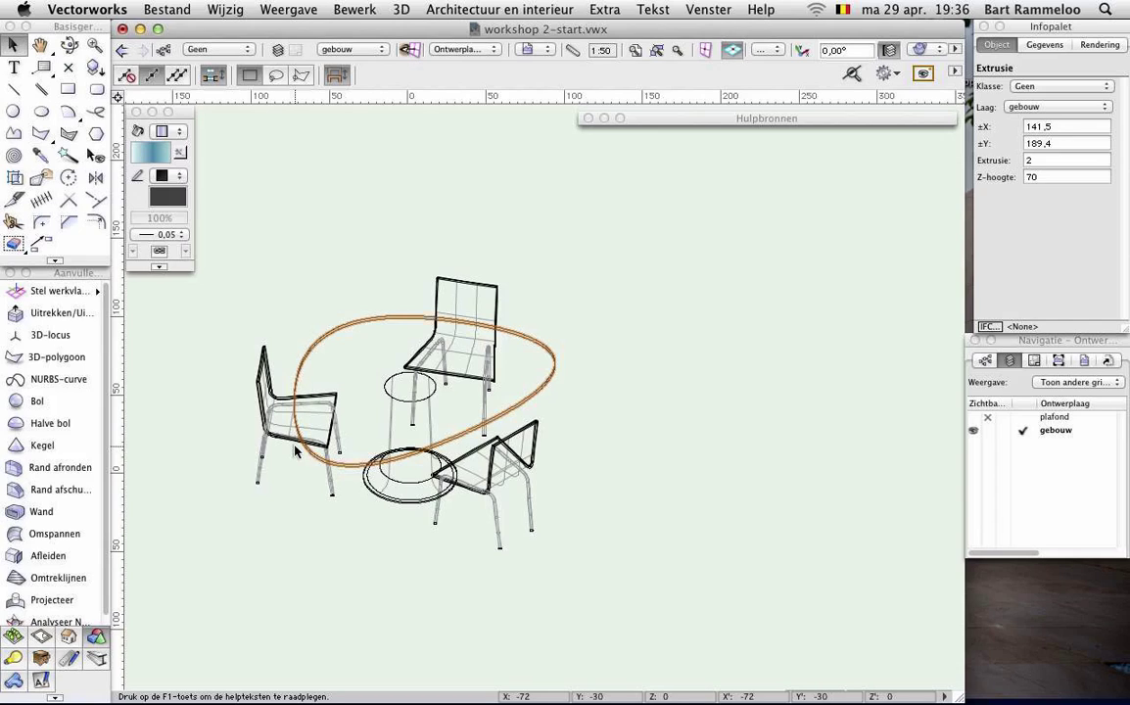
key(0)
key(2)
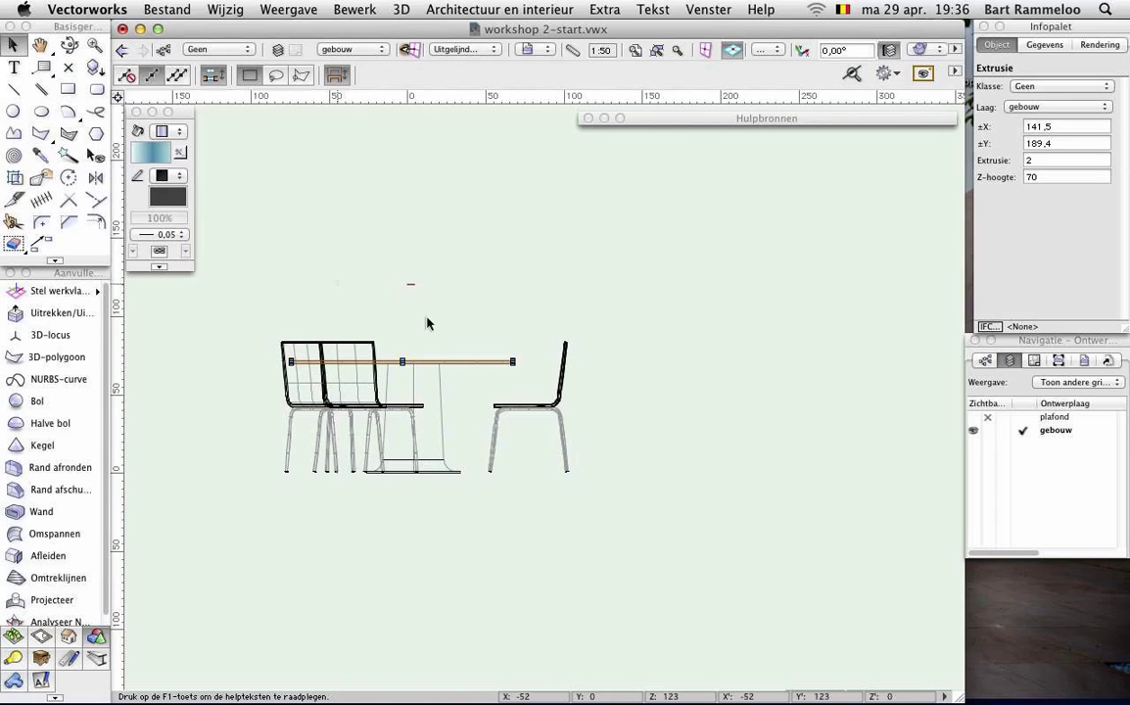
scroll(427, 328, up, 1)
scroll(428, 331, up, 1)
scroll(428, 333, up, 1)
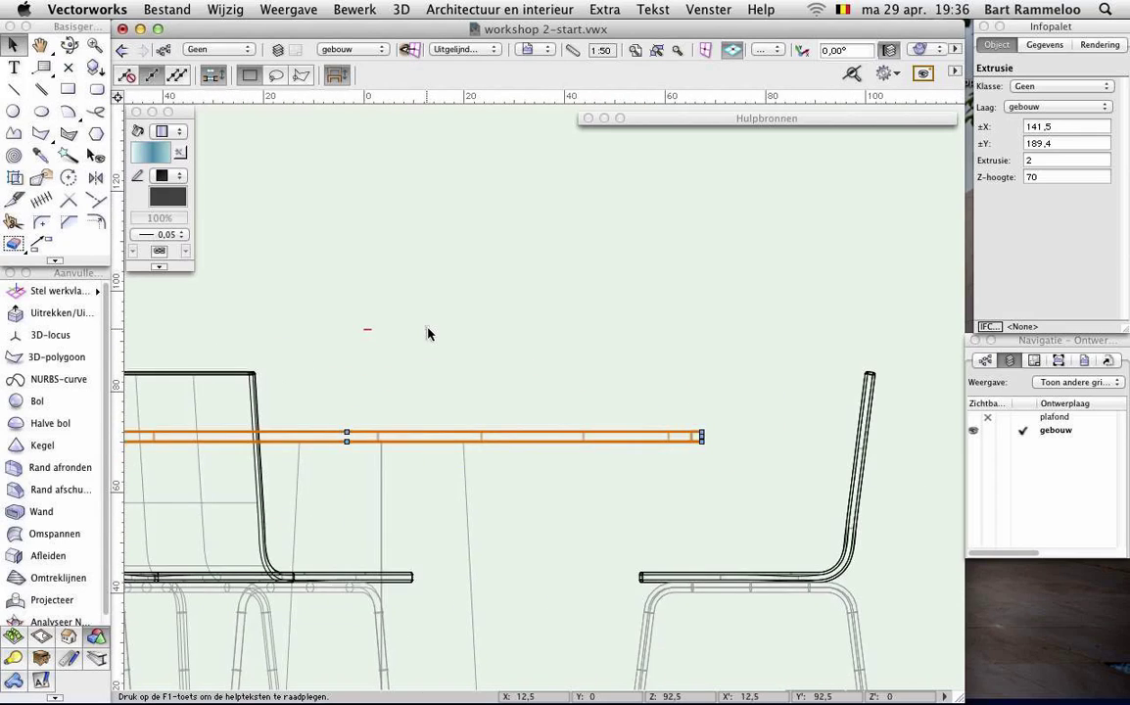
scroll(427, 333, up, 1)
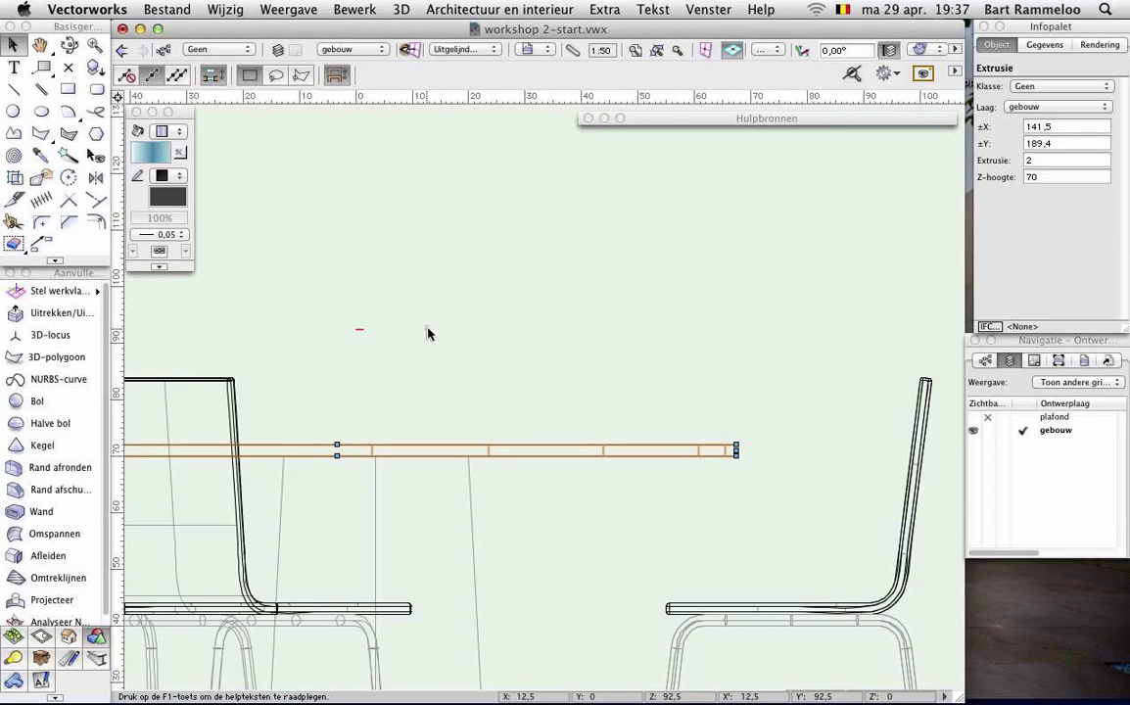
- Draw a curved polyline bowl profile rising from the table top at height 72
click(19, 131)
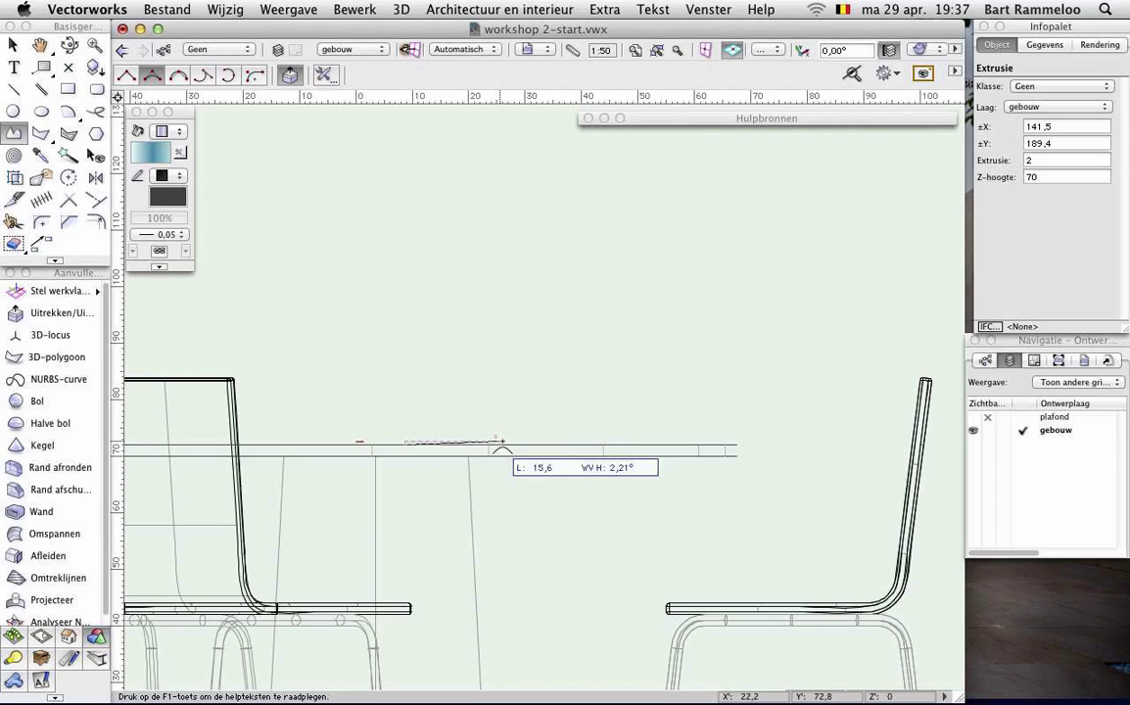
click(514, 445)
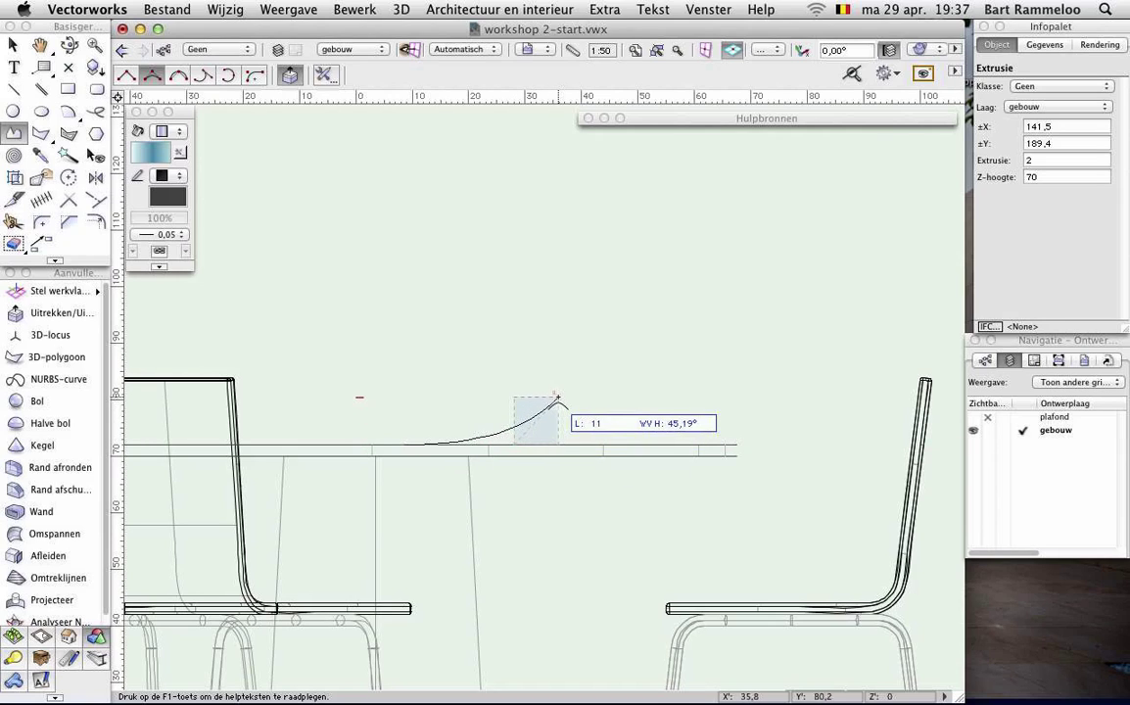
double_click(553, 403)
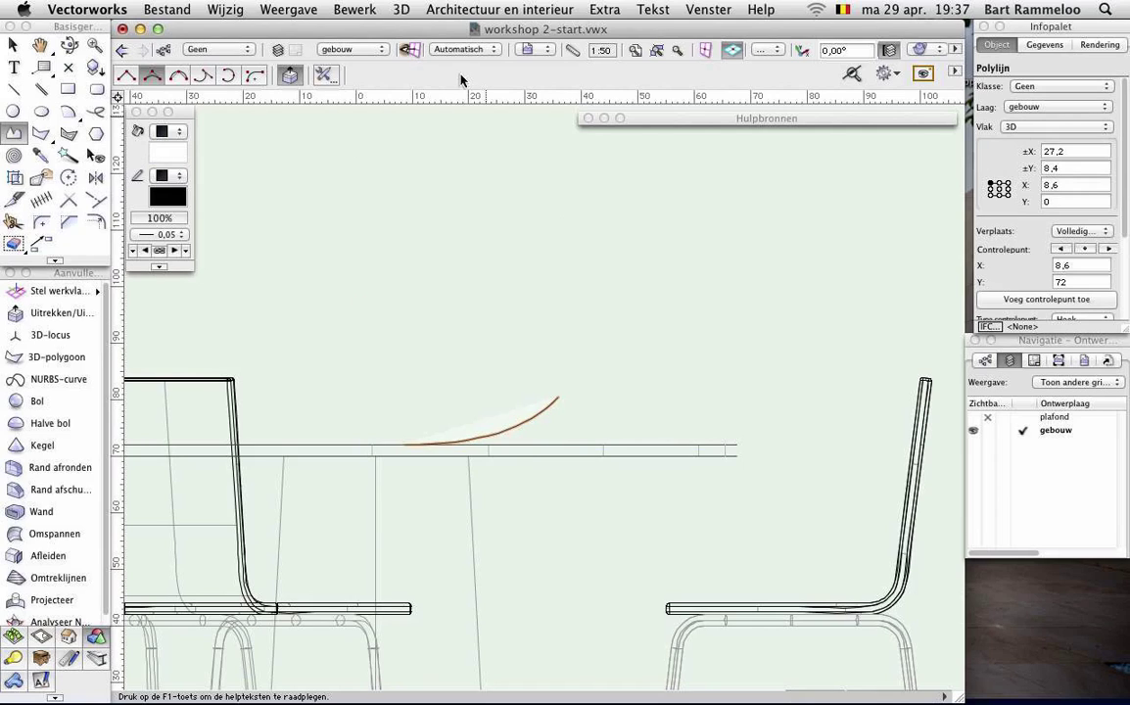
click(400, 12)
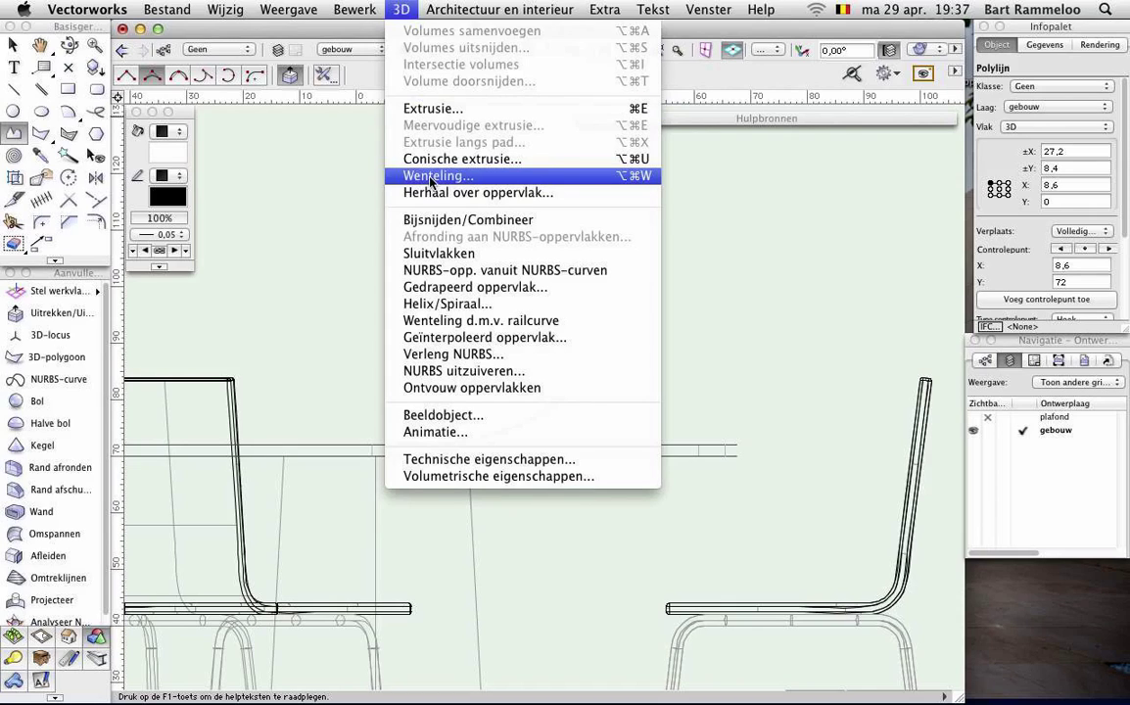
mouse_move(438, 176)
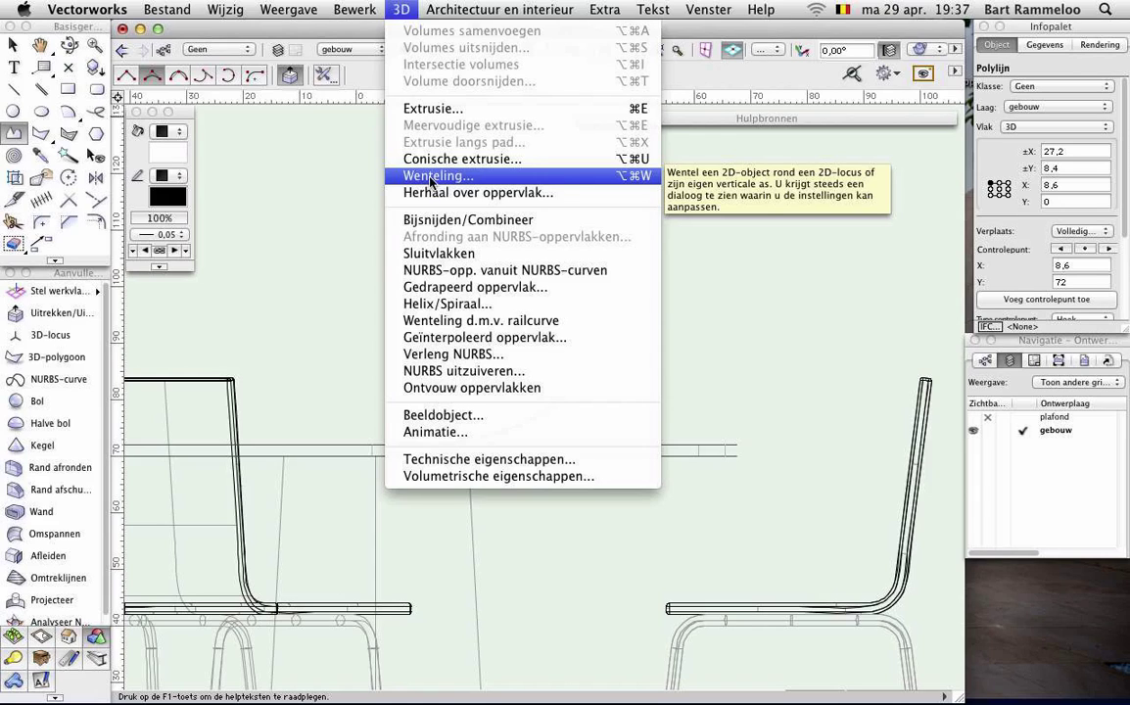
- Revolve the profile 360° with Wenteling into a bowl 8,4 high with radius 27,2
click(431, 177)
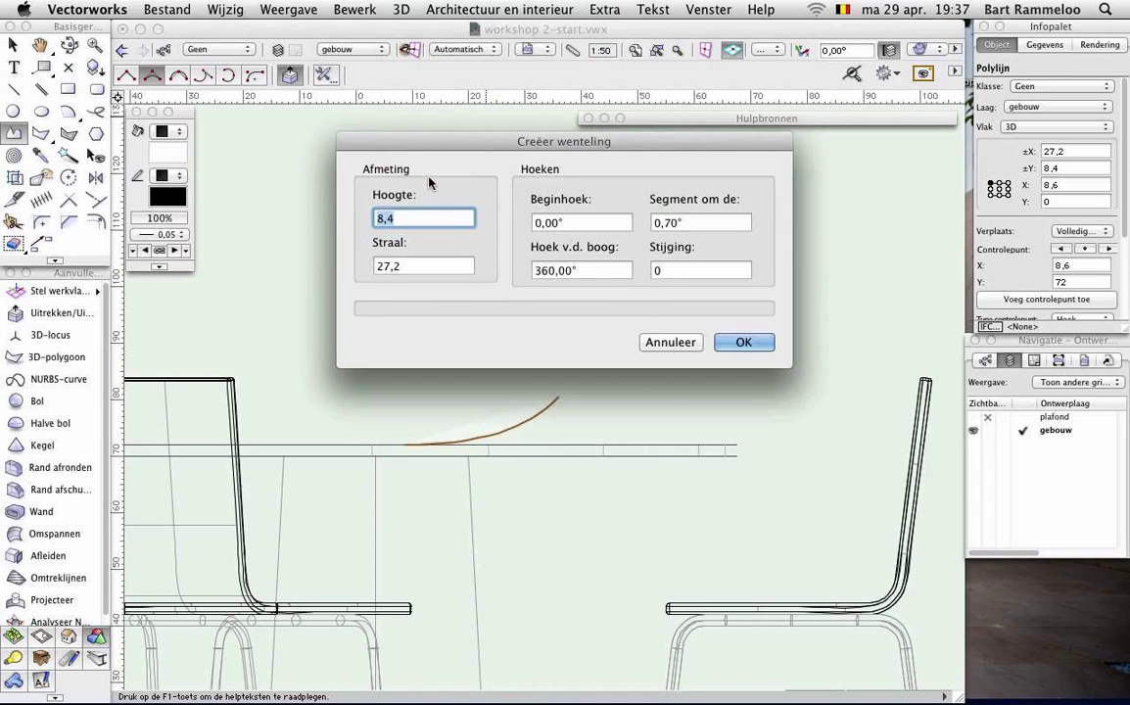
click(429, 265)
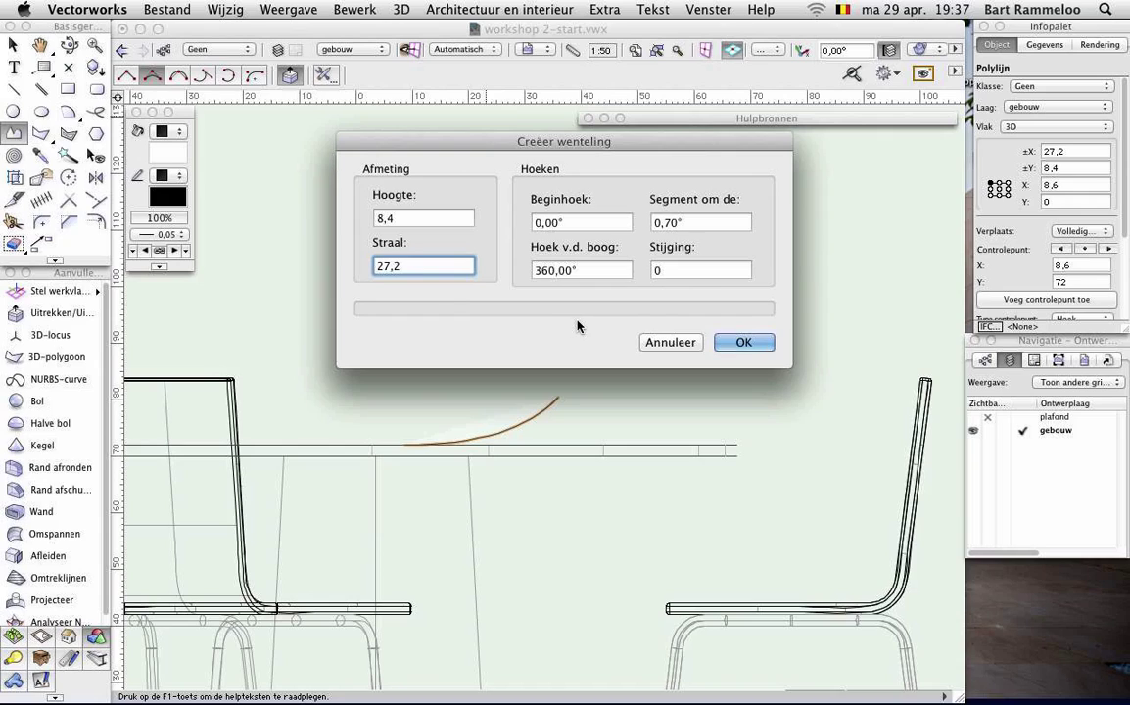
click(572, 273)
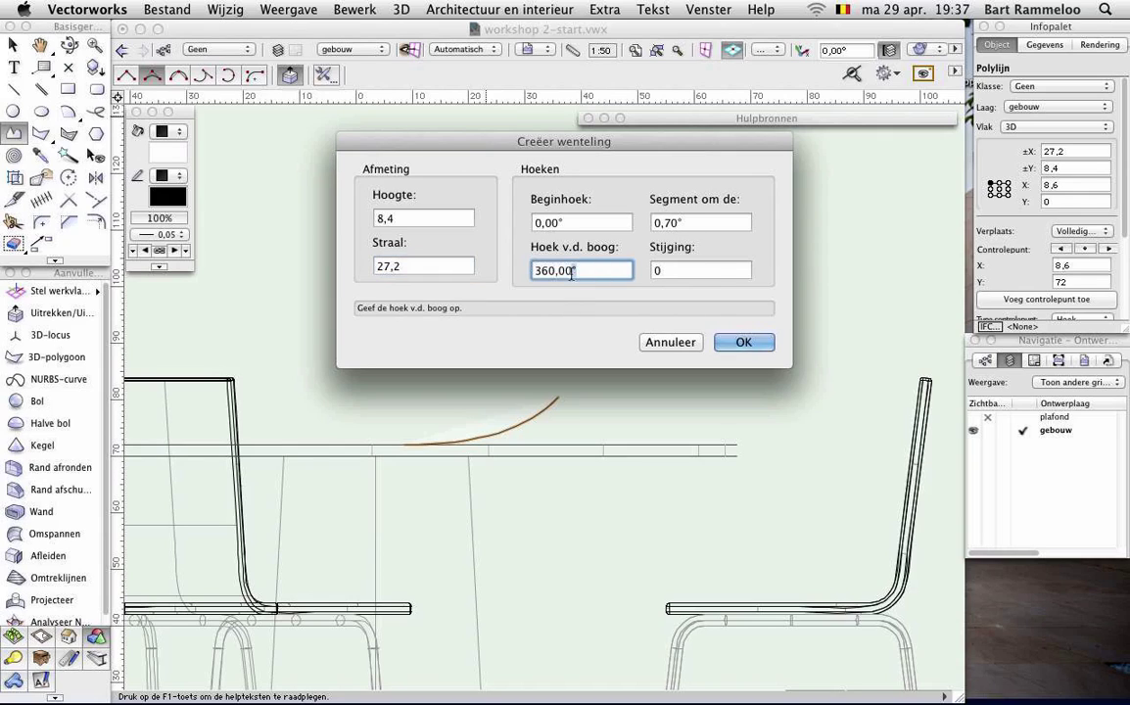
drag(572, 274, 522, 275)
click(746, 341)
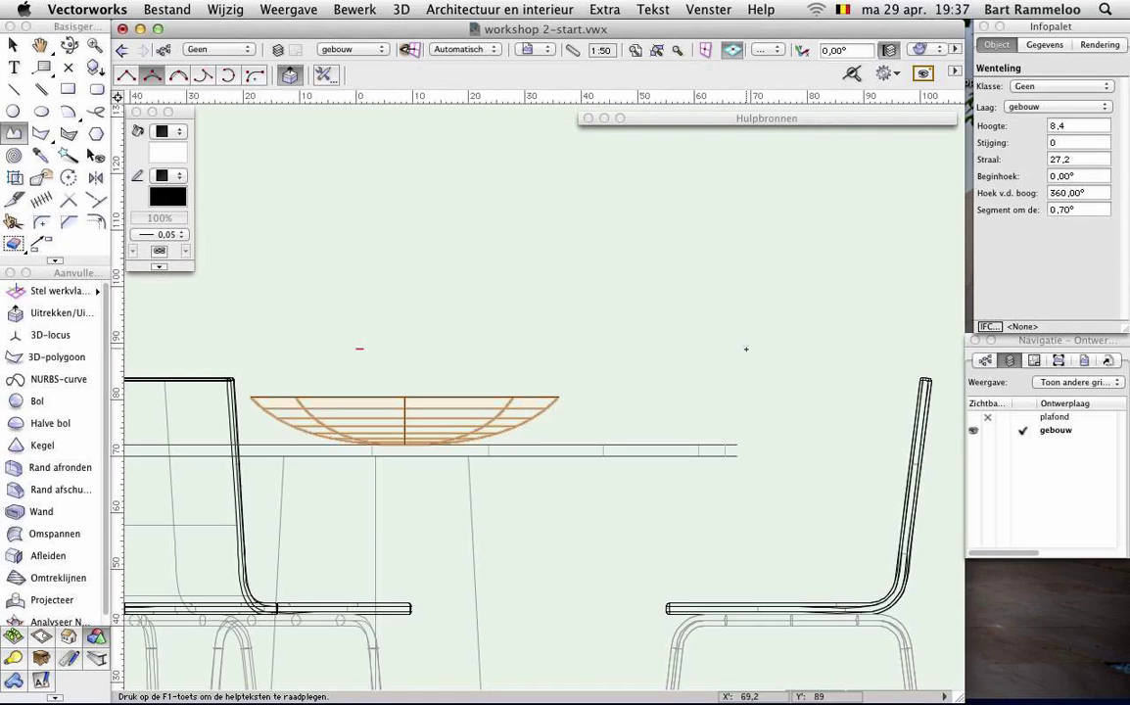
- Show the scene in isometric view rendered with shaded OpenGL
key(3)
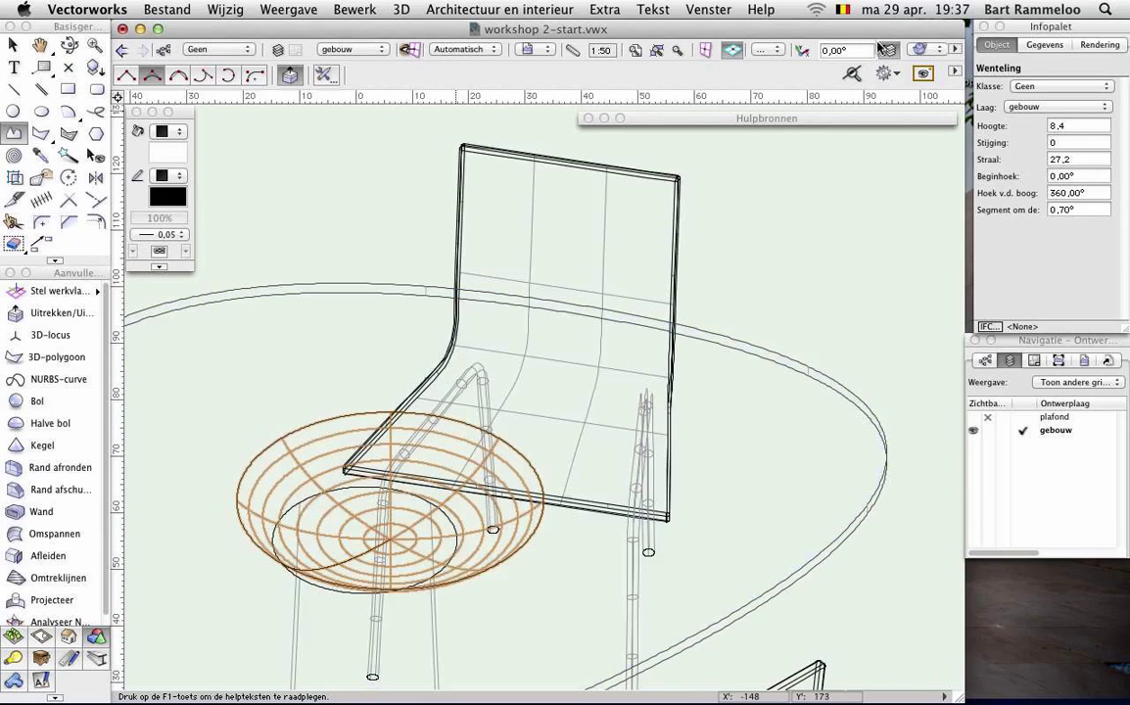
click(890, 49)
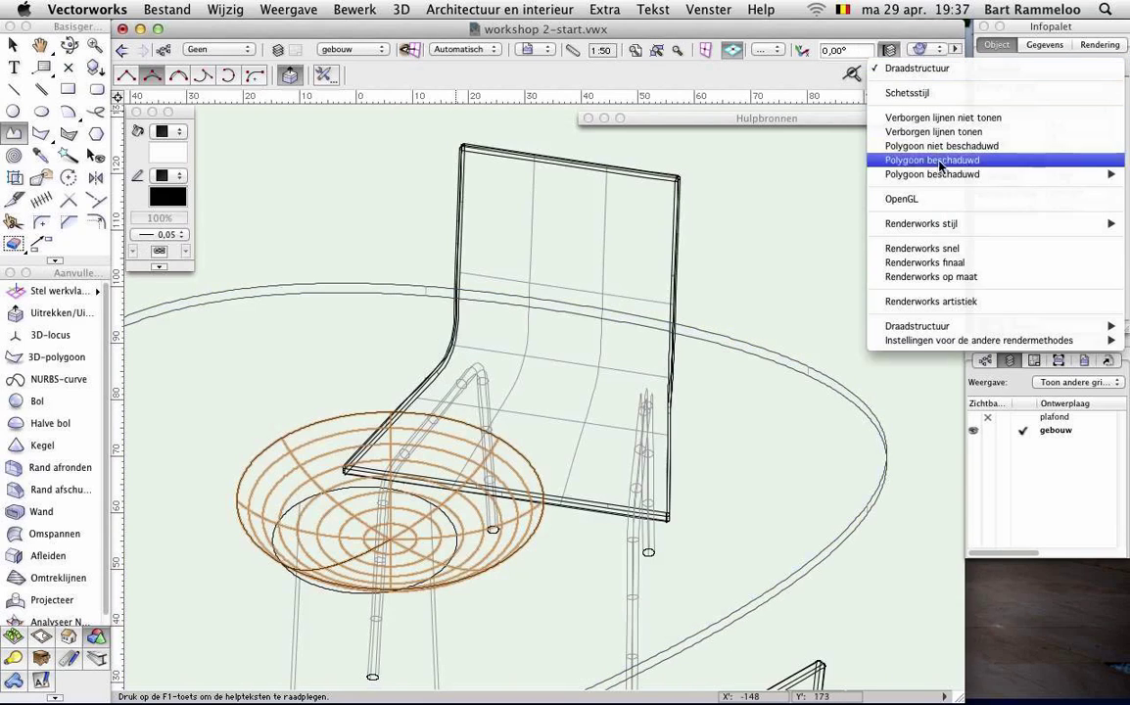
click(941, 198)
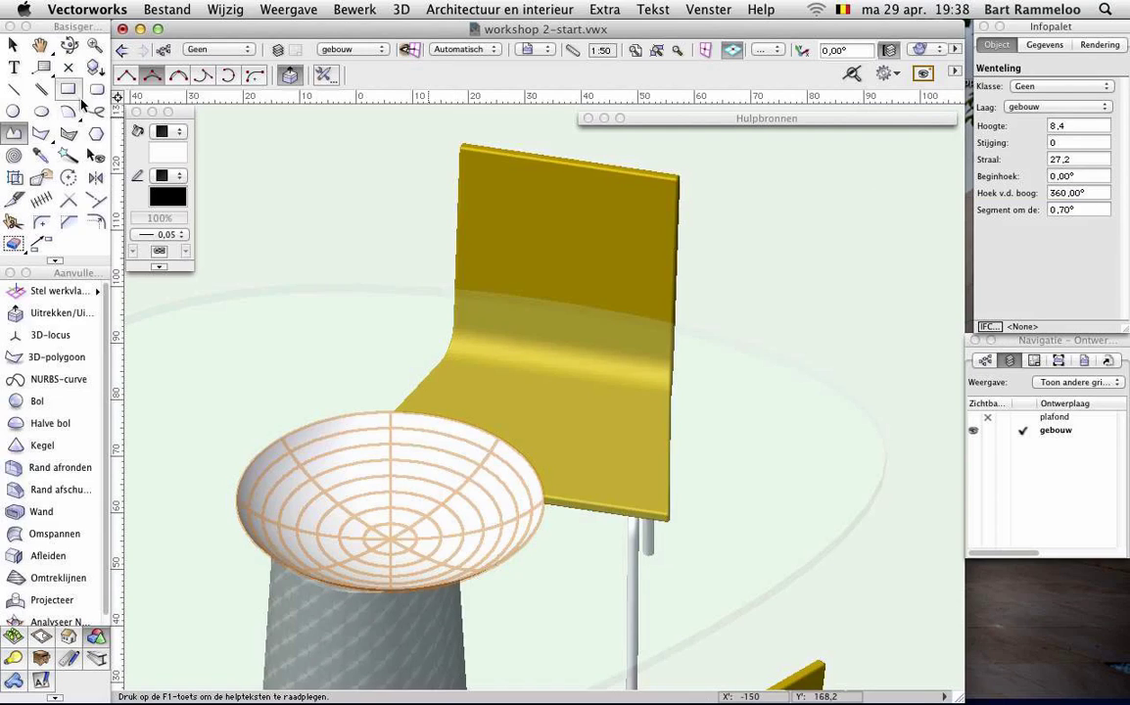
click(15, 46)
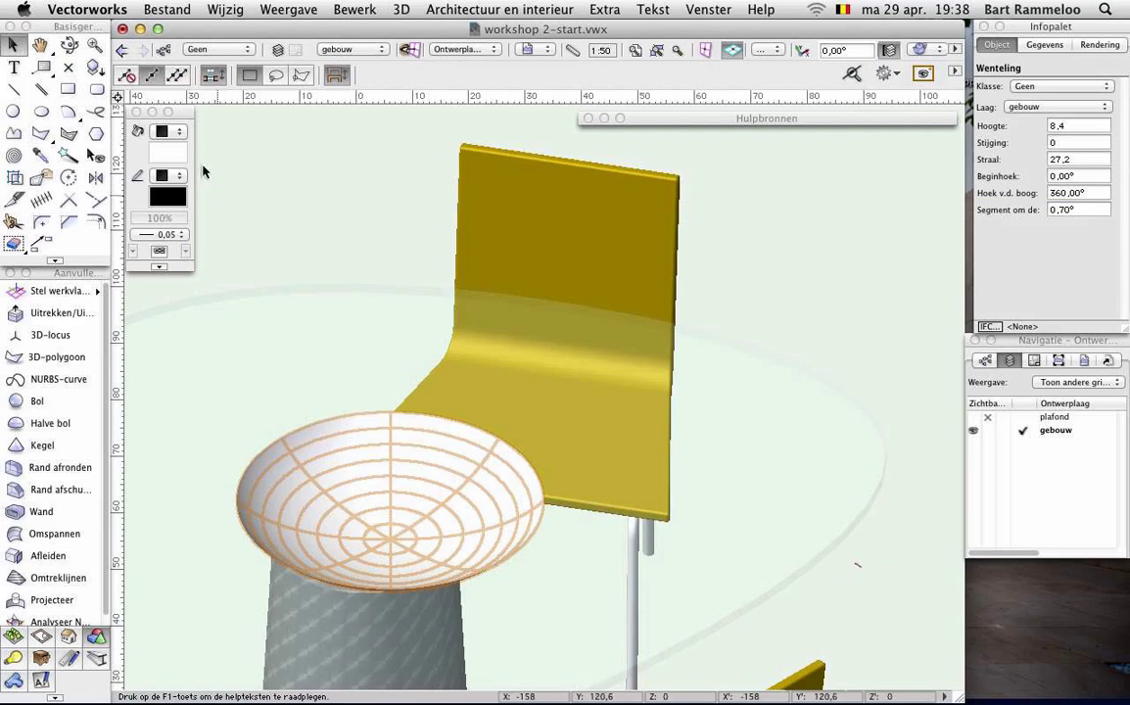
- Give the bowl a cyan fill colour from the Attributes palette
click(180, 160)
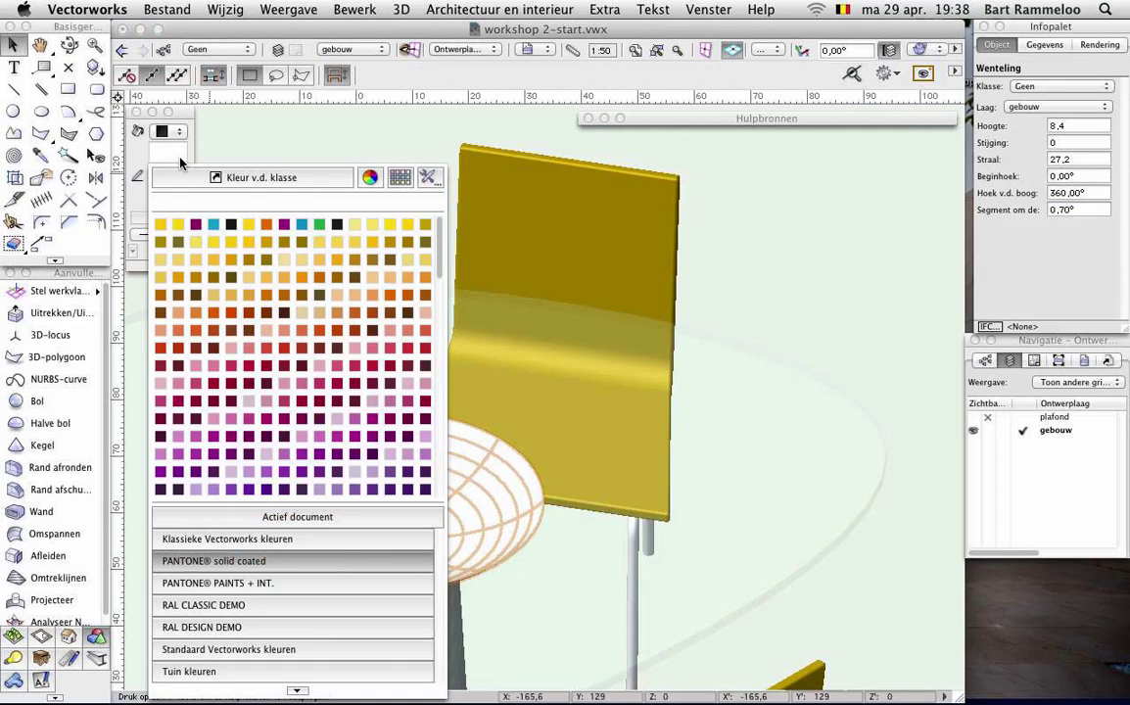
click(214, 224)
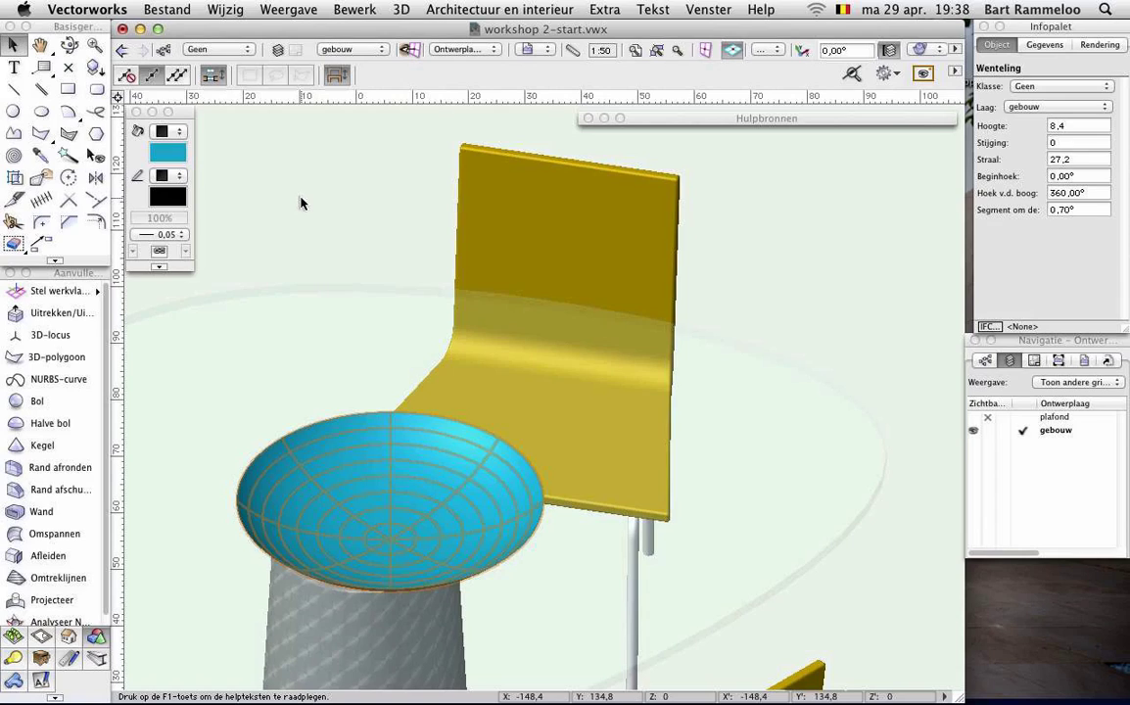
click(301, 203)
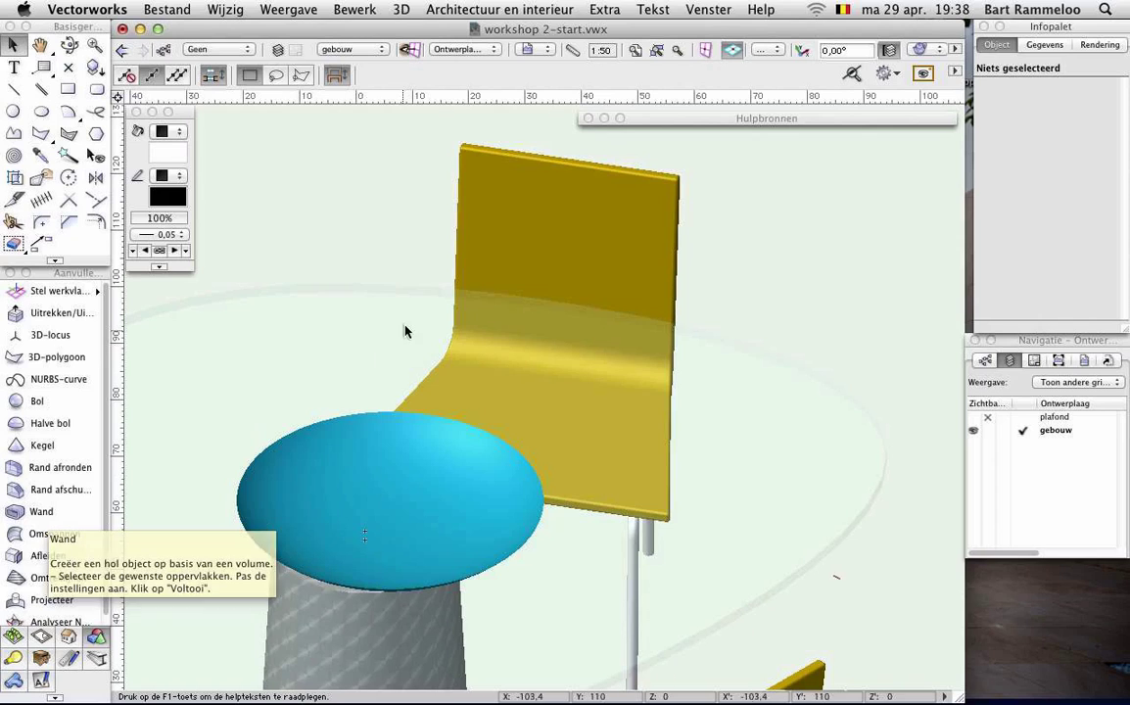
scroll(519, 480, down, 2)
scroll(519, 478, down, 1)
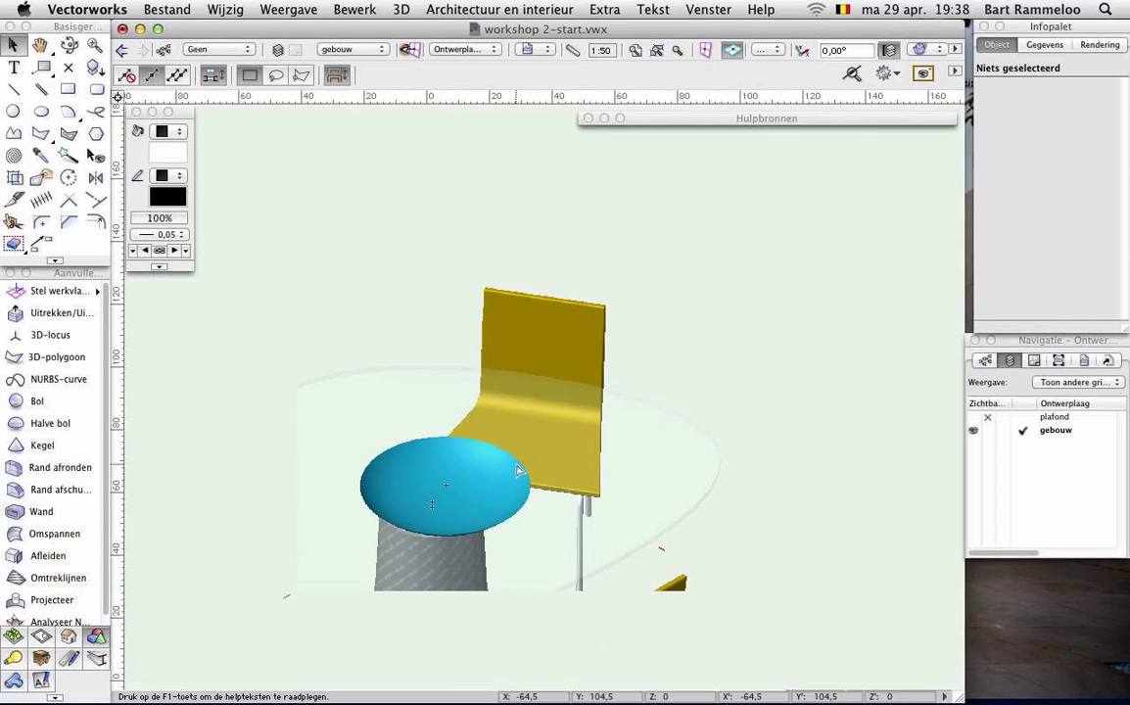